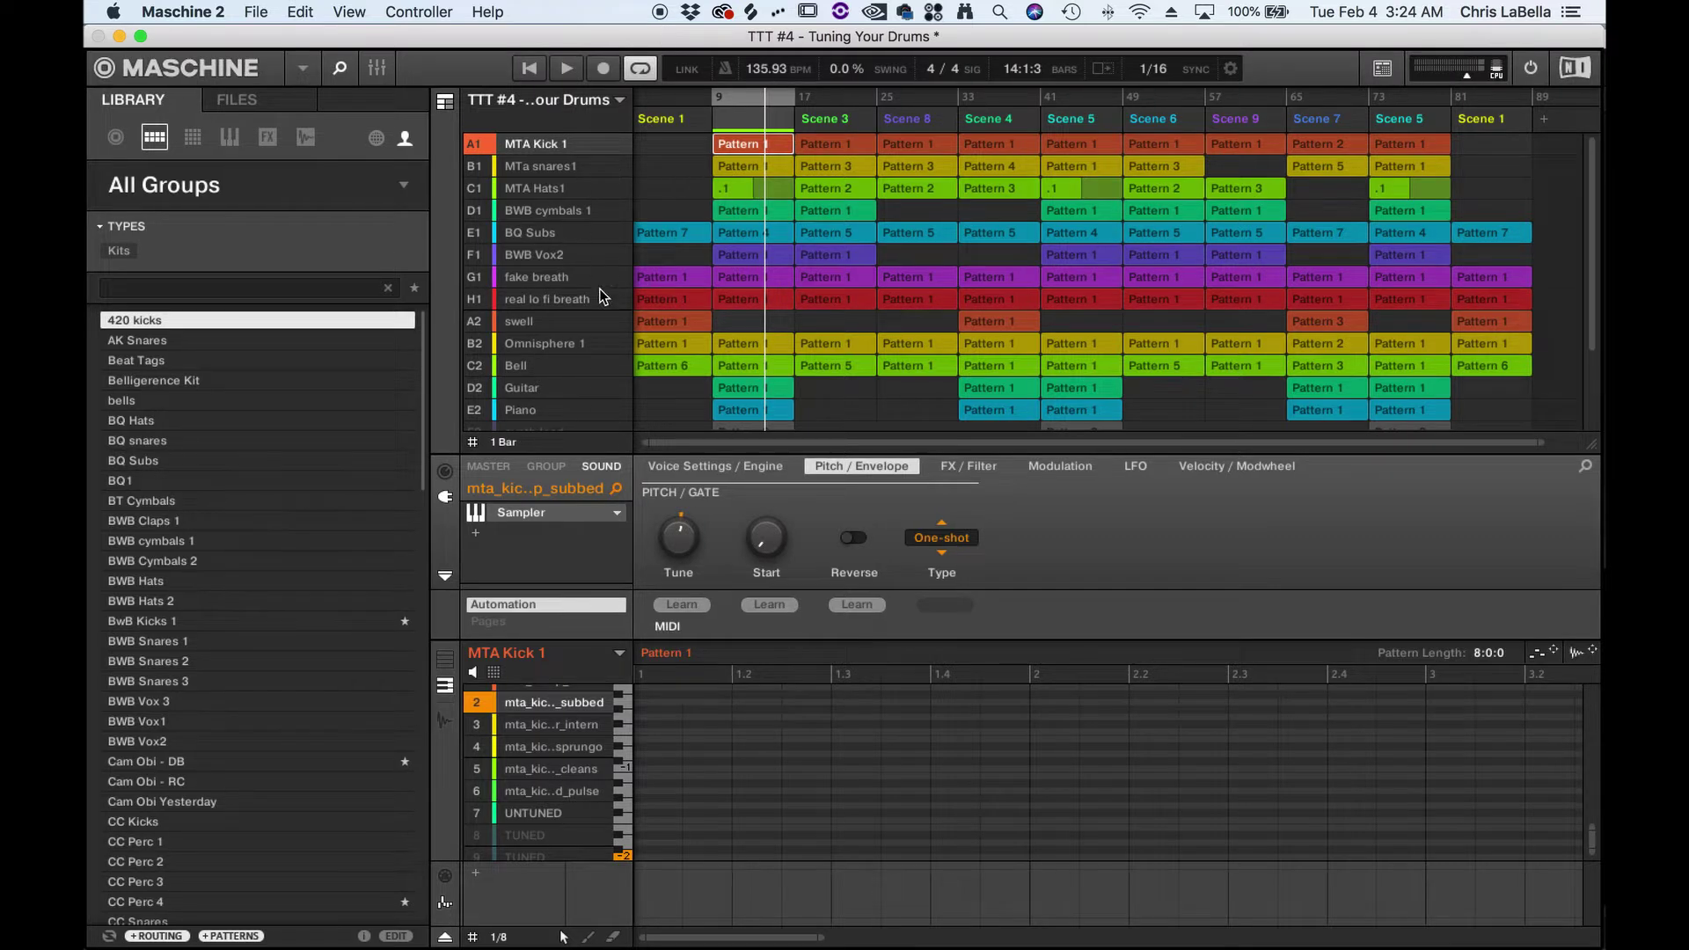
Step: Select the MTa snares1 group, play back the looped section, and look through the group's sounds
{"action": "left_click", "coordinate": [560, 168]}
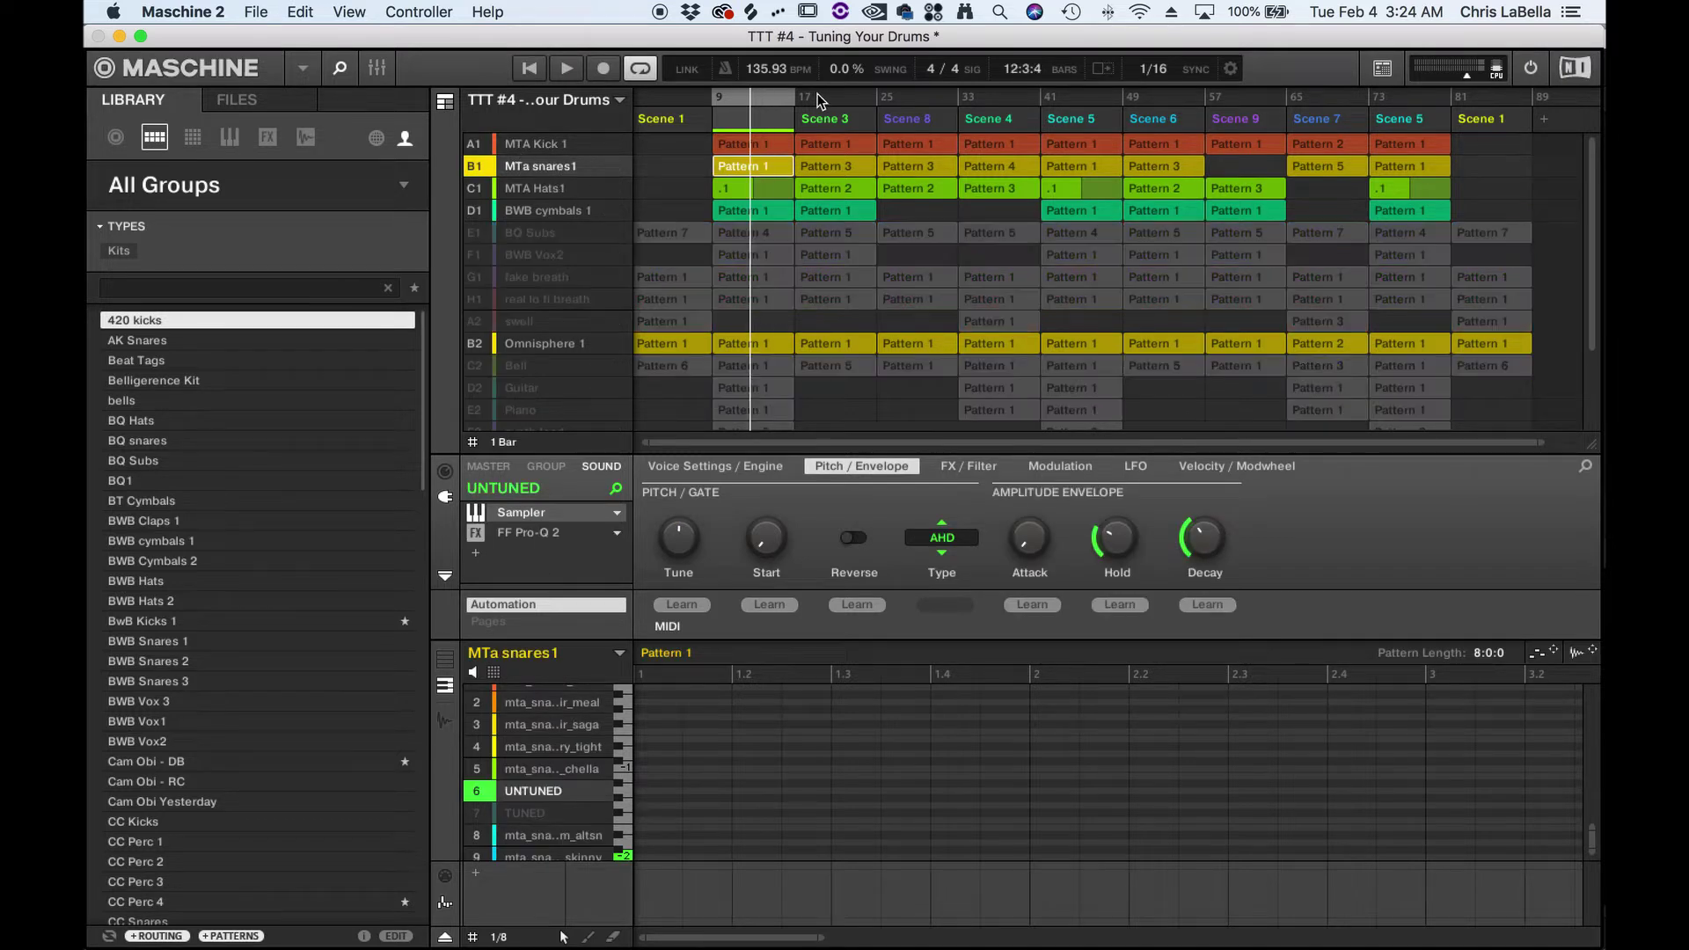
{"action": "key", "text": "space"}
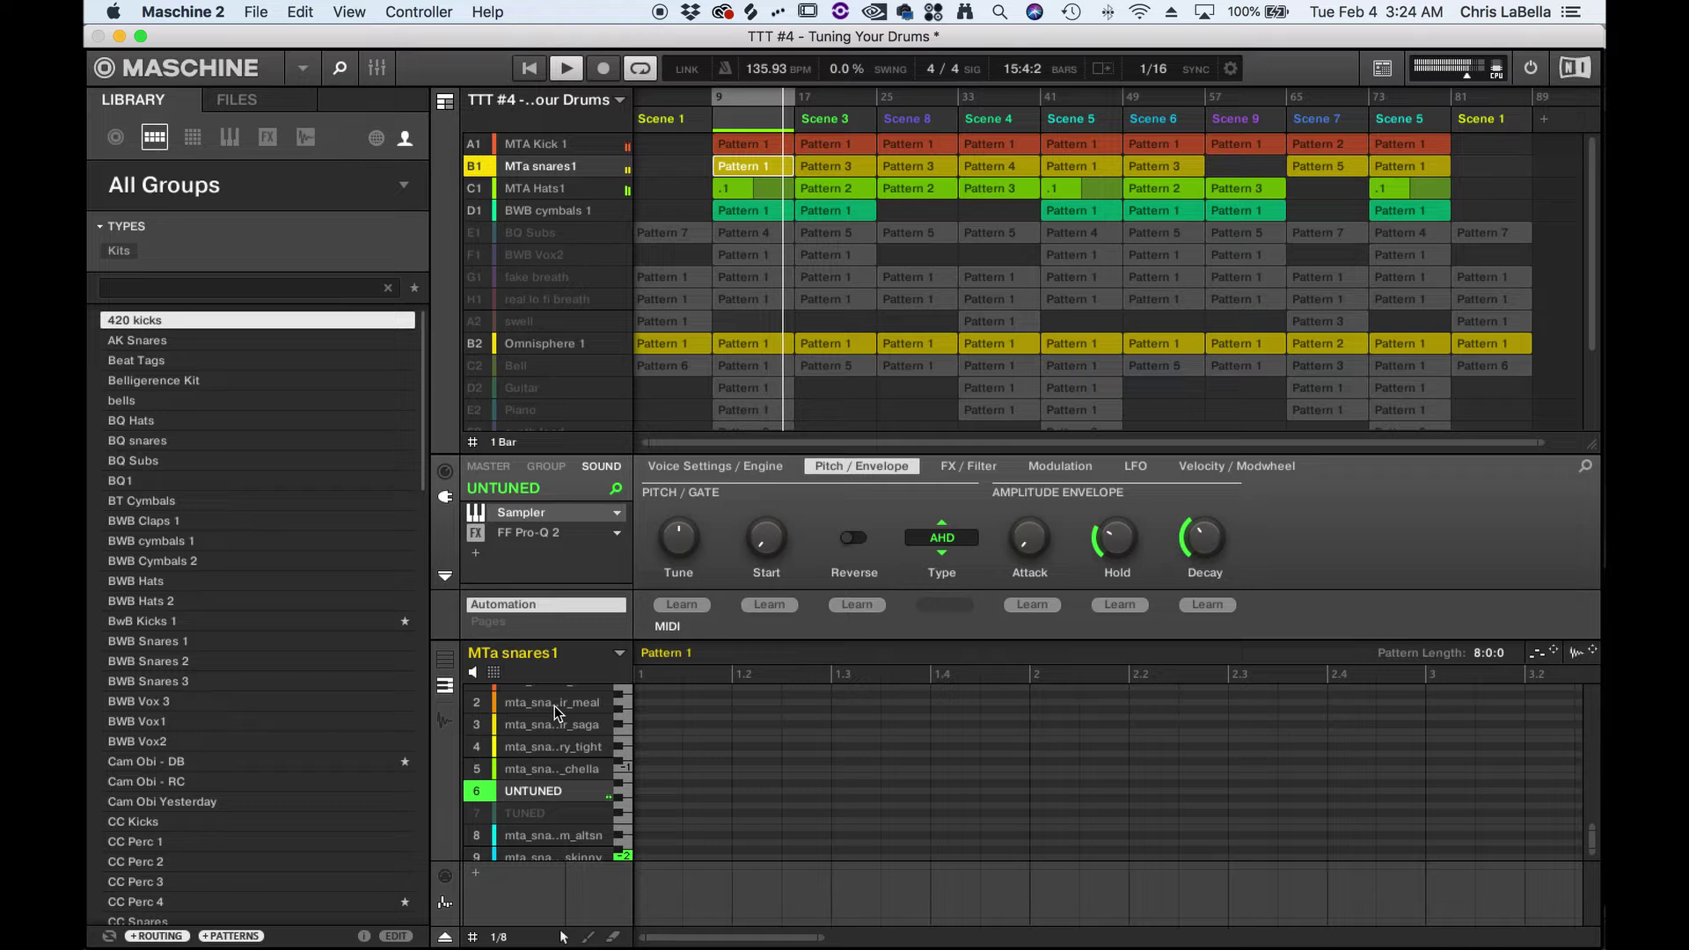
{"action": "key", "text": "space"}
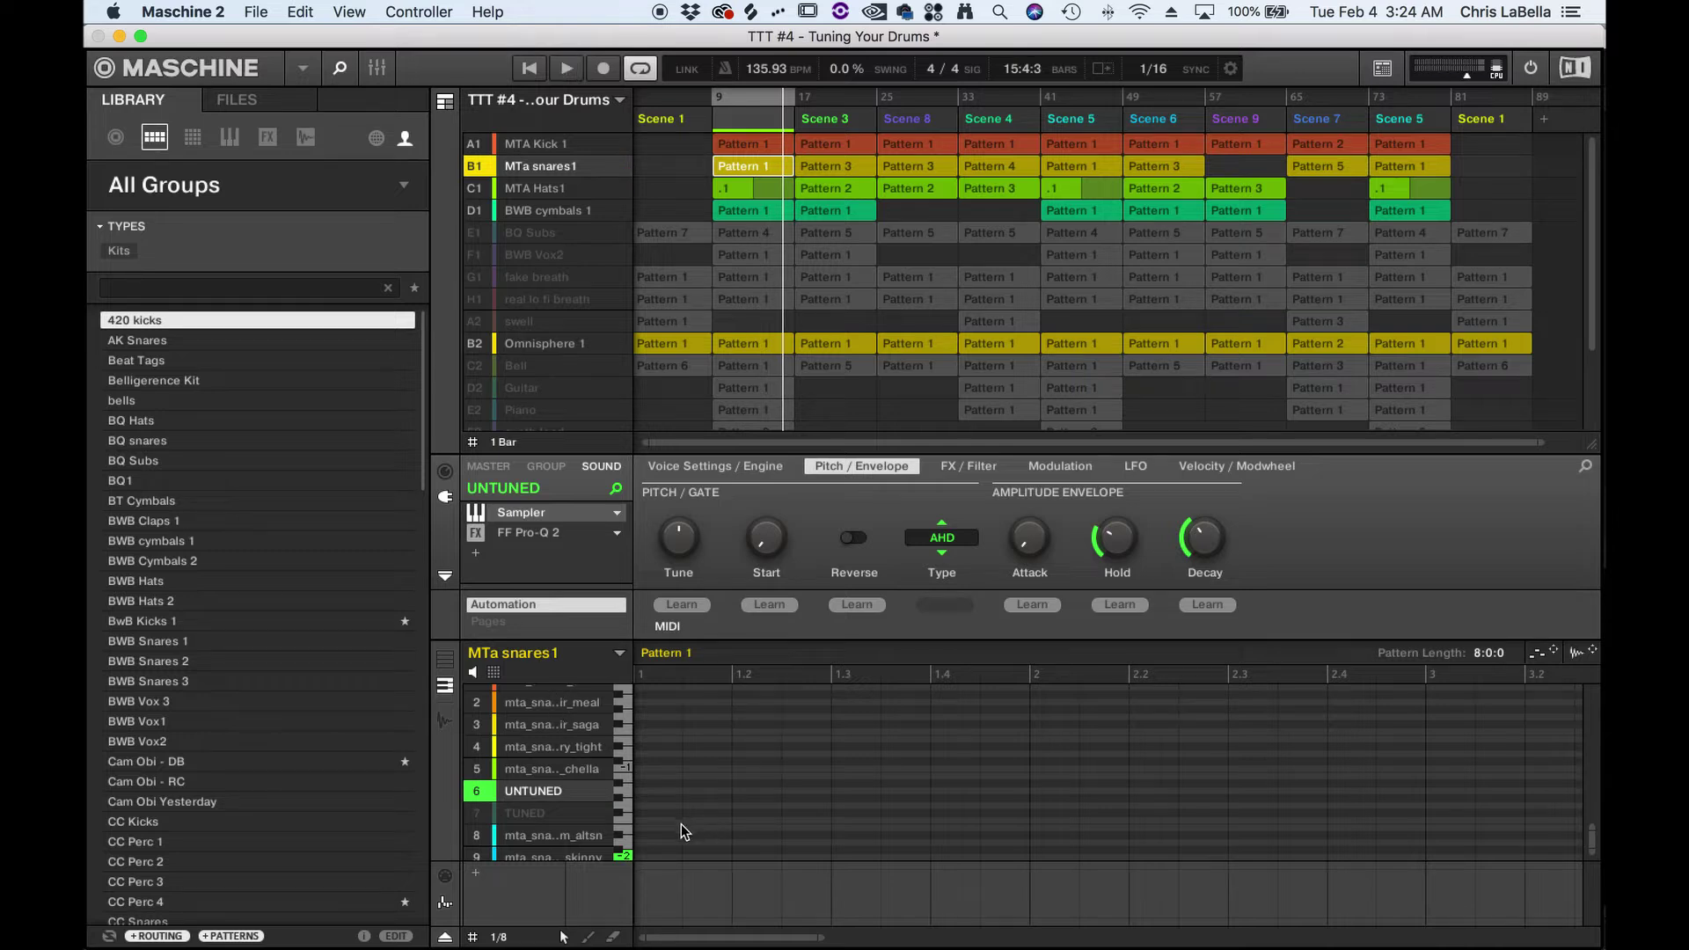
{"action": "scroll", "coordinate": [548, 798], "scroll_direction": "down", "scroll_amount": 4}
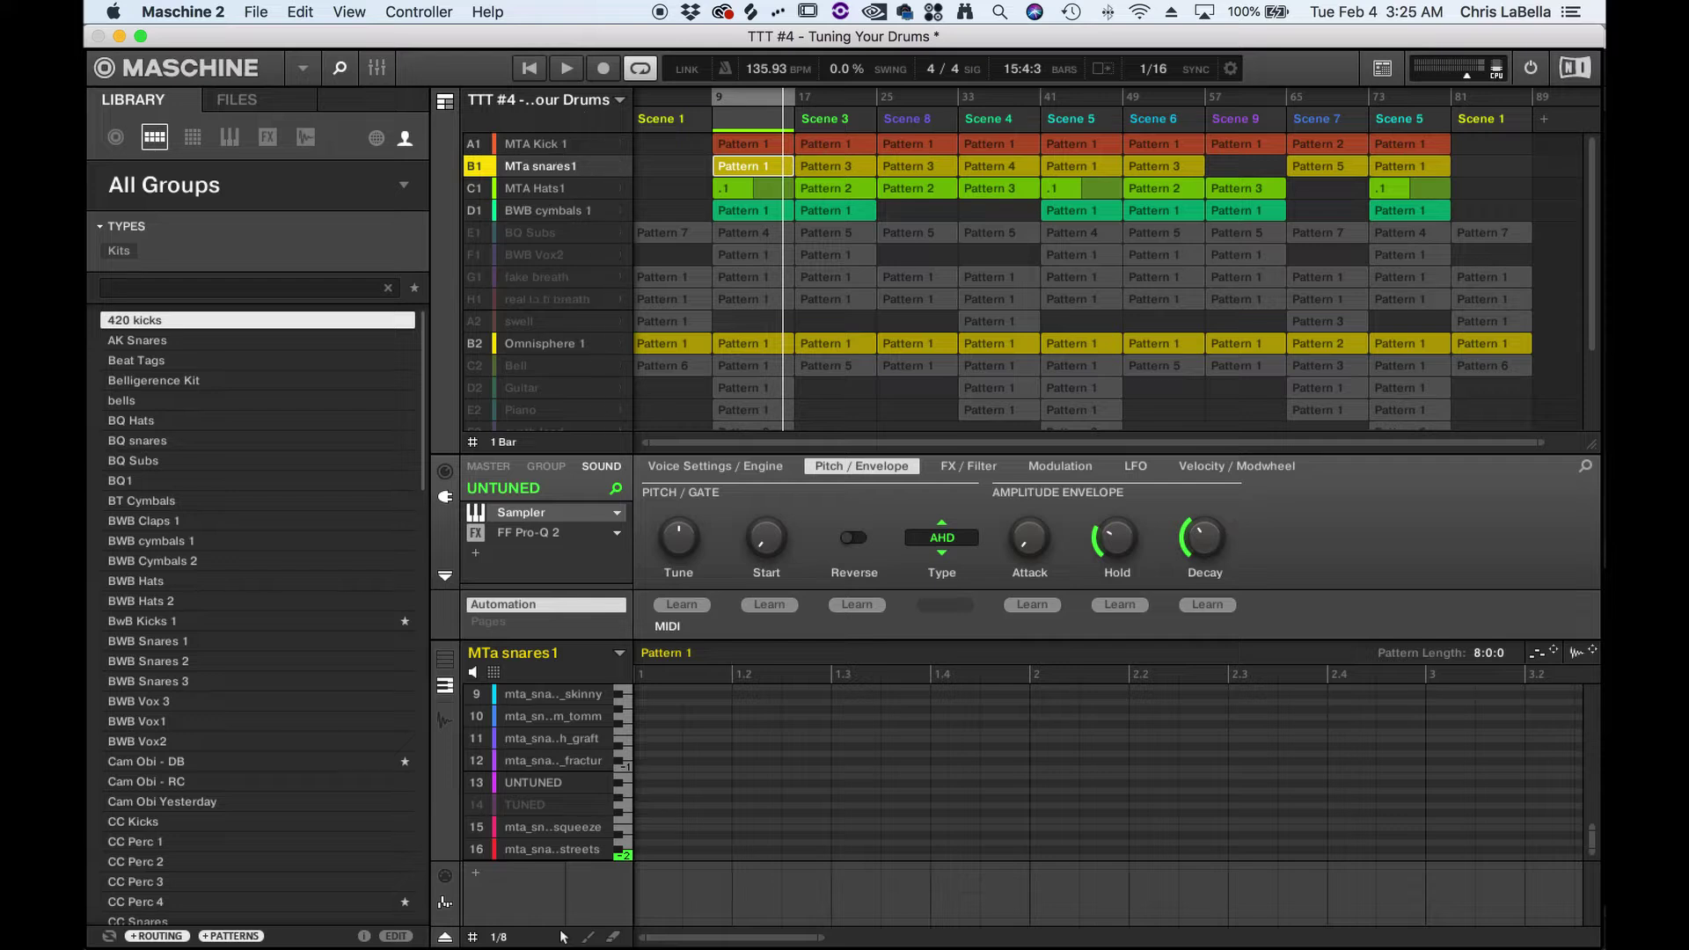
Step: Audition the individual chord notes of Omnisphere 1's Pattern 1 on the piano-roll keyboard
{"action": "key", "text": "super+Tab"}
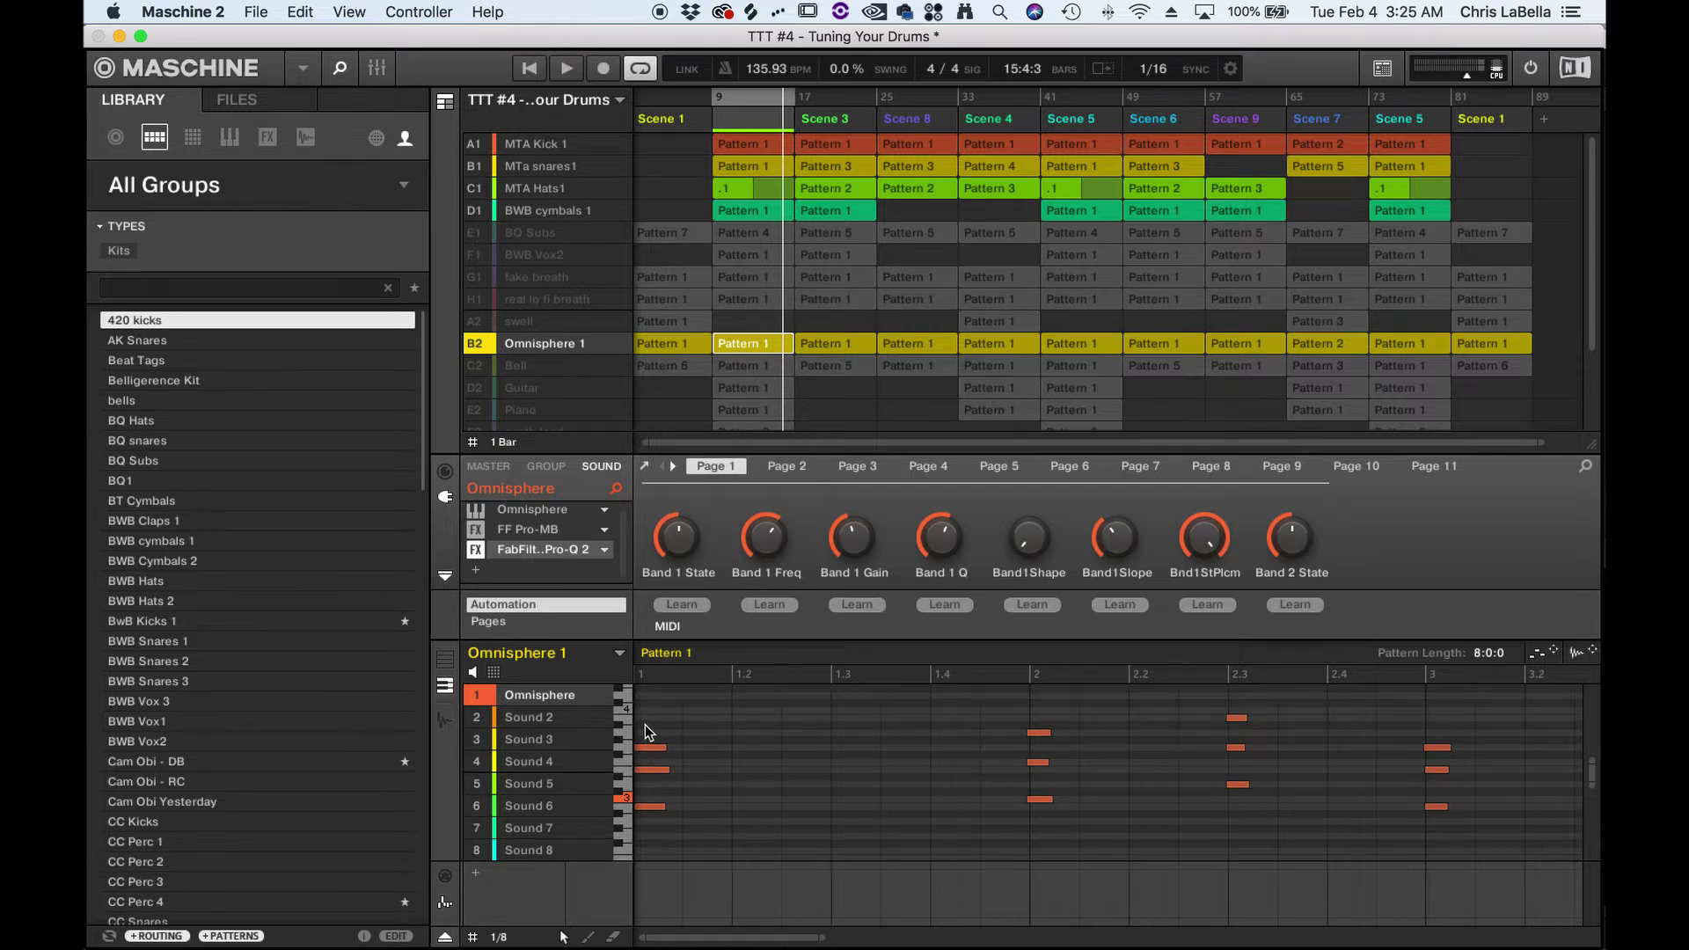
{"action": "left_click", "coordinate": [625, 806]}
{"action": "left_click", "coordinate": [624, 811]}
{"action": "left_click", "coordinate": [626, 770]}
{"action": "left_click", "coordinate": [626, 771]}
{"action": "left_click", "coordinate": [626, 749]}
{"action": "left_click", "coordinate": [625, 730]}
{"action": "left_click", "coordinate": [627, 767]}
{"action": "left_click", "coordinate": [628, 746]}
{"action": "left_click", "coordinate": [626, 718]}
Step: Mute the BWB cymbals 1, MTA Hats1 and MTa snares1 groups, and select the MTA Kick 1 group
{"action": "left_click", "coordinate": [476, 208]}
{"action": "left_click", "coordinate": [476, 188]}
{"action": "left_click", "coordinate": [476, 166]}
{"action": "left_click", "coordinate": [528, 152]}
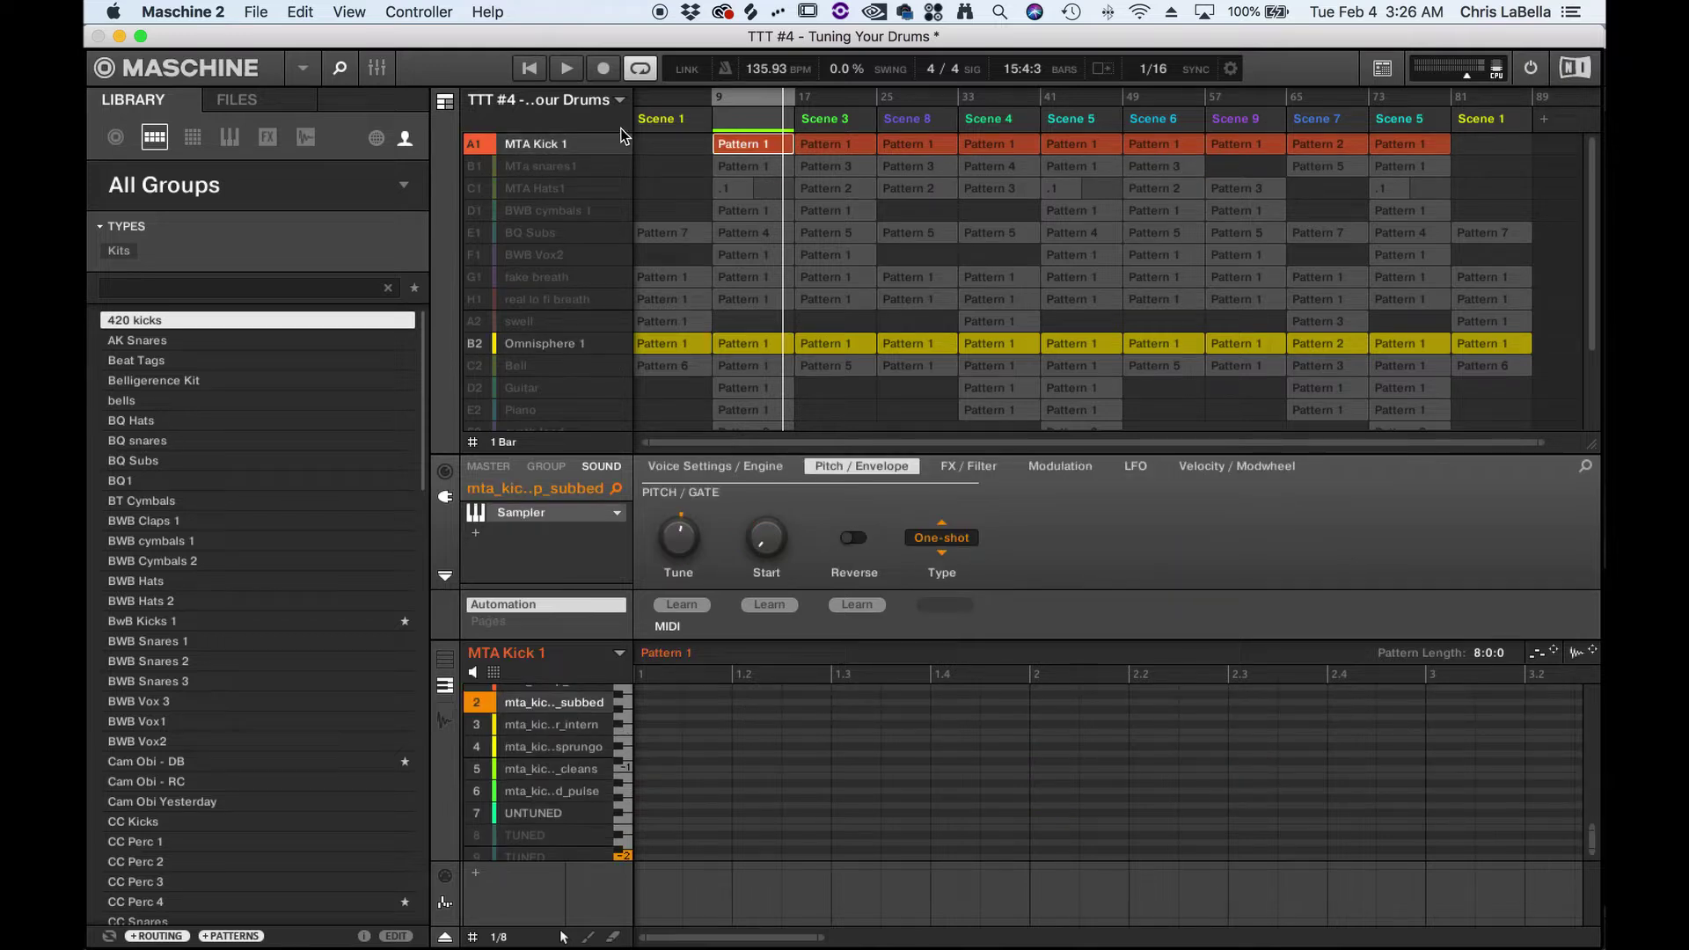
Step: Select the UNTUNED kick in the MTA Kick 1 group and audition it at its pattern's pitch
{"action": "scroll", "coordinate": [519, 783], "scroll_direction": "up", "scroll_amount": 1}
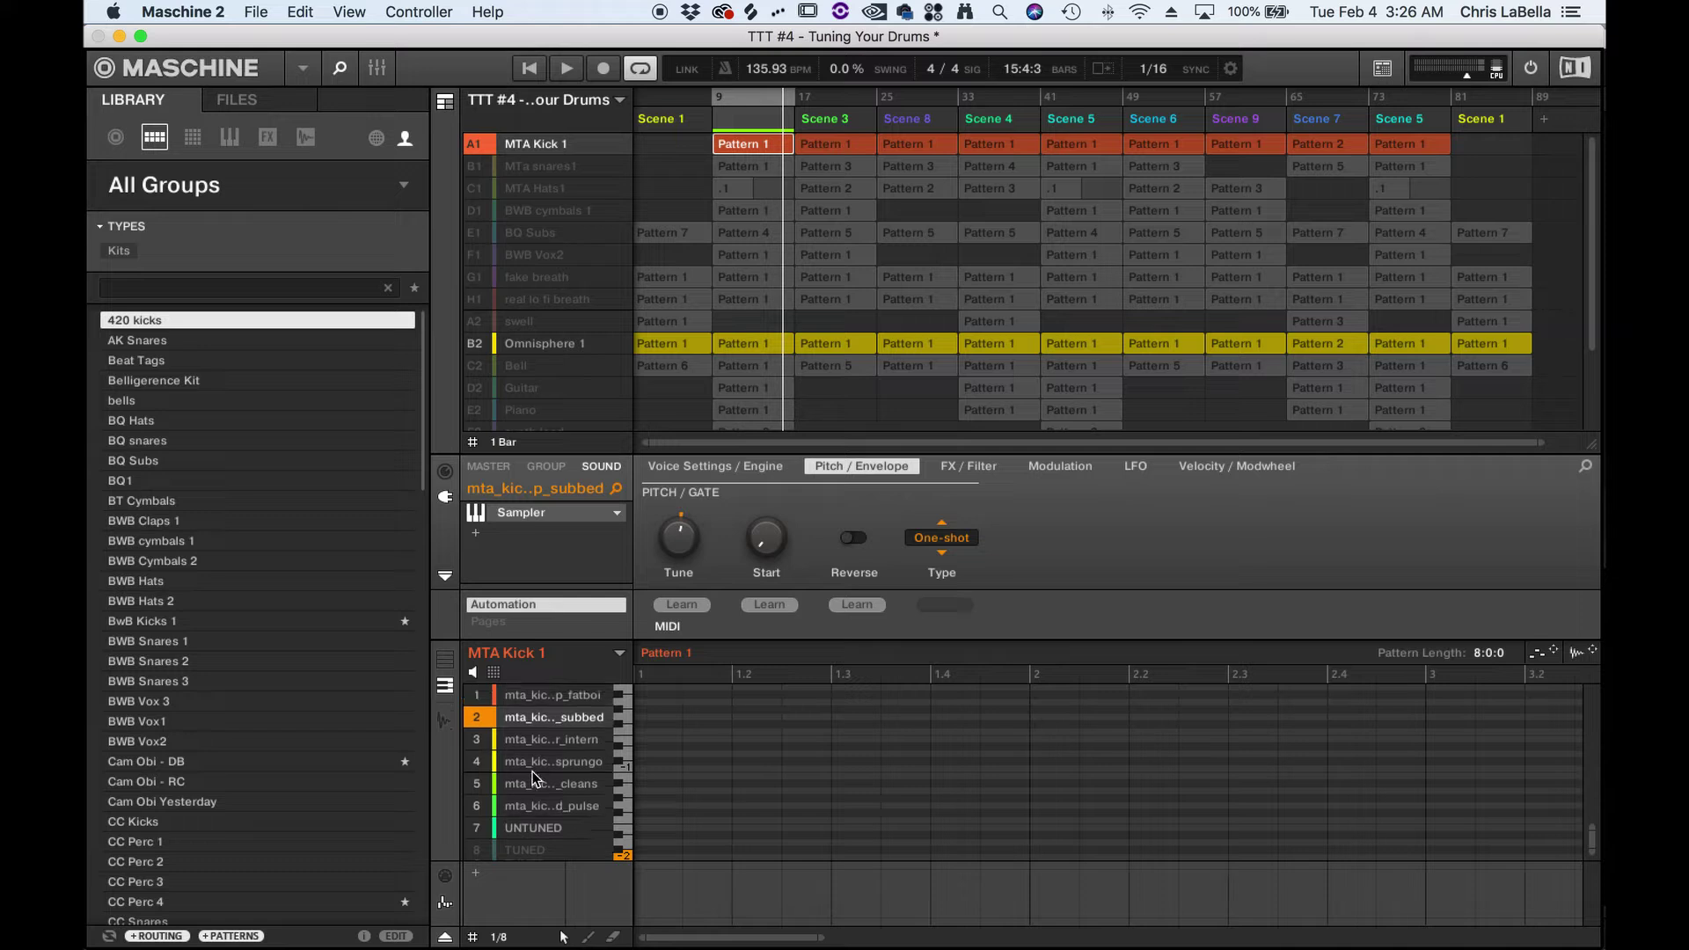
{"action": "left_click", "coordinate": [544, 835]}
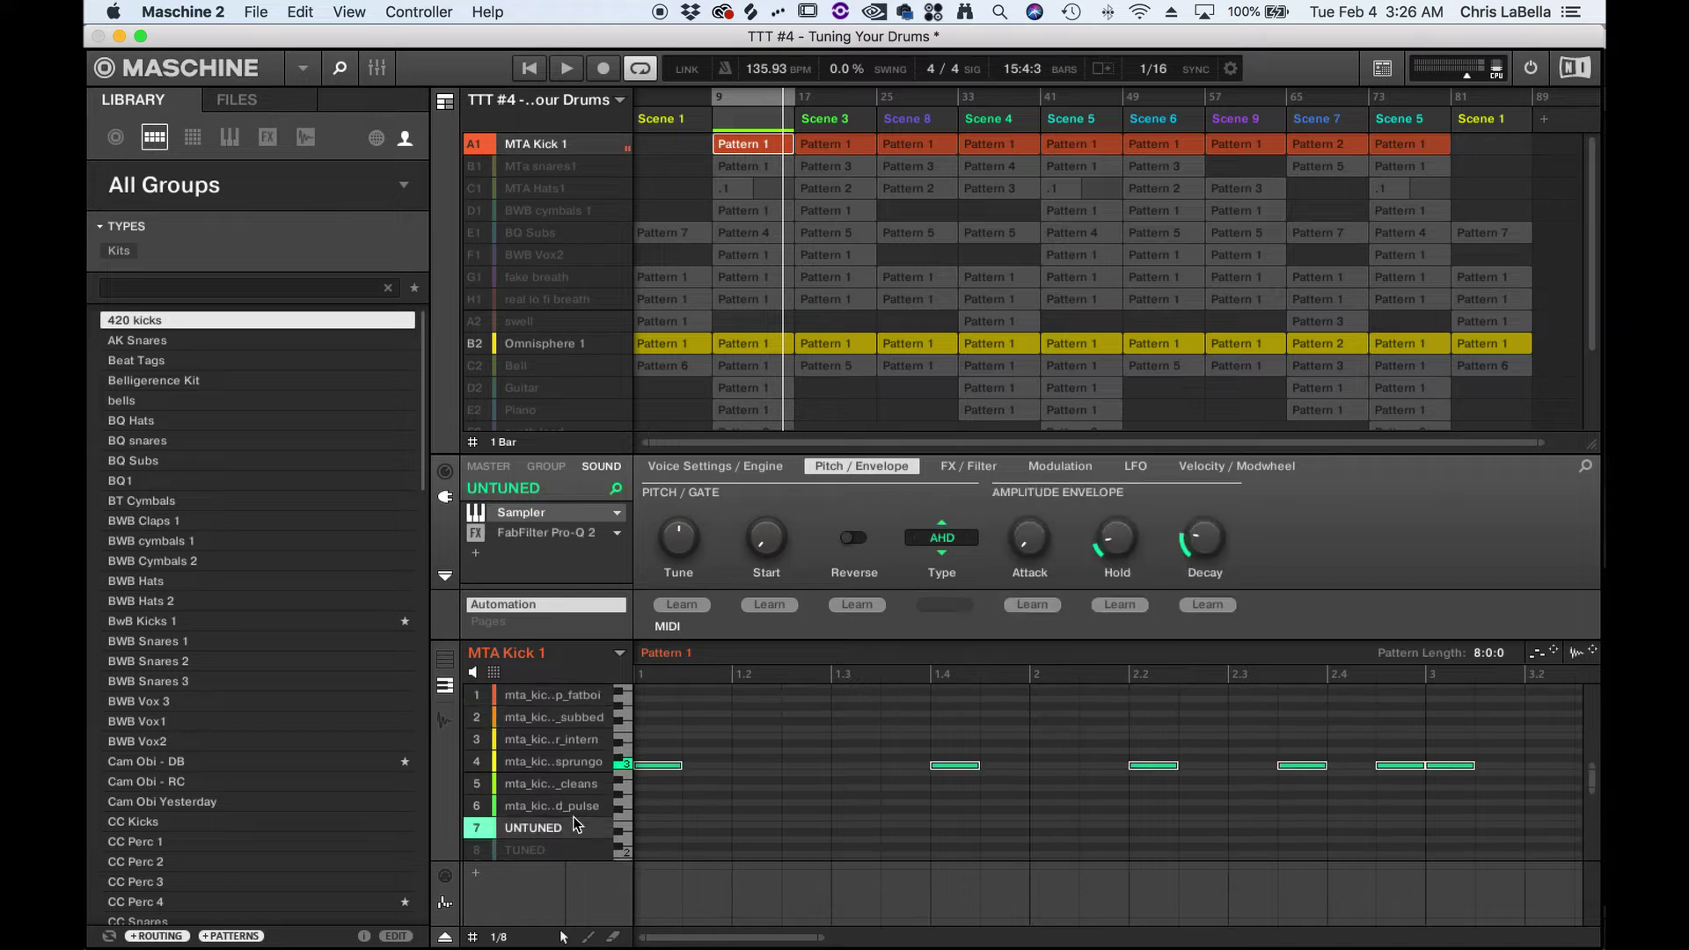
{"action": "double_click", "coordinate": [530, 828]}
{"action": "left_click", "coordinate": [625, 764]}
{"action": "left_click", "coordinate": [547, 837]}
{"action": "left_click", "coordinate": [547, 838]}
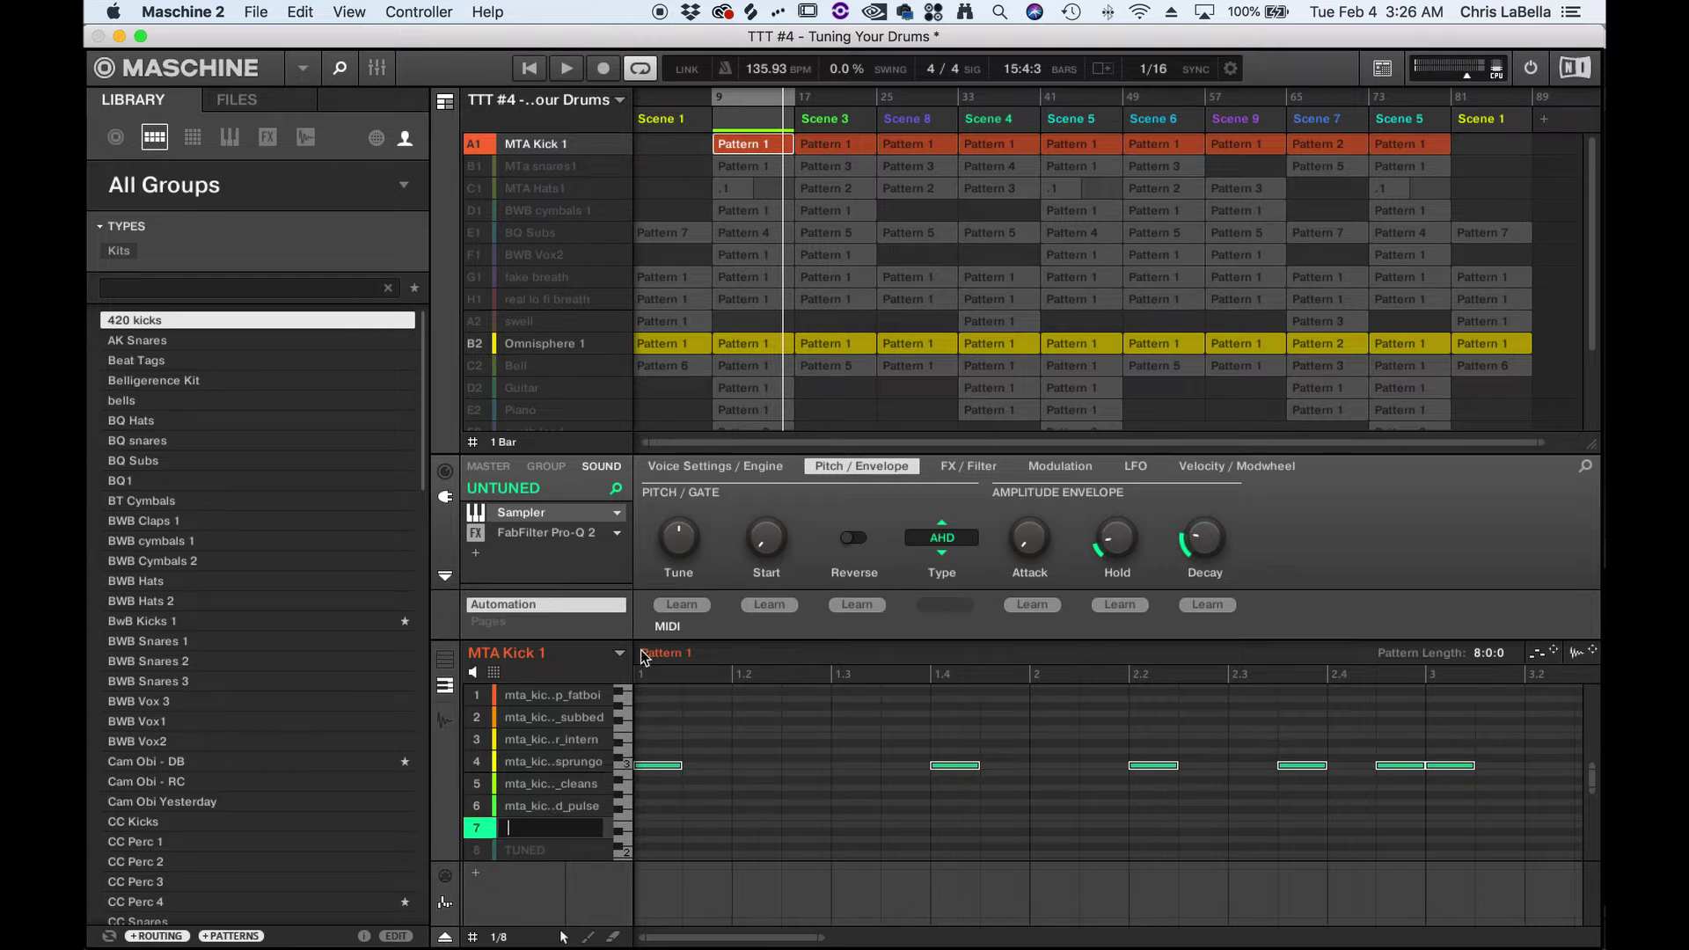
{"action": "left_click", "coordinate": [729, 838]}
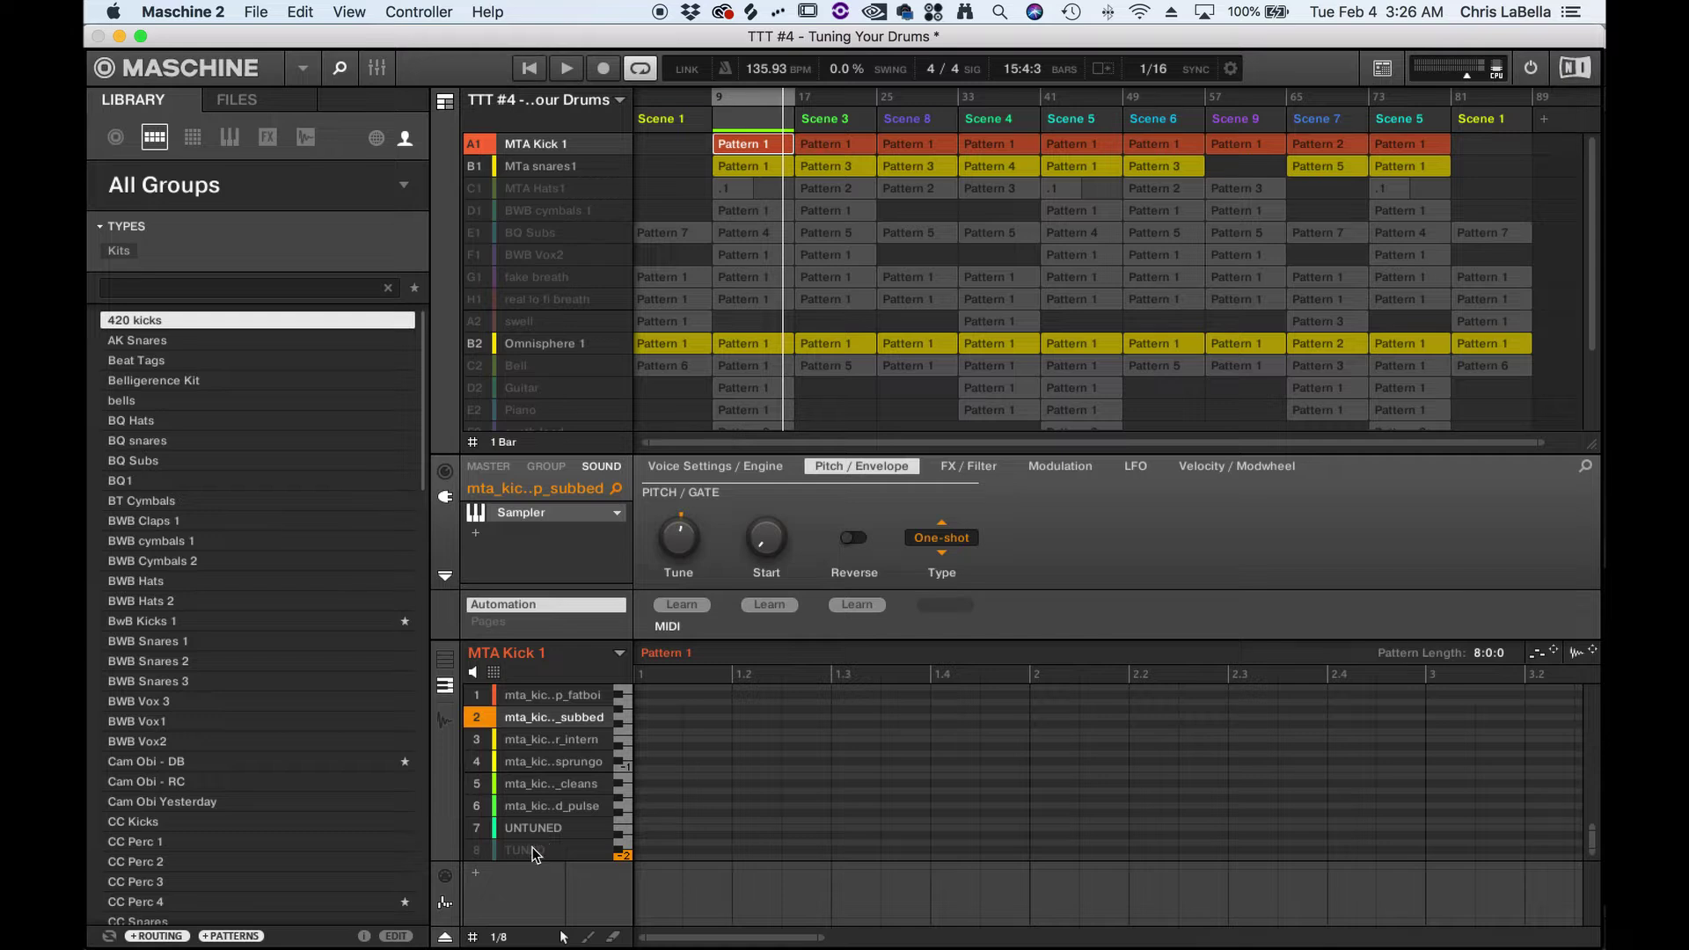
Step: Reselect the UNTUNED kick and audition it repeatedly around C3 to hear its natural pitch
{"action": "left_click", "coordinate": [531, 831]}
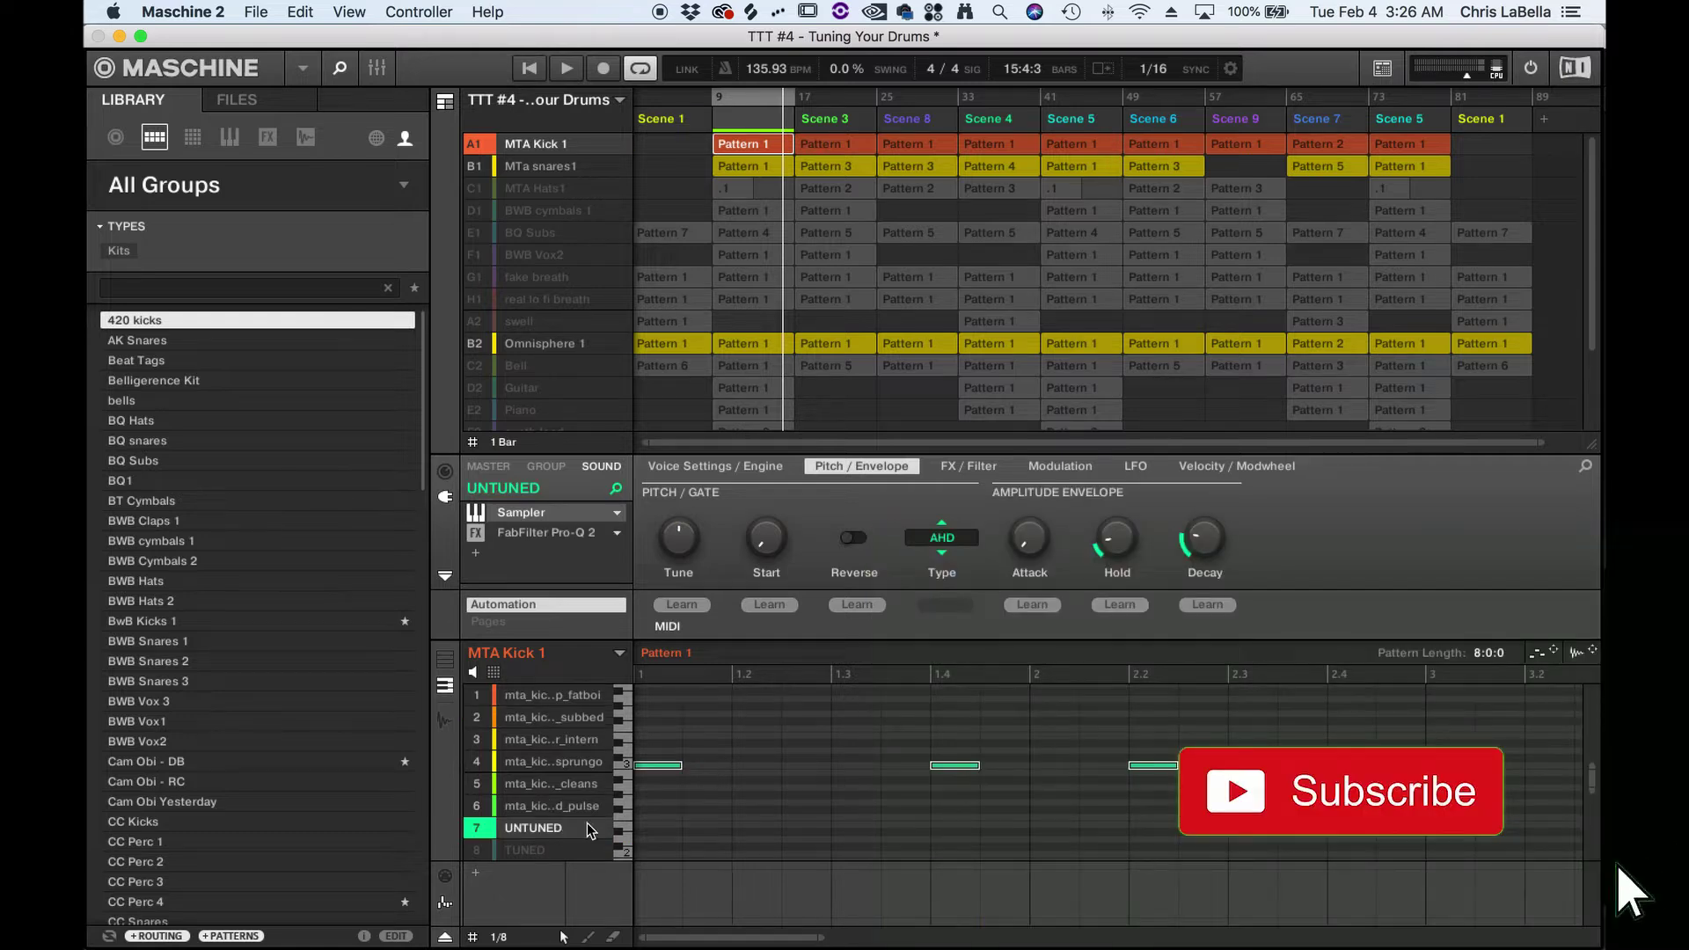
{"action": "left_click", "coordinate": [627, 766]}
{"action": "left_click", "coordinate": [626, 774]}
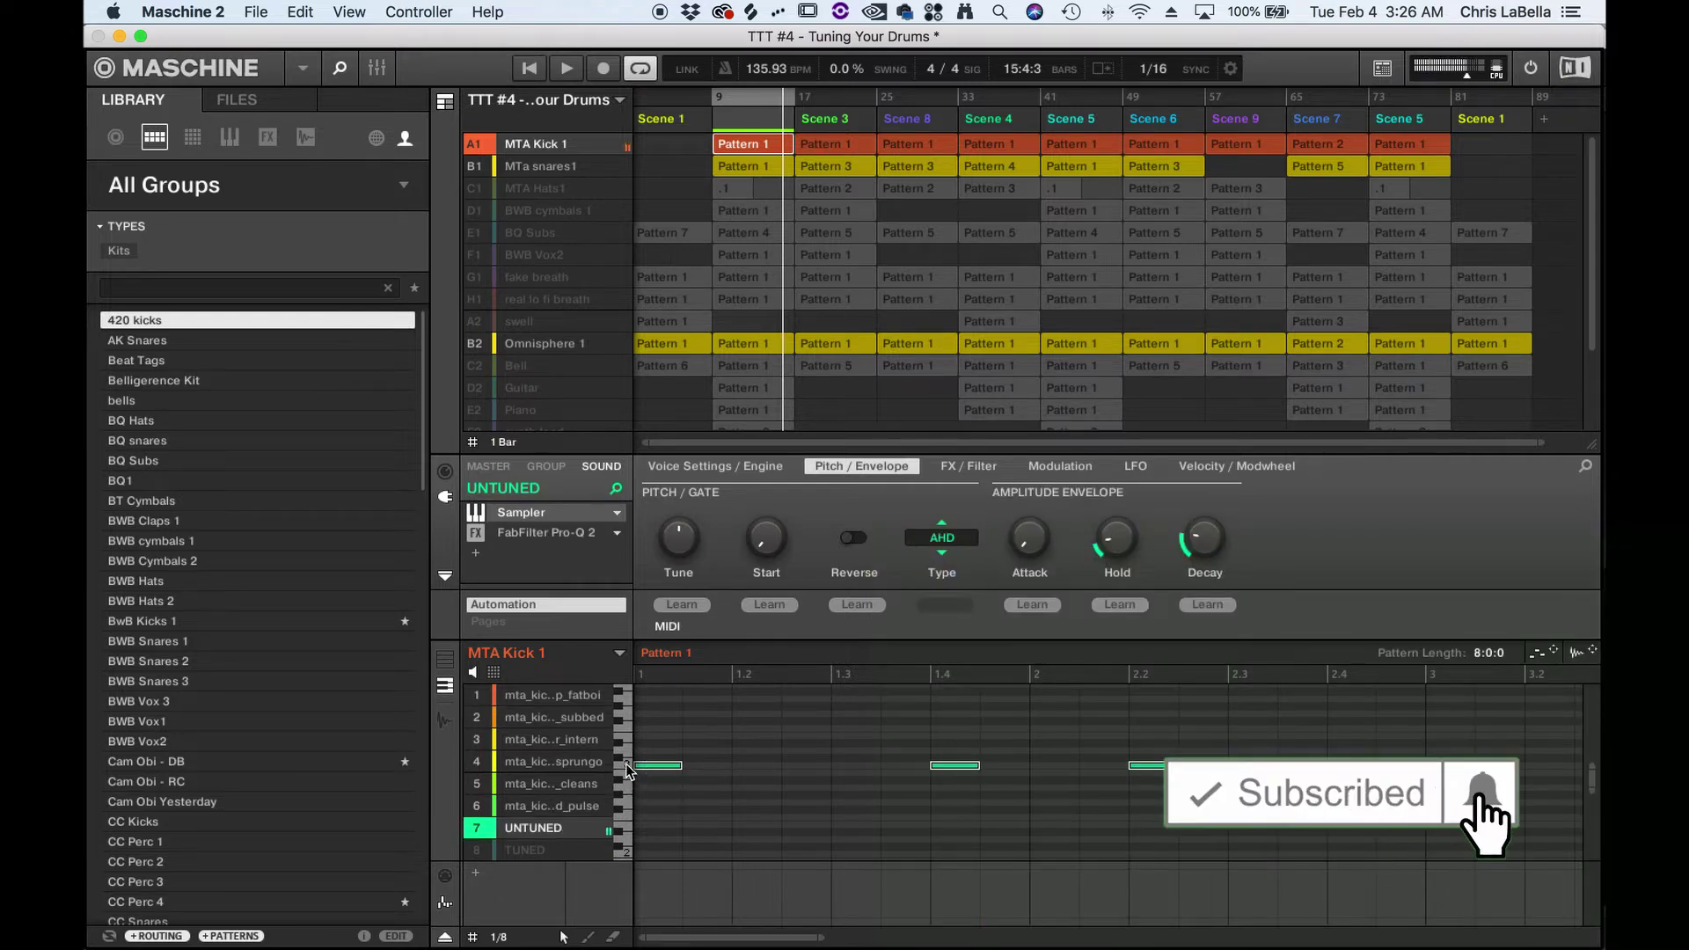
{"action": "left_click", "coordinate": [627, 773]}
{"action": "left_click", "coordinate": [624, 764]}
{"action": "left_click", "coordinate": [623, 763]}
{"action": "left_click_drag", "start_coordinate": [619, 759], "coordinate": [619, 759]}
{"action": "left_click", "coordinate": [620, 763]}
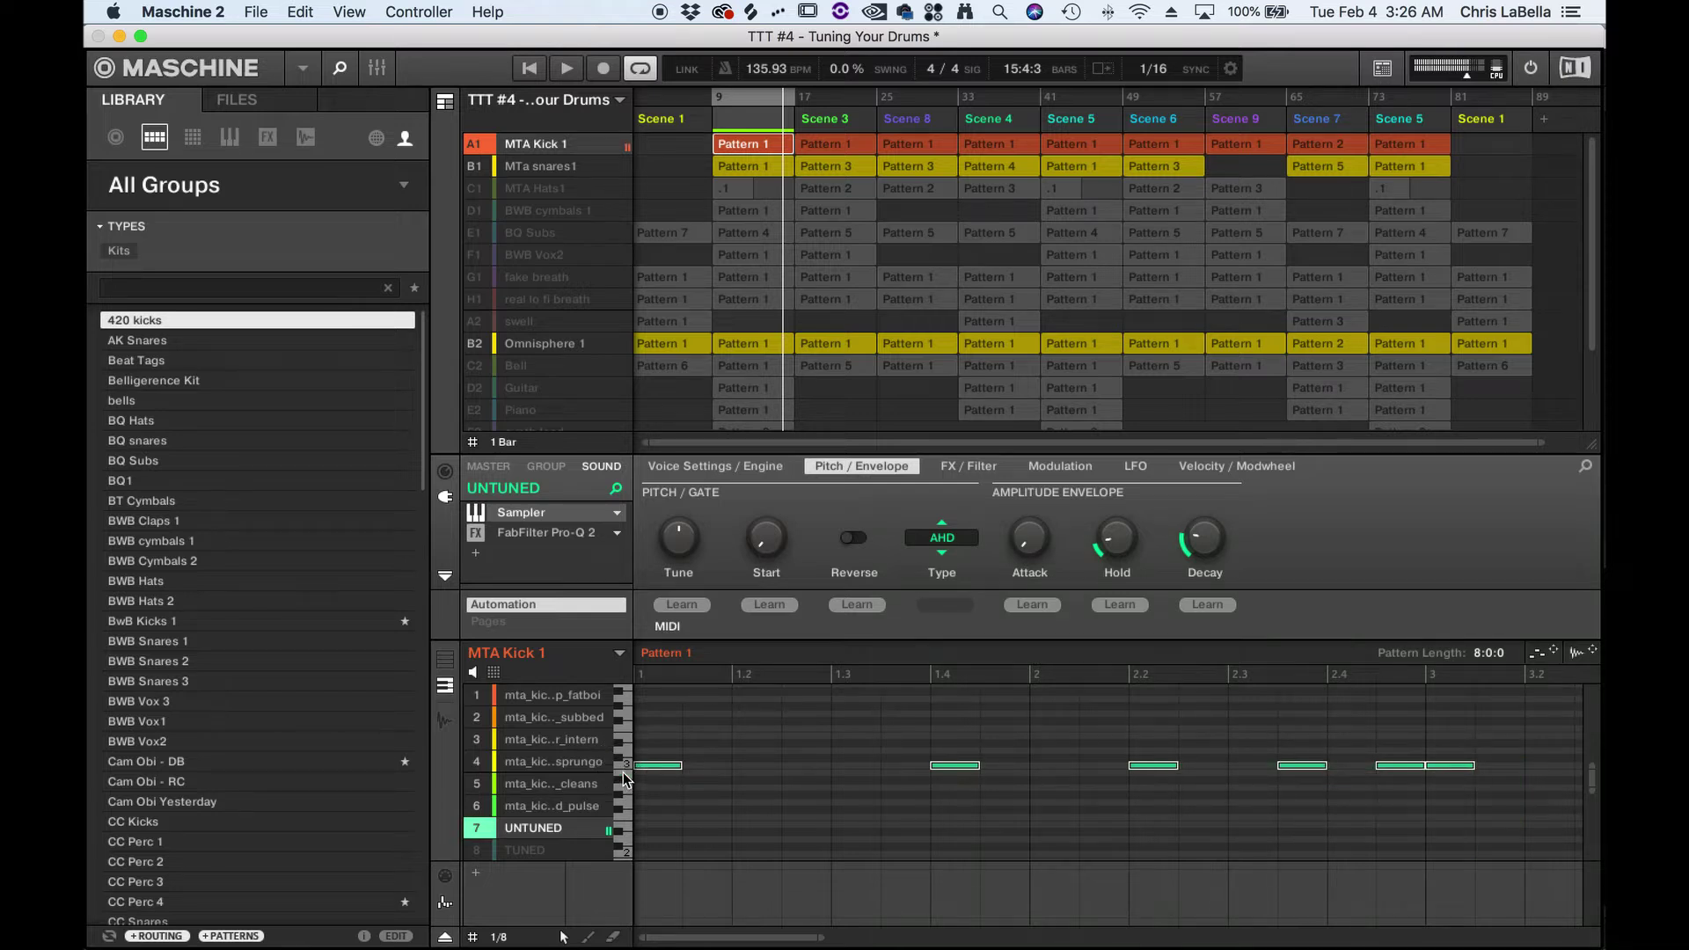
{"action": "left_click", "coordinate": [622, 767]}
{"action": "left_click", "coordinate": [623, 767]}
{"action": "left_click", "coordinate": [623, 767]}
Step: Unmute the Bell and Guitar groups and play the looped section with the UNTUNED kick
{"action": "left_click", "coordinate": [489, 366]}
{"action": "left_click", "coordinate": [475, 387]}
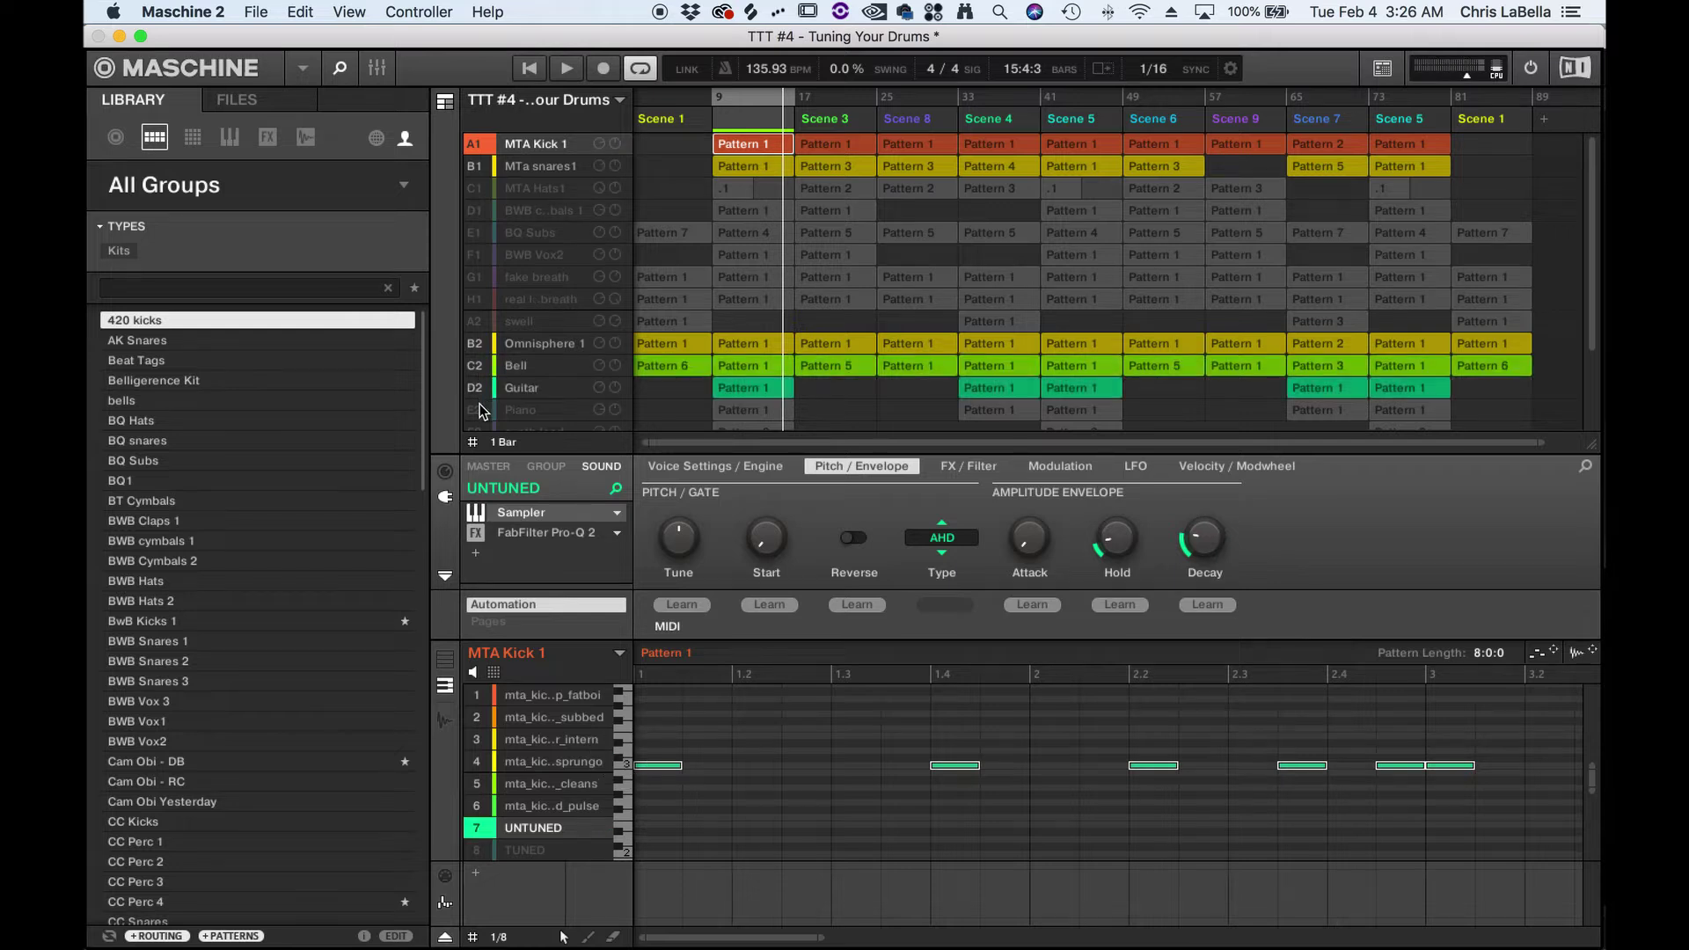
{"action": "key", "text": "space"}
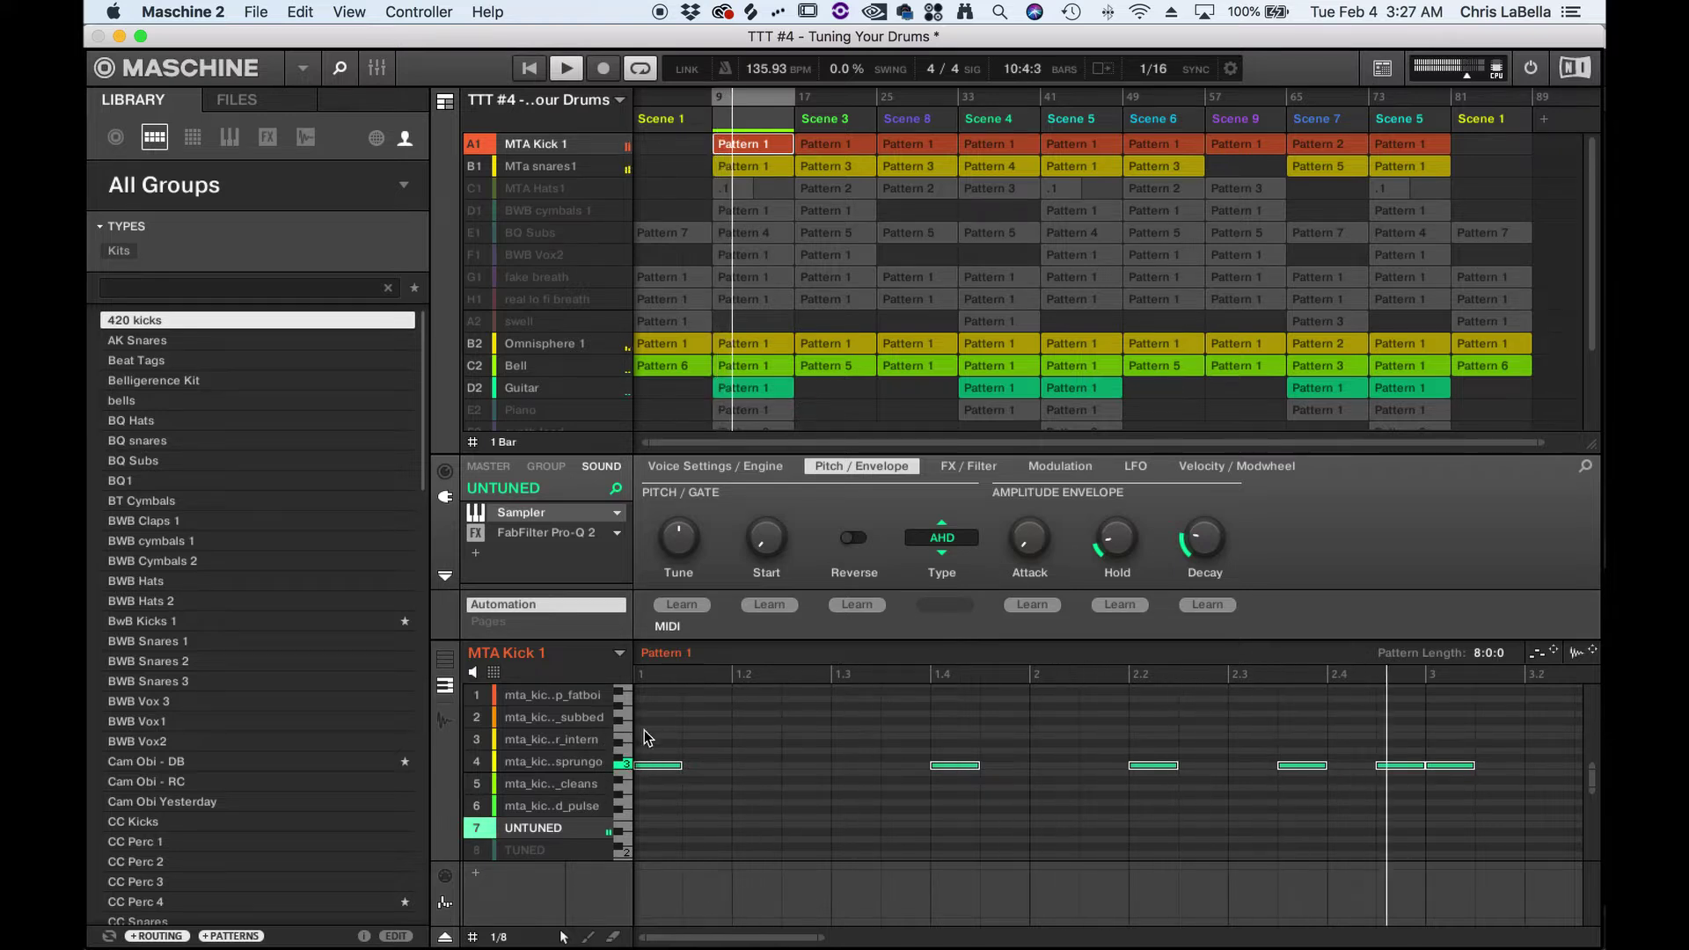
{"action": "key", "text": "space"}
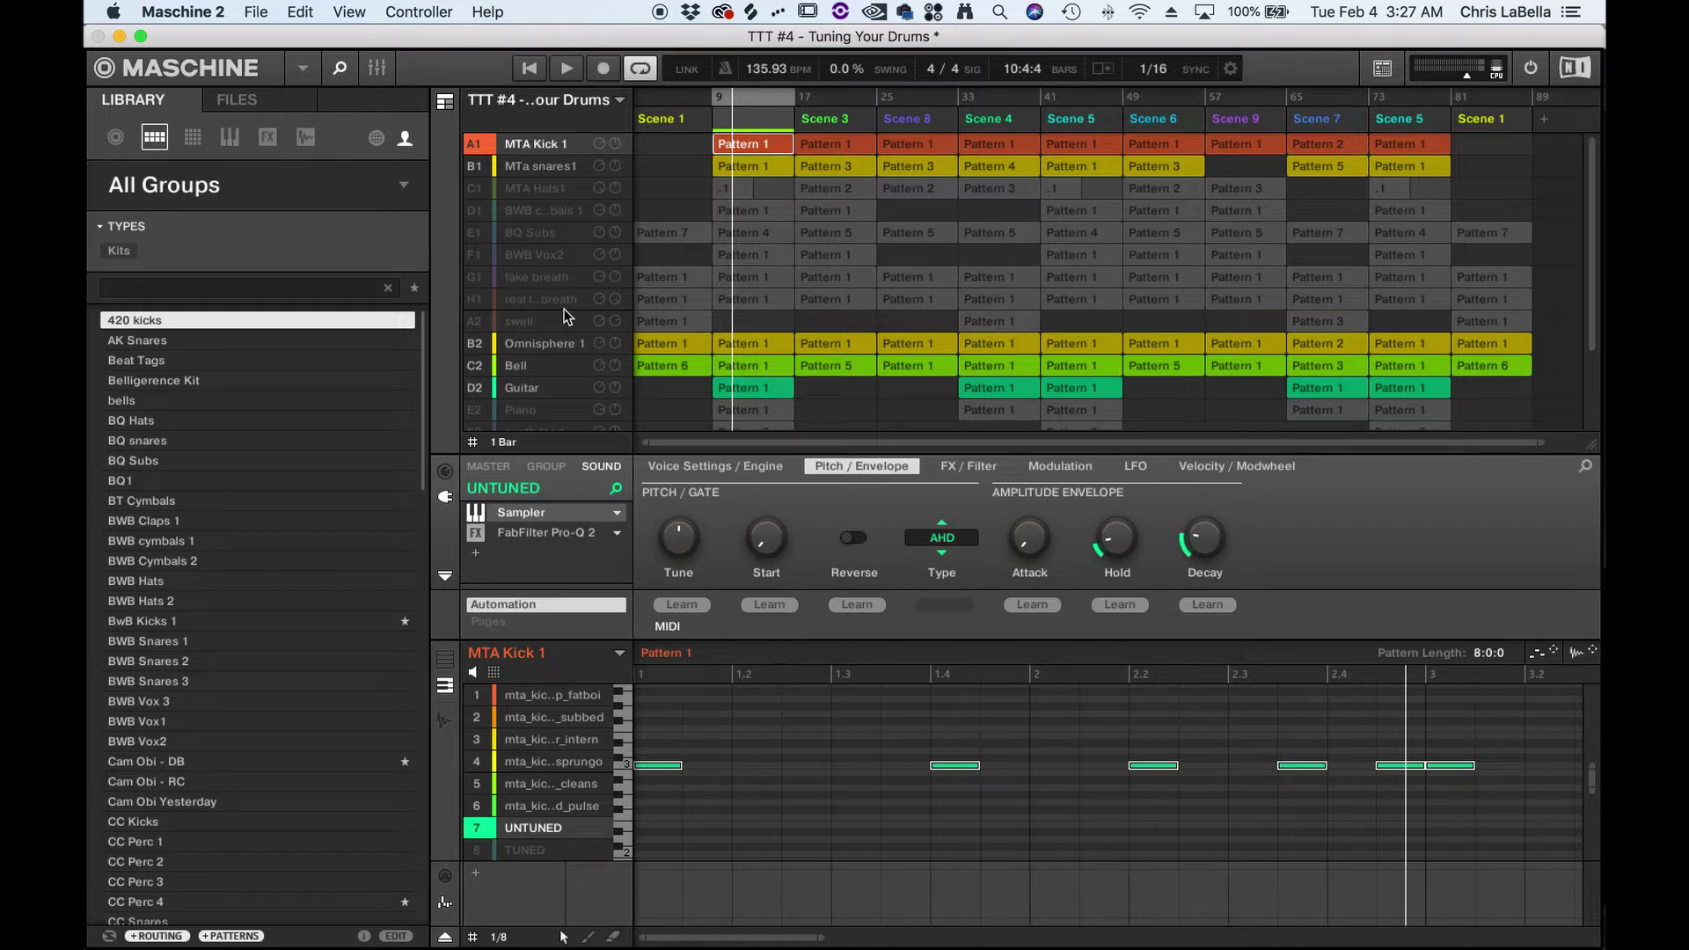
Step: Mute the MTa snares1 group, then raise the UNTUNED kick's Tune to 24.00 and audition it
{"action": "left_click", "coordinate": [472, 168]}
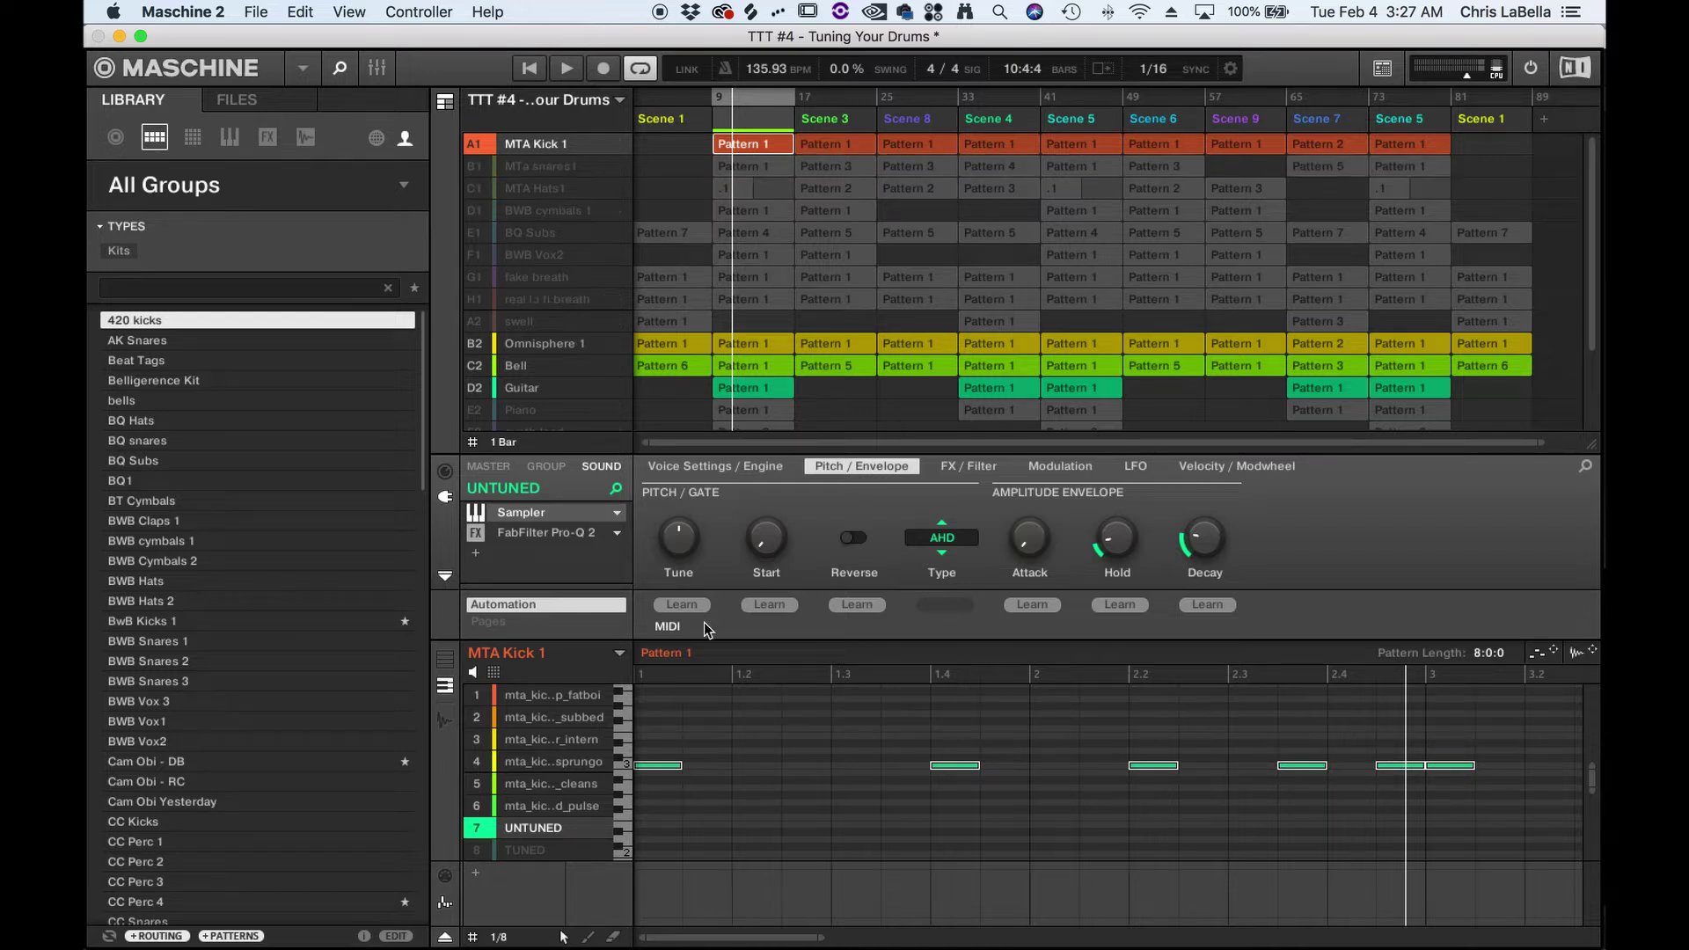
{"action": "scroll", "coordinate": [641, 801], "scroll_direction": "up", "scroll_amount": 1}
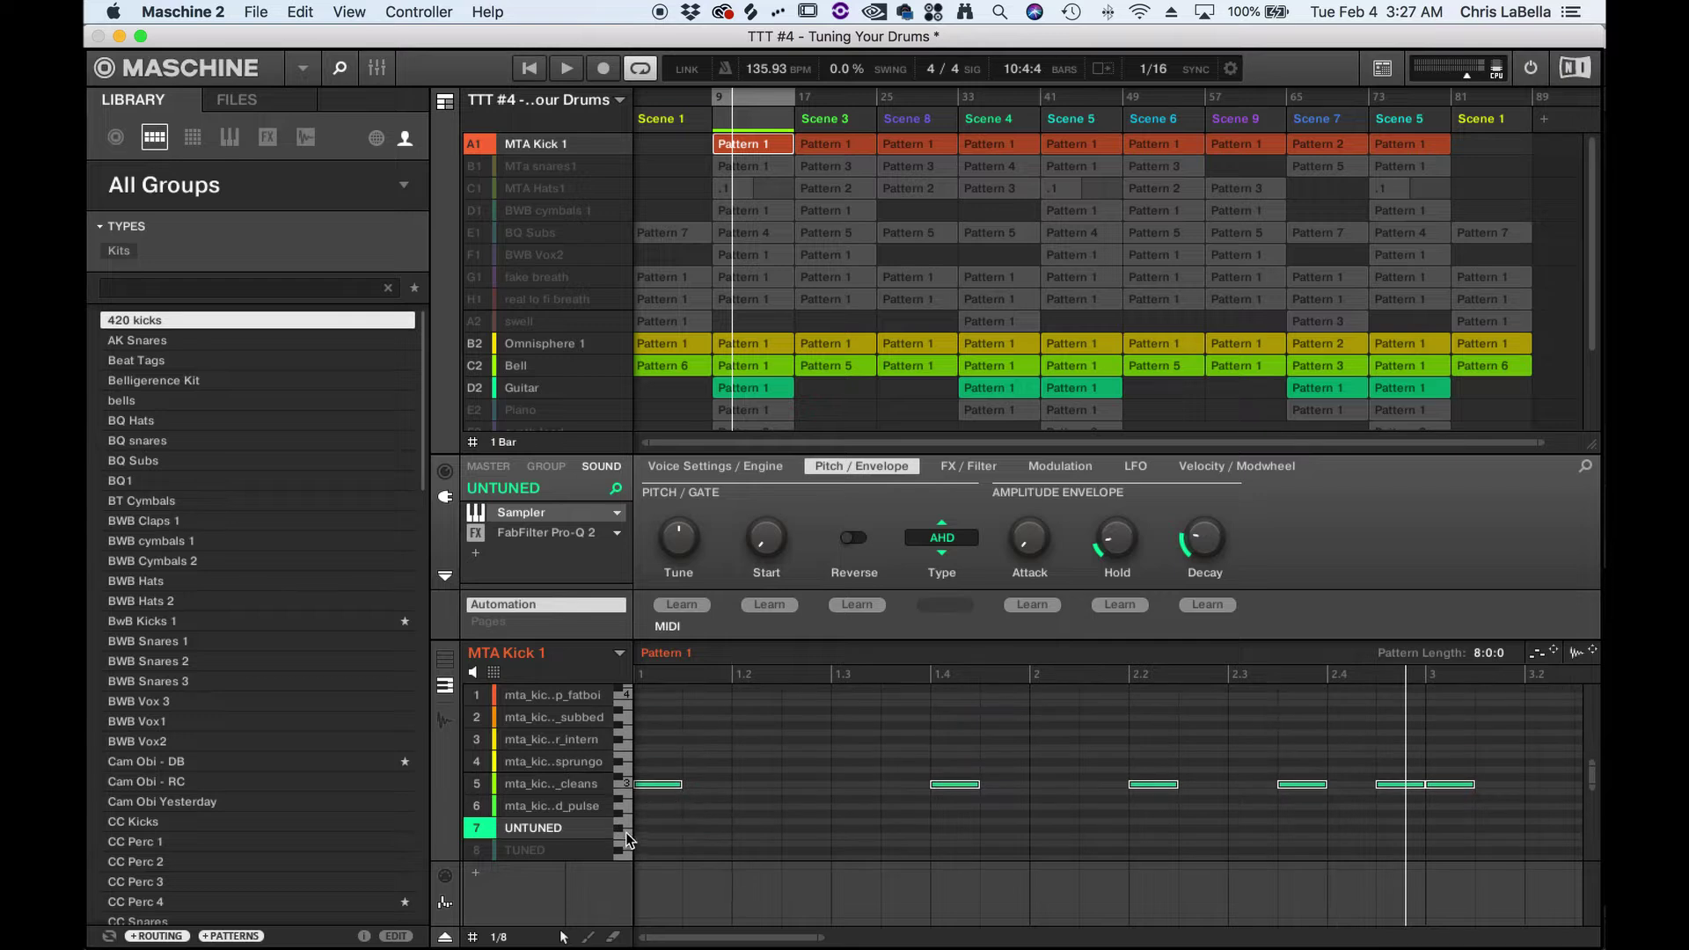
{"action": "scroll", "coordinate": [625, 800], "scroll_direction": "up", "scroll_amount": 4}
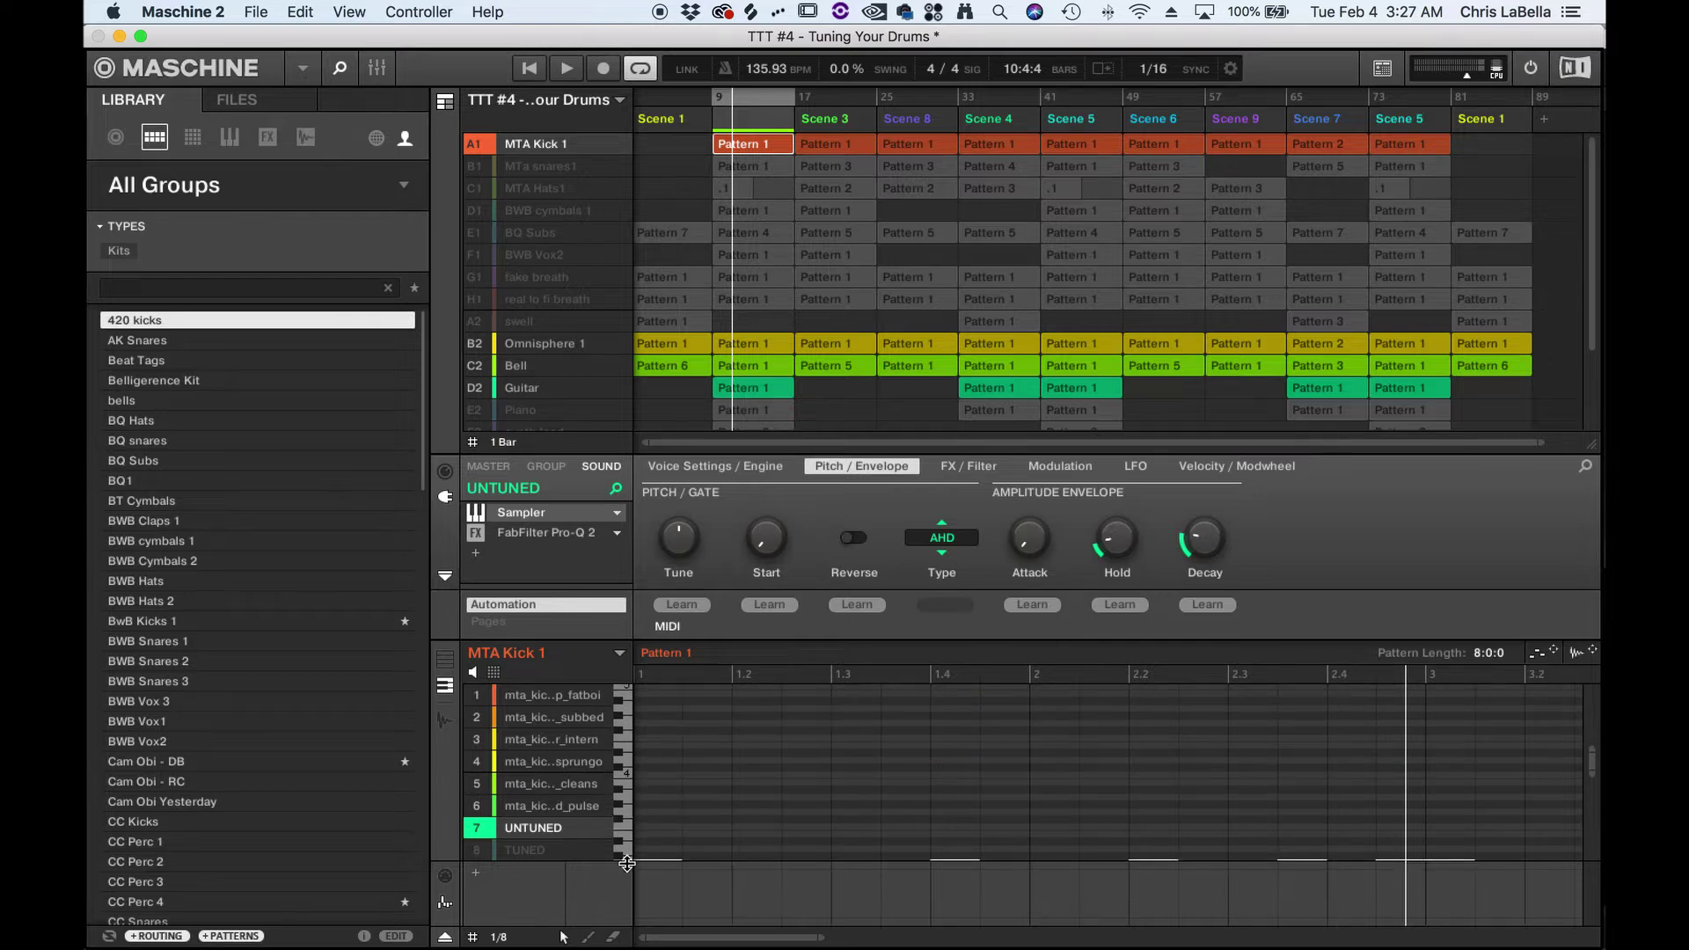
{"action": "left_click_drag", "start_coordinate": [680, 552], "coordinate": [680, 527]}
{"action": "scroll", "coordinate": [699, 733], "scroll_direction": "down", "scroll_amount": 3}
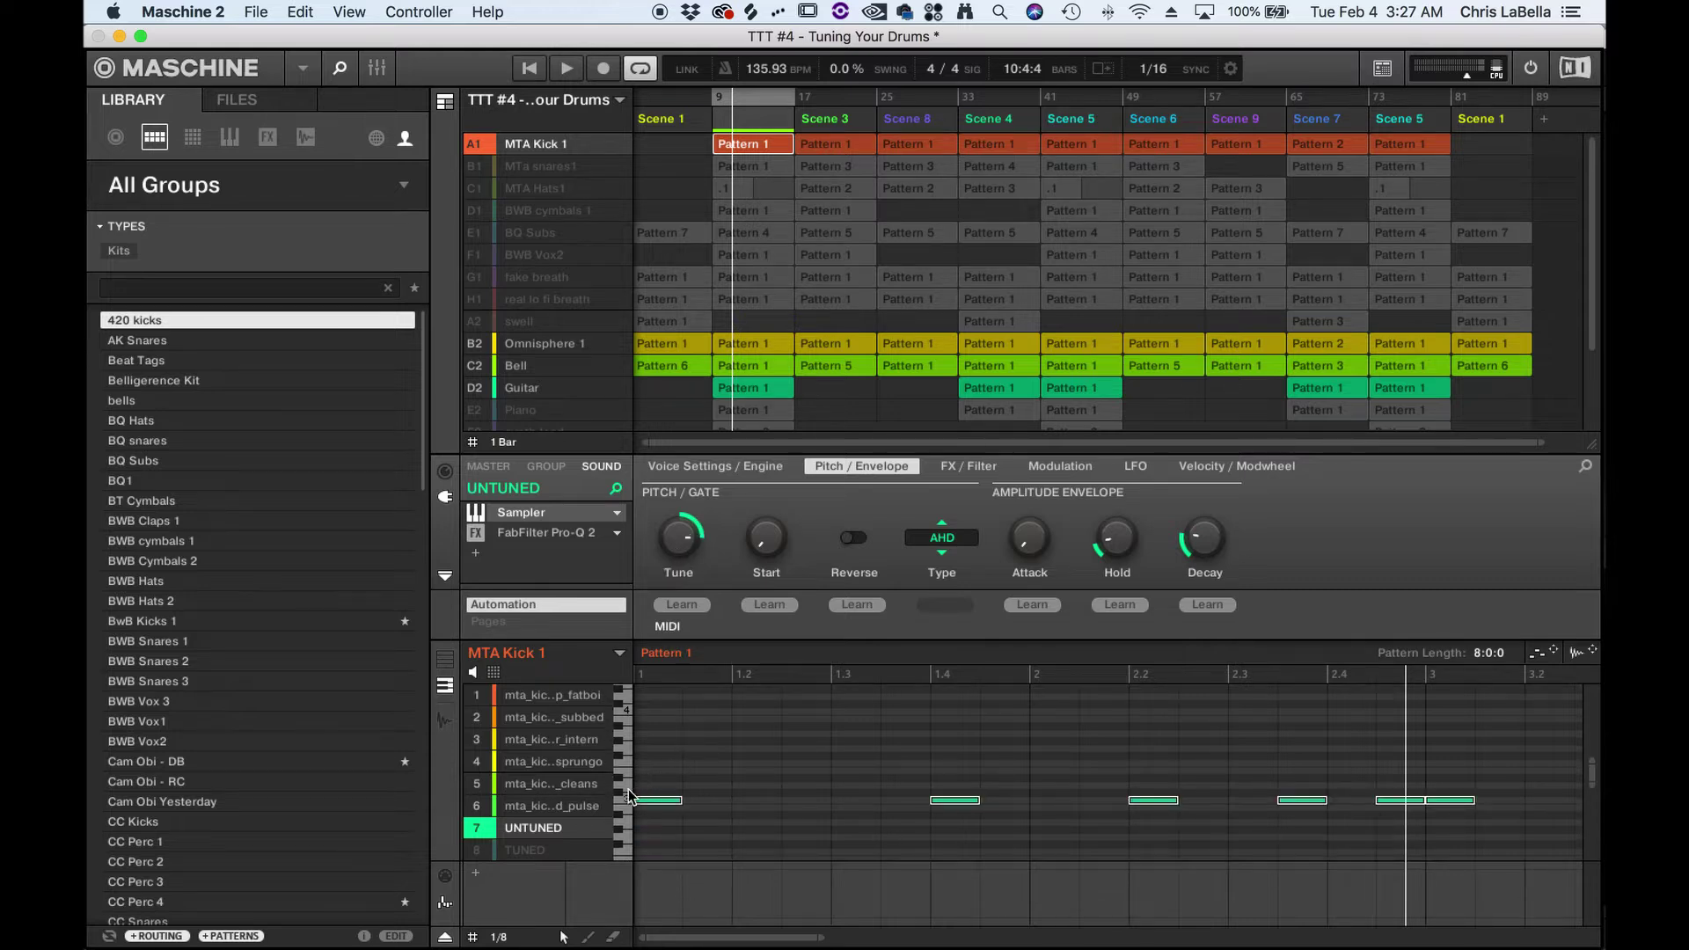
{"action": "left_click", "coordinate": [624, 783]}
{"action": "mouse_move", "coordinate": [623, 755]}
{"action": "left_mouse_down"}
{"action": "mouse_move", "coordinate": [626, 832]}
{"action": "mouse_move", "coordinate": [627, 759]}
{"action": "left_mouse_up"}
Step: Mute the Bell and Guitar groups, and audition the UNTUNED kick between C3 and C4 over the Omnisphere 1 playback
{"action": "left_click", "coordinate": [475, 365]}
{"action": "left_click", "coordinate": [475, 387]}
{"action": "key", "text": "space"}
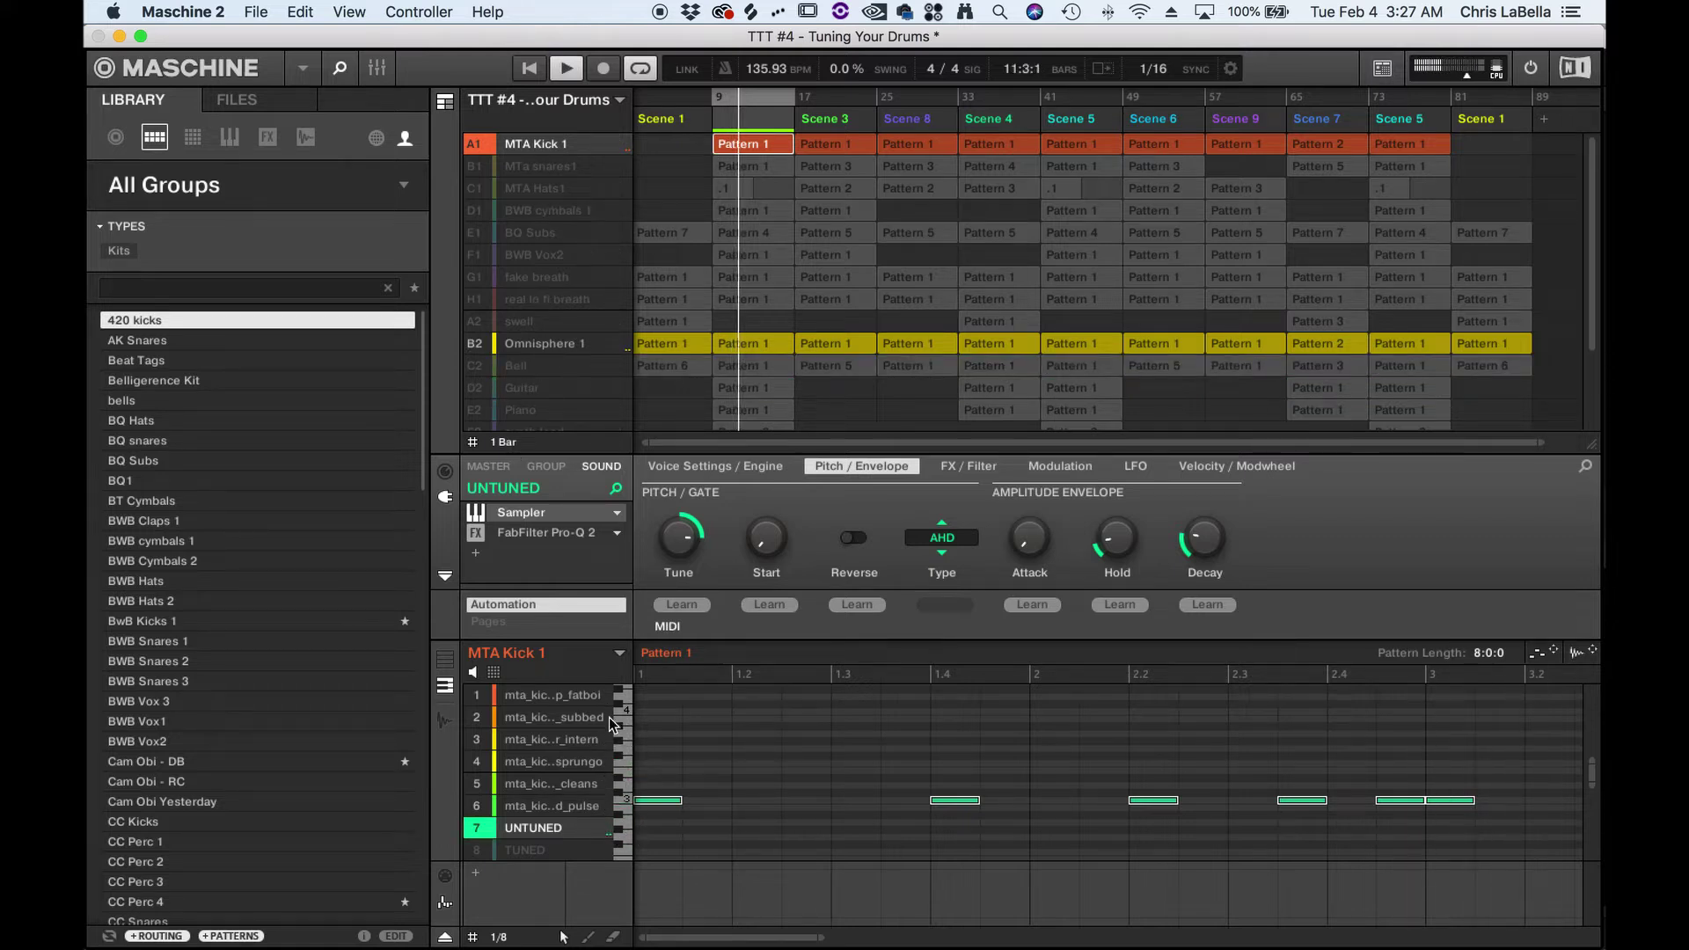
{"action": "left_click", "coordinate": [624, 801]}
{"action": "left_click", "coordinate": [620, 793]}
{"action": "left_click_drag", "start_coordinate": [625, 787], "coordinate": [625, 714]}
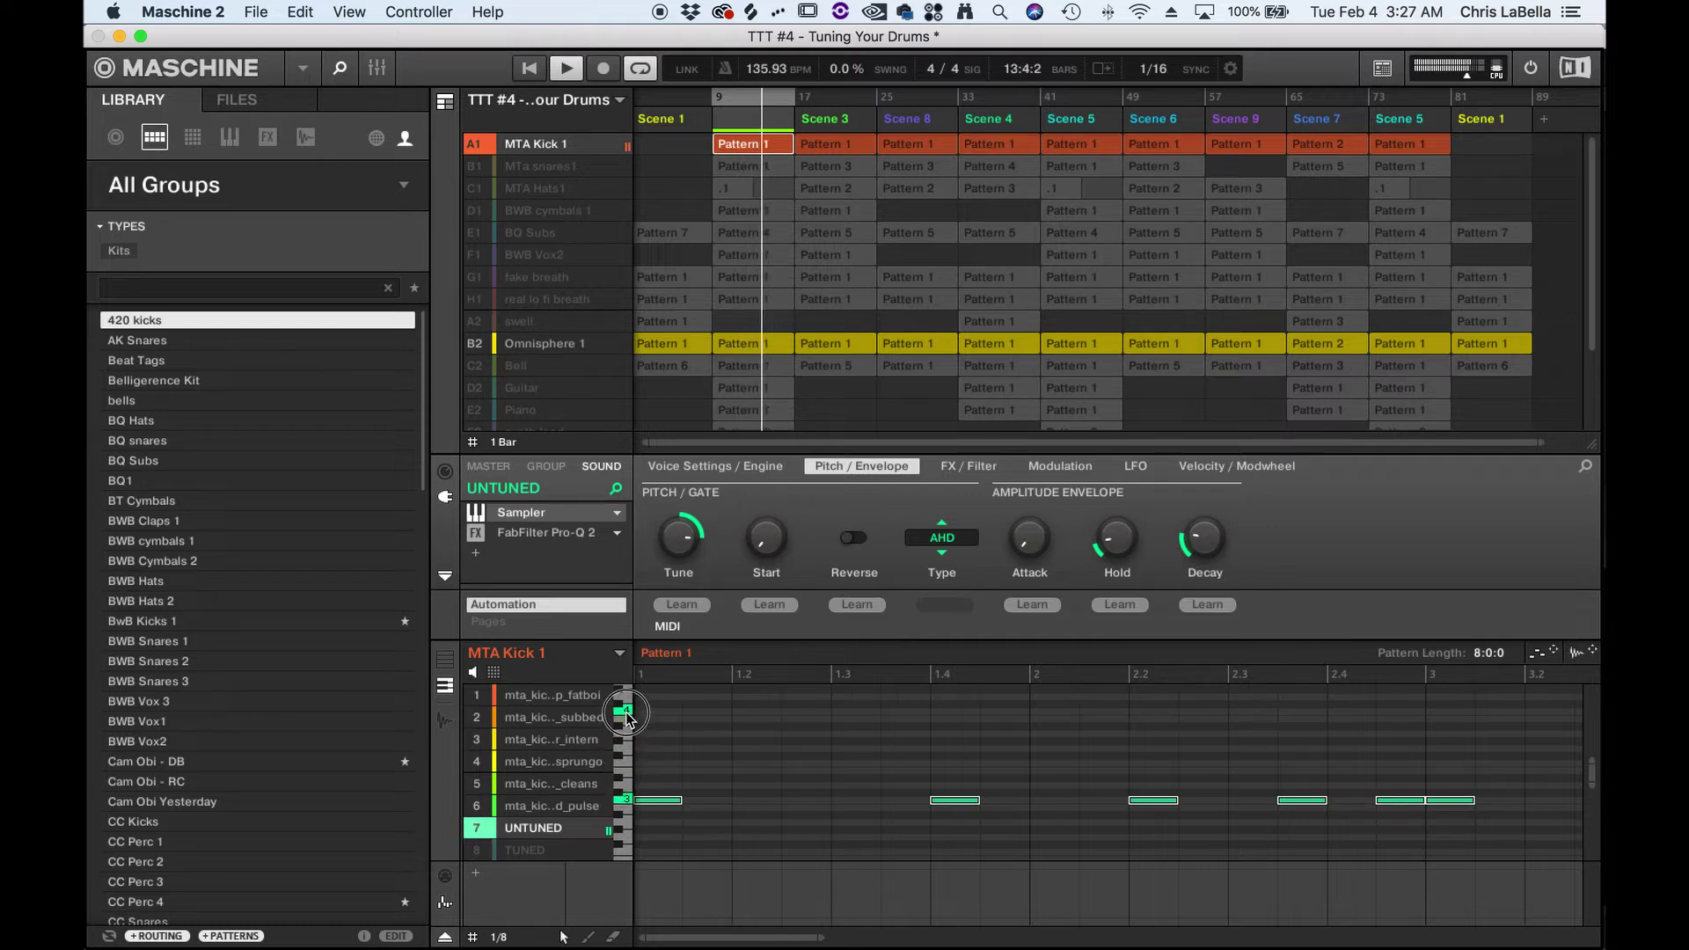
{"action": "key", "text": "space"}
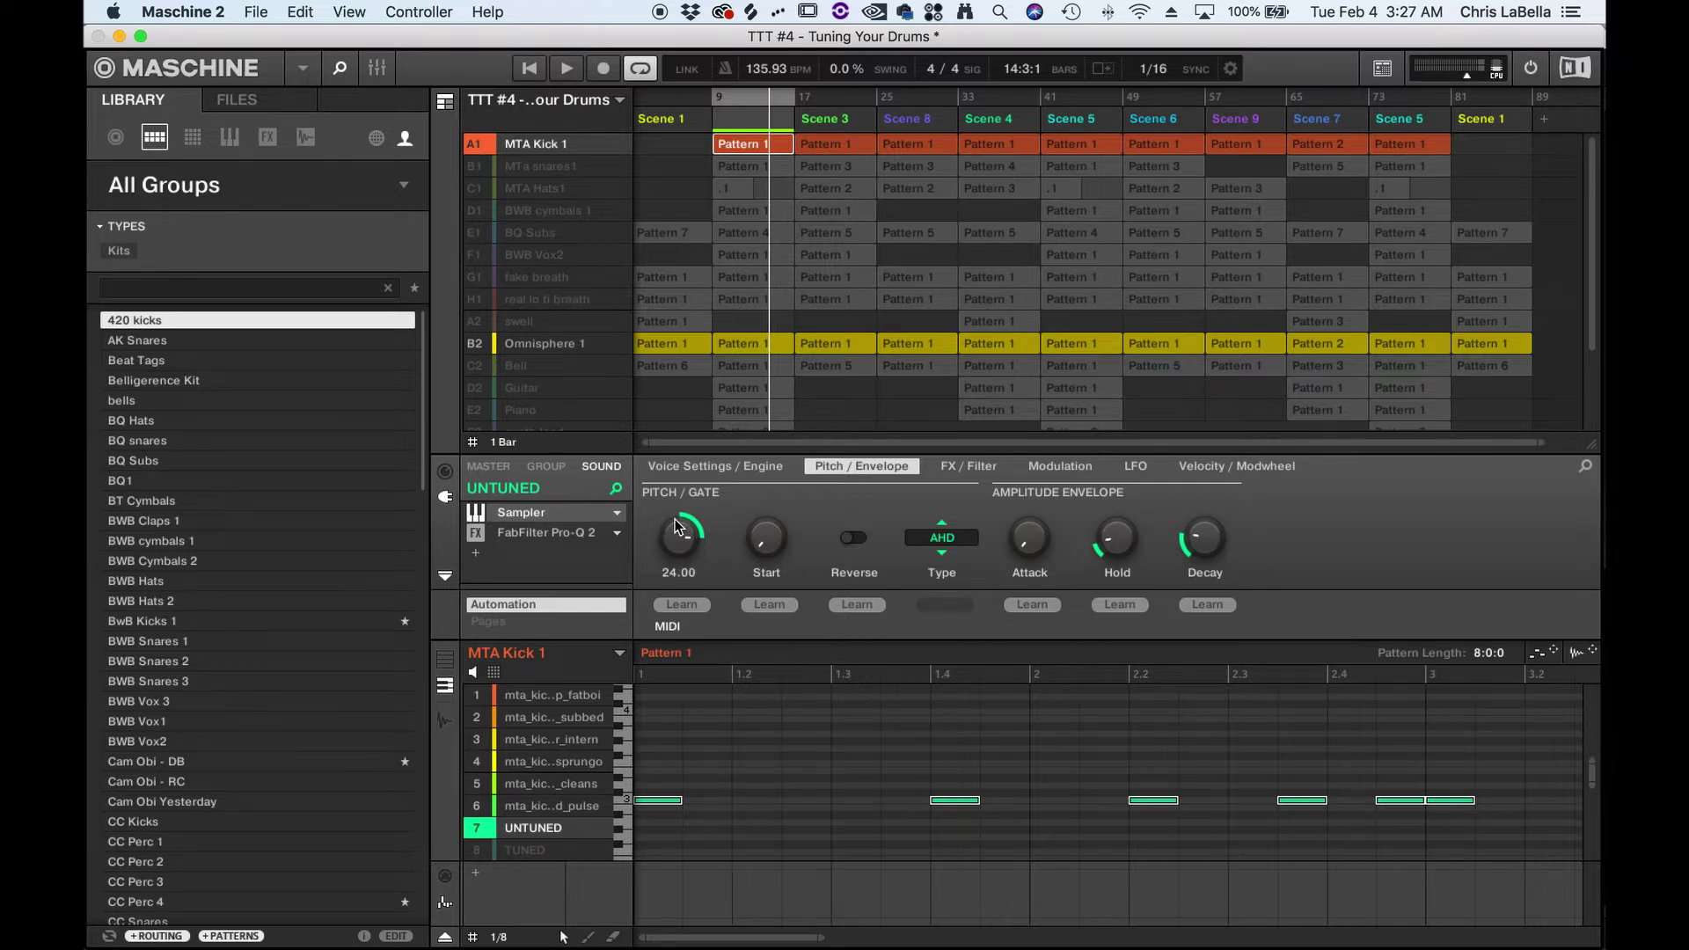
Step: Audition the UNTUNED kick on keys around C4 and C3, and compare its pitch with the Omnisphere 1 chords
{"action": "left_click", "coordinate": [626, 710]}
{"action": "left_click", "coordinate": [625, 698]}
{"action": "left_click", "coordinate": [625, 718]}
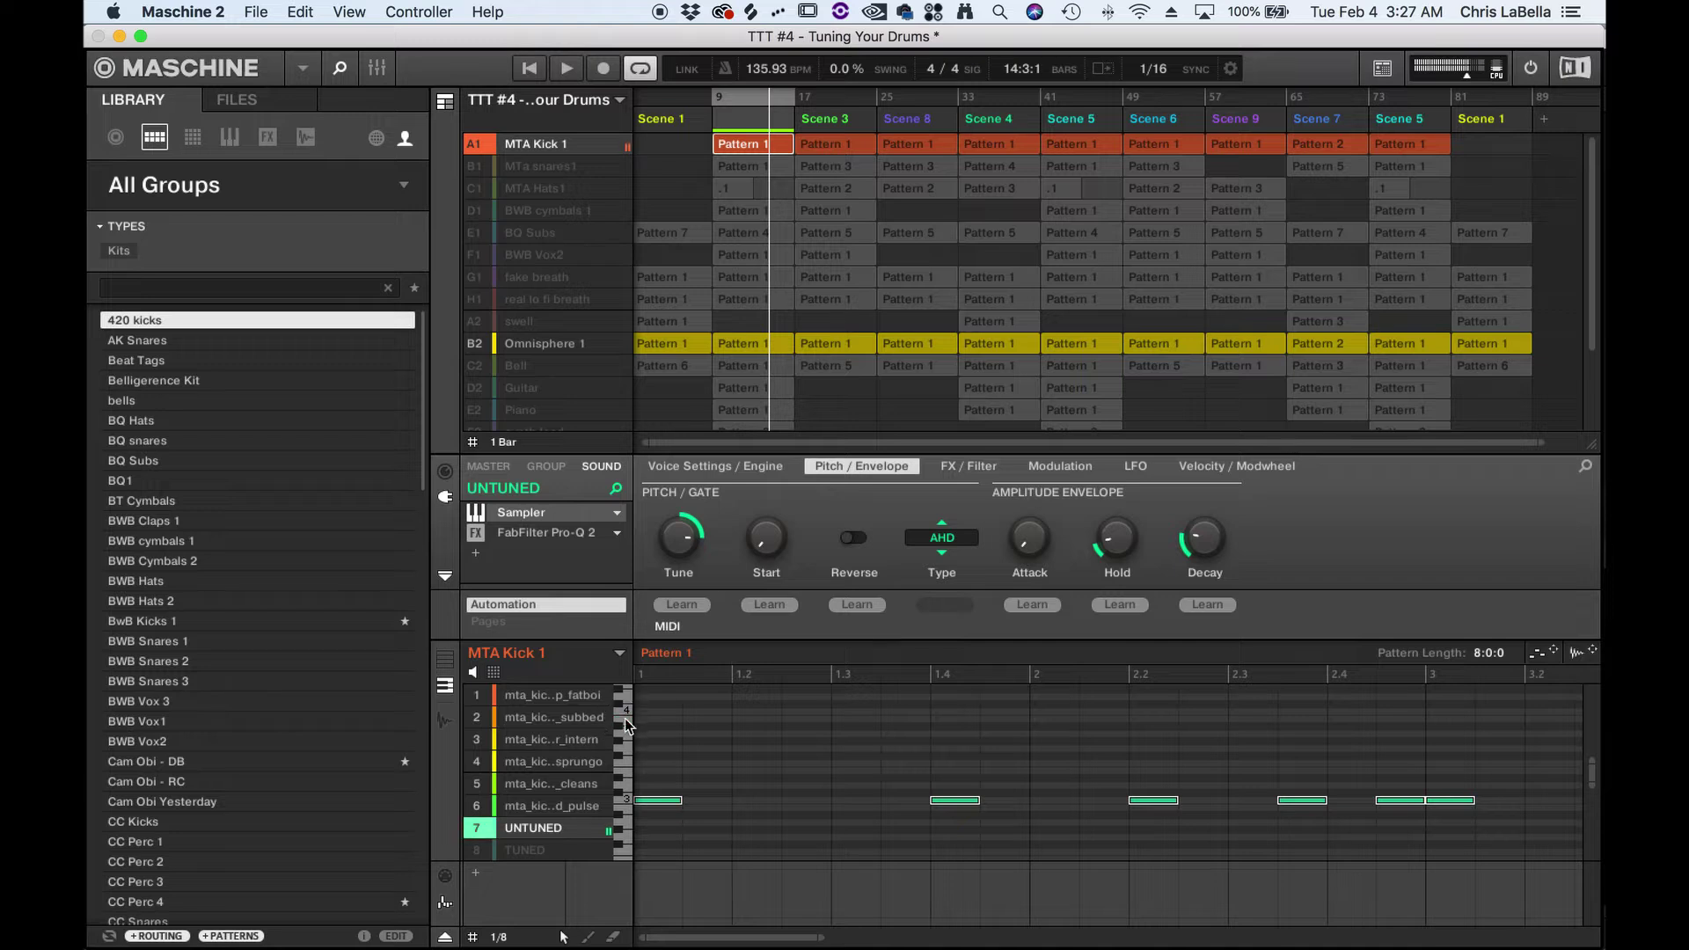
{"action": "left_click", "coordinate": [629, 809]}
{"action": "left_click", "coordinate": [628, 808]}
{"action": "left_click", "coordinate": [625, 802]}
{"action": "left_click", "coordinate": [621, 788]}
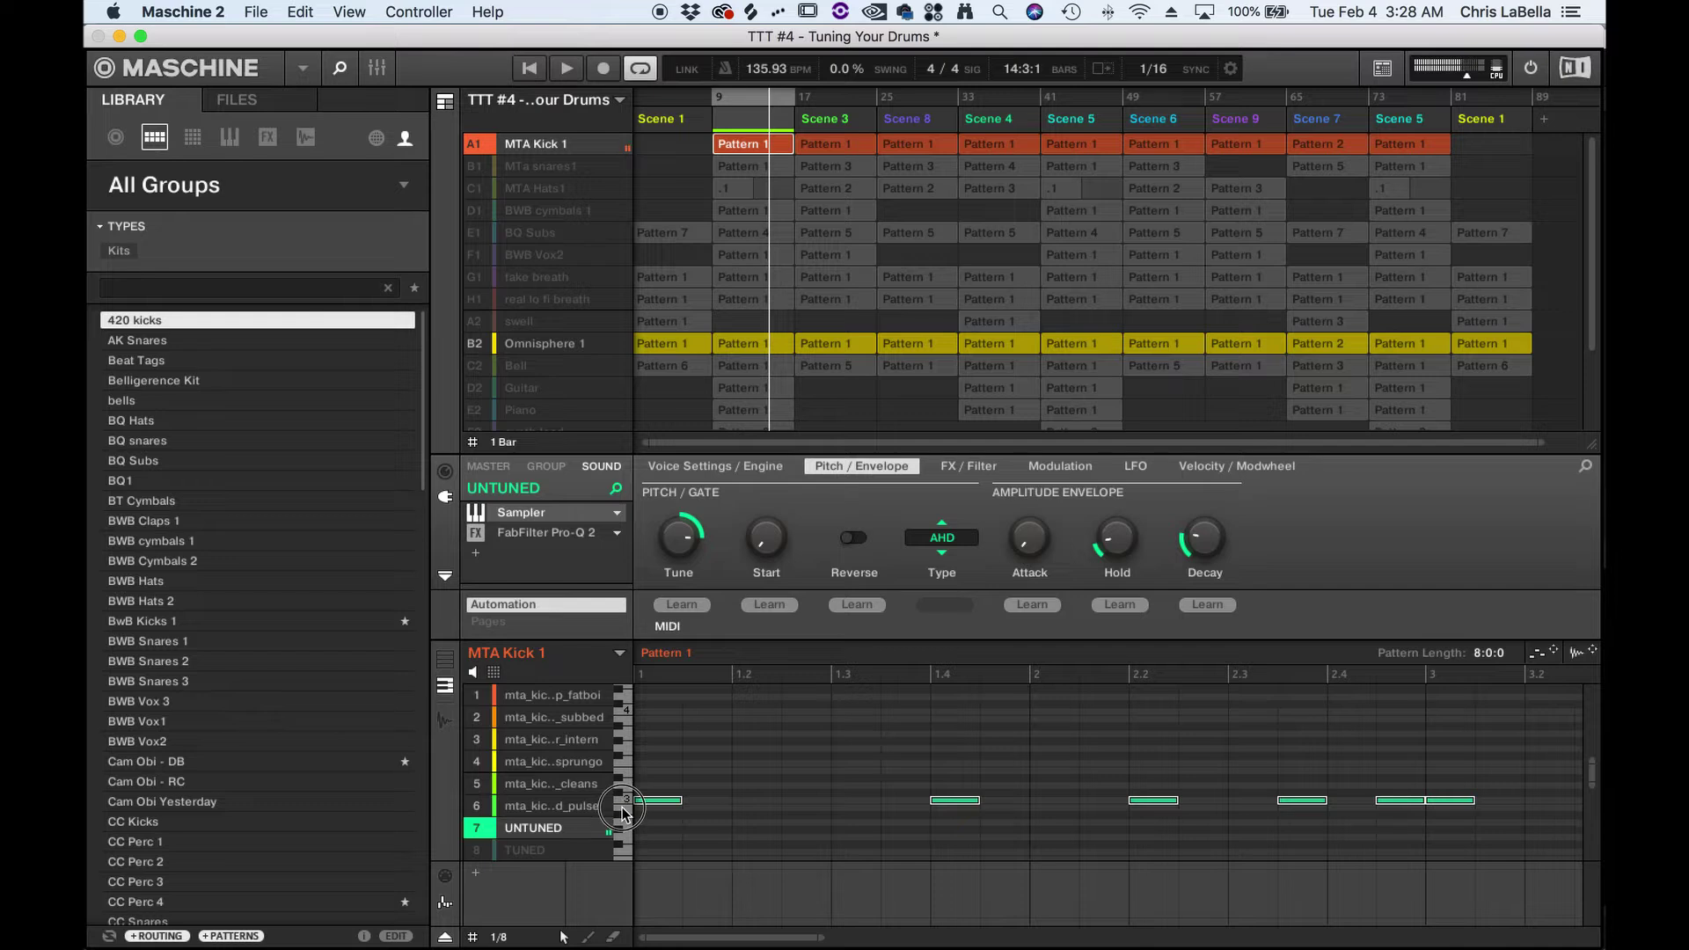
{"action": "left_click", "coordinate": [623, 808]}
{"action": "left_click", "coordinate": [625, 805]}
{"action": "left_click", "coordinate": [628, 789]}
{"action": "key", "text": "space"}
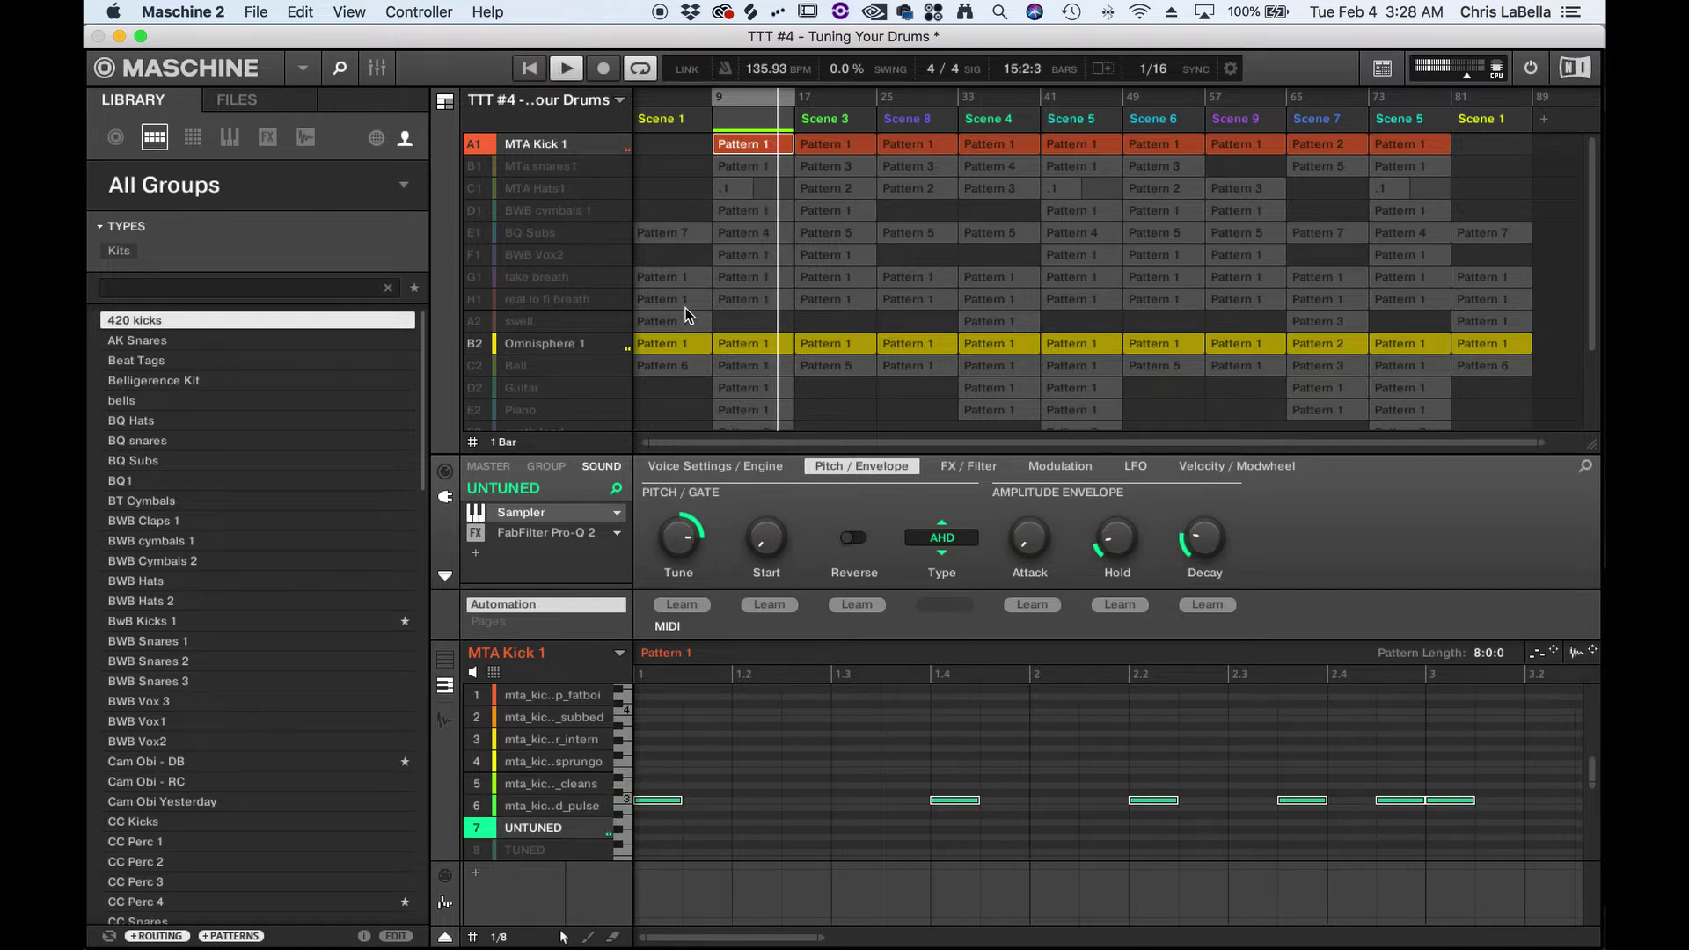
{"action": "key", "text": "space"}
Step: Shift all the UNTUNED kick notes in Pattern 1 down one semitone and play the section from bar 9
{"action": "left_click", "coordinate": [625, 811]}
{"action": "left_click_drag", "start_coordinate": [658, 800], "coordinate": [660, 807]}
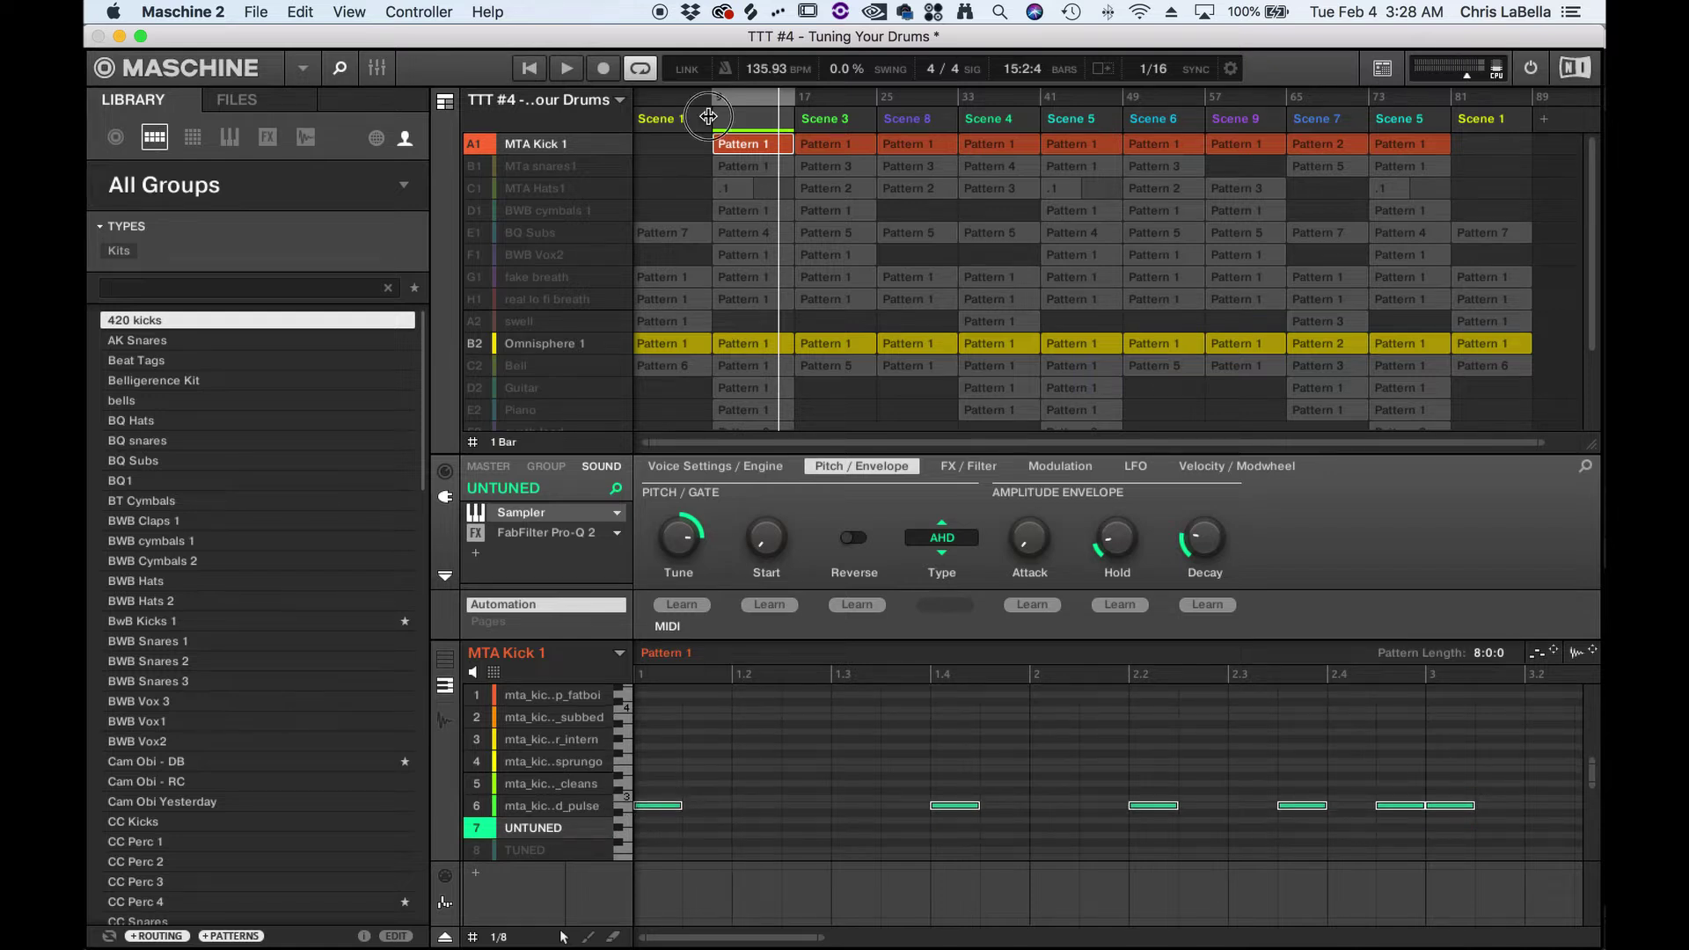
{"action": "left_click", "coordinate": [724, 95]}
{"action": "key", "text": "space"}
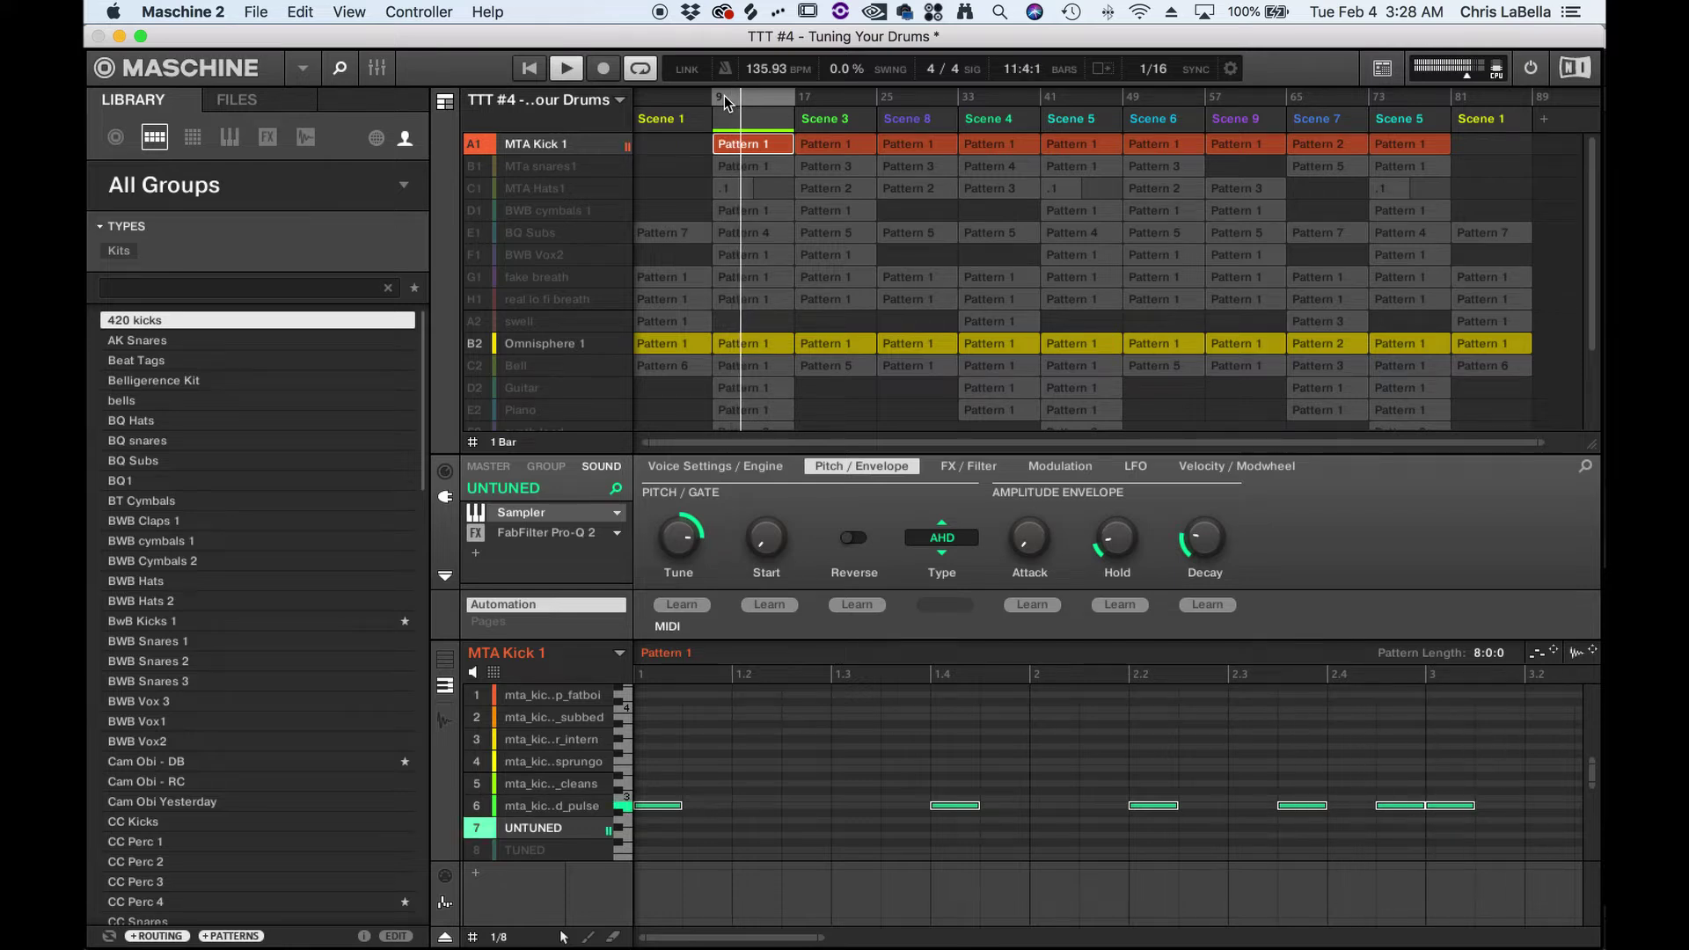
{"action": "key", "text": "space"}
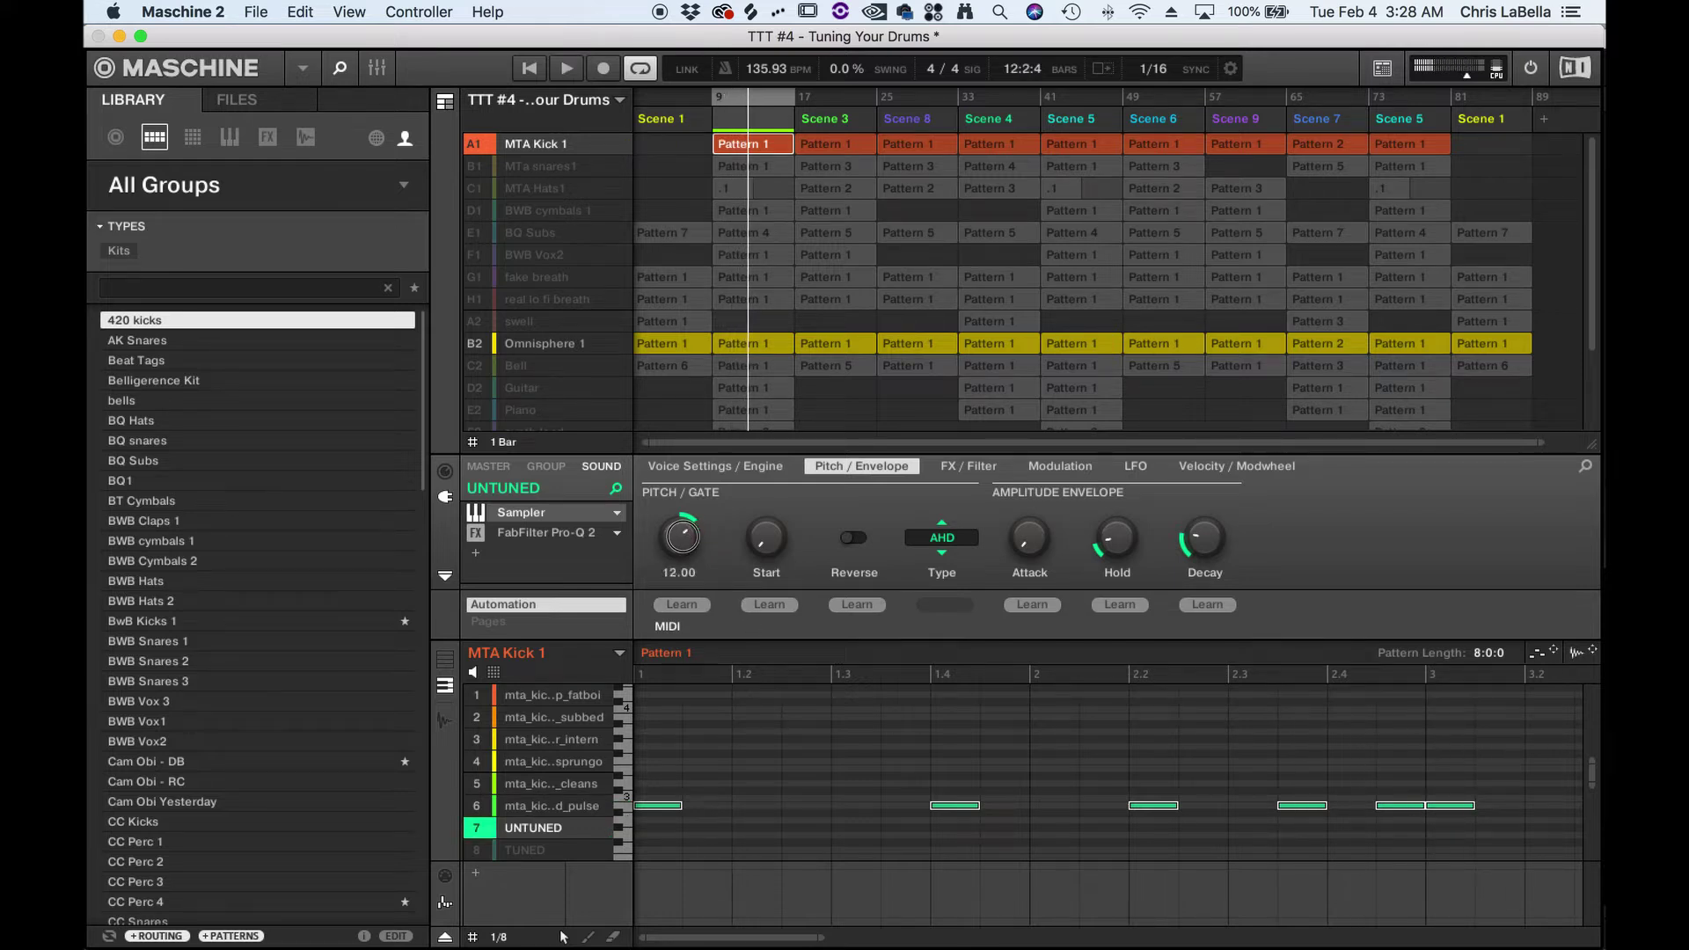
Step: Set the UNTUNED kick's Tune to 12.00 and play the section
{"action": "mouse_move", "coordinate": [681, 536]}
{"action": "left_mouse_down"}
{"action": "mouse_move", "coordinate": [681, 563]}
{"action": "mouse_move", "coordinate": [690, 527]}
{"action": "left_mouse_up"}
{"action": "key", "text": "space"}
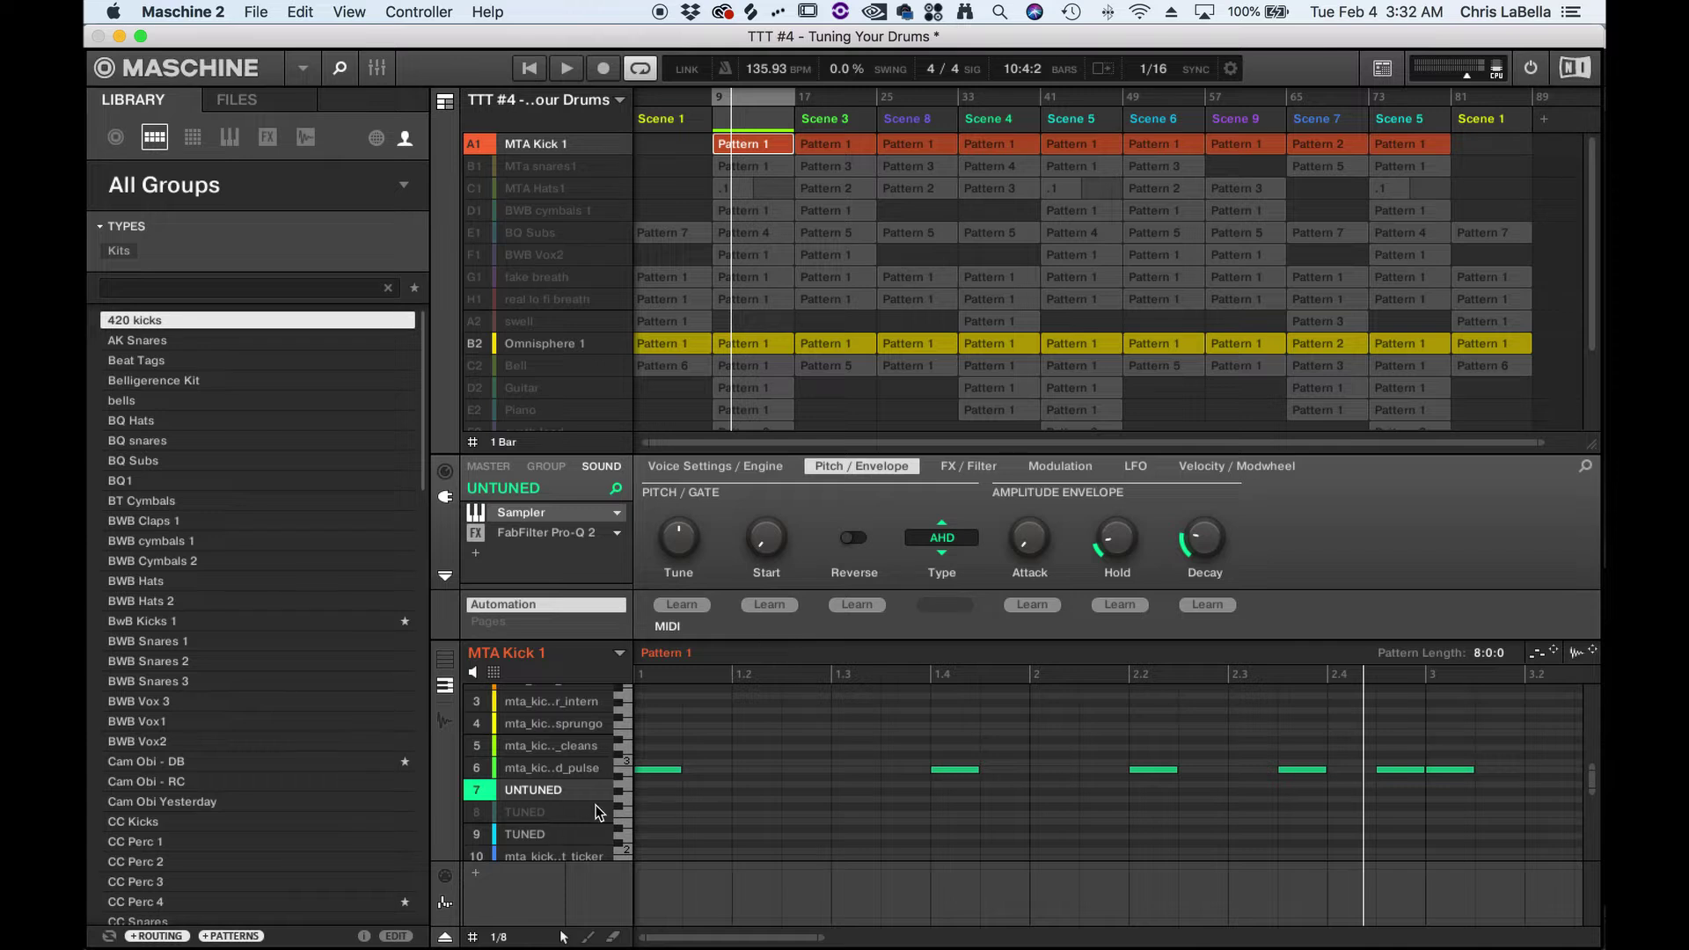
Step: Mute the UNTUNED kick and select the TUNED kick in sound slot 9
{"action": "left_click", "coordinate": [498, 790]}
{"action": "left_click", "coordinate": [541, 837]}
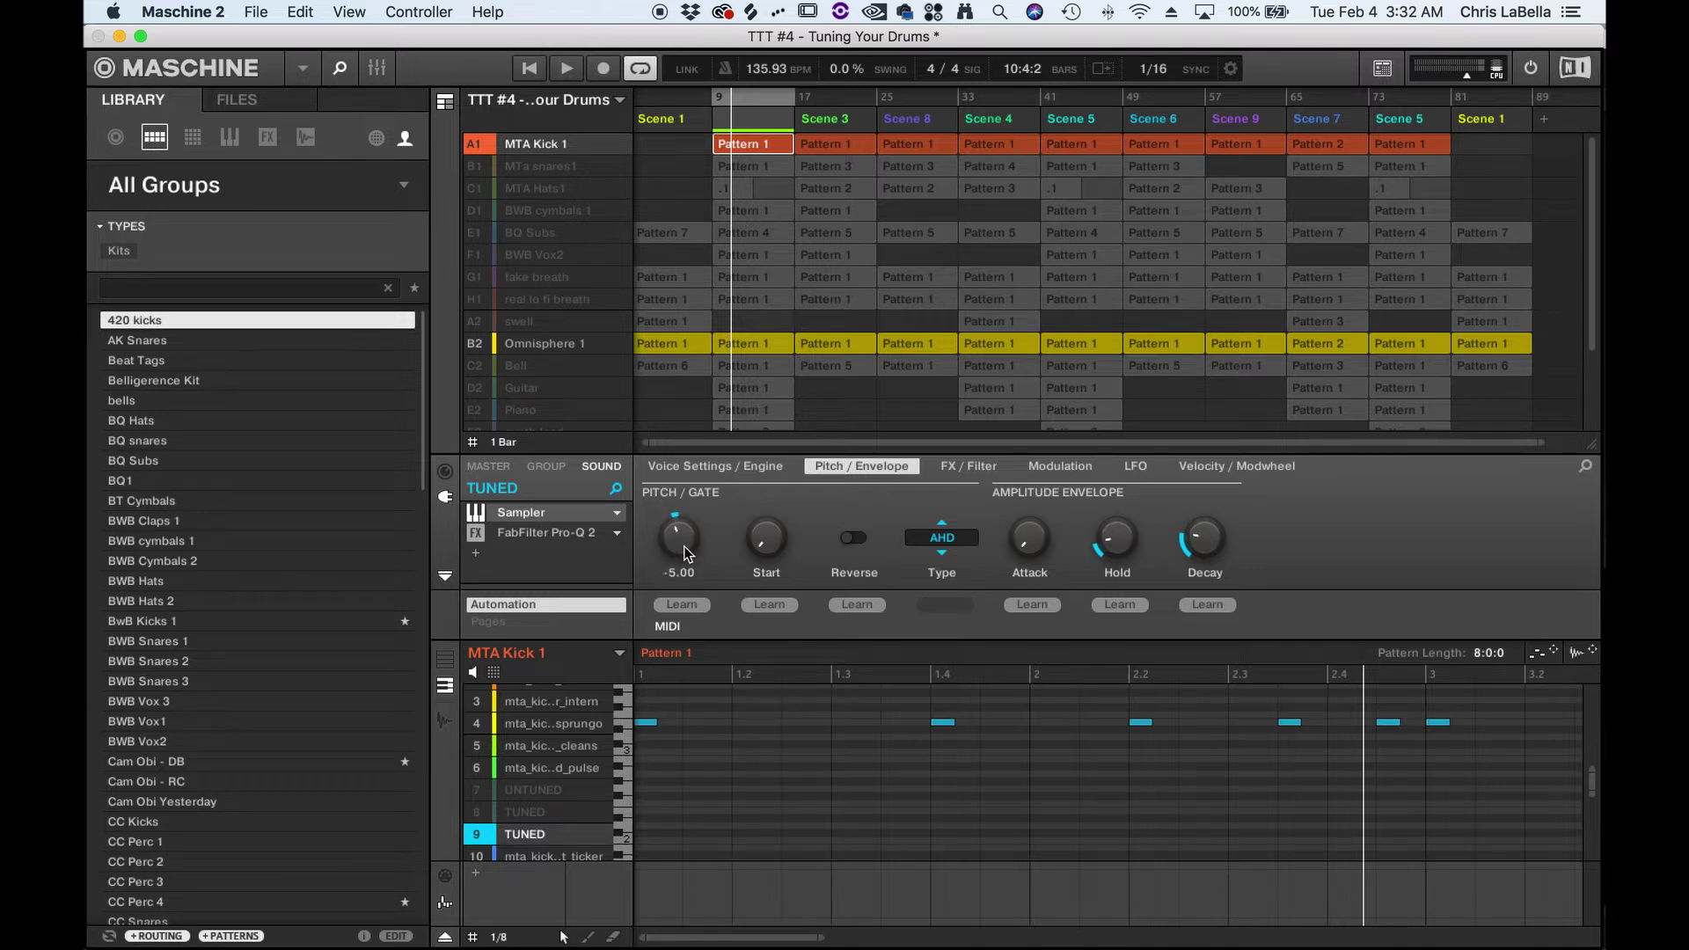
Step: Audition the TUNED kick repeatedly near its pattern notes' pitch and around C3 to compare the two pitches
{"action": "left_click", "coordinate": [628, 758]}
{"action": "left_click", "coordinate": [625, 714]}
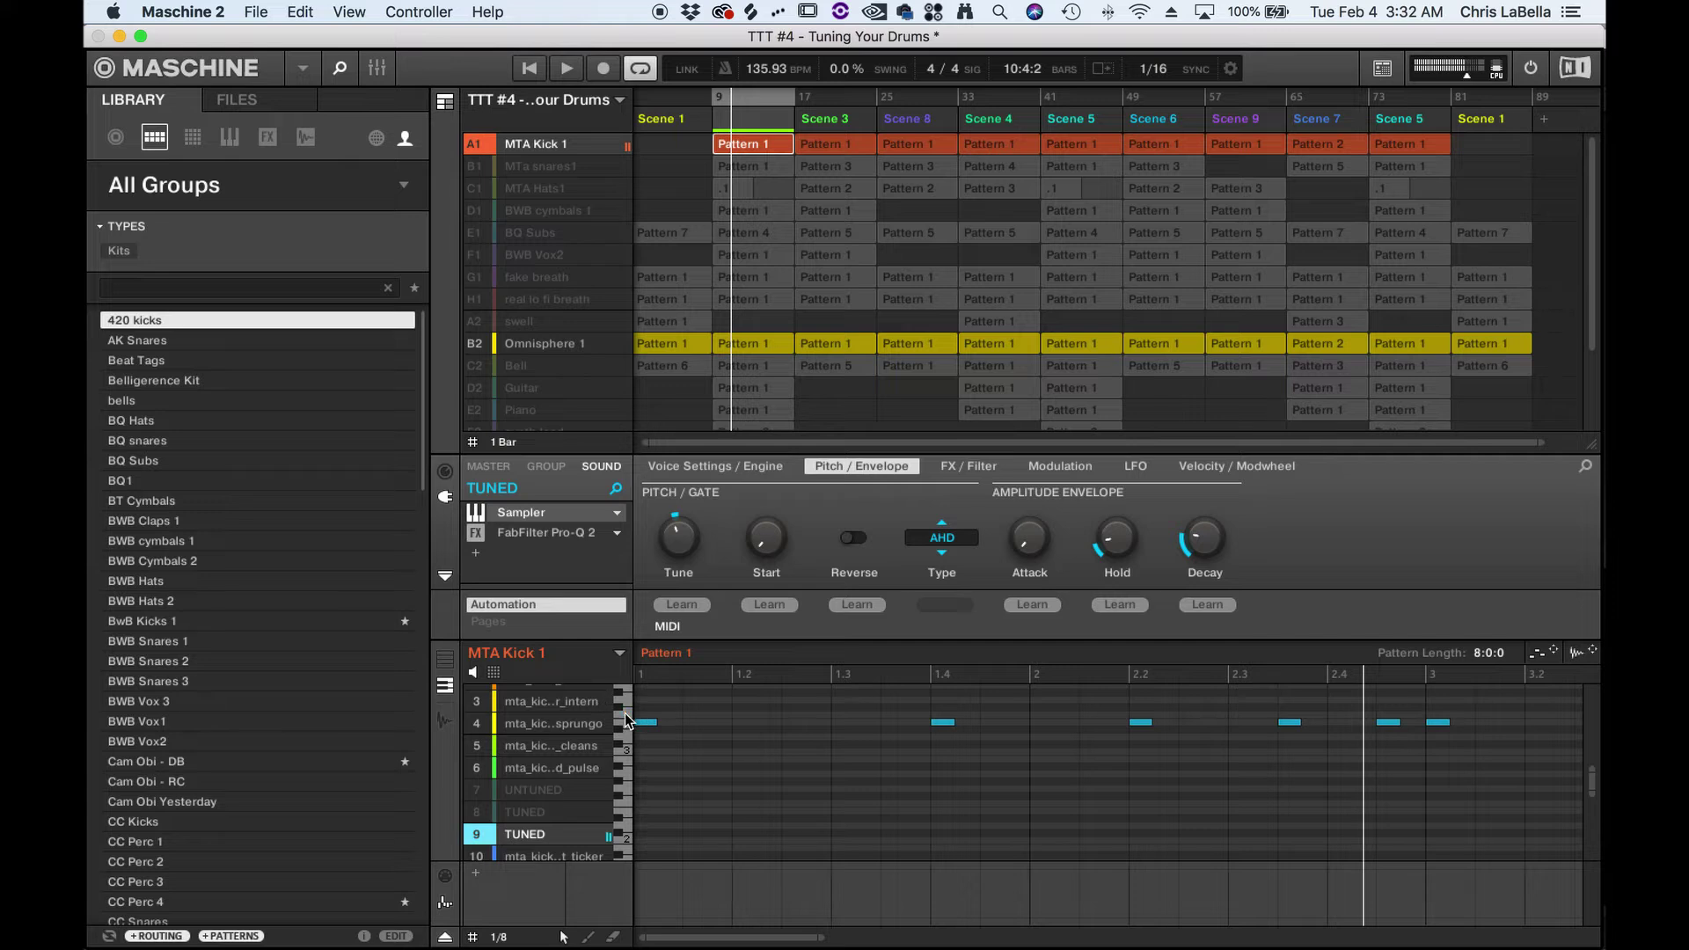
{"action": "left_click", "coordinate": [625, 714]}
{"action": "left_click", "coordinate": [625, 714]}
{"action": "left_click", "coordinate": [625, 715]}
{"action": "left_click", "coordinate": [625, 714]}
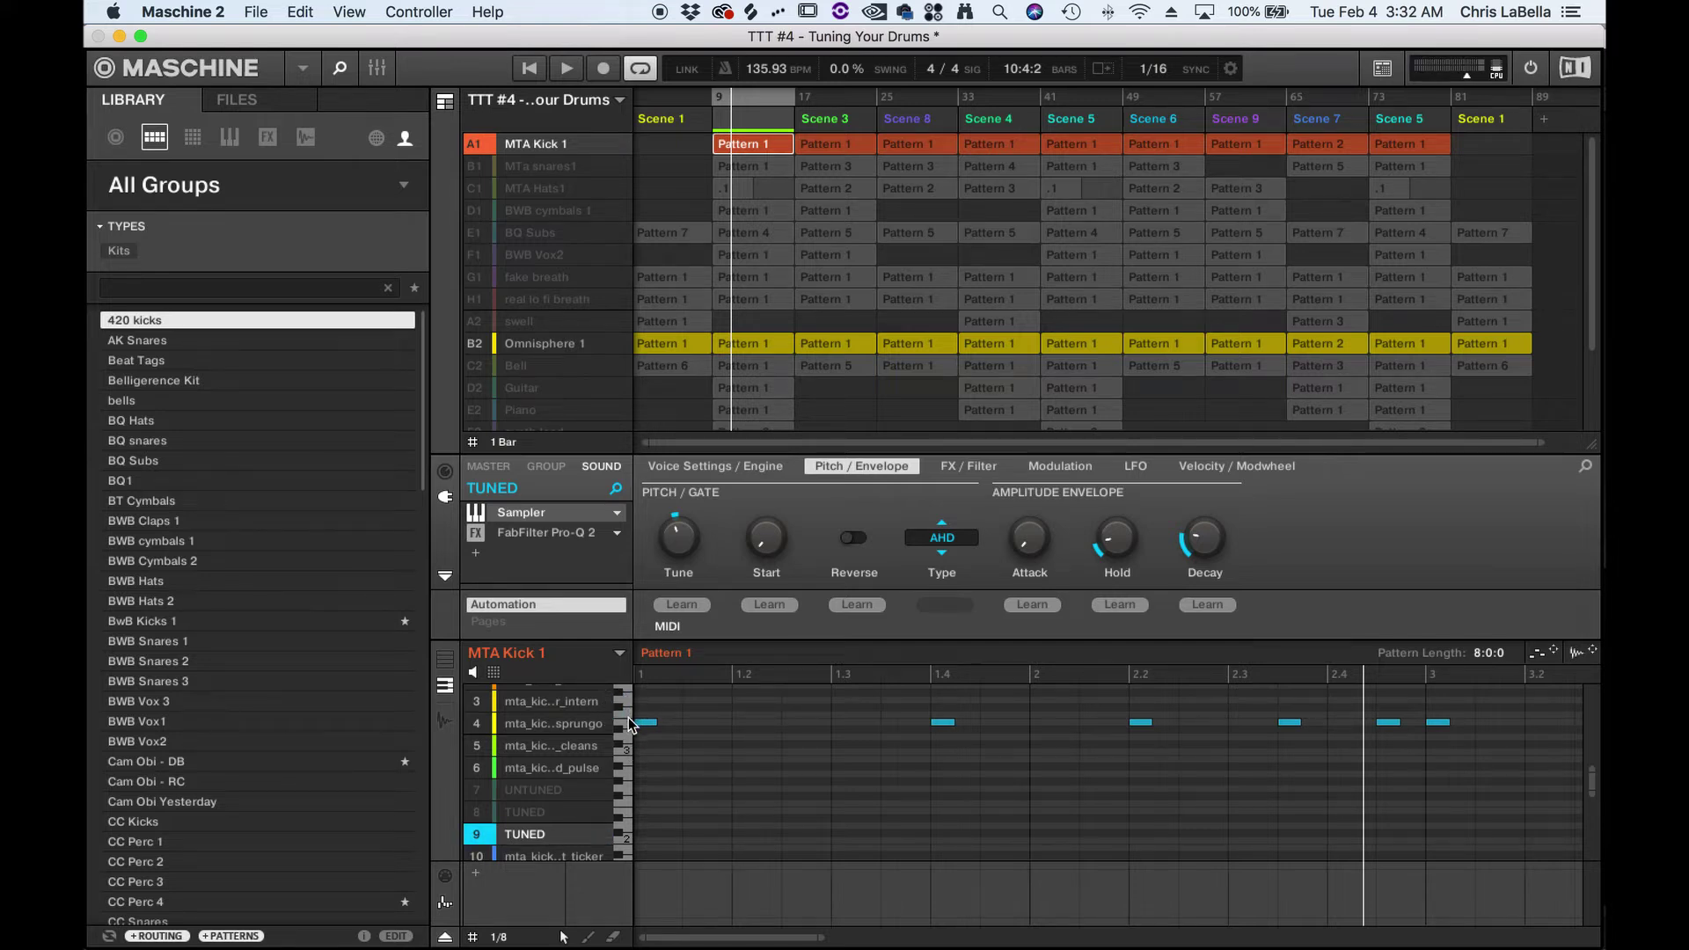
{"action": "left_click", "coordinate": [630, 753]}
{"action": "left_click", "coordinate": [630, 753]}
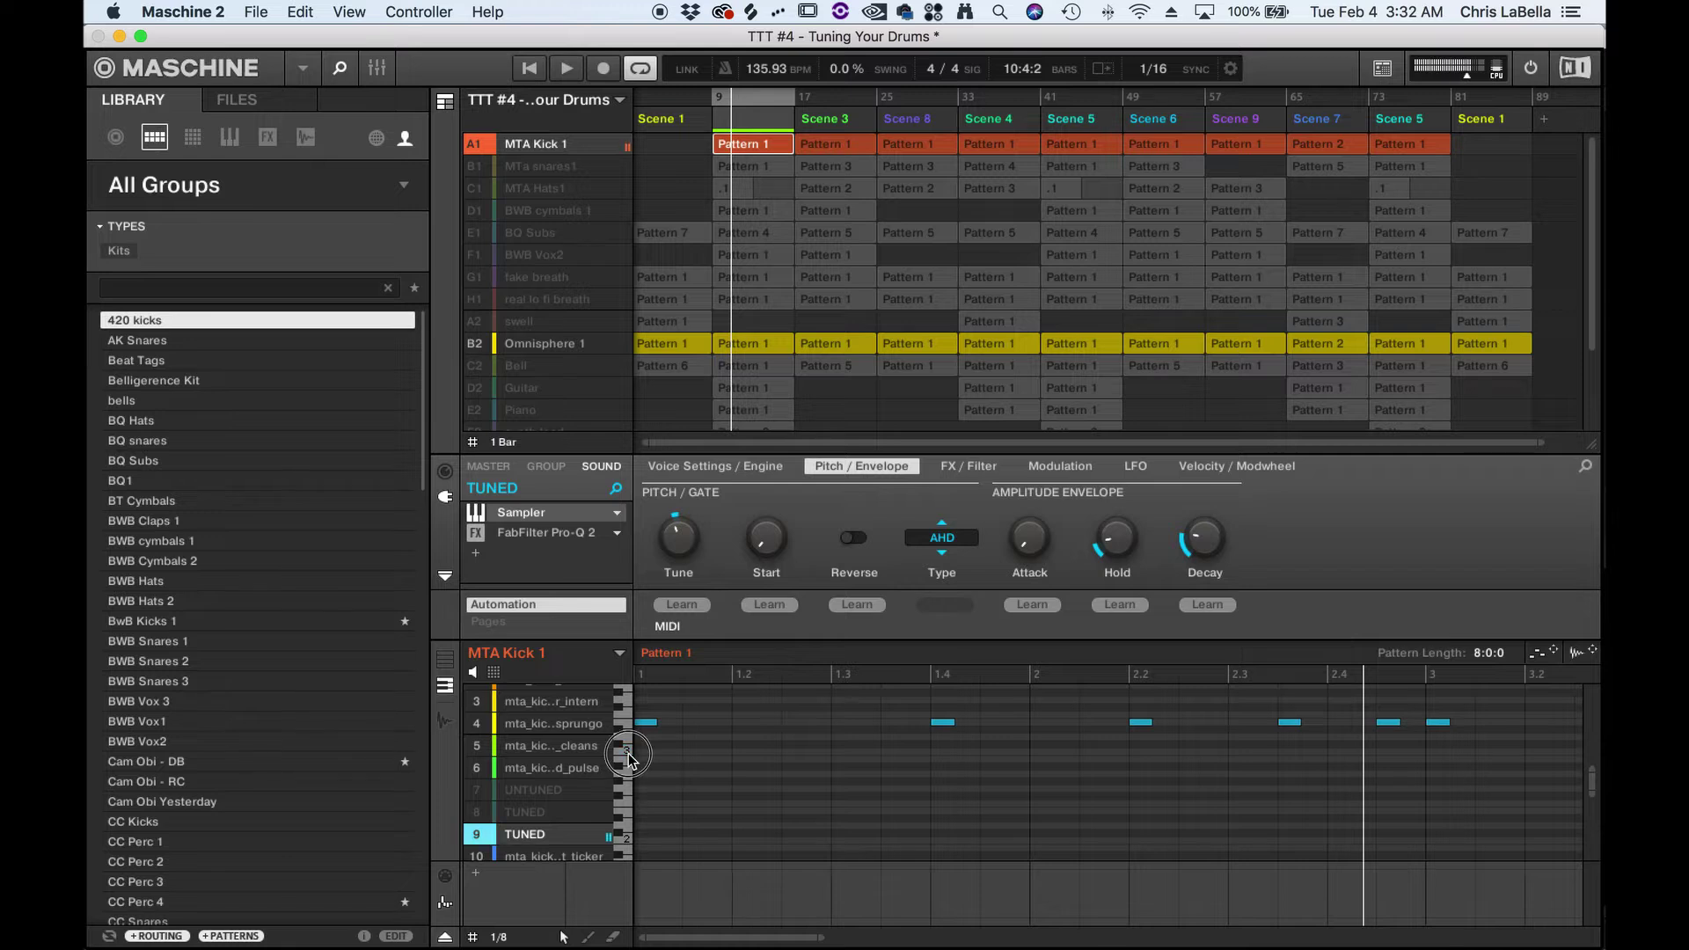
{"action": "left_click", "coordinate": [630, 753]}
{"action": "left_click", "coordinate": [627, 750]}
{"action": "left_click", "coordinate": [626, 752]}
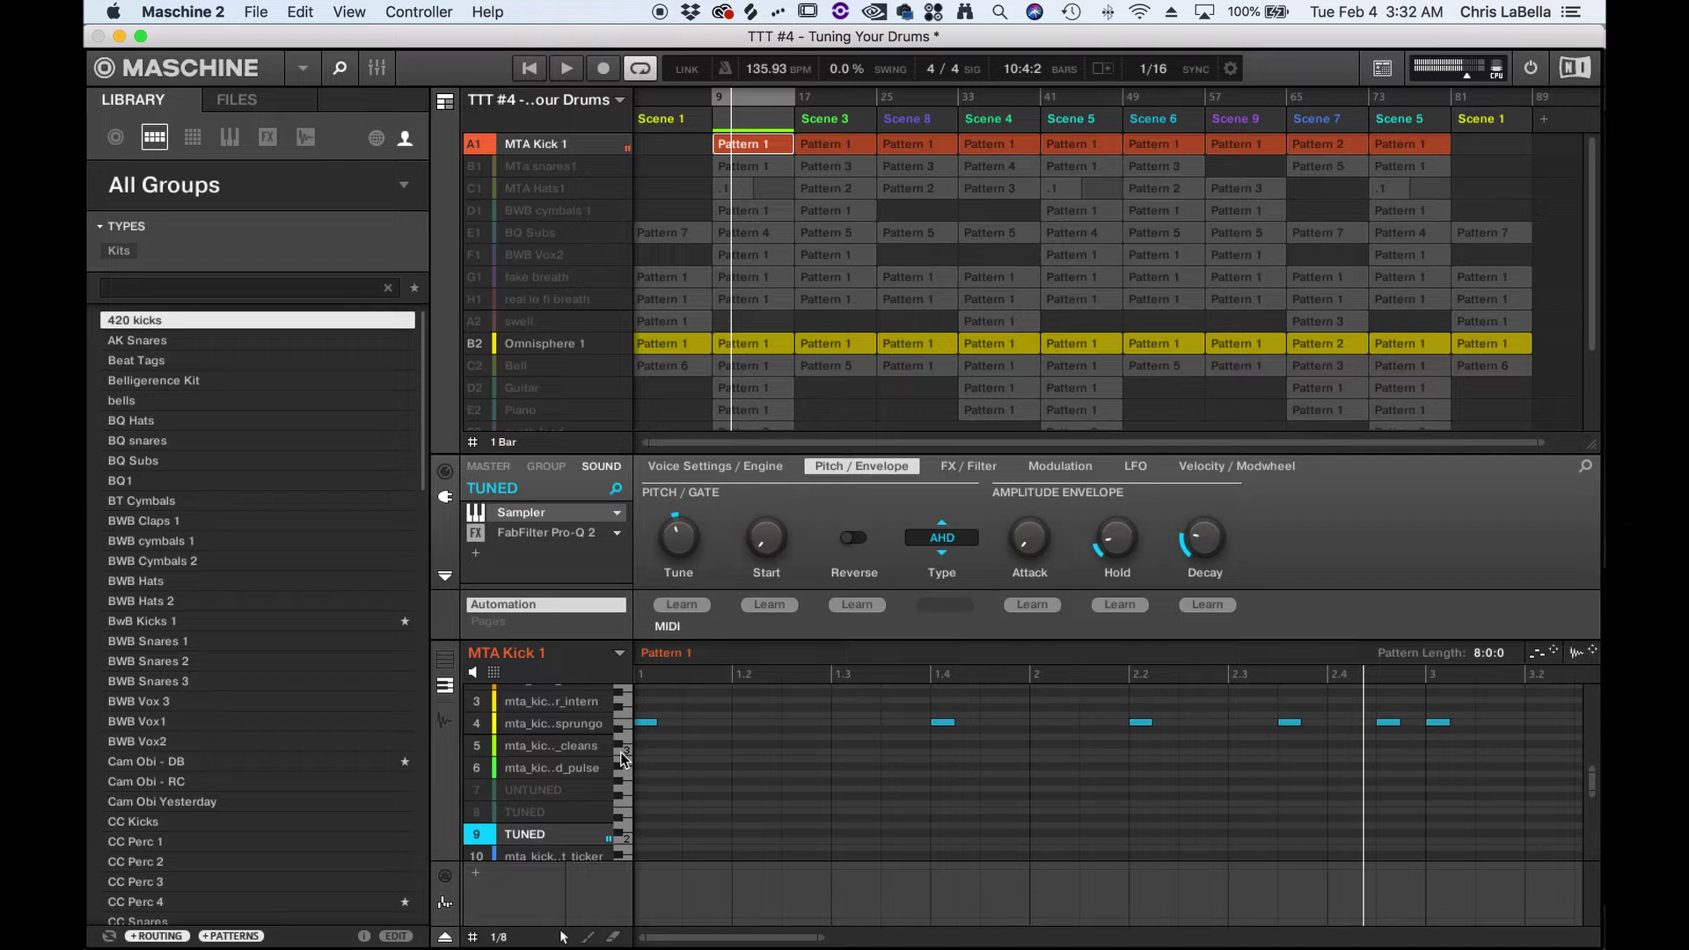
Step: Audition the TUNED kick repeatedly at several pitches above and just below C3 to find the one matching the chords
{"action": "left_click", "coordinate": [629, 722]}
{"action": "left_click", "coordinate": [628, 695]}
{"action": "left_click", "coordinate": [627, 743]}
{"action": "left_click", "coordinate": [627, 723]}
{"action": "left_click", "coordinate": [628, 699]}
{"action": "left_click", "coordinate": [628, 762]}
{"action": "left_click", "coordinate": [628, 732]}
{"action": "left_click", "coordinate": [628, 700]}
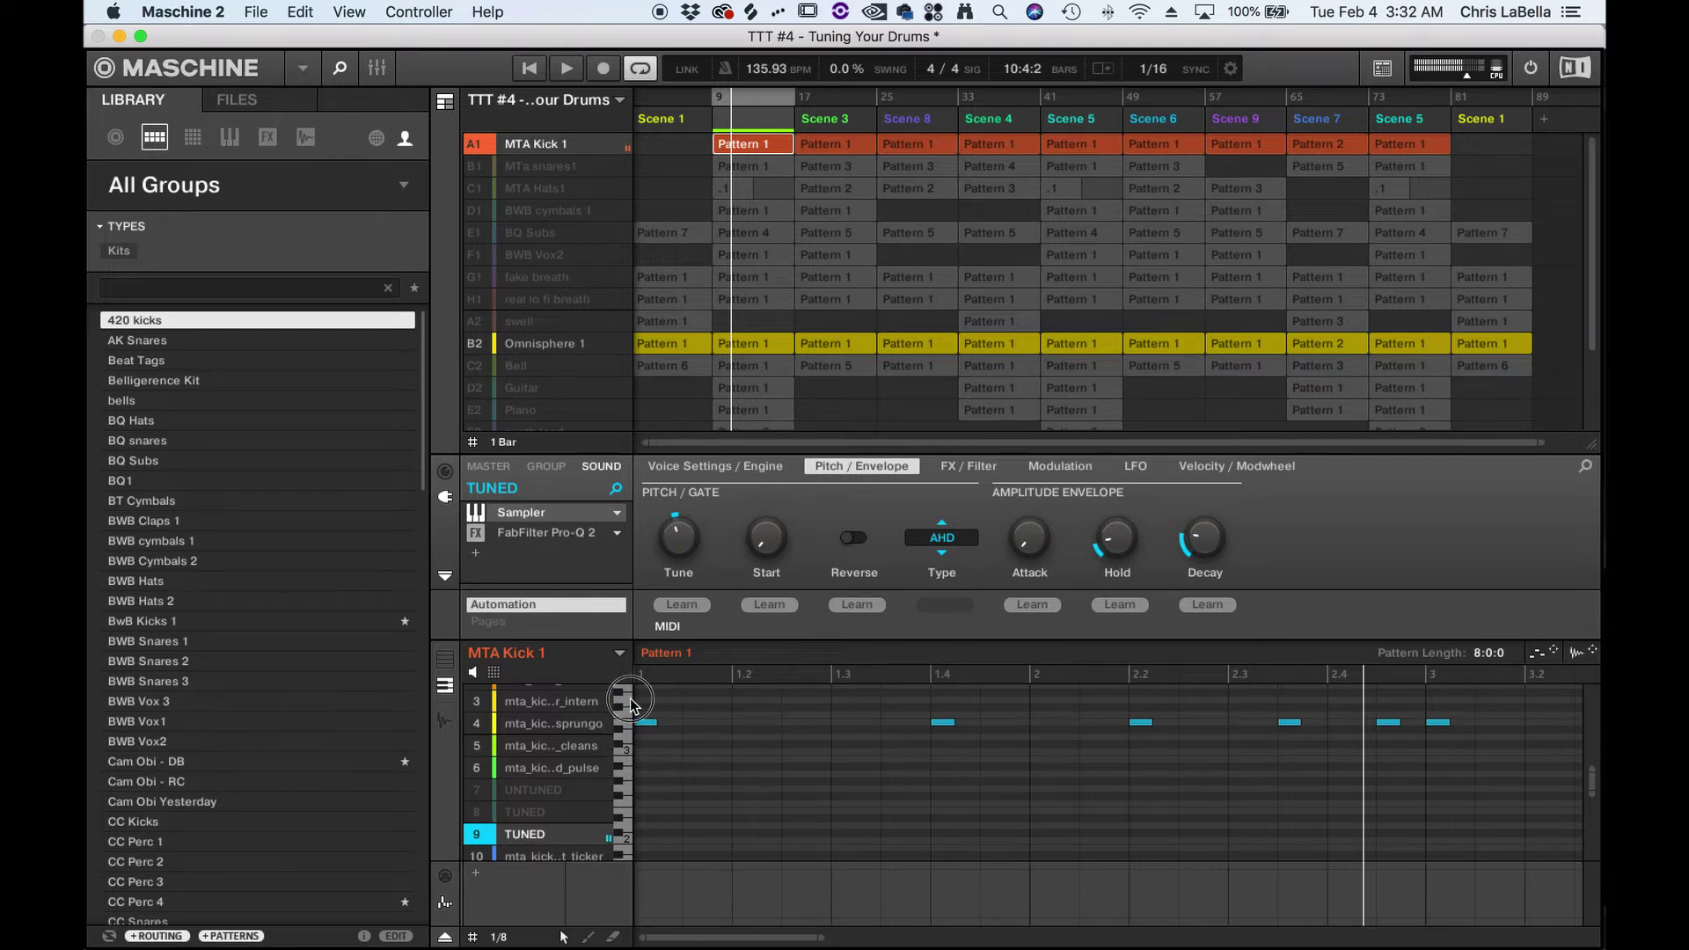
{"action": "left_click", "coordinate": [628, 761]}
{"action": "left_click", "coordinate": [626, 761]}
Step: Play the section and move all the TUNED kick notes in Pattern 1 down about five semitones, to just below C3
{"action": "key", "text": "space"}
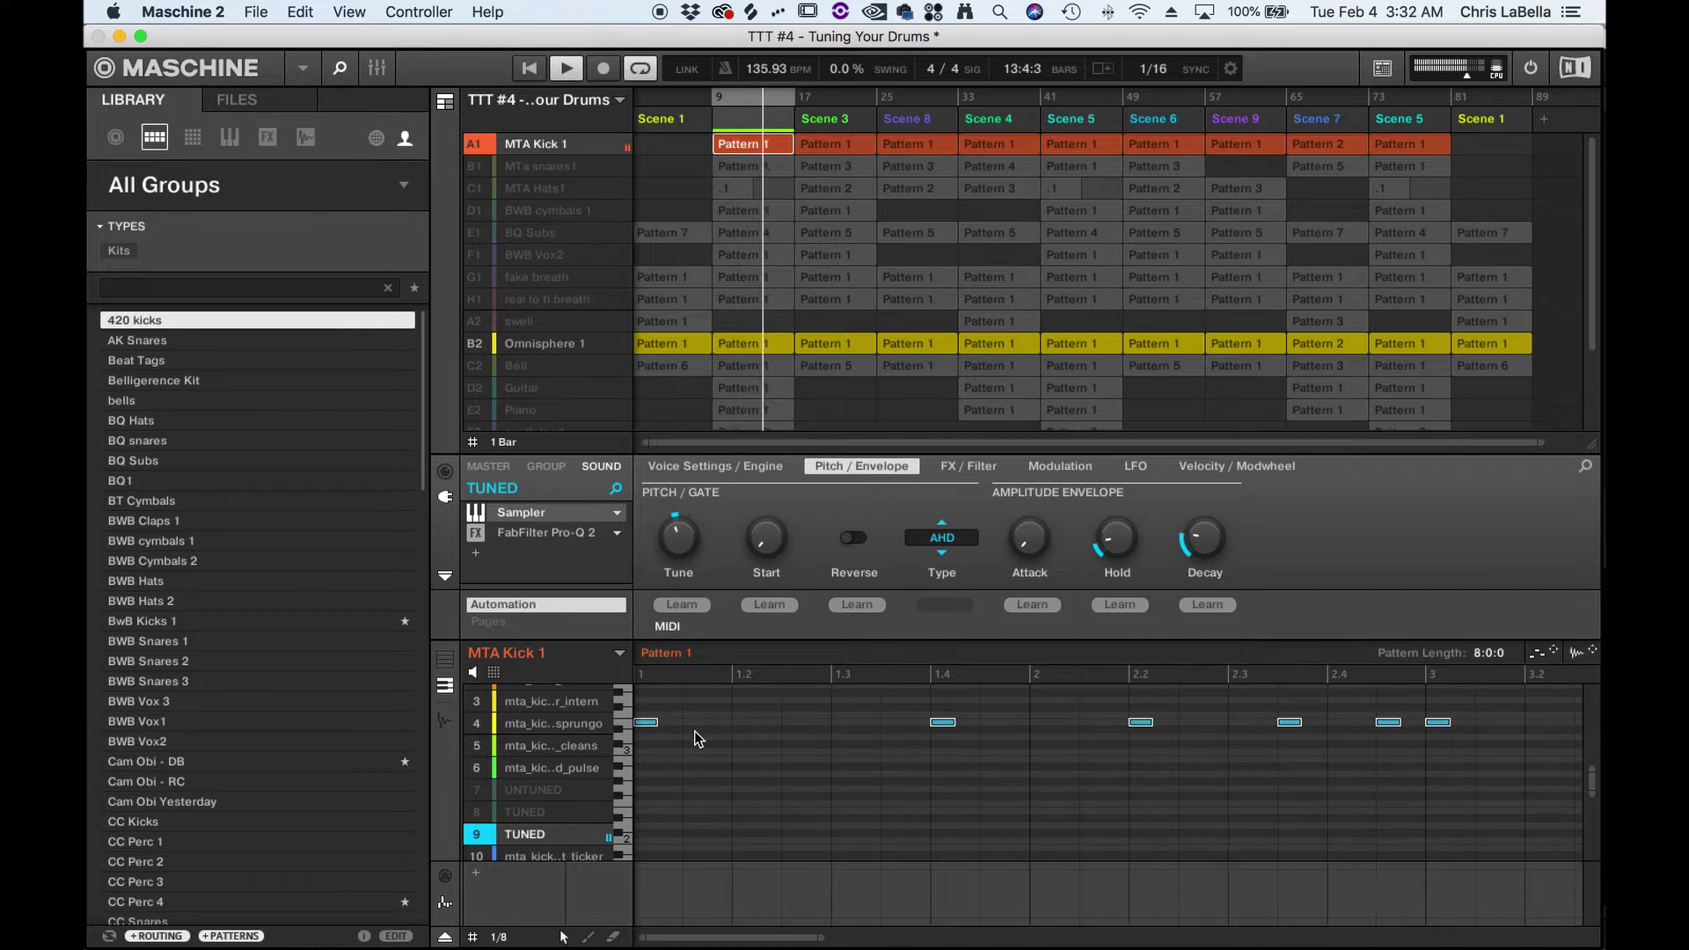
{"action": "left_click_drag", "start_coordinate": [648, 724], "coordinate": [648, 766]}
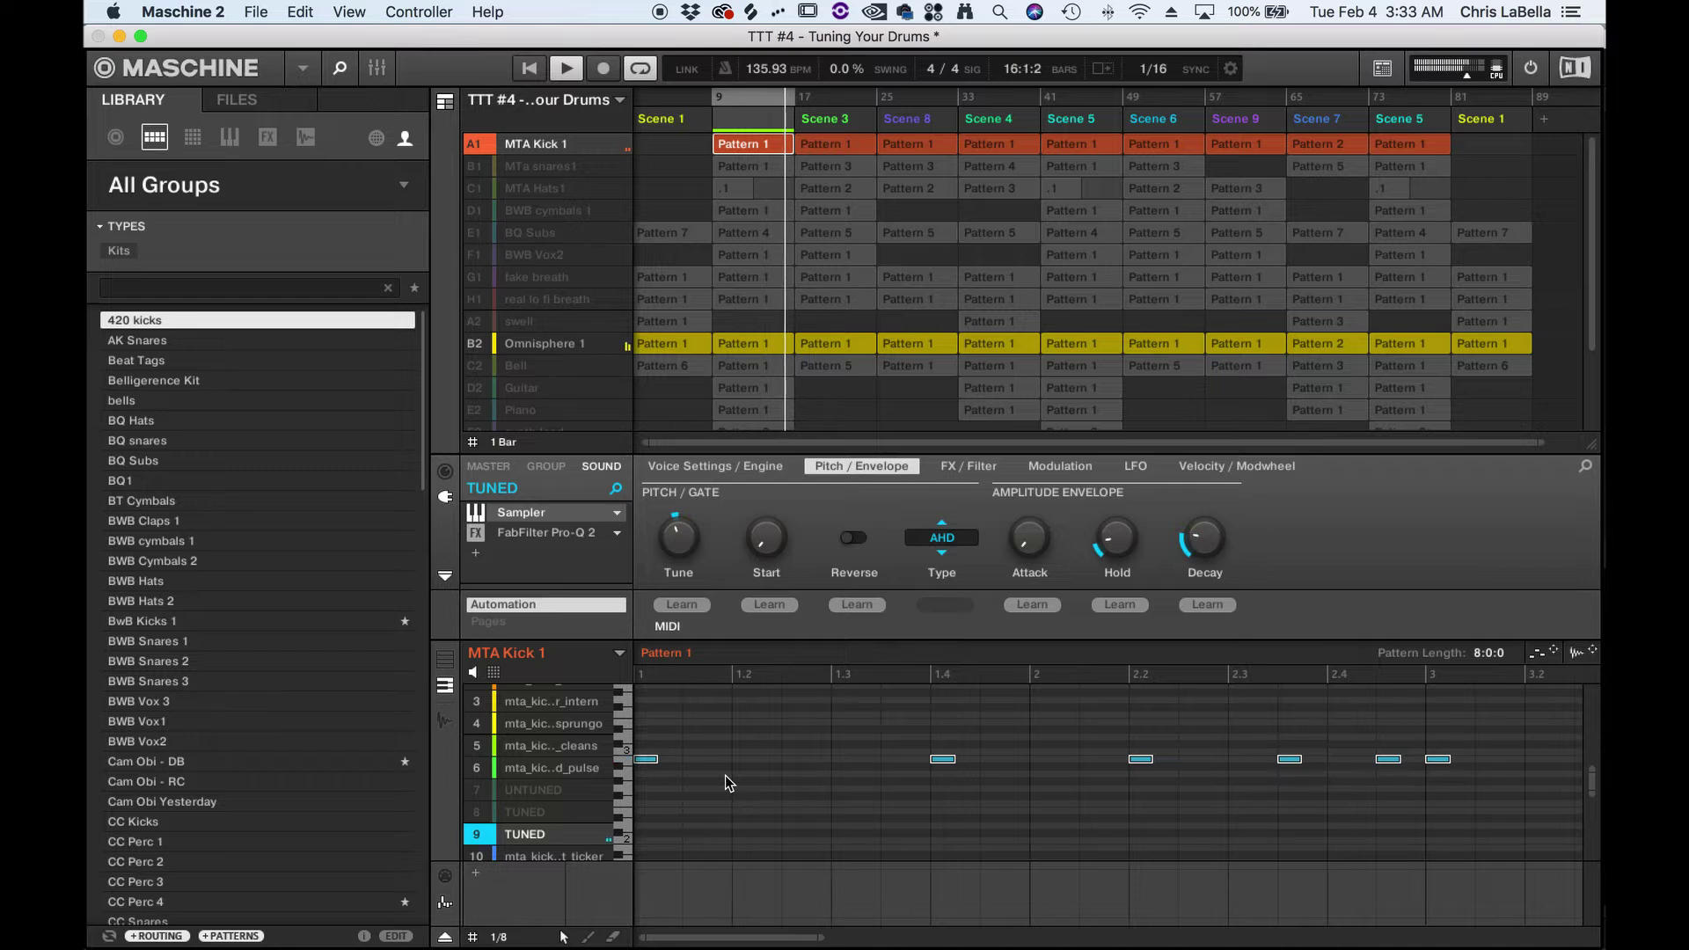
Step: Switch to the MTa snares1 group, show all its sounds in the pattern grid, and select the UNTUNED snare in slot 13
{"action": "left_click", "coordinate": [568, 174]}
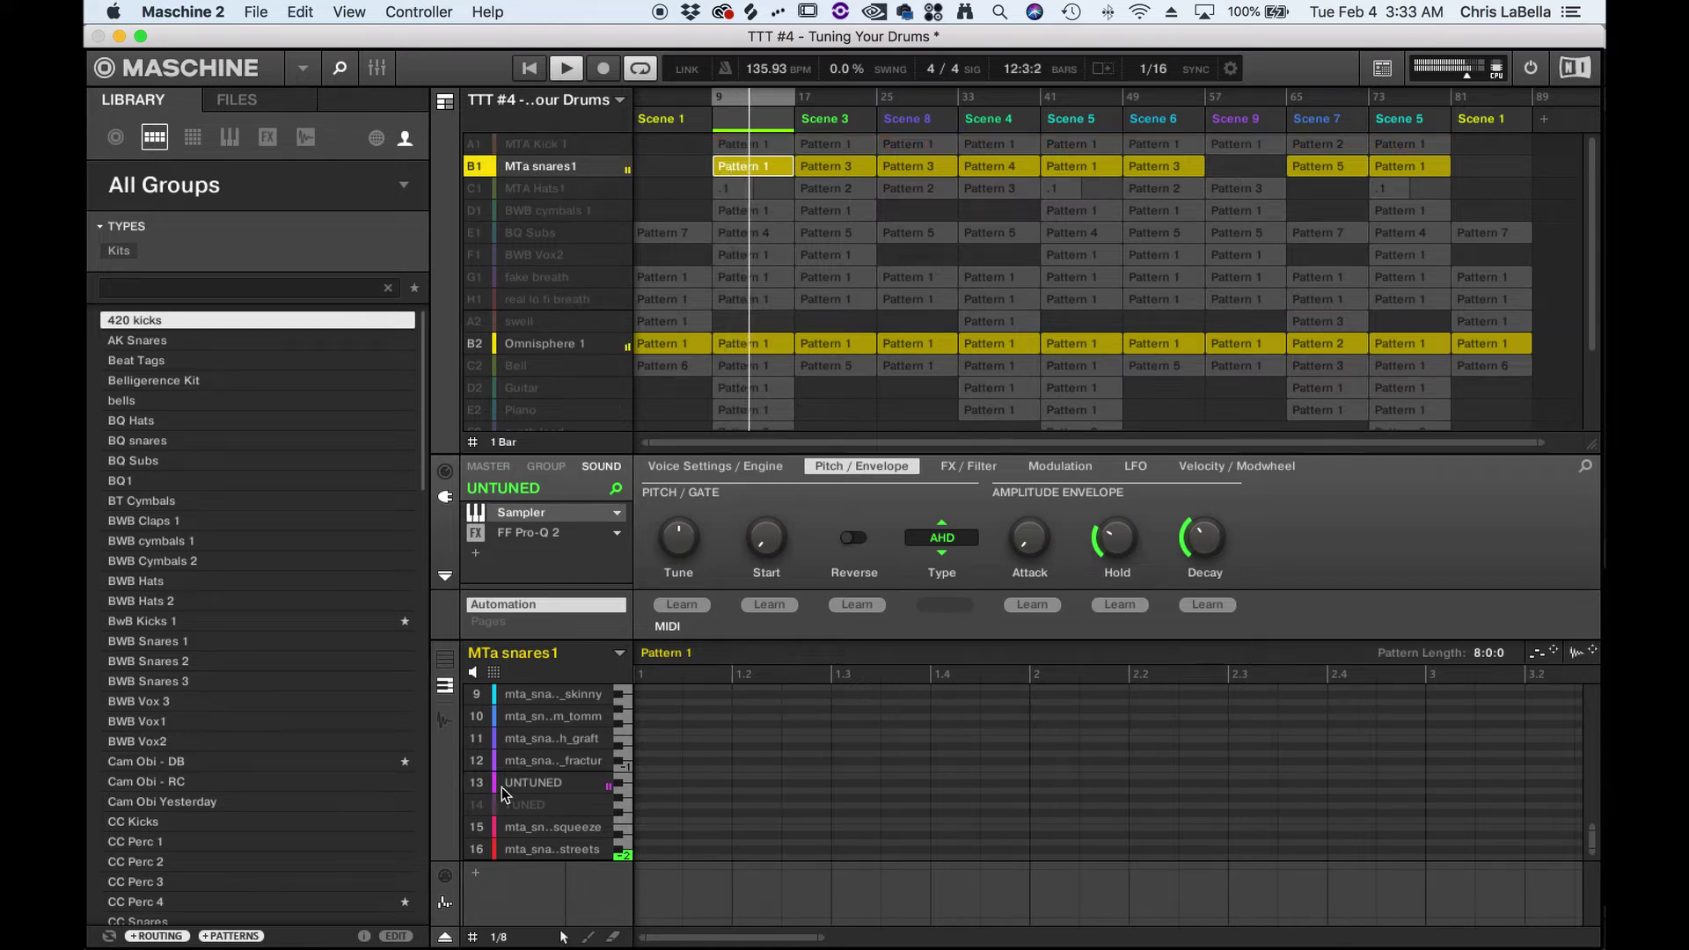
{"action": "scroll", "coordinate": [493, 785], "scroll_direction": "up", "scroll_amount": 2}
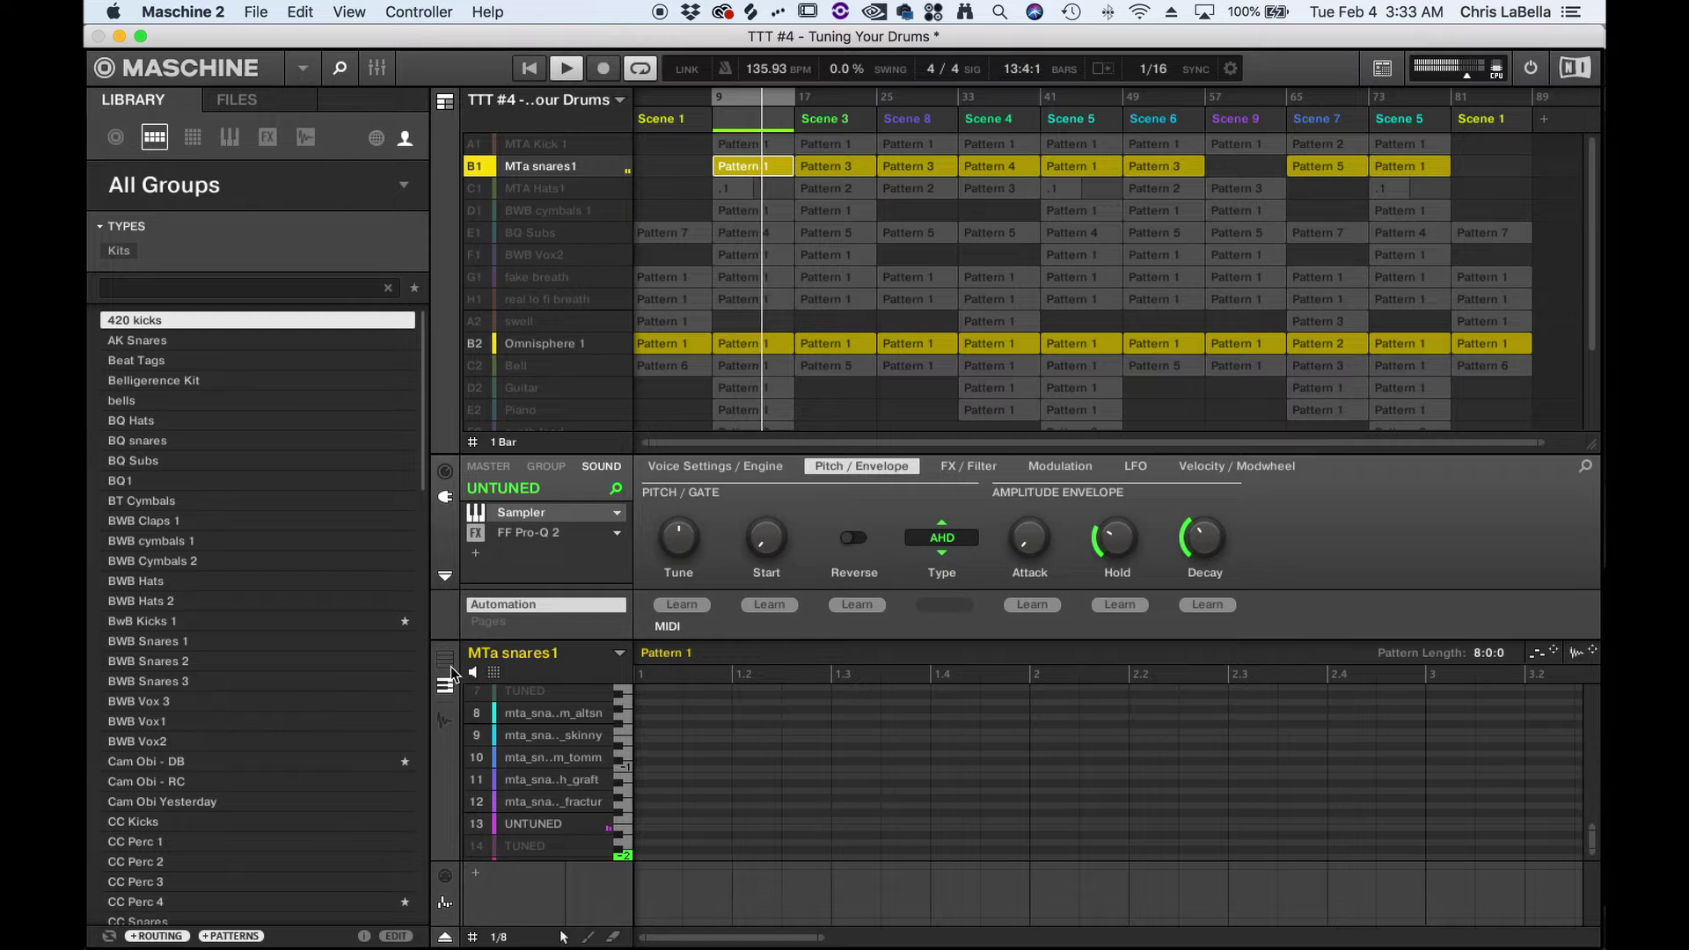
{"action": "left_click", "coordinate": [448, 663]}
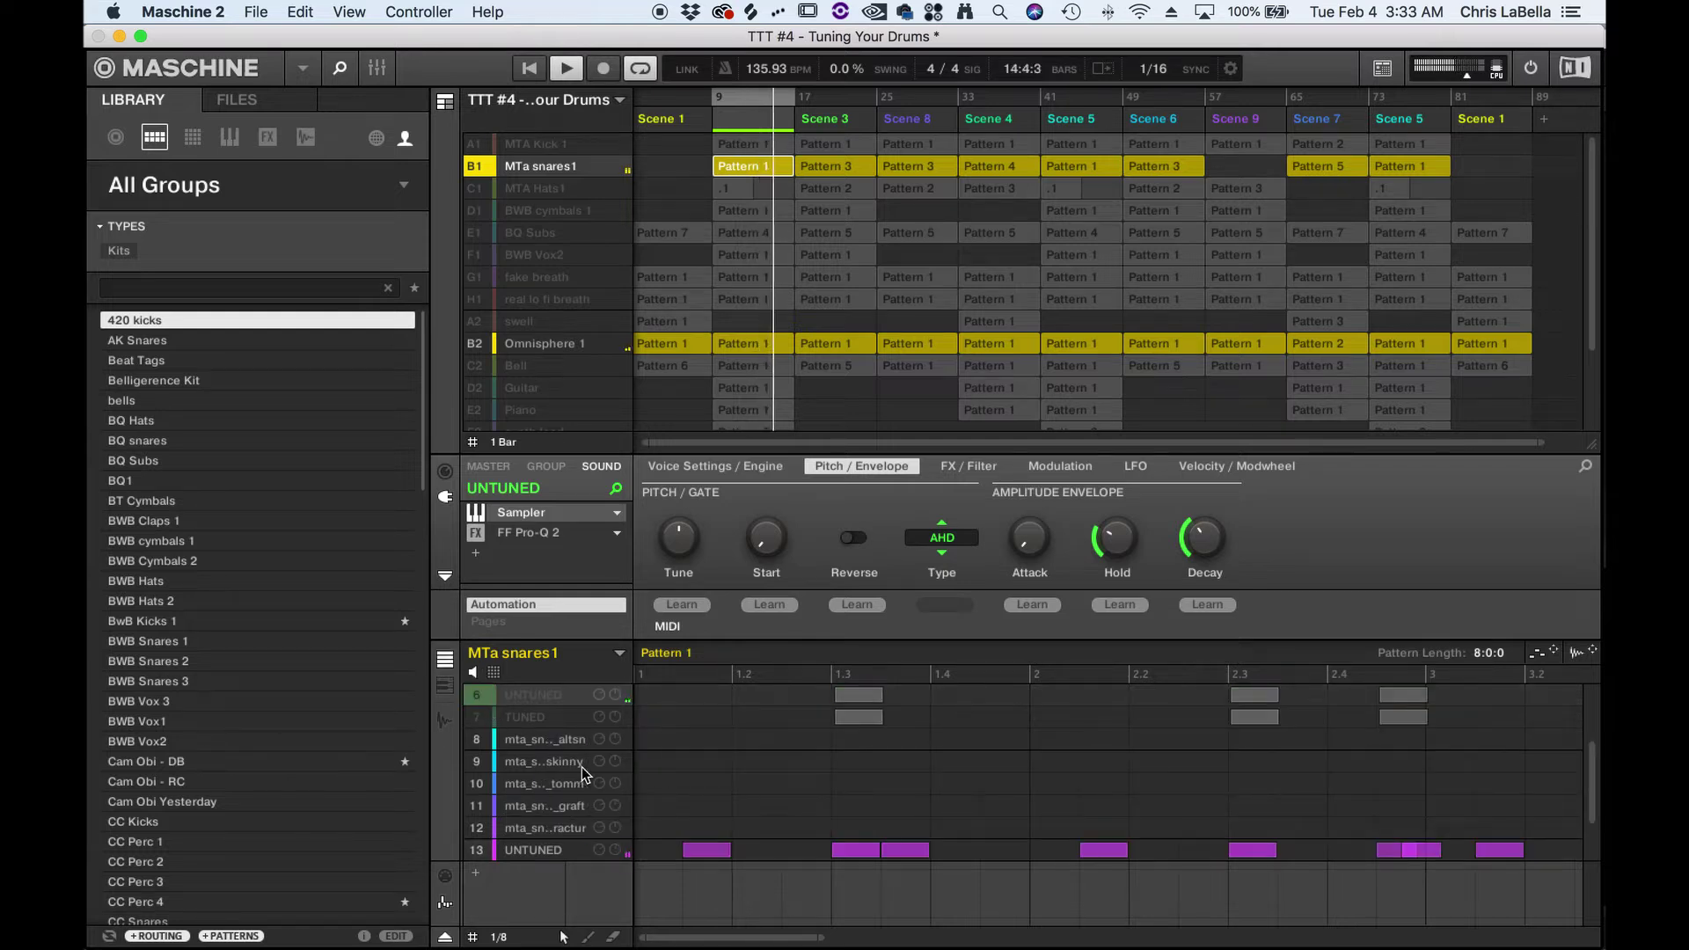
{"action": "scroll", "coordinate": [625, 774], "scroll_direction": "down", "scroll_amount": 1}
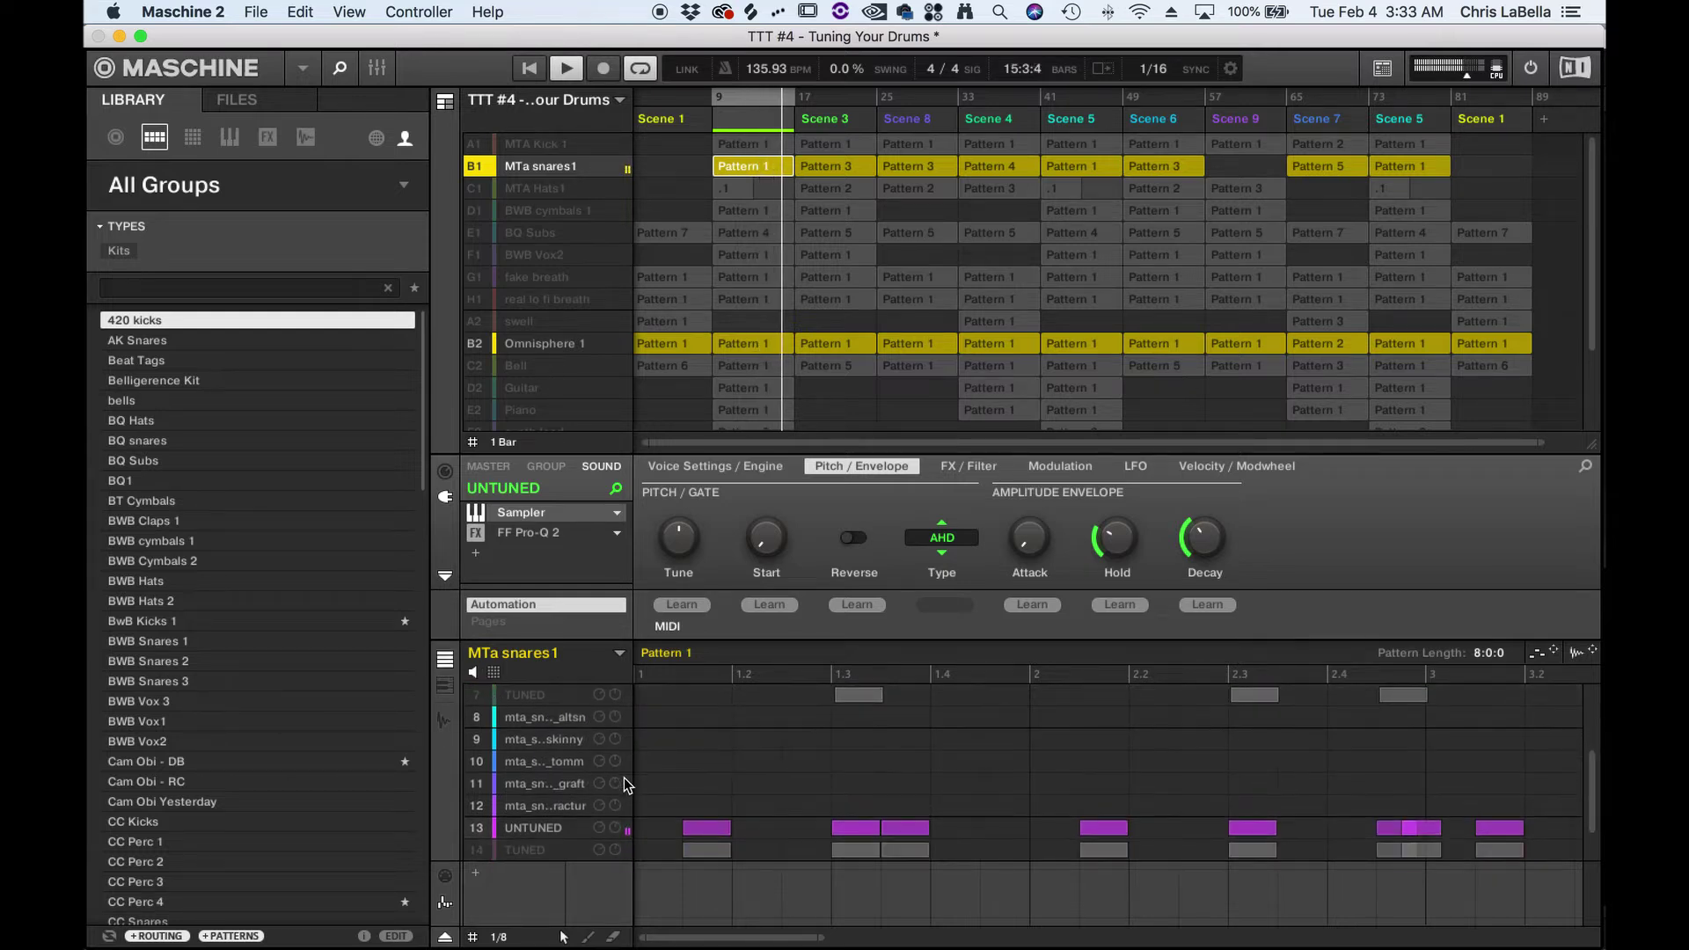
{"action": "left_click", "coordinate": [554, 830]}
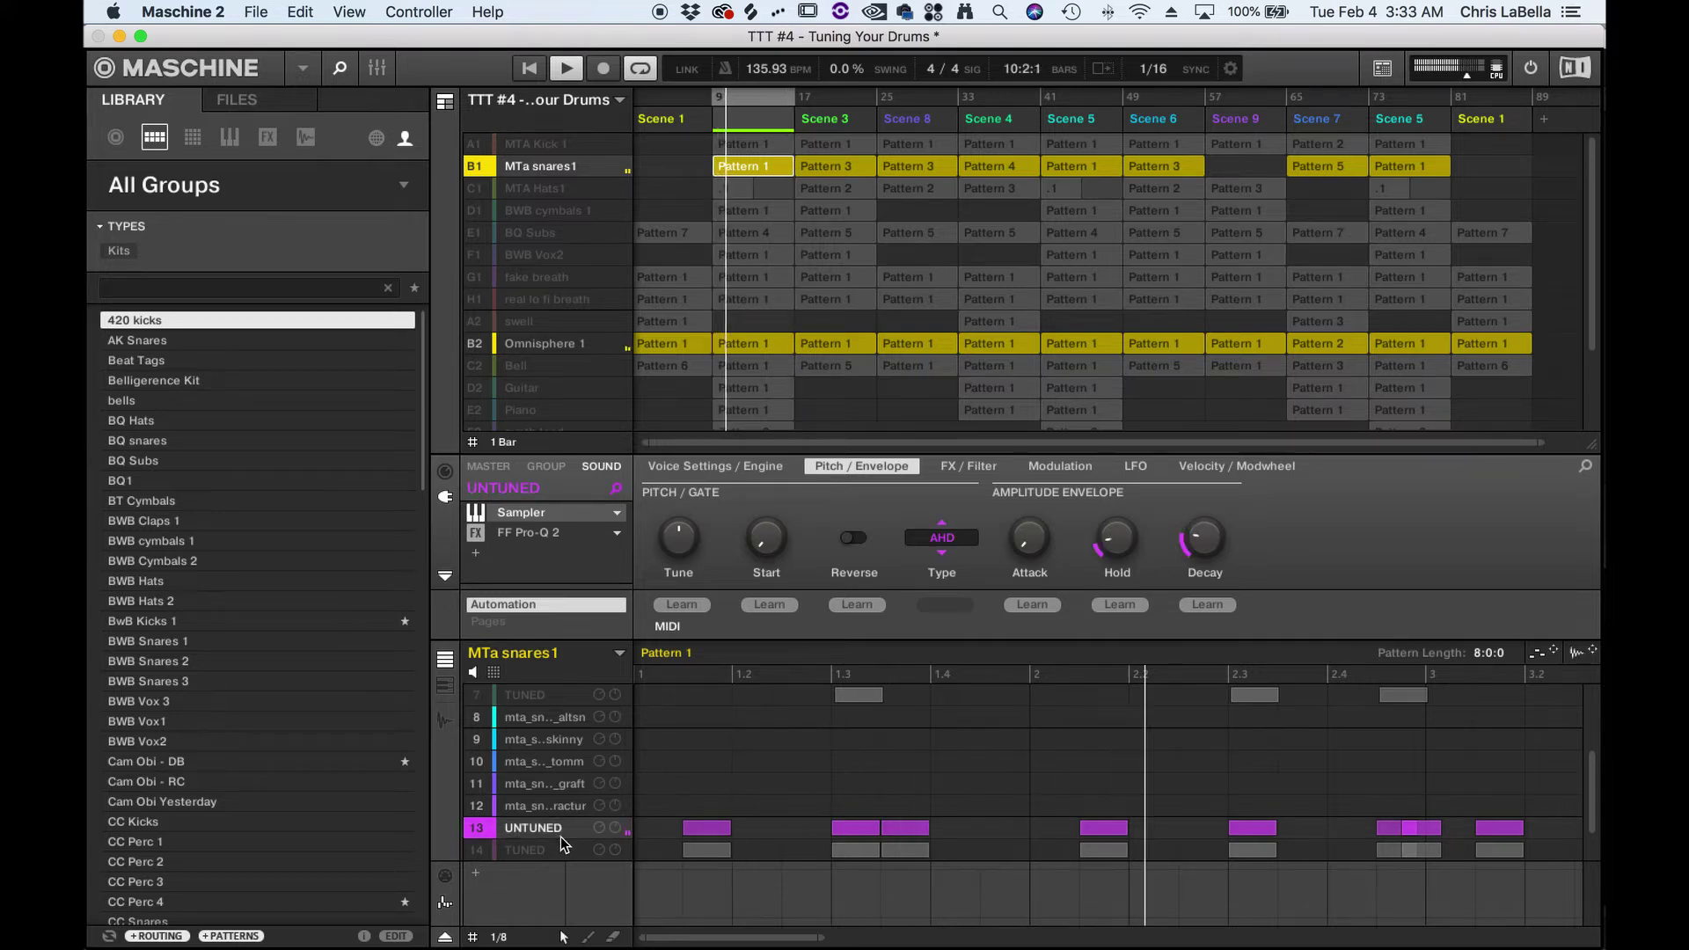
Step: Show the UNTUNED snare's notes on the piano roll, audition it at several pitches above C3, and play the section
{"action": "left_click", "coordinate": [445, 685]}
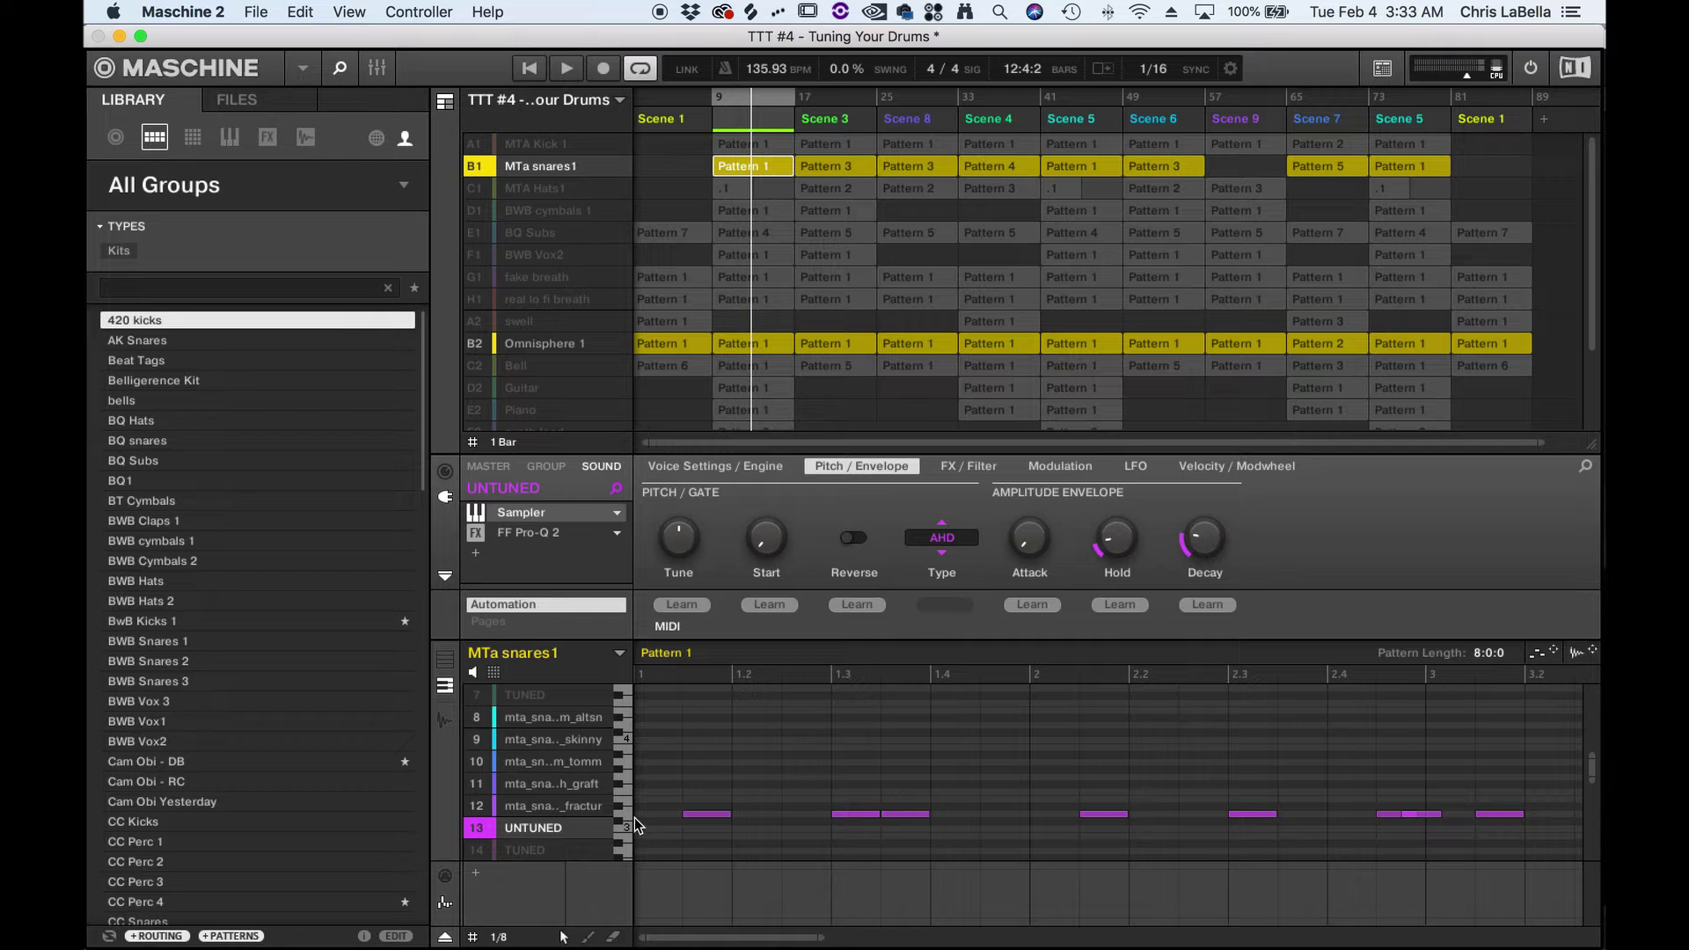
{"action": "left_click_drag", "start_coordinate": [627, 816], "coordinate": [628, 765]}
{"action": "key", "text": "space"}
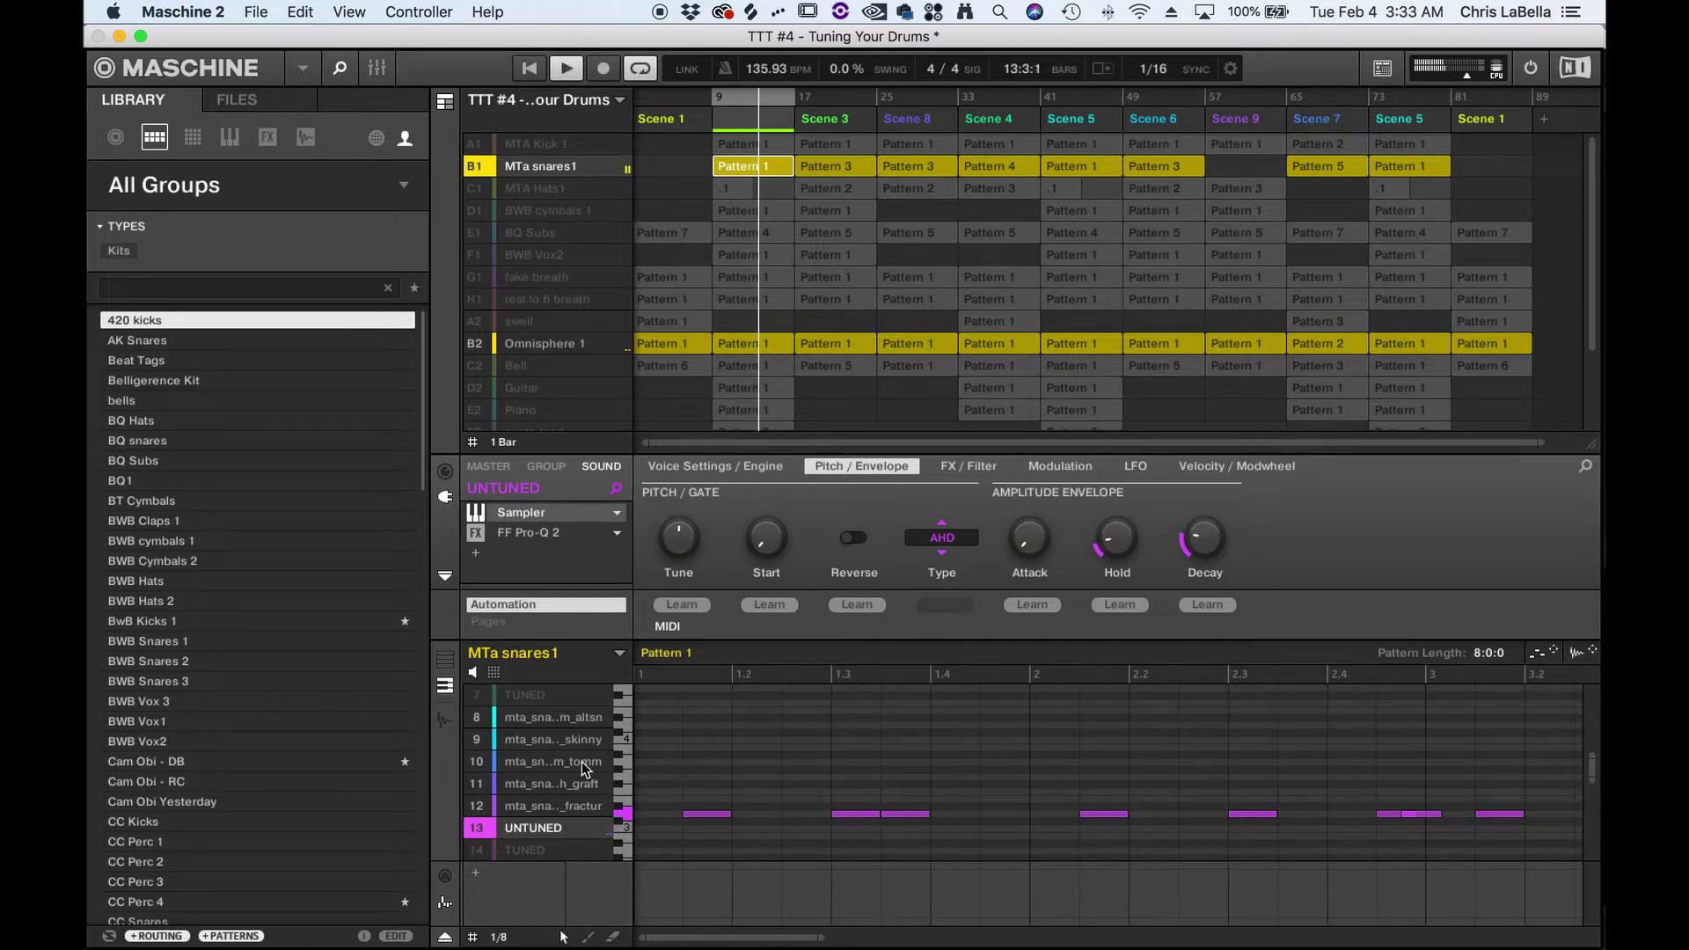
{"action": "left_click_drag", "start_coordinate": [629, 745], "coordinate": [627, 763]}
{"action": "left_click", "coordinate": [627, 764]}
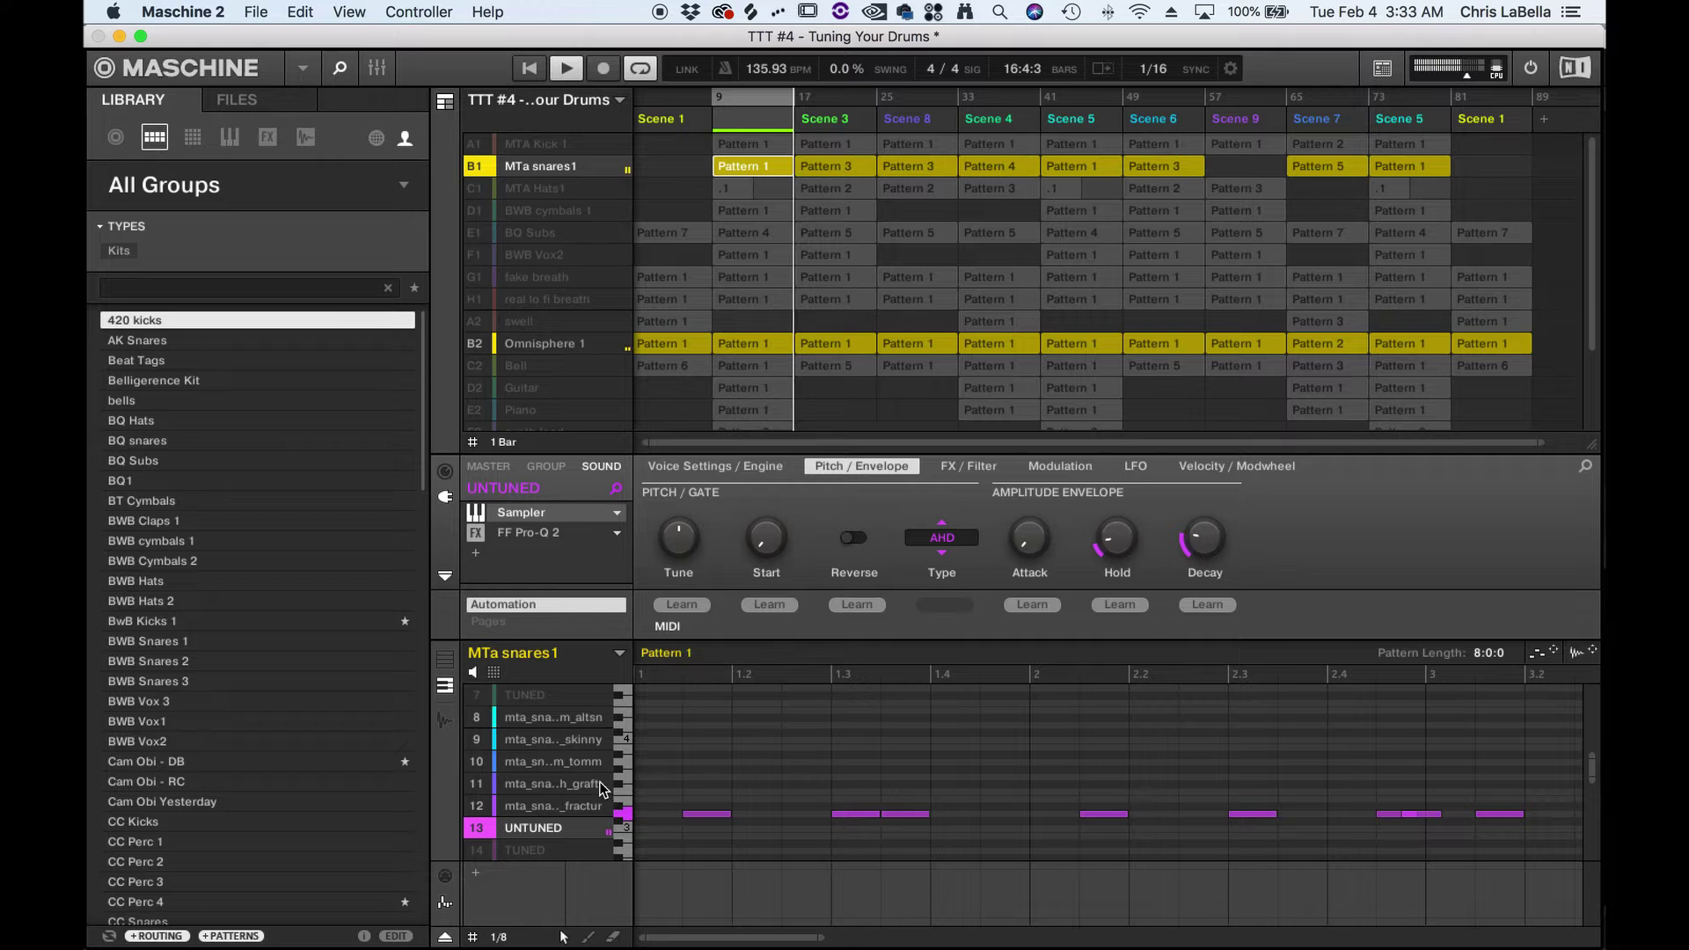
Step: Mute the UNTUNED snare, select the TUNED snare in slot 14, and check its Sampler Tune value
{"action": "scroll", "coordinate": [510, 796], "scroll_direction": "down", "scroll_amount": 2}
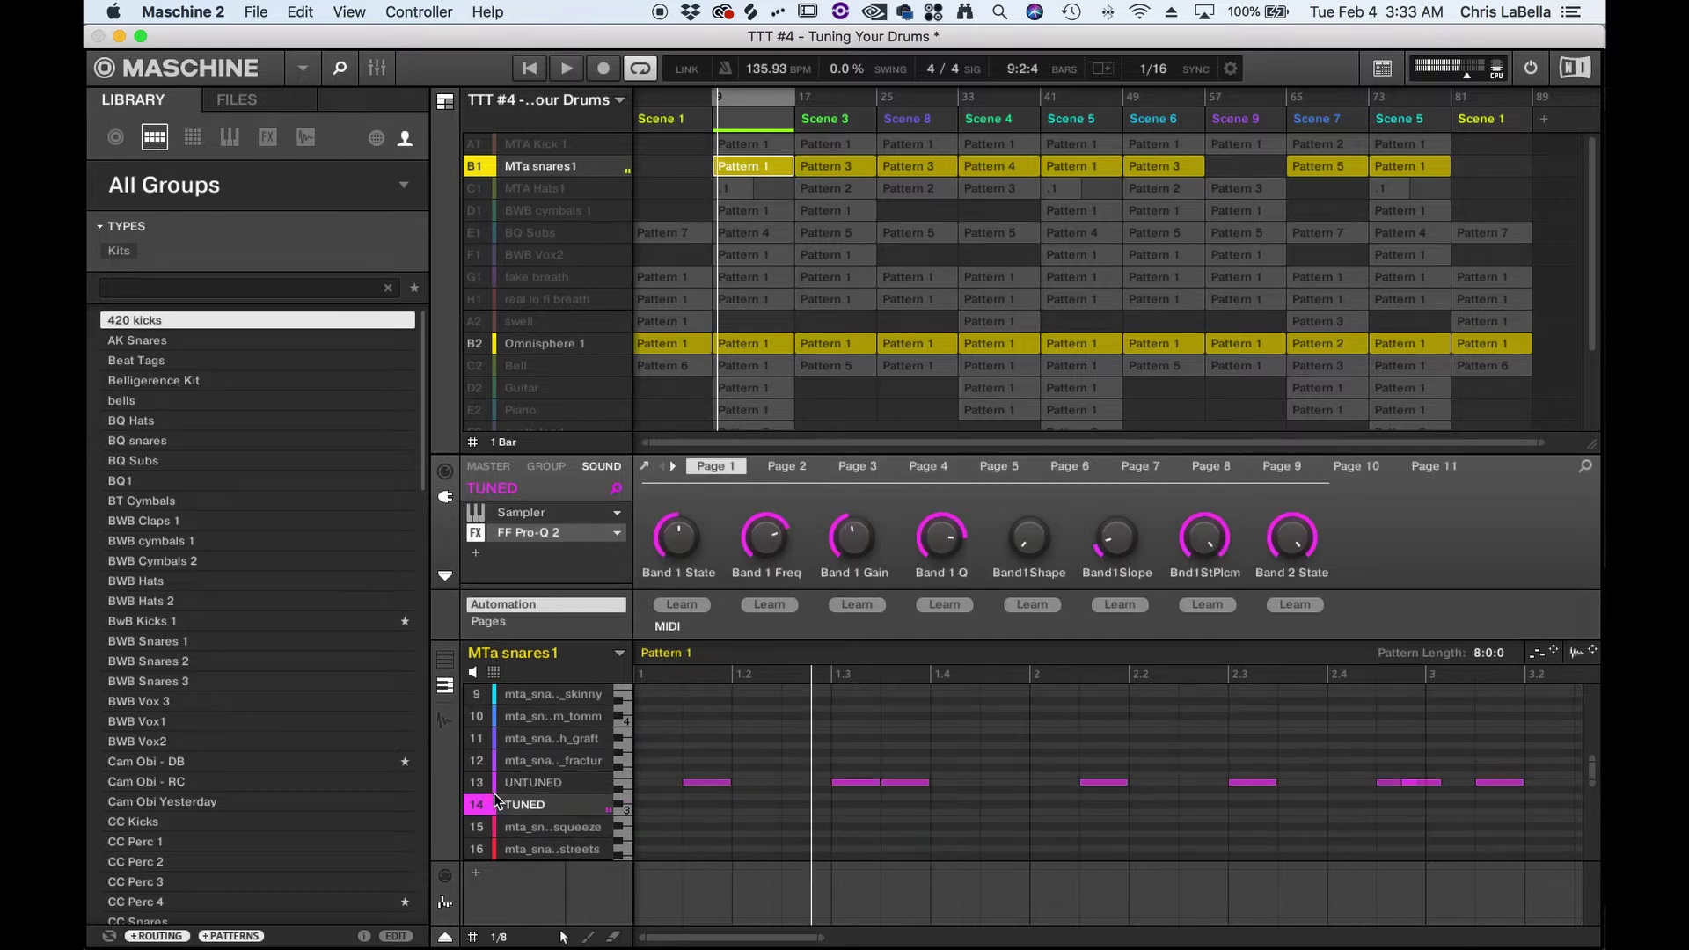
{"action": "left_click", "coordinate": [526, 803]}
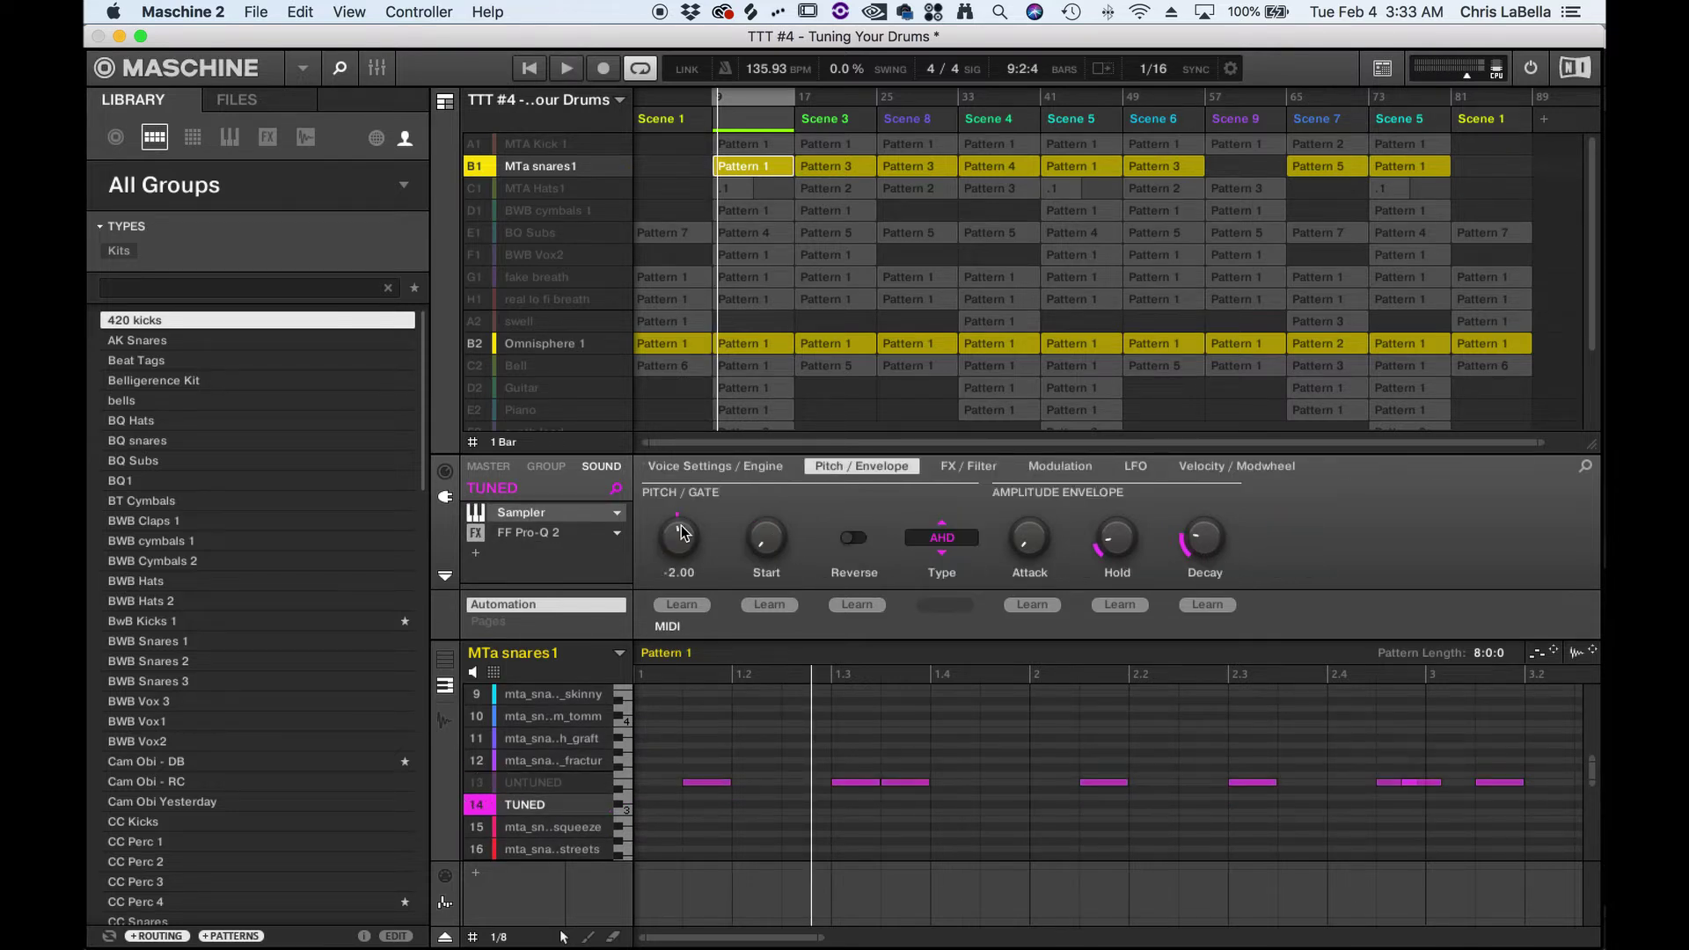
{"action": "left_click", "coordinate": [573, 805]}
Step: Switch back to the UNTUNED snare in slot 13 and audition it at C3
{"action": "left_click", "coordinate": [532, 787]}
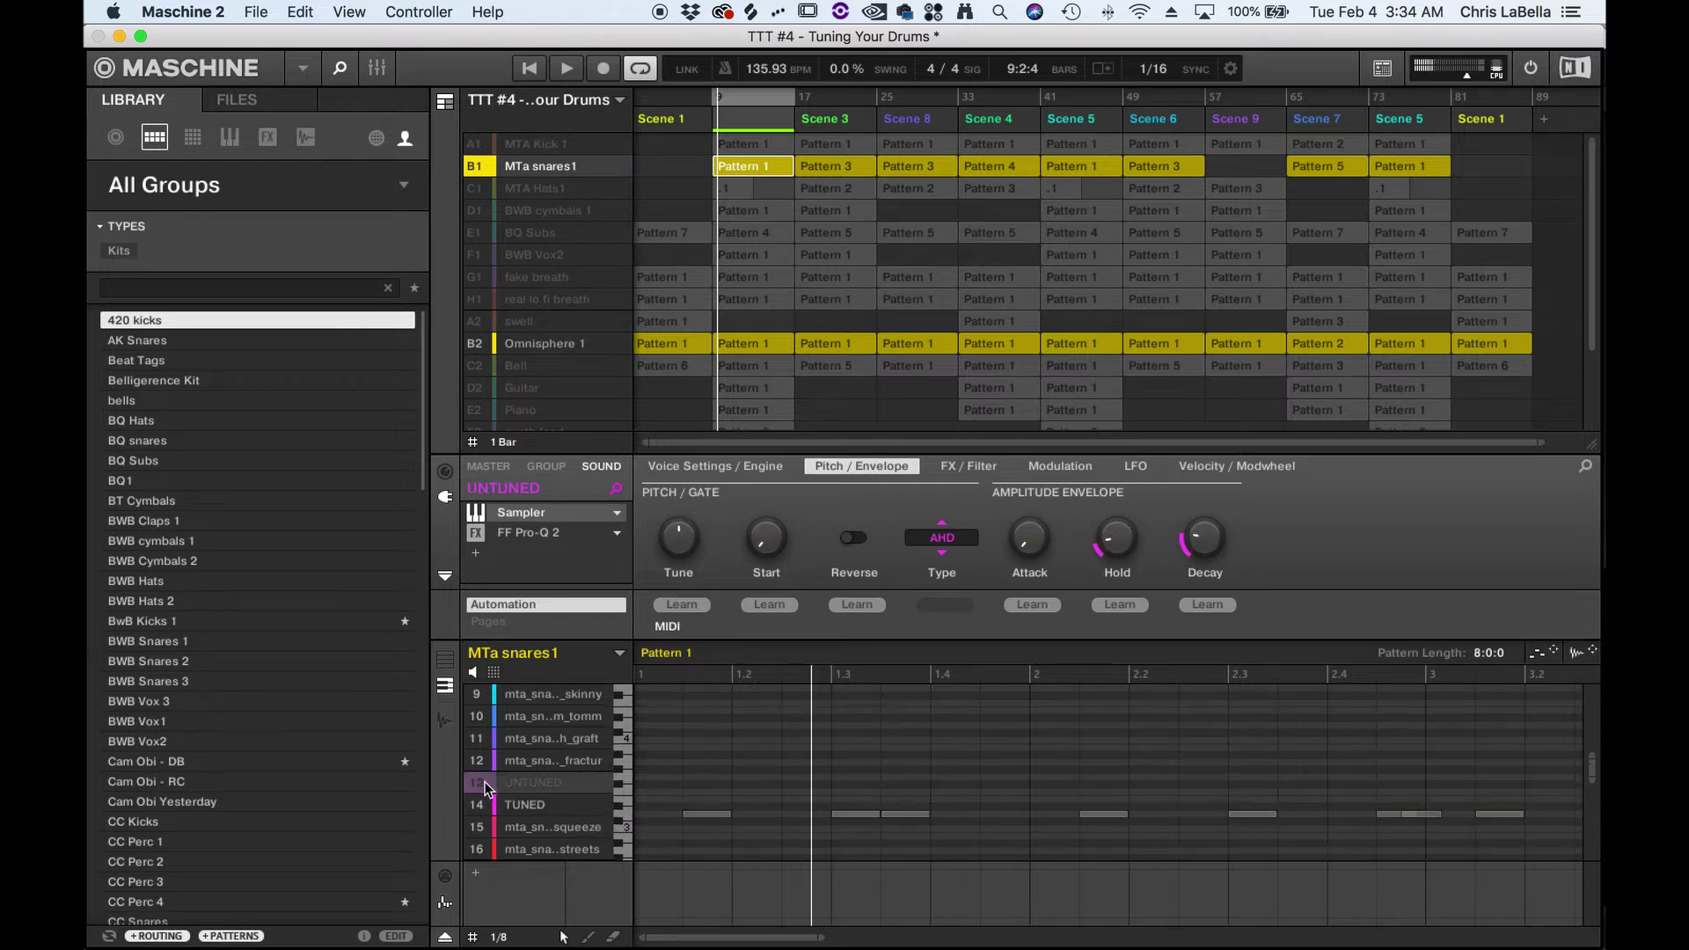
{"action": "left_click", "coordinate": [628, 832]}
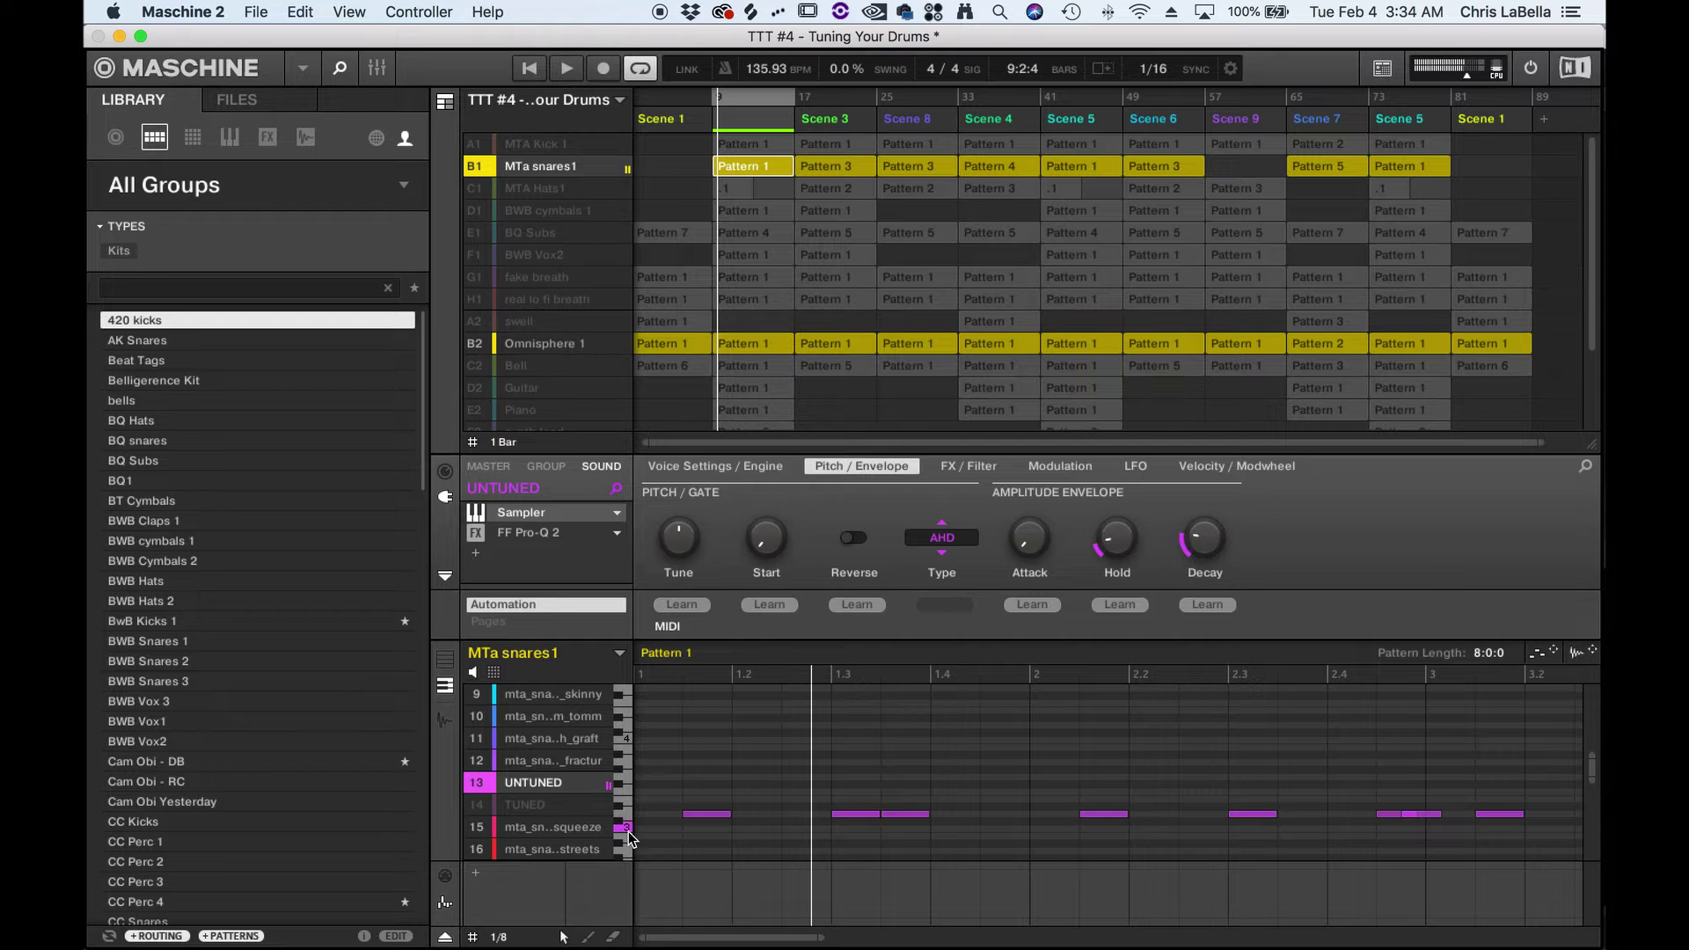
{"action": "left_click", "coordinate": [628, 832]}
Step: Unmute the TUNED snare in slot 14, mute the UNTUNED snare in slot 13, and select the TUNED one
{"action": "left_click", "coordinate": [479, 804]}
{"action": "left_click", "coordinate": [484, 784]}
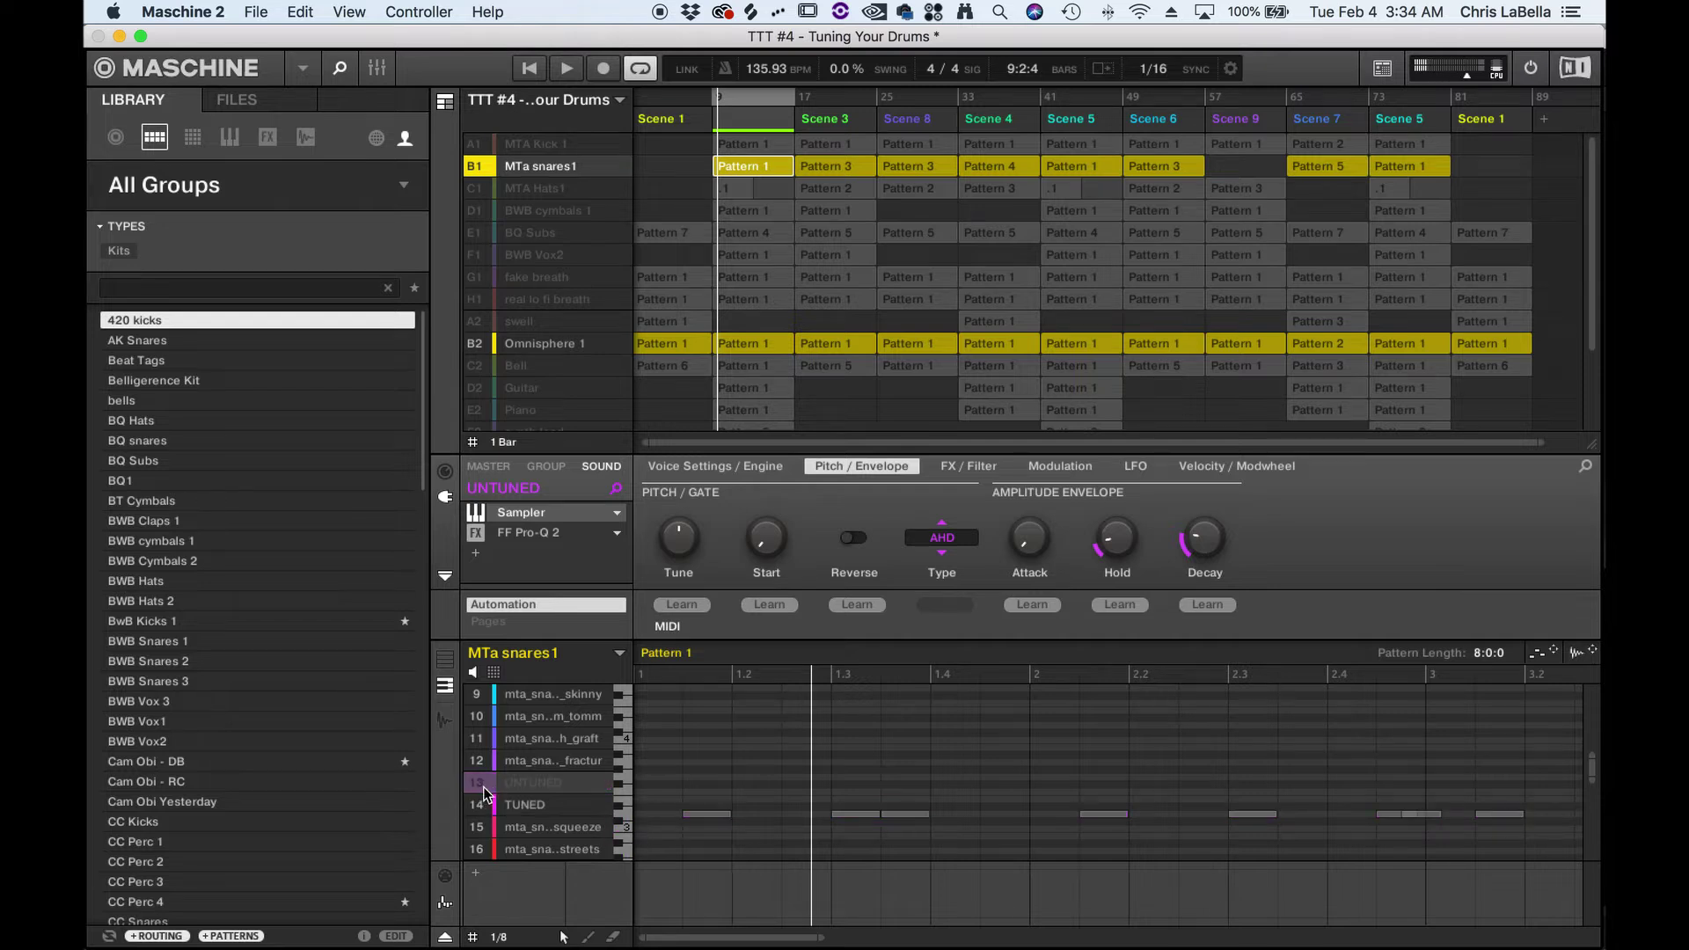
{"action": "left_click", "coordinate": [538, 805]}
Step: Audition the TUNED snare at several pitches between C3 and just above C4, including its pattern notes' pitch
{"action": "left_click", "coordinate": [628, 818]}
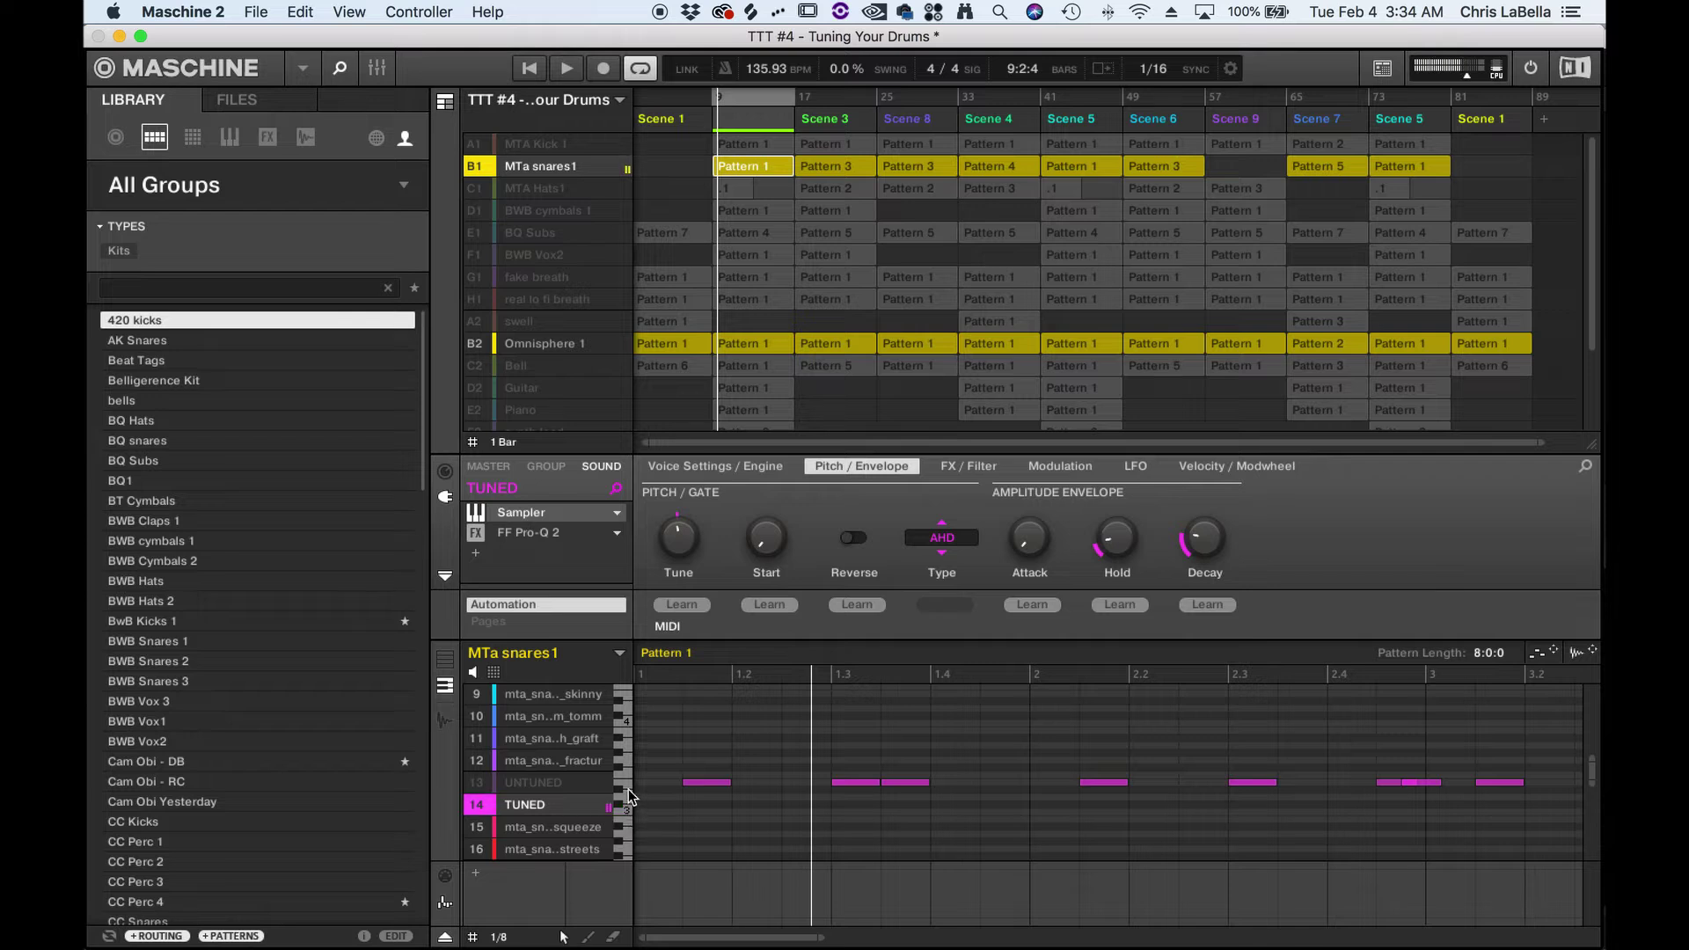
{"action": "left_click", "coordinate": [628, 723]}
{"action": "left_click", "coordinate": [628, 720]}
{"action": "left_click", "coordinate": [630, 695]}
{"action": "left_click", "coordinate": [627, 706]}
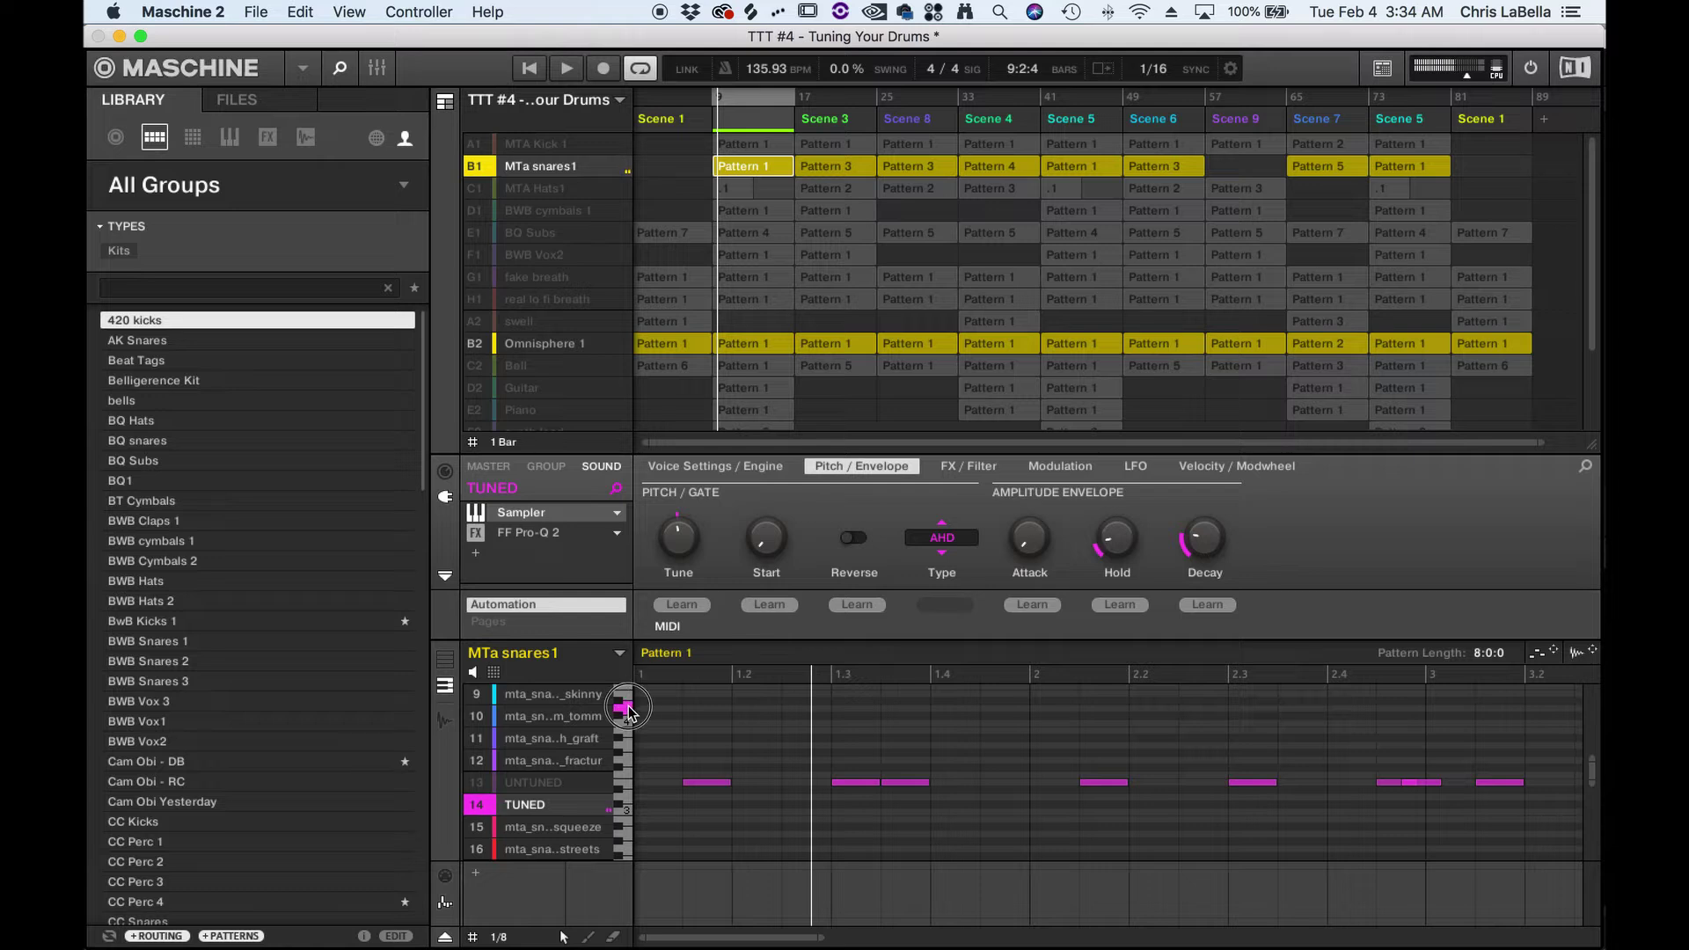
{"action": "left_click", "coordinate": [629, 786]}
Step: Play the section with the TUNED snare, and widen the Pattern 1 view to show about four bars of its notes
{"action": "key", "text": "space"}
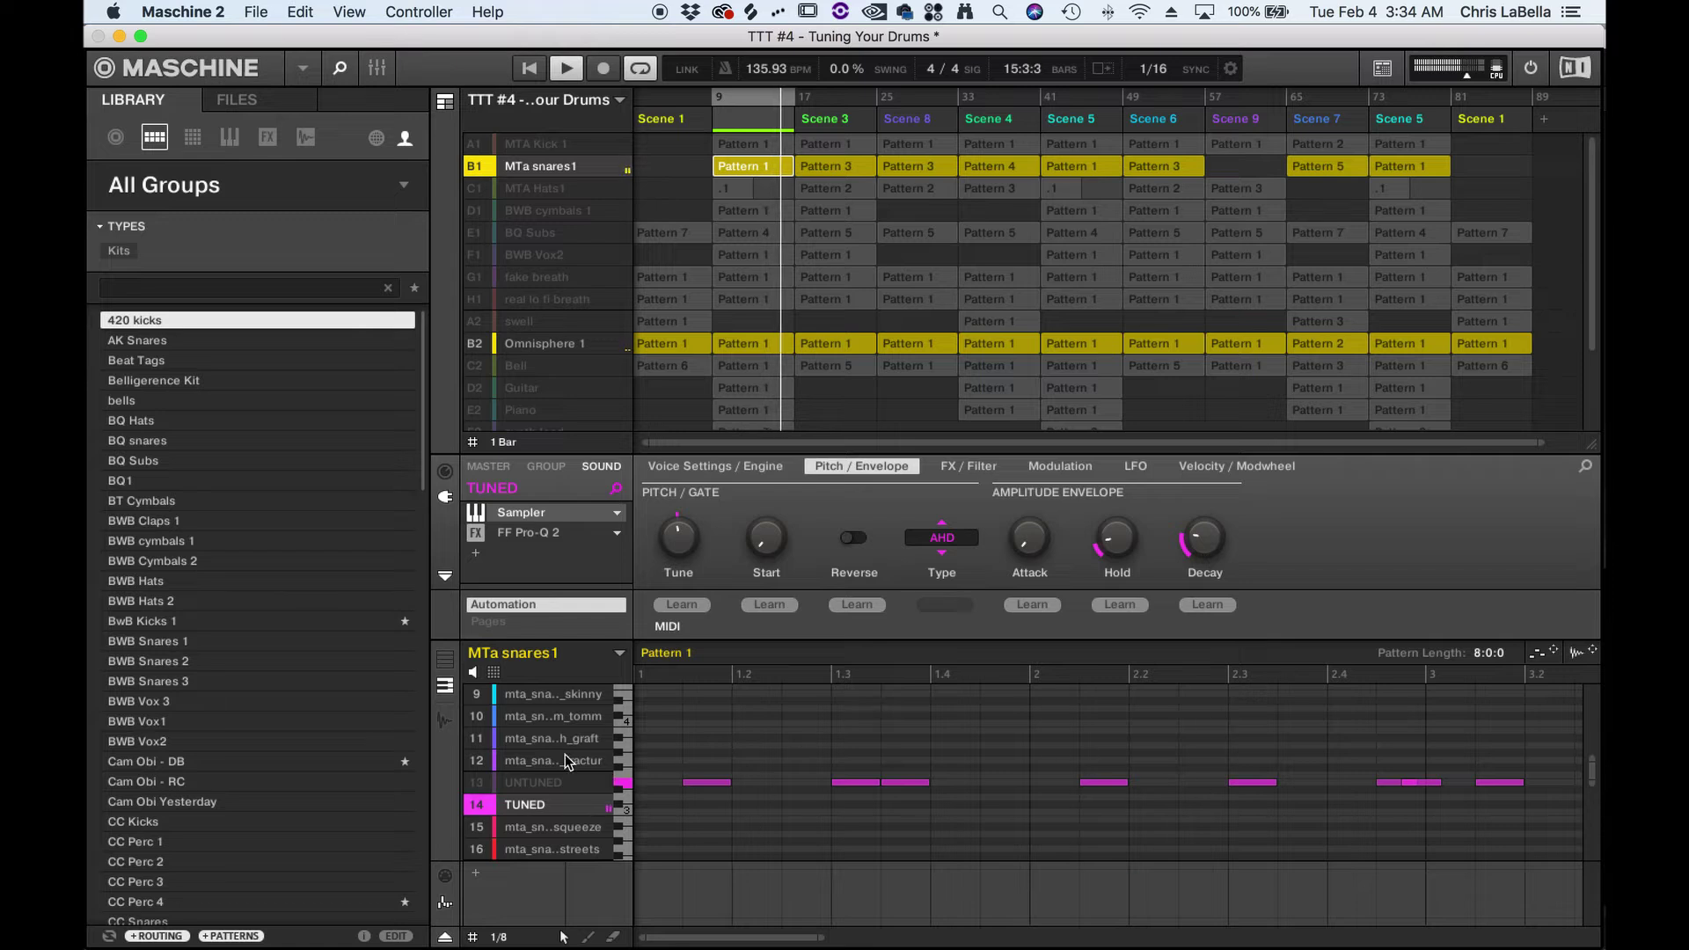
{"action": "key", "text": "space"}
{"action": "mouse_move", "coordinate": [819, 937]}
{"action": "left_mouse_down"}
{"action": "mouse_move", "coordinate": [1324, 939]}
{"action": "mouse_move", "coordinate": [757, 937]}
{"action": "mouse_move", "coordinate": [800, 937]}
{"action": "left_mouse_up"}
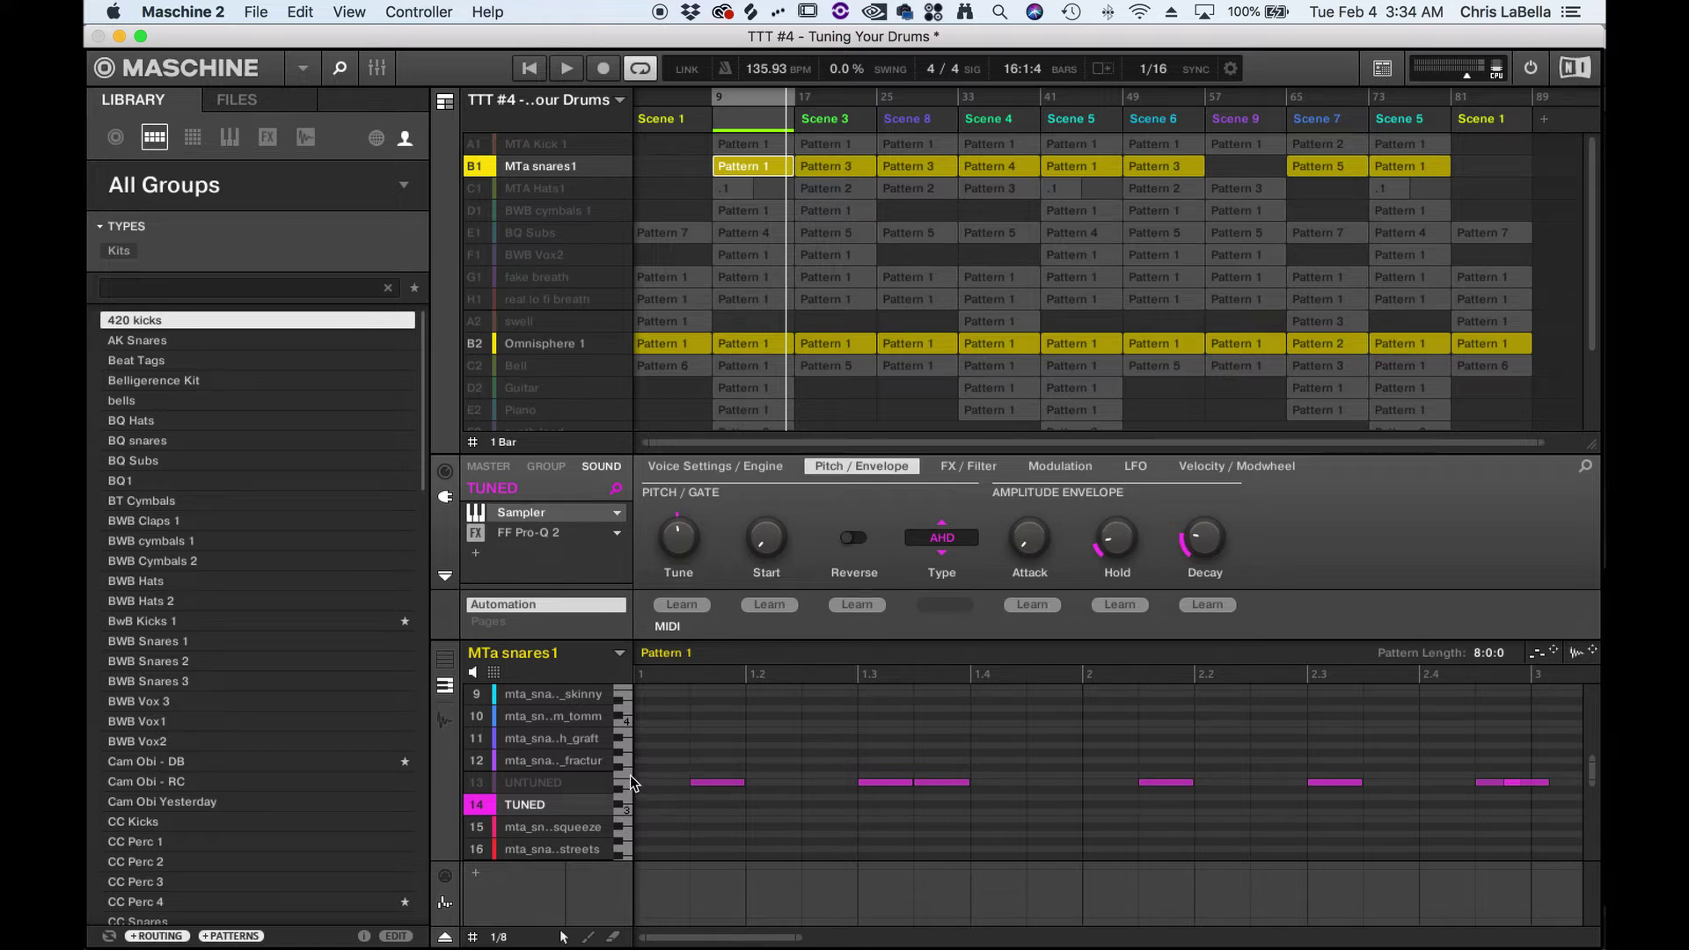
{"action": "left_click_drag", "start_coordinate": [800, 938], "coordinate": [940, 905]}
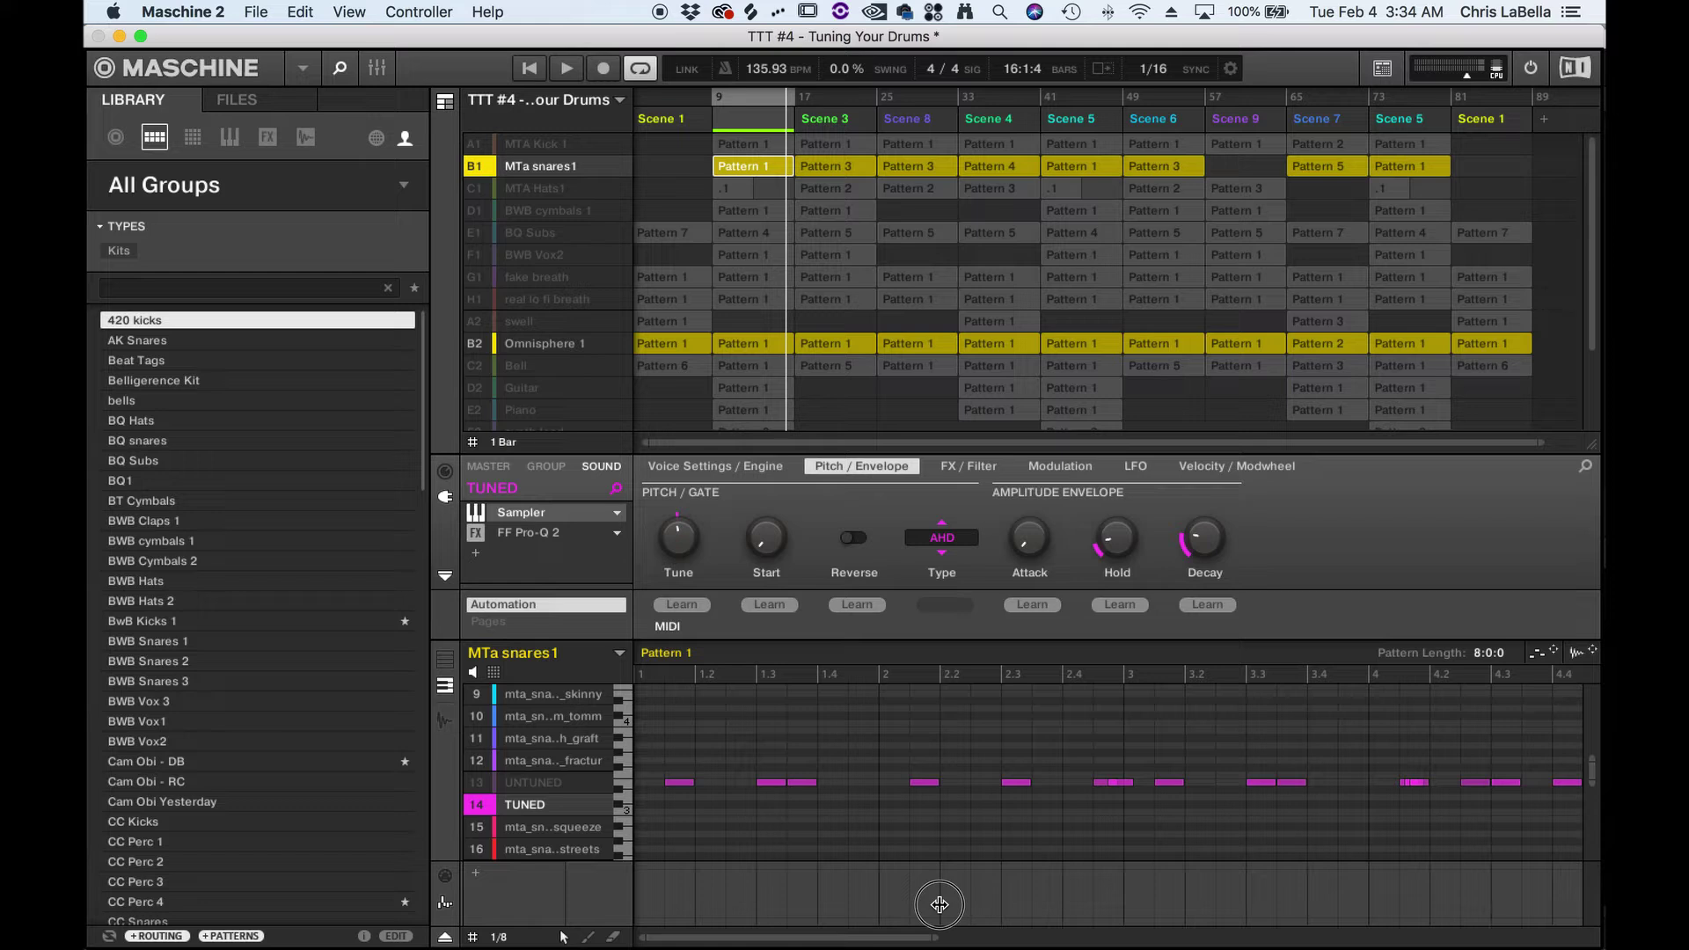
{"action": "key", "text": "space"}
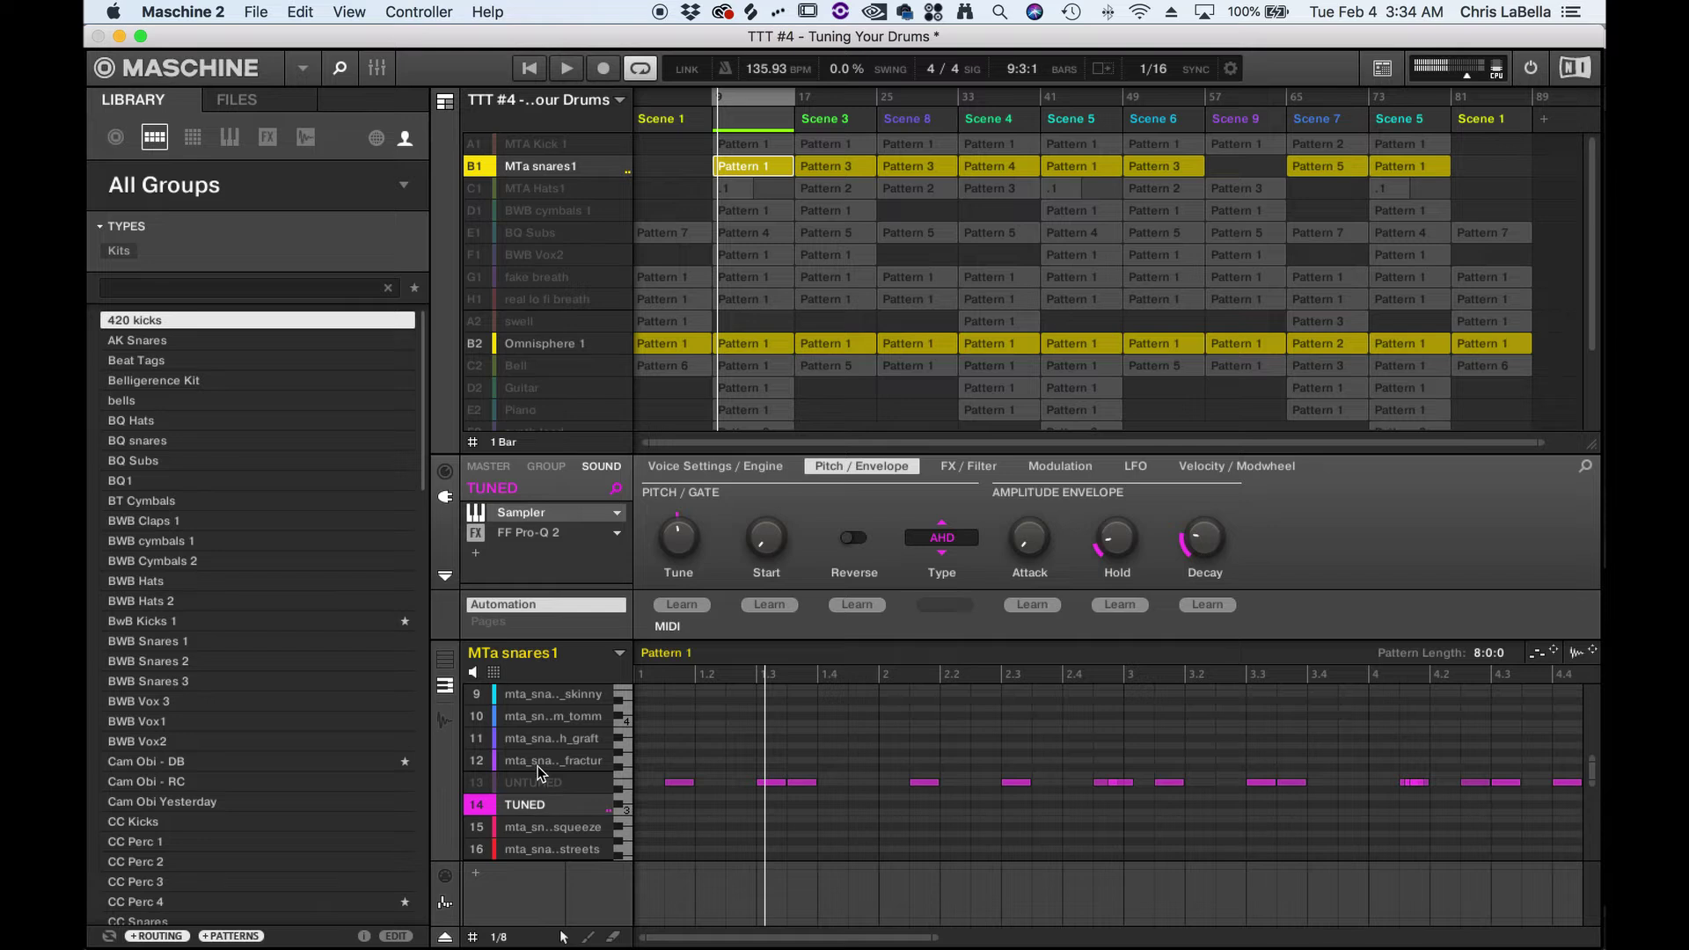
Step: Show all the snare sounds in the pattern grid and unmute the UNTUNED snare in slot 6
{"action": "scroll", "coordinate": [540, 773], "scroll_direction": "up", "scroll_amount": 4}
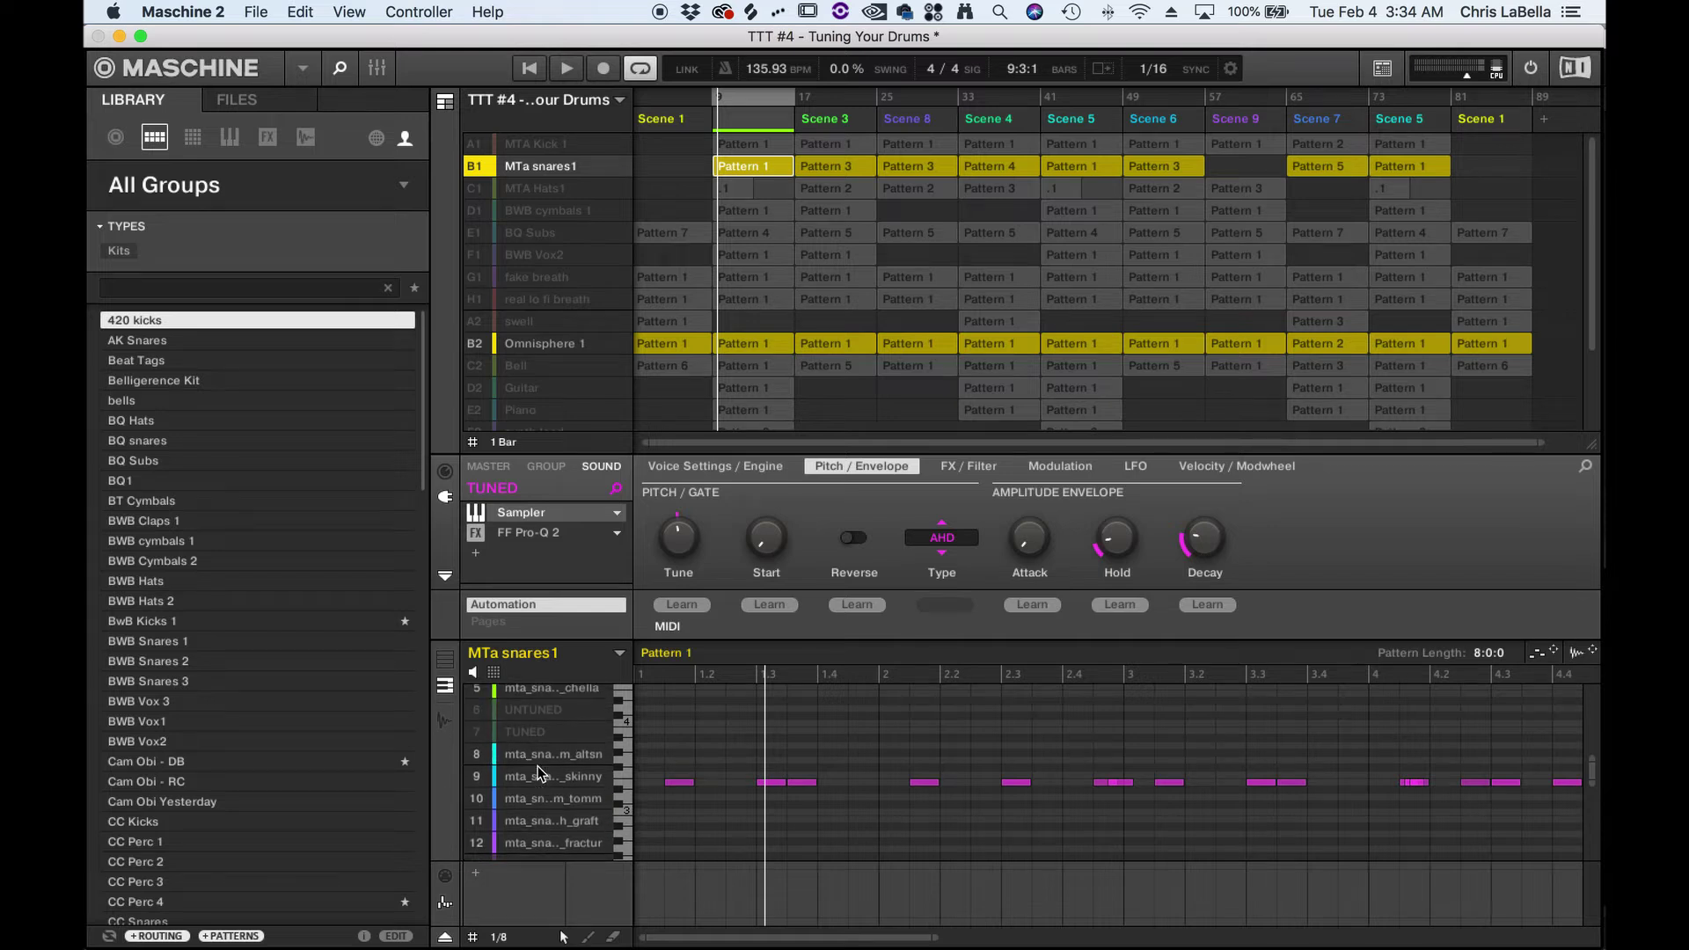
{"action": "left_click_drag", "start_coordinate": [930, 944], "coordinate": [745, 938]}
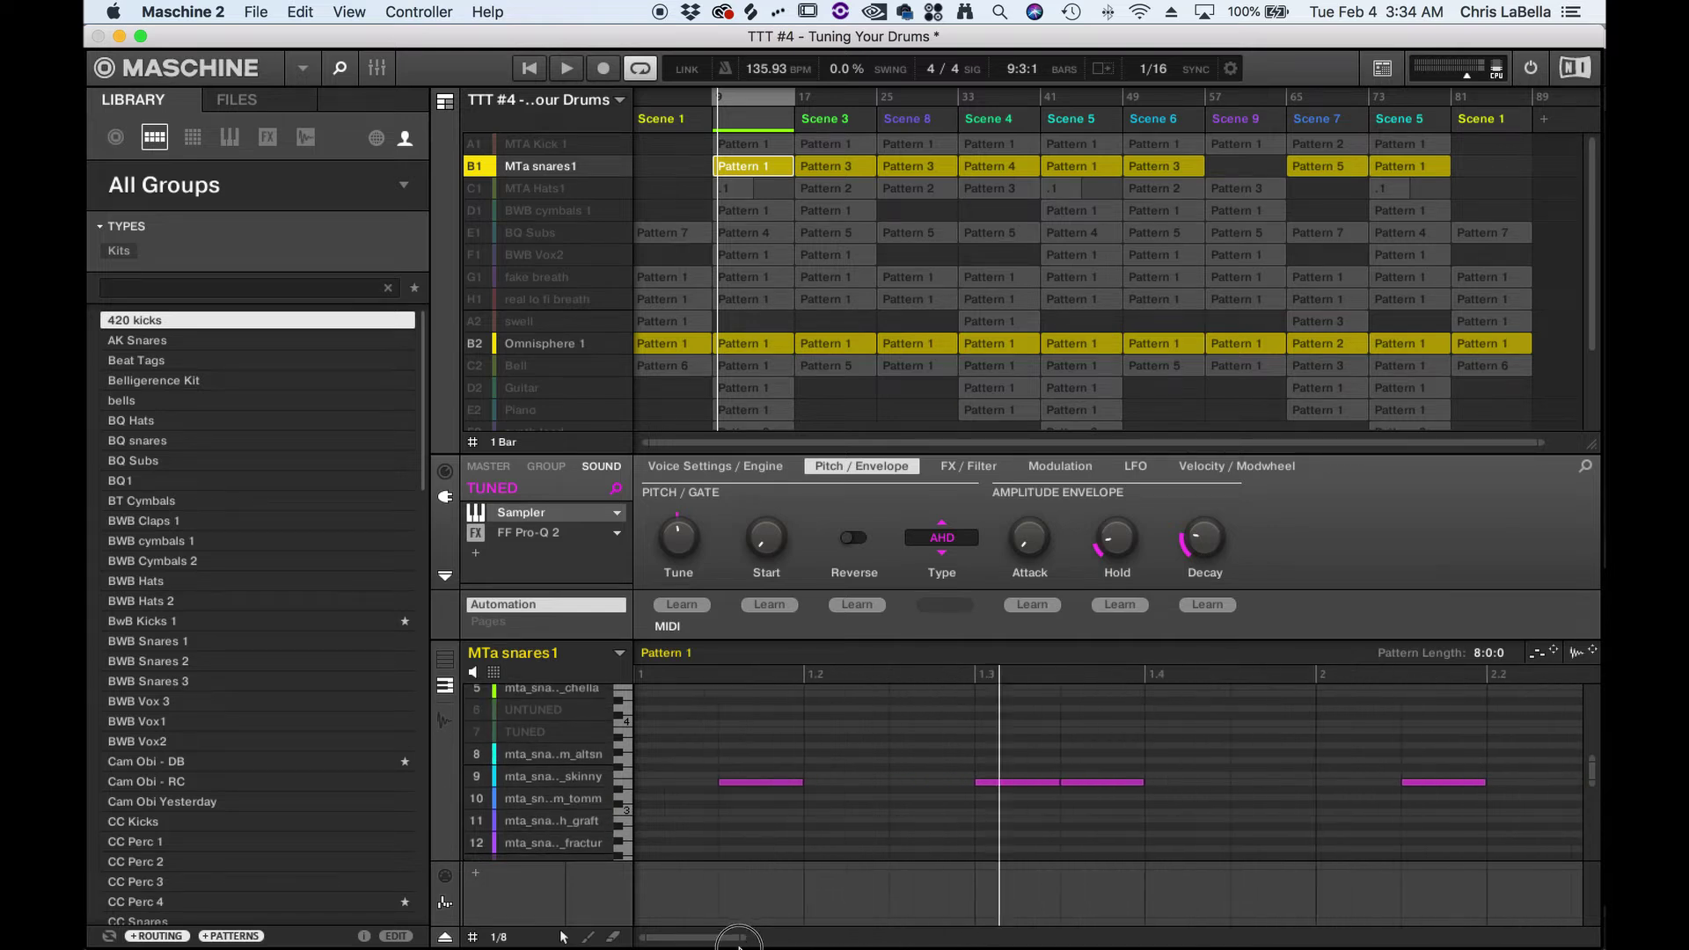
{"action": "scroll", "coordinate": [482, 714], "scroll_direction": "up", "scroll_amount": 1}
{"action": "left_click", "coordinate": [445, 660]}
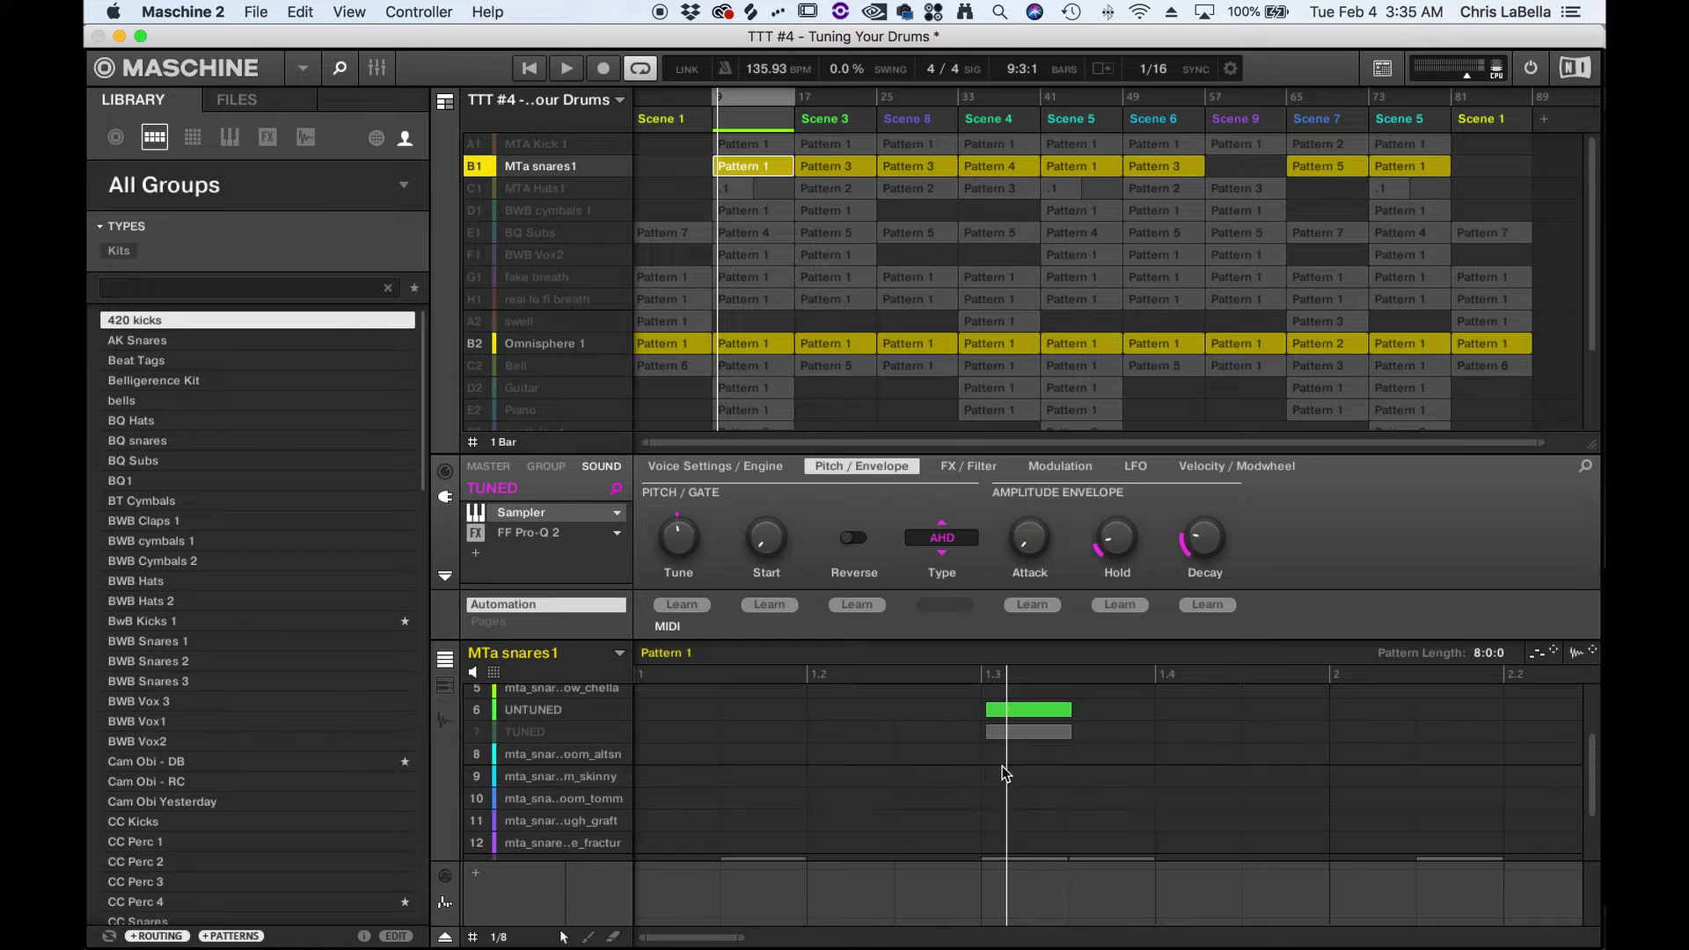
Step: Enlarge the pattern editor, magnify Pattern 1 around beat 1.3, and place the playhead at 1.3 to compare the layered snares' start times
{"action": "left_click_drag", "start_coordinate": [743, 937], "coordinate": [701, 937]}
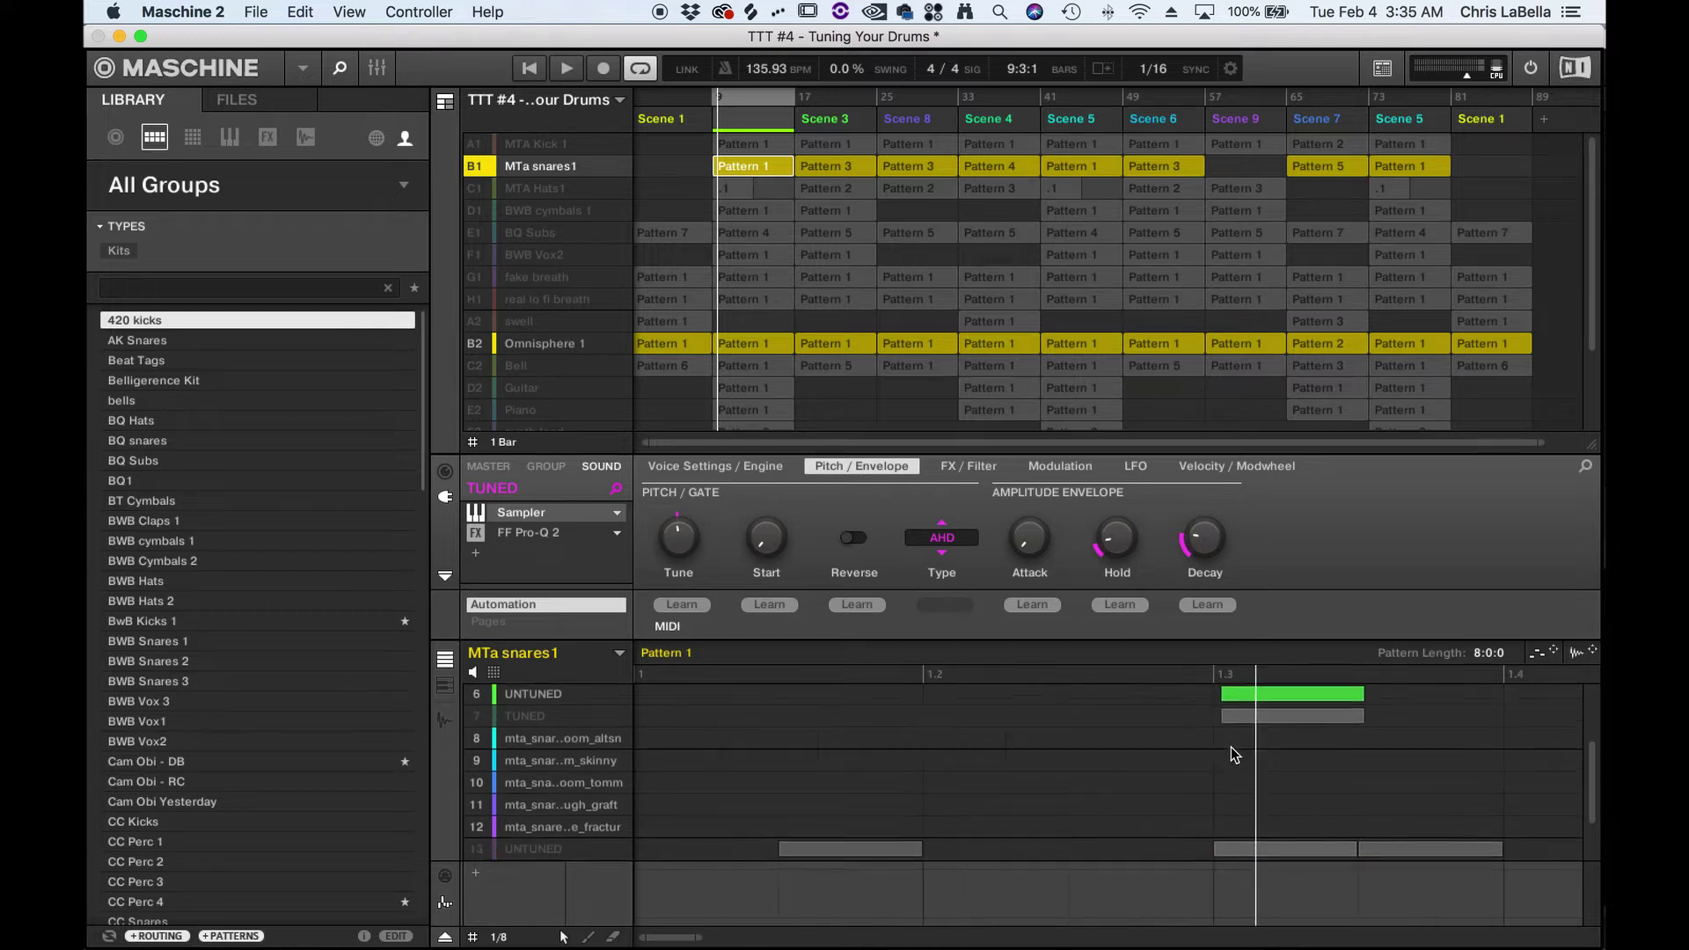
{"action": "scroll", "coordinate": [1233, 755], "scroll_direction": "down", "scroll_amount": 2}
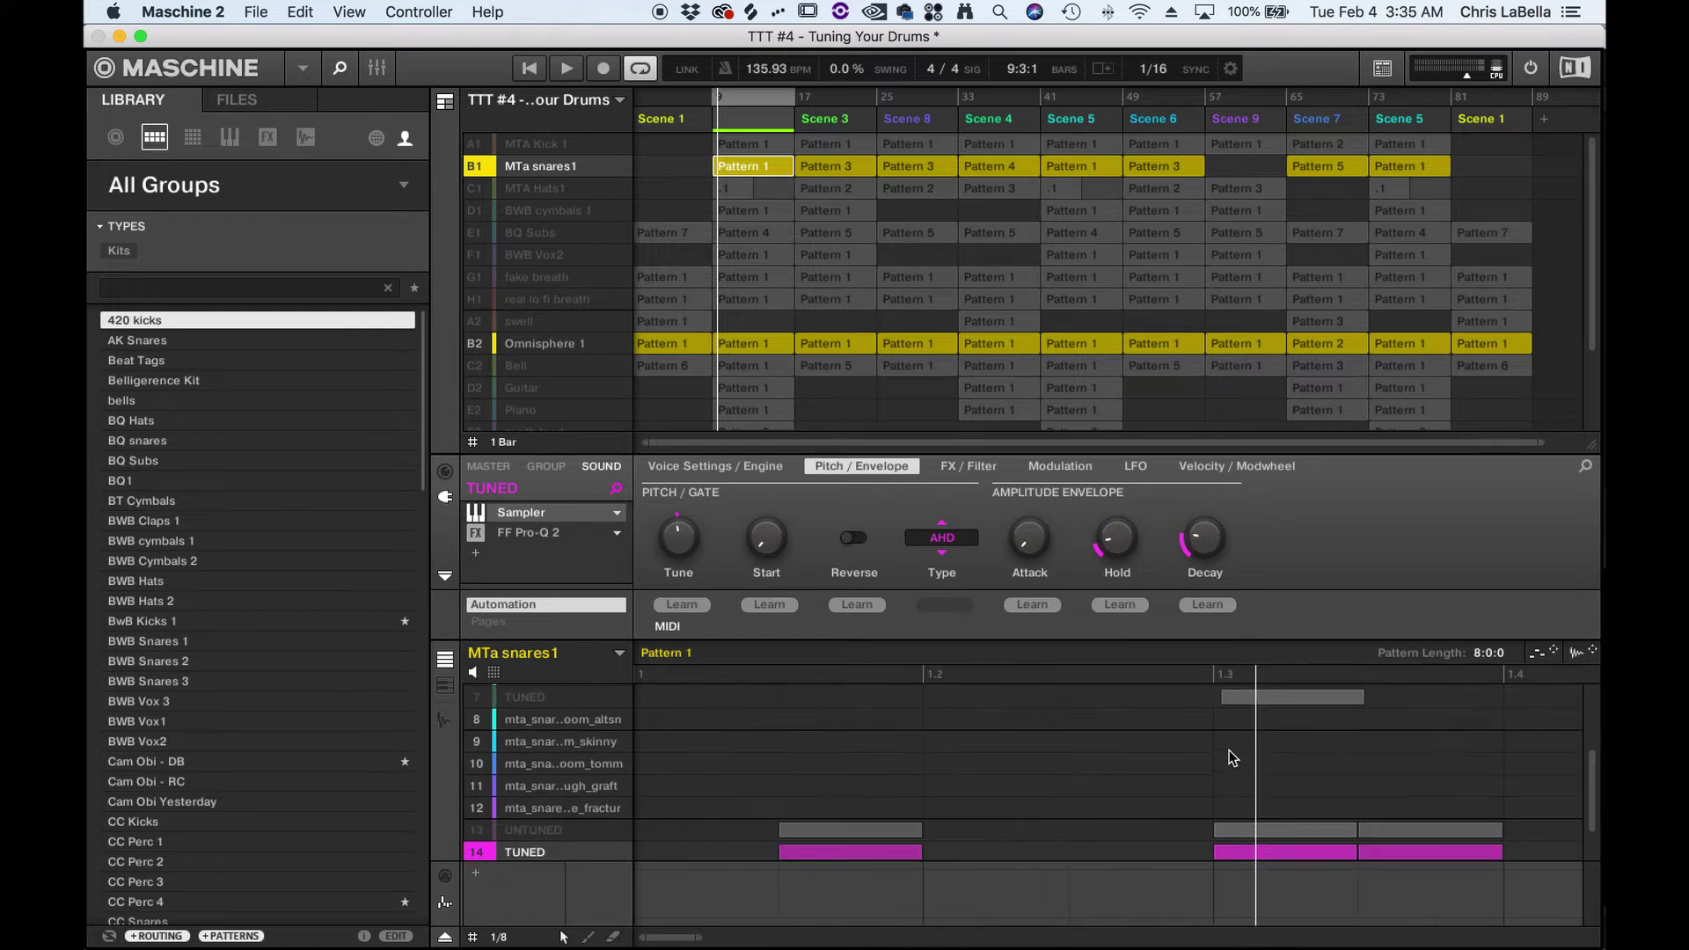
{"action": "left_click_drag", "start_coordinate": [1588, 449], "coordinate": [1588, 344]}
{"action": "mouse_move", "coordinate": [699, 936]}
{"action": "left_mouse_down"}
{"action": "mouse_move", "coordinate": [665, 939]}
{"action": "mouse_move", "coordinate": [687, 937]}
{"action": "left_mouse_up"}
{"action": "left_click", "coordinate": [818, 568]}
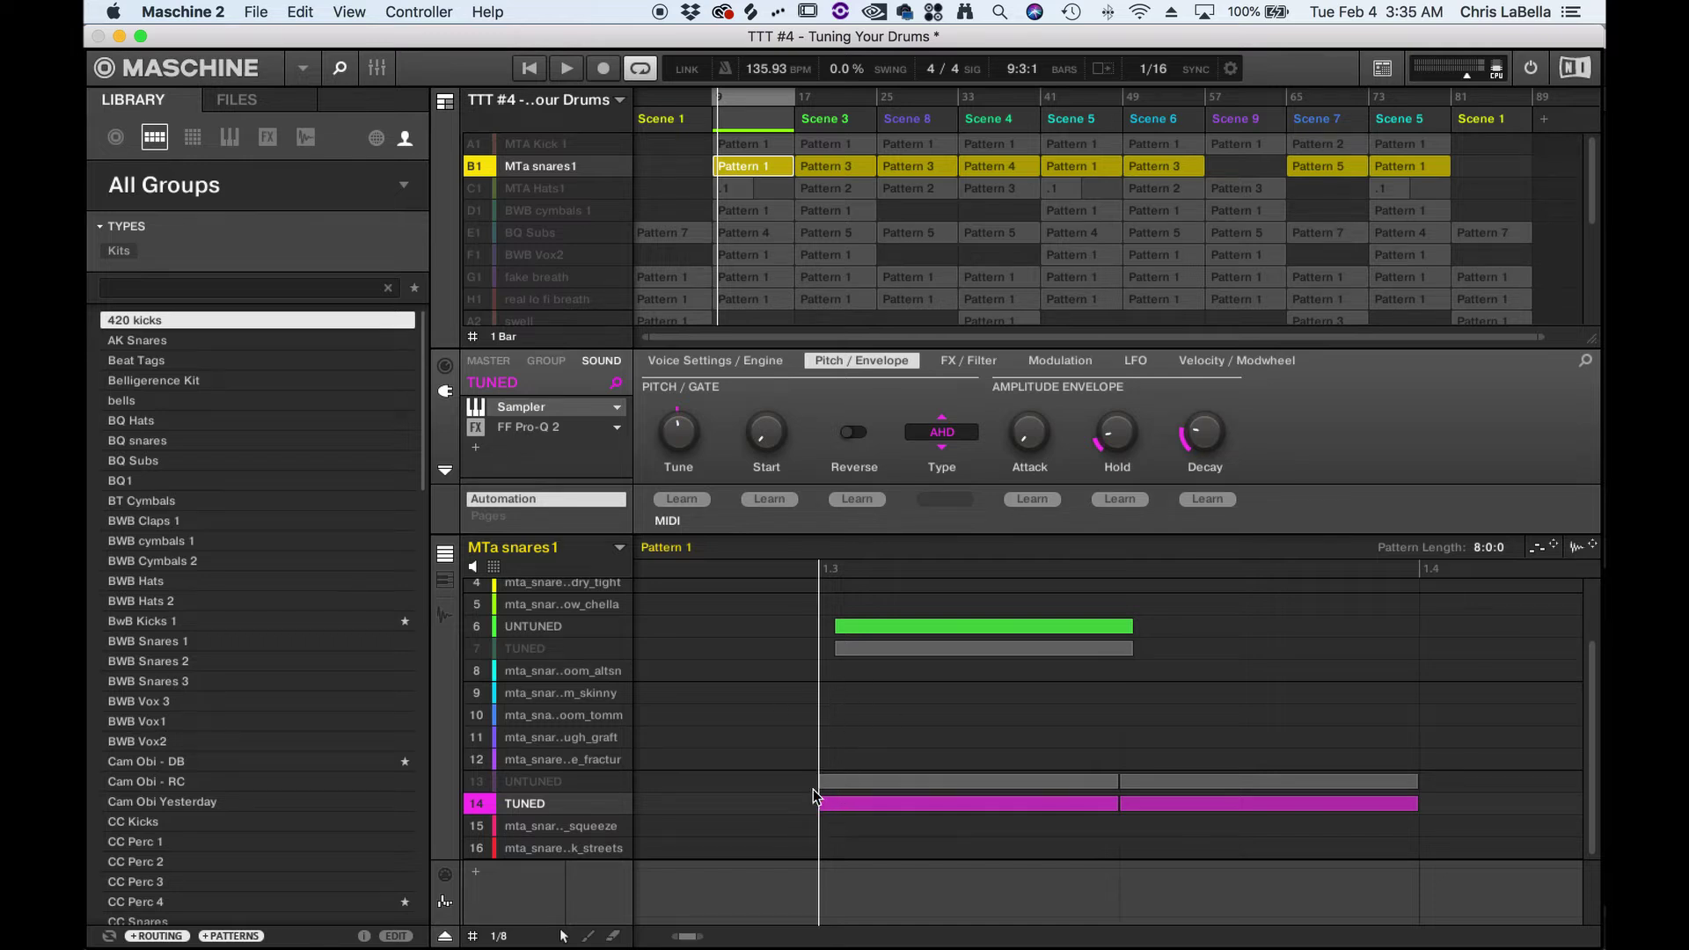
Step: Inspect the sample waveforms of the TUNED snare in slot 14 and the UNTUNED snare in slot 6, and return to the pattern grid
{"action": "left_click", "coordinate": [445, 615]}
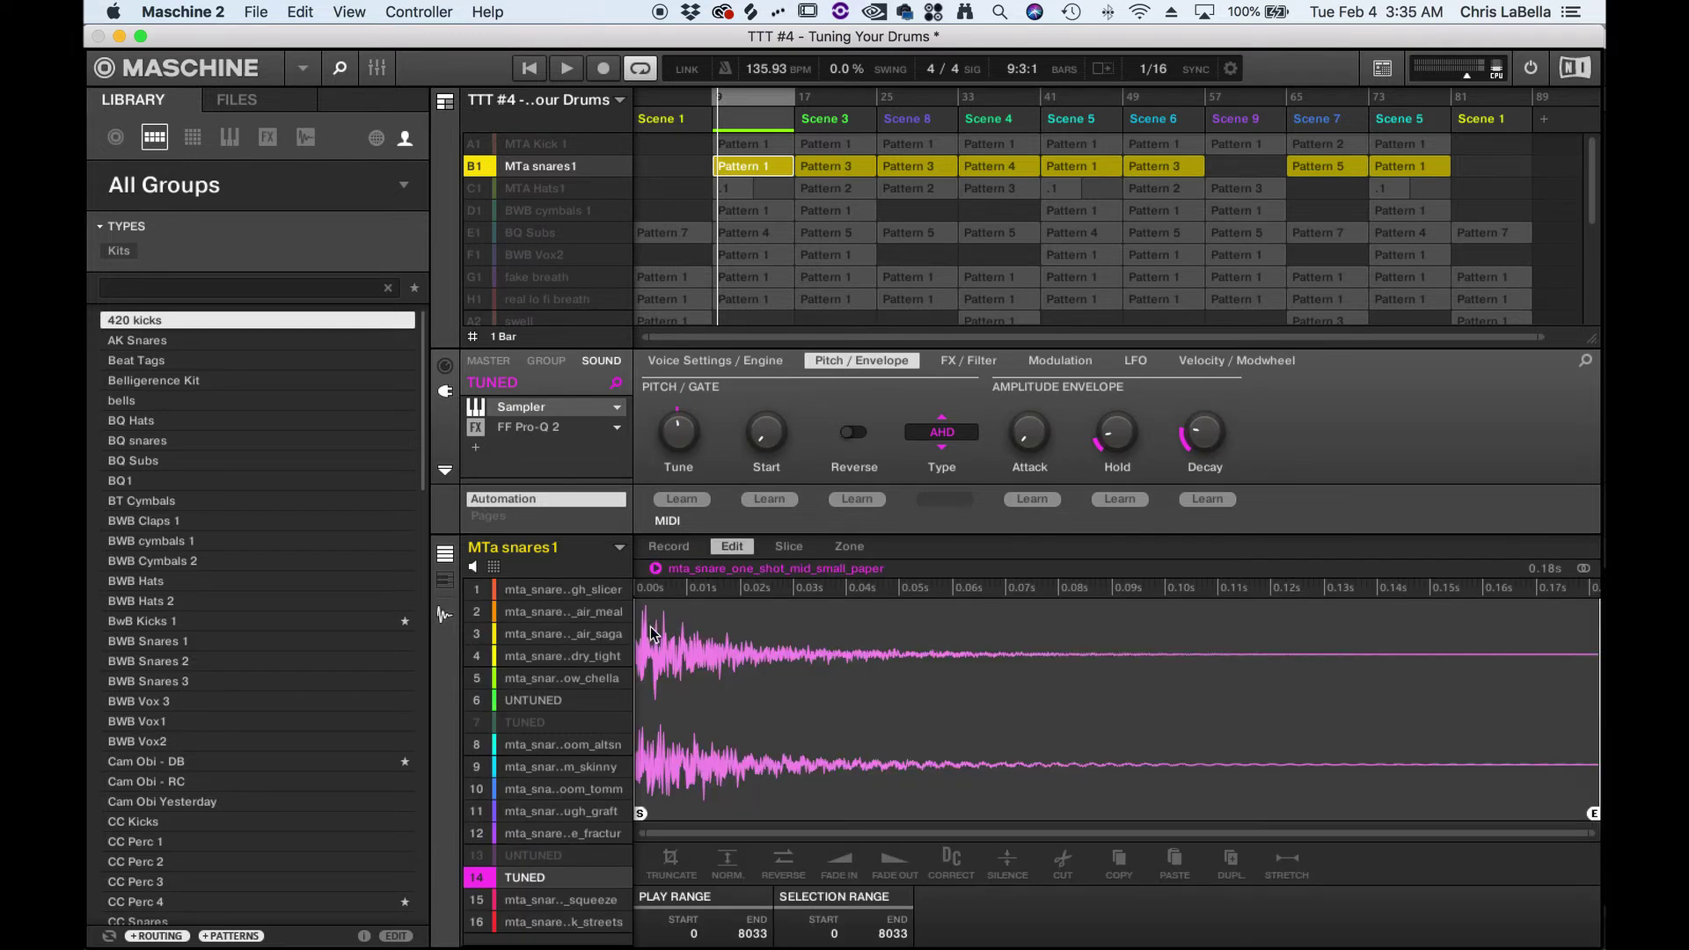
{"action": "left_click", "coordinate": [446, 614]}
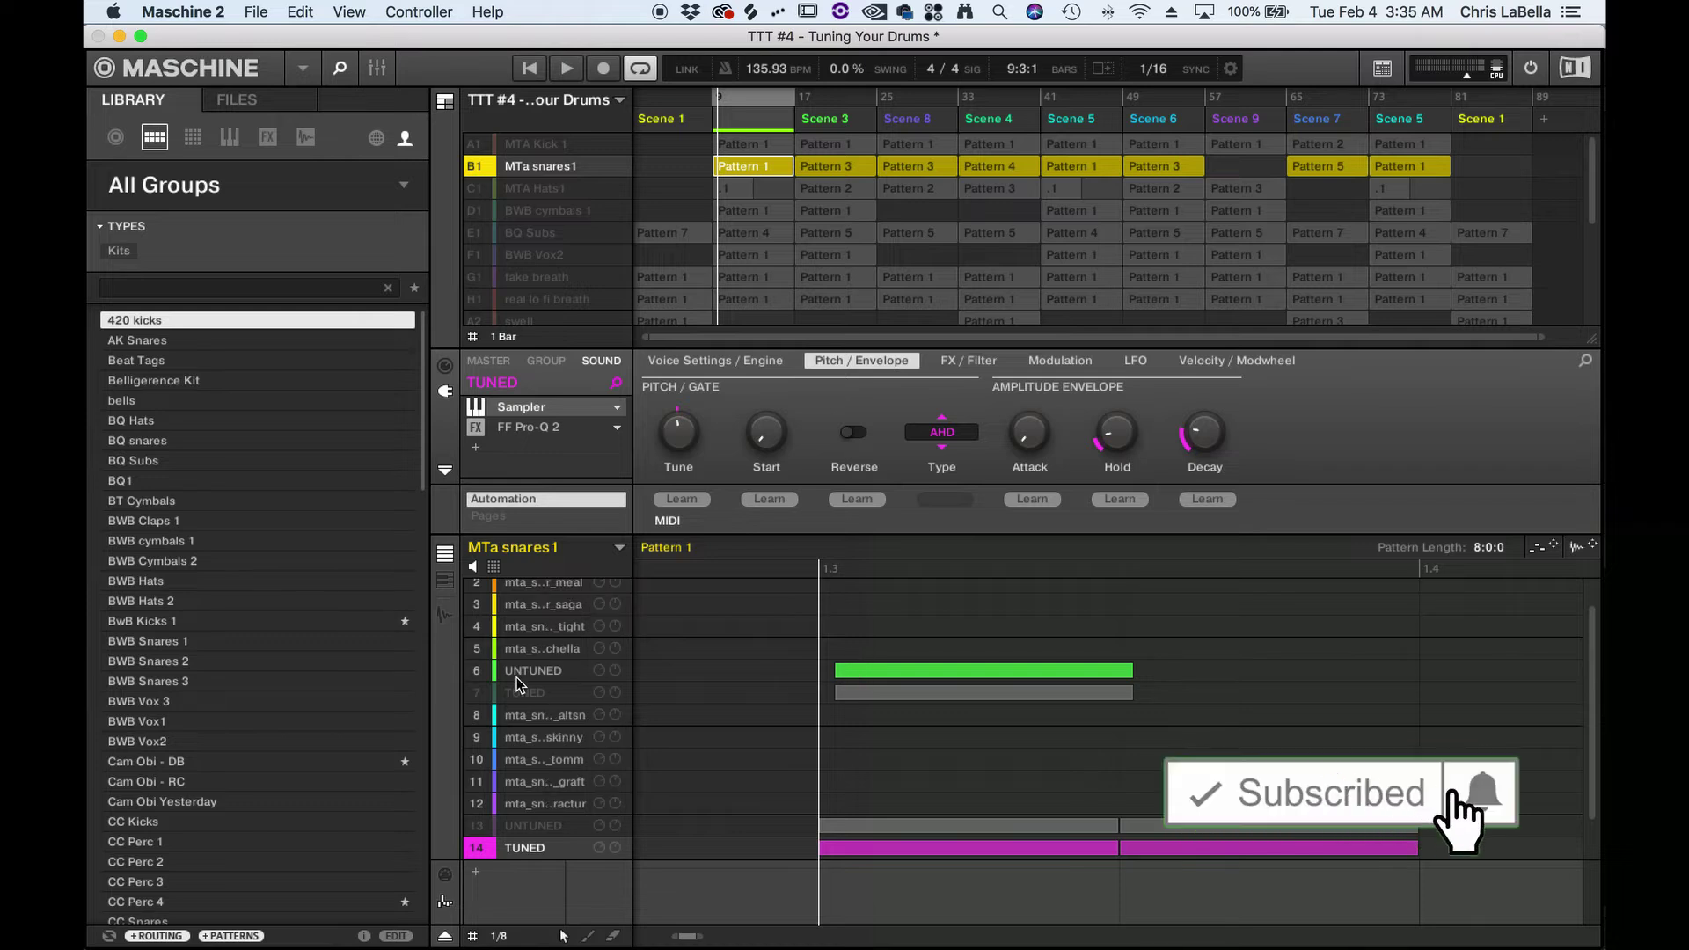
{"action": "left_click", "coordinate": [522, 675]}
{"action": "left_click", "coordinate": [445, 615]}
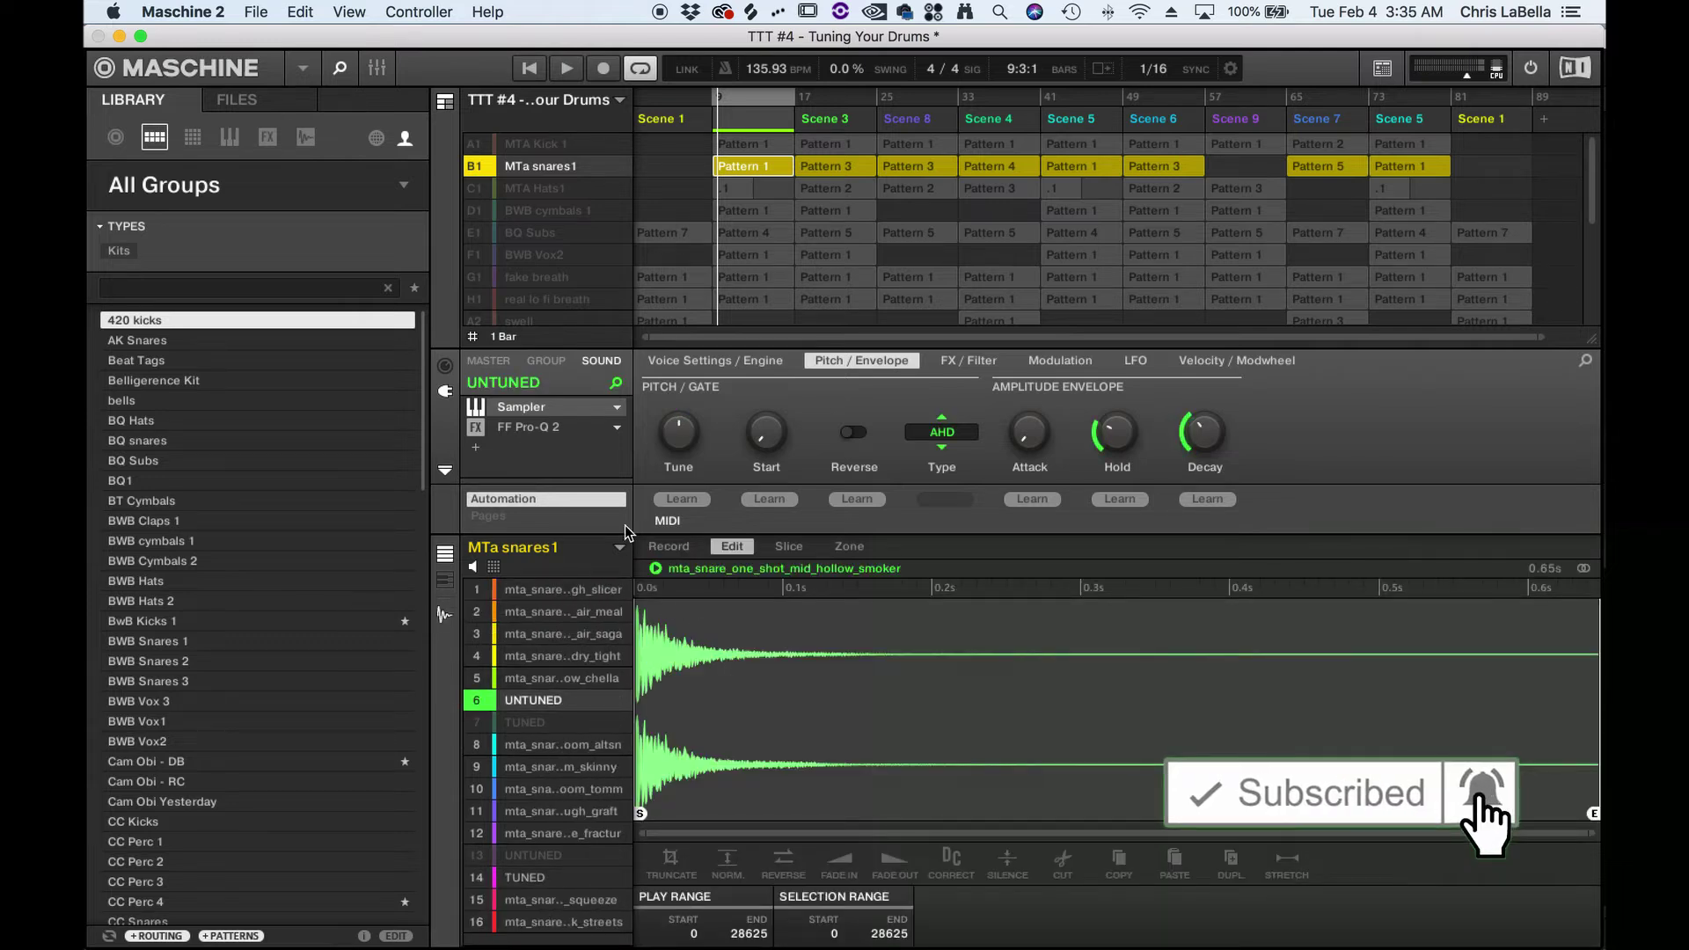
{"action": "left_click", "coordinate": [446, 618]}
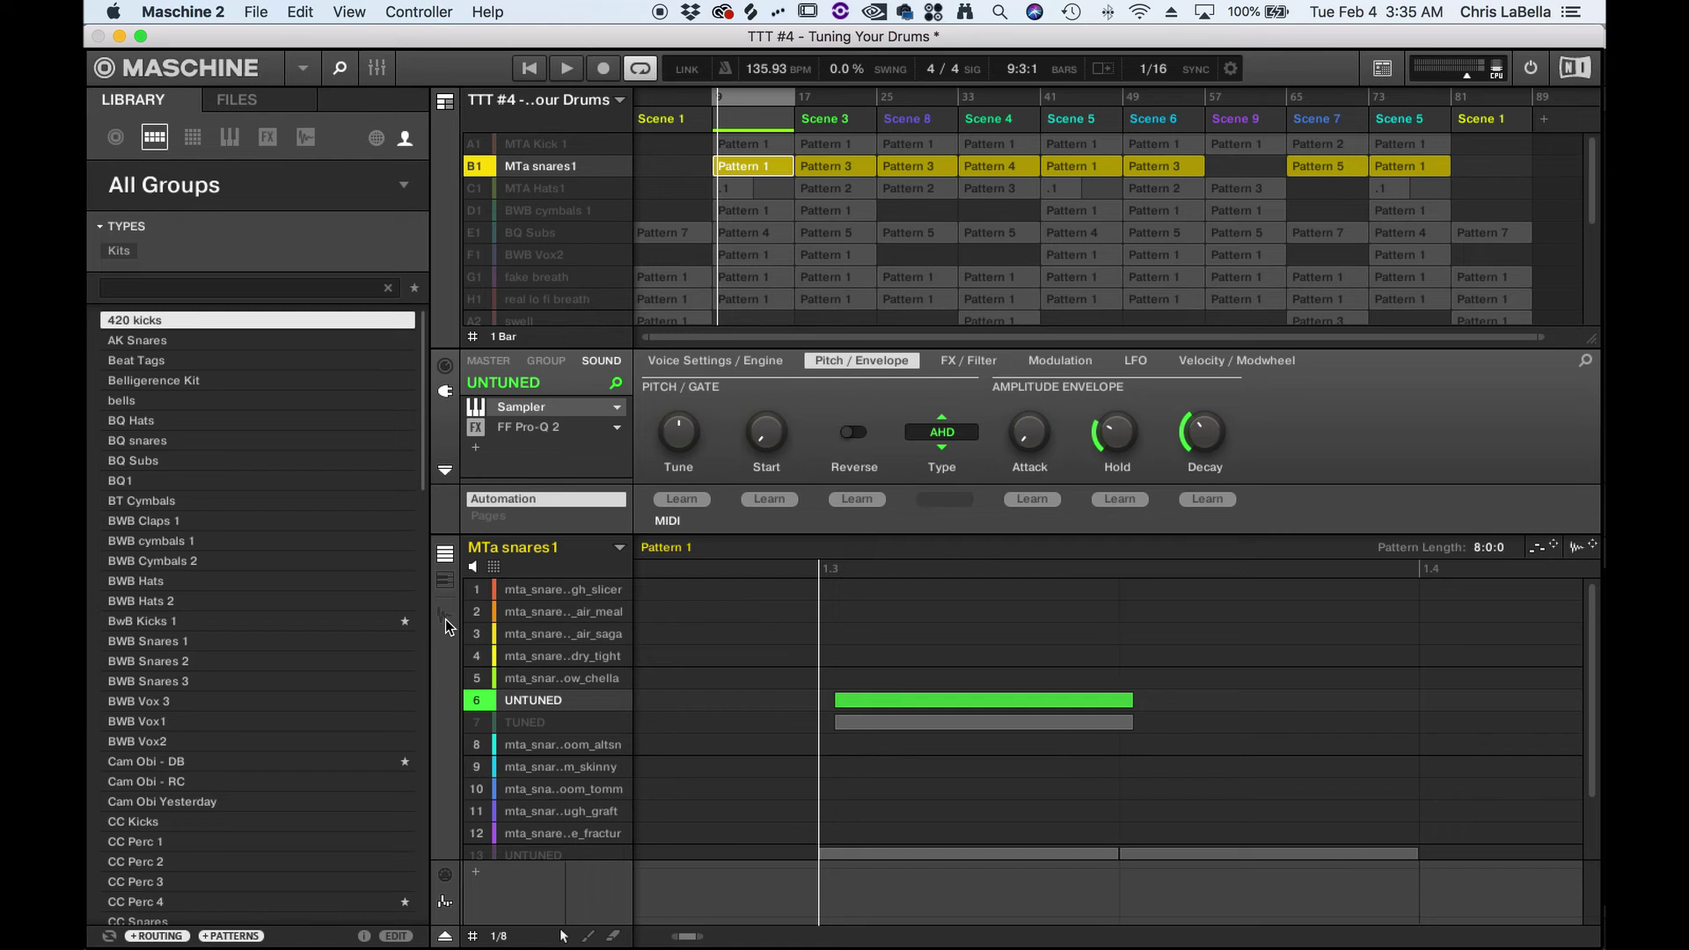
Step: Play the section with the slot 6 UNTUNED snare layered over the slot 14 TUNED snare, and stop playback
{"action": "scroll", "coordinate": [868, 767], "scroll_direction": "down", "scroll_amount": 2}
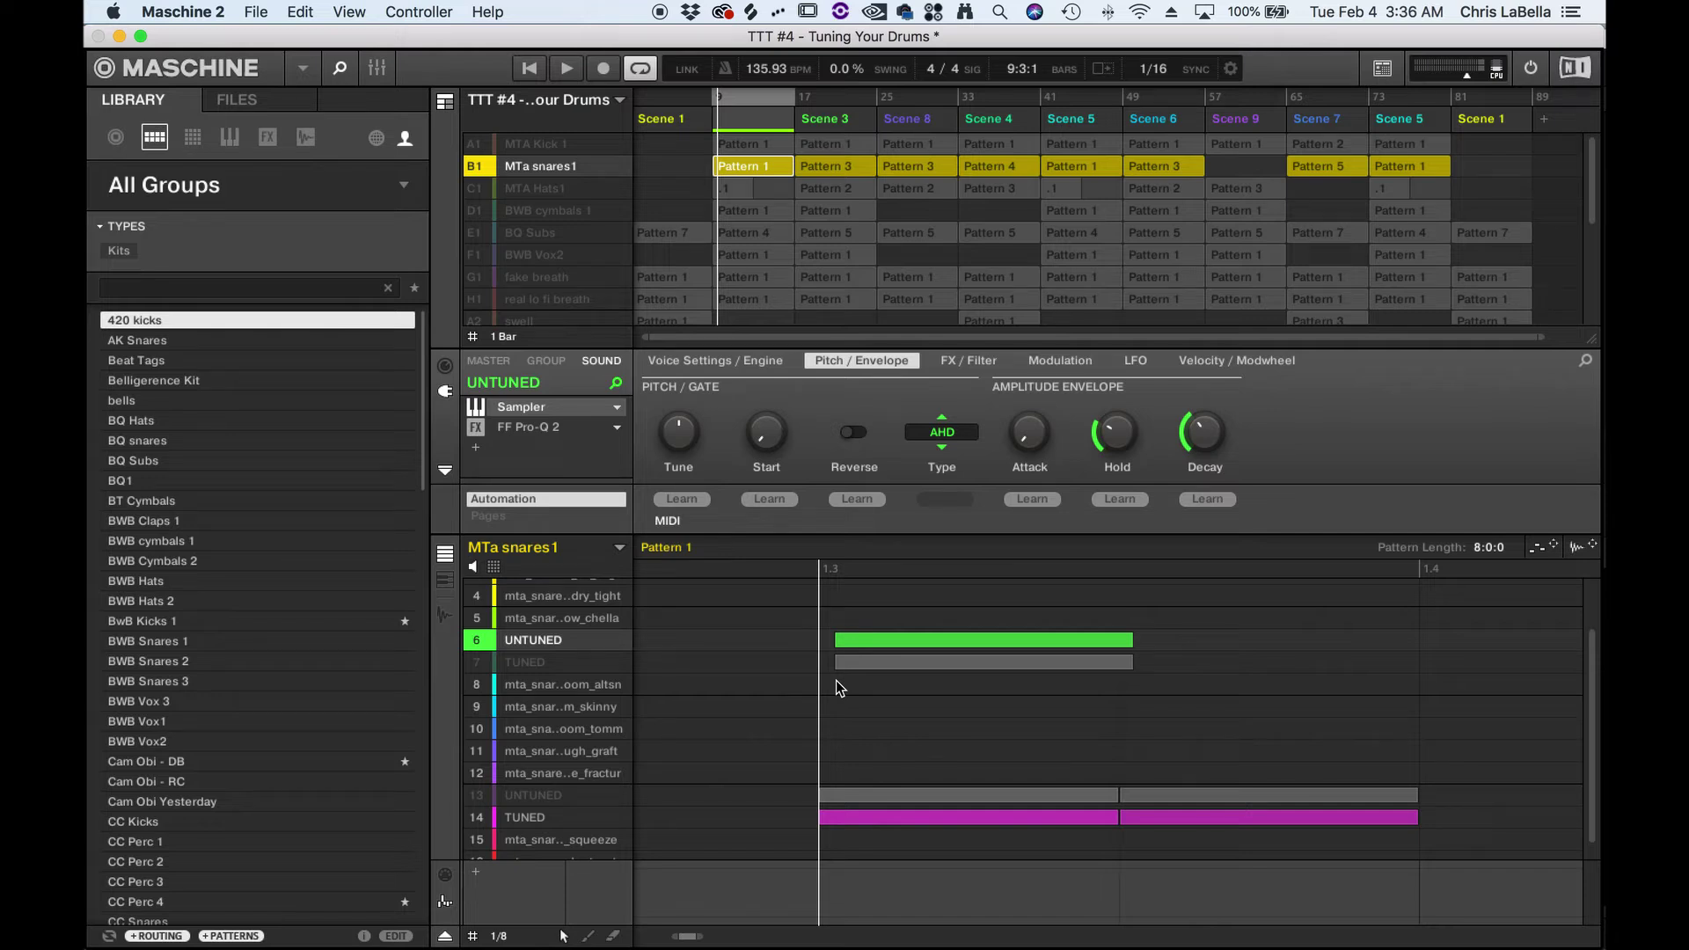
{"action": "key", "text": "space"}
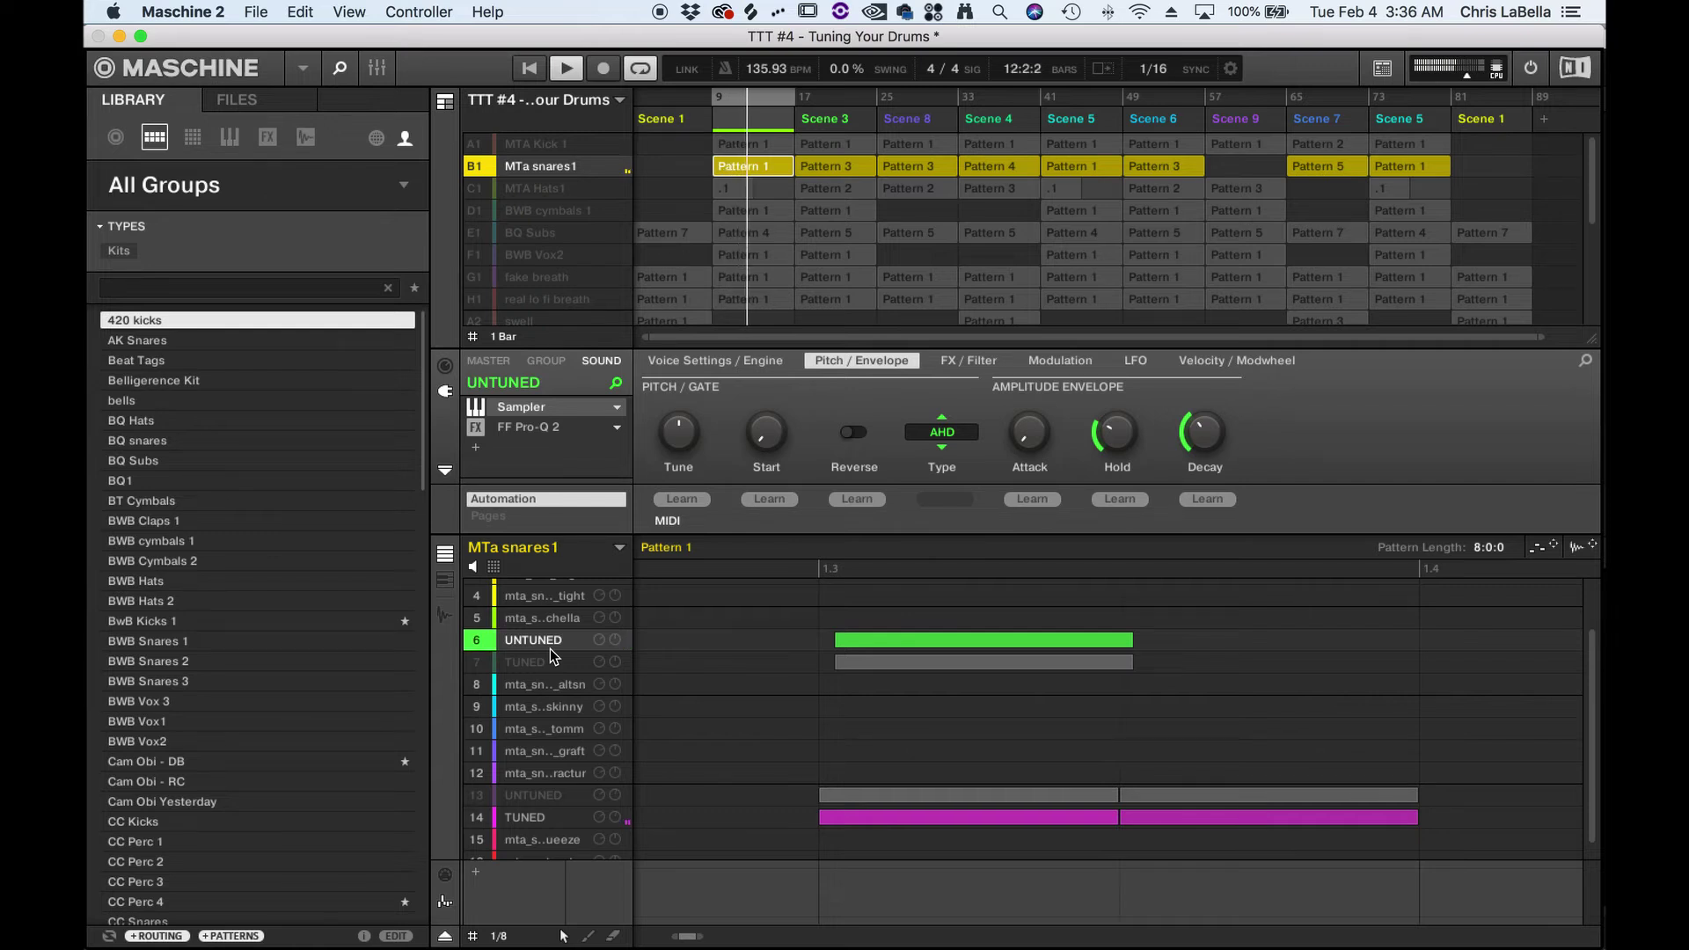
{"action": "key", "text": "space"}
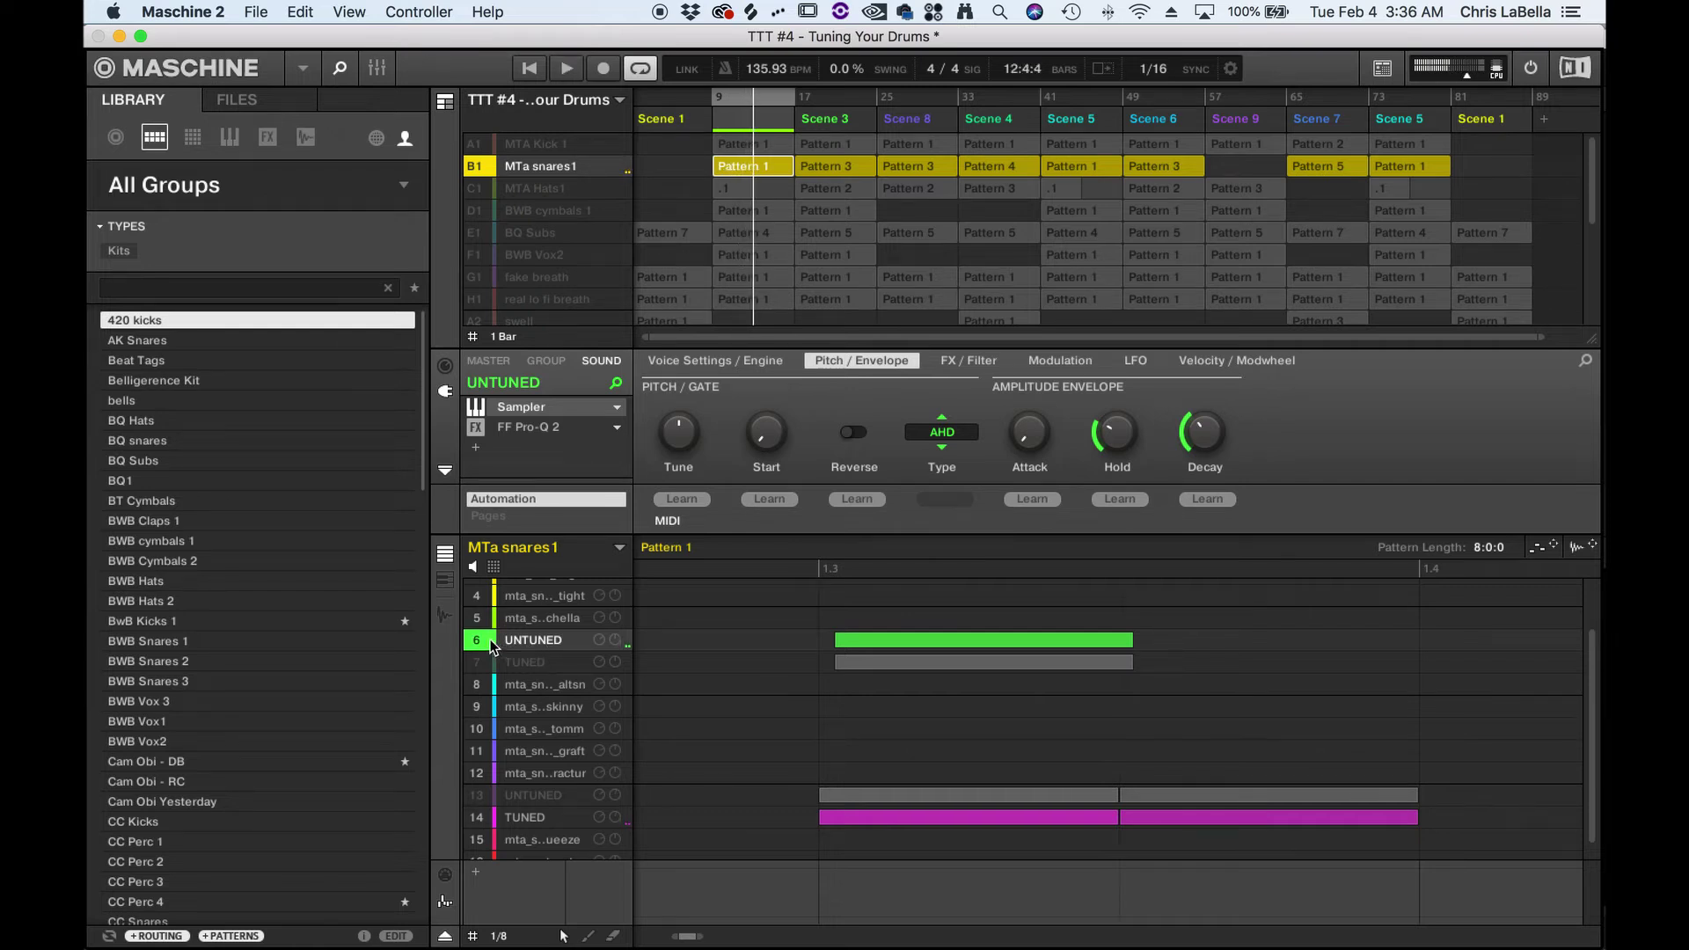
Step: Mute the UNTUNED snare in slot 6 and unmute the TUNED snare in slot 7
{"action": "double_click", "coordinate": [556, 642]}
{"action": "left_click", "coordinate": [482, 643]}
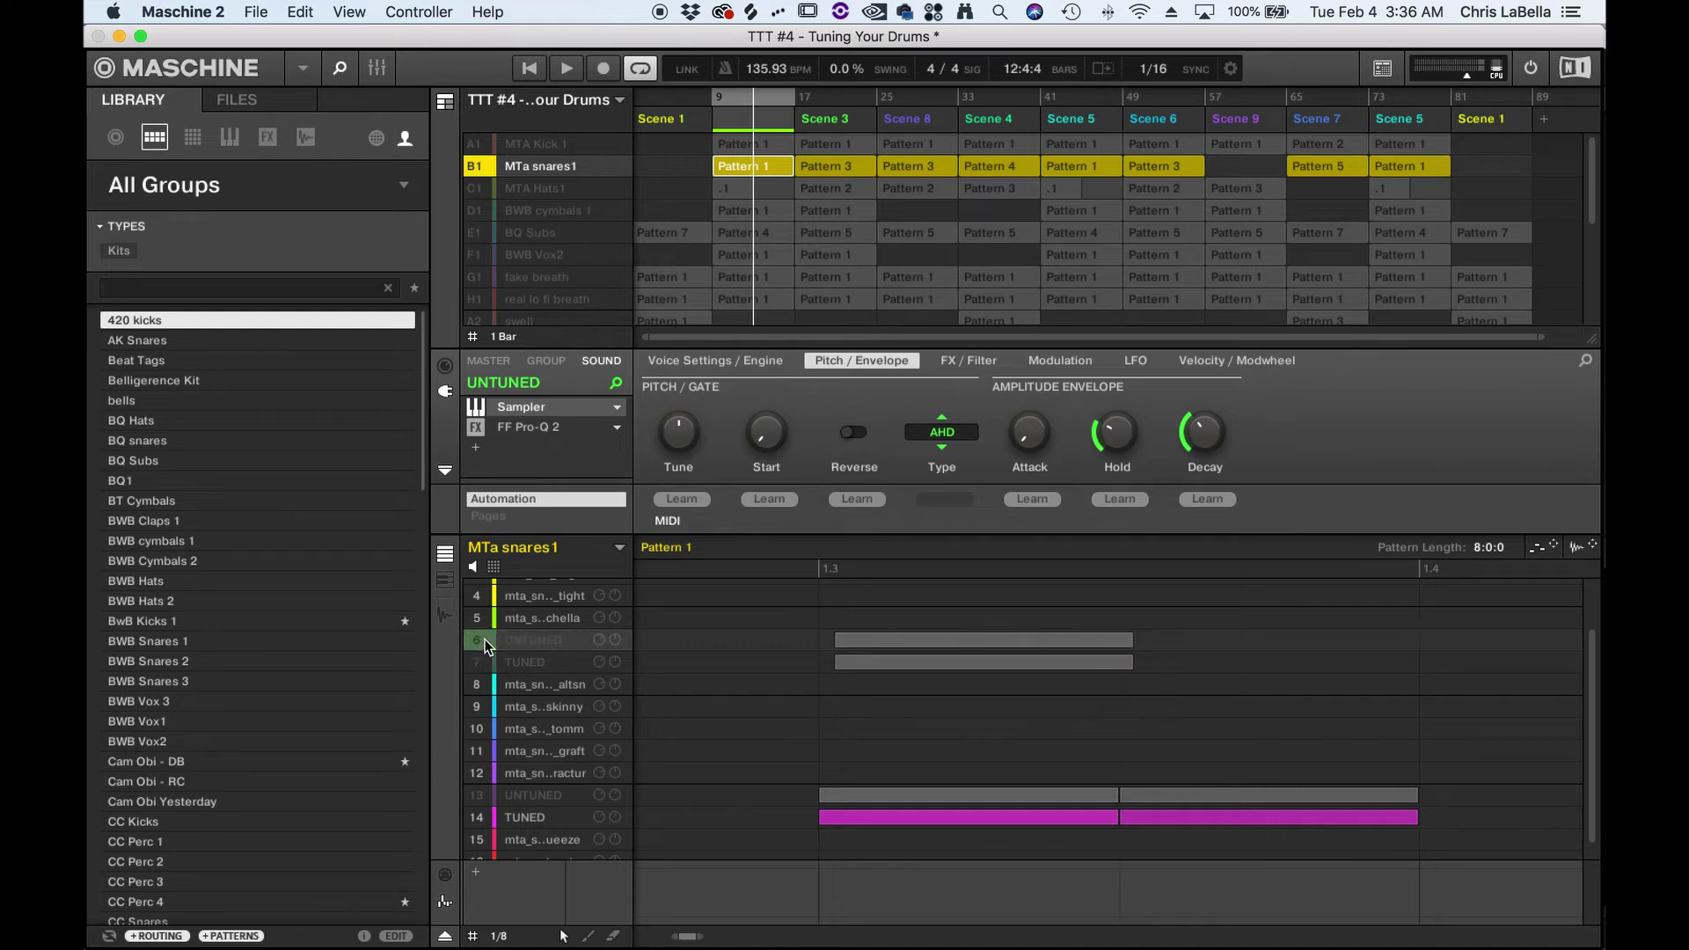
{"action": "left_click", "coordinate": [498, 668]}
{"action": "left_click", "coordinate": [482, 668]}
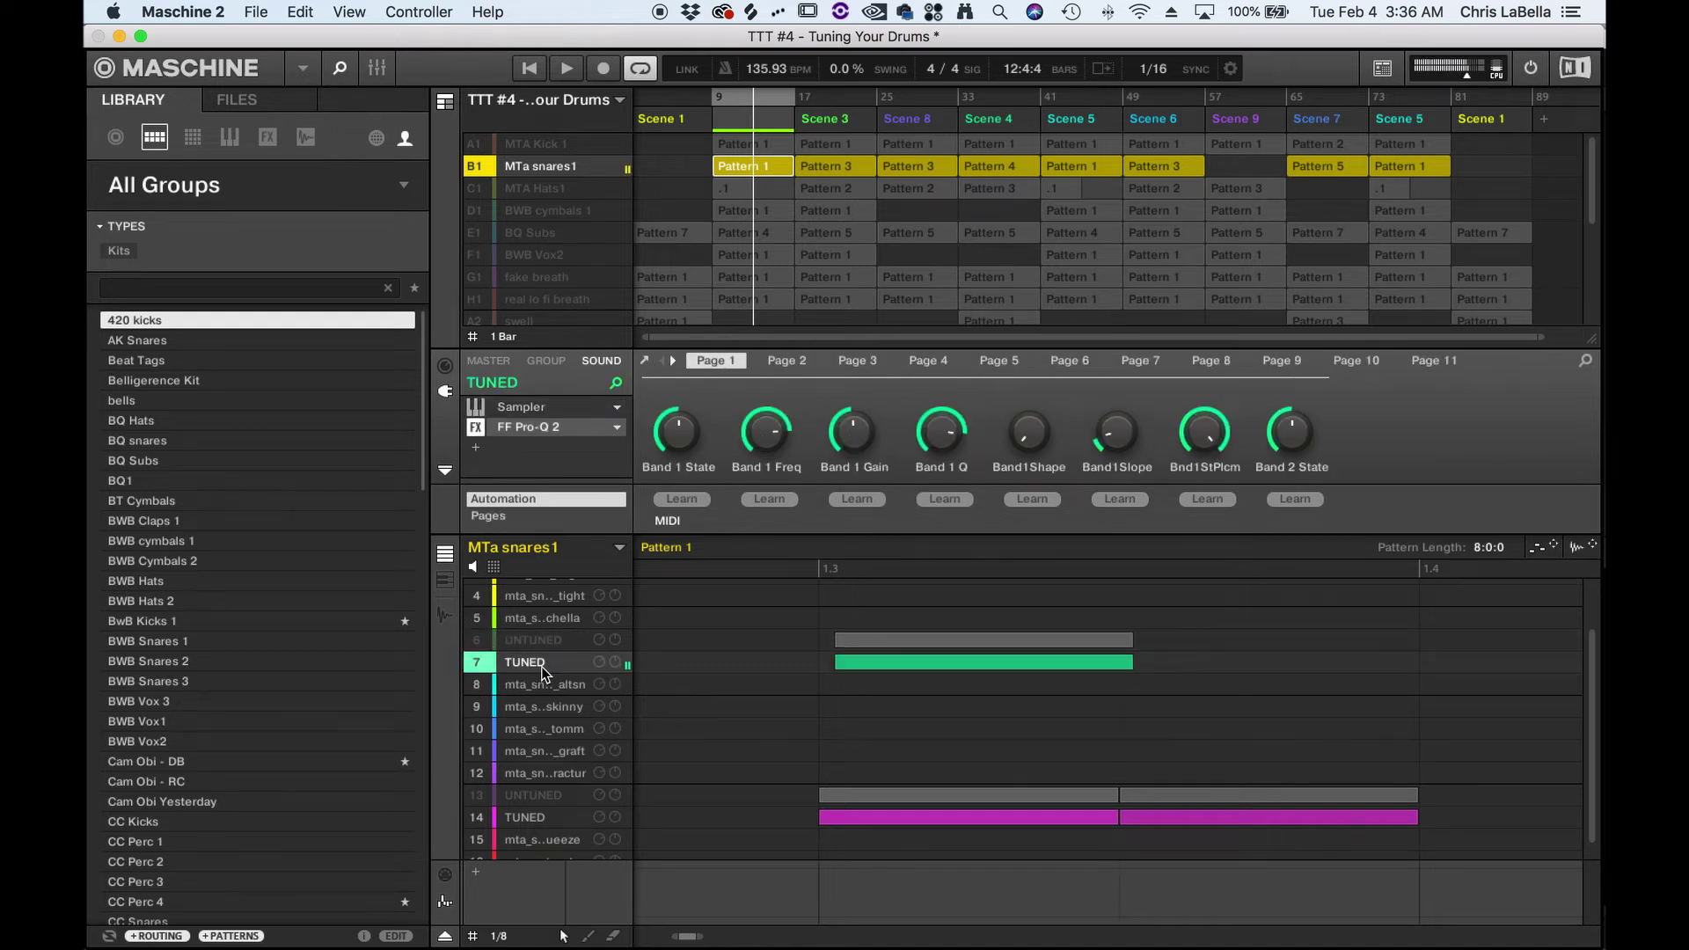
Step: Show the piano roll of the slot 7 TUNED snare and audition the sound on several keys
{"action": "left_click", "coordinate": [445, 581]}
{"action": "left_click", "coordinate": [628, 660]}
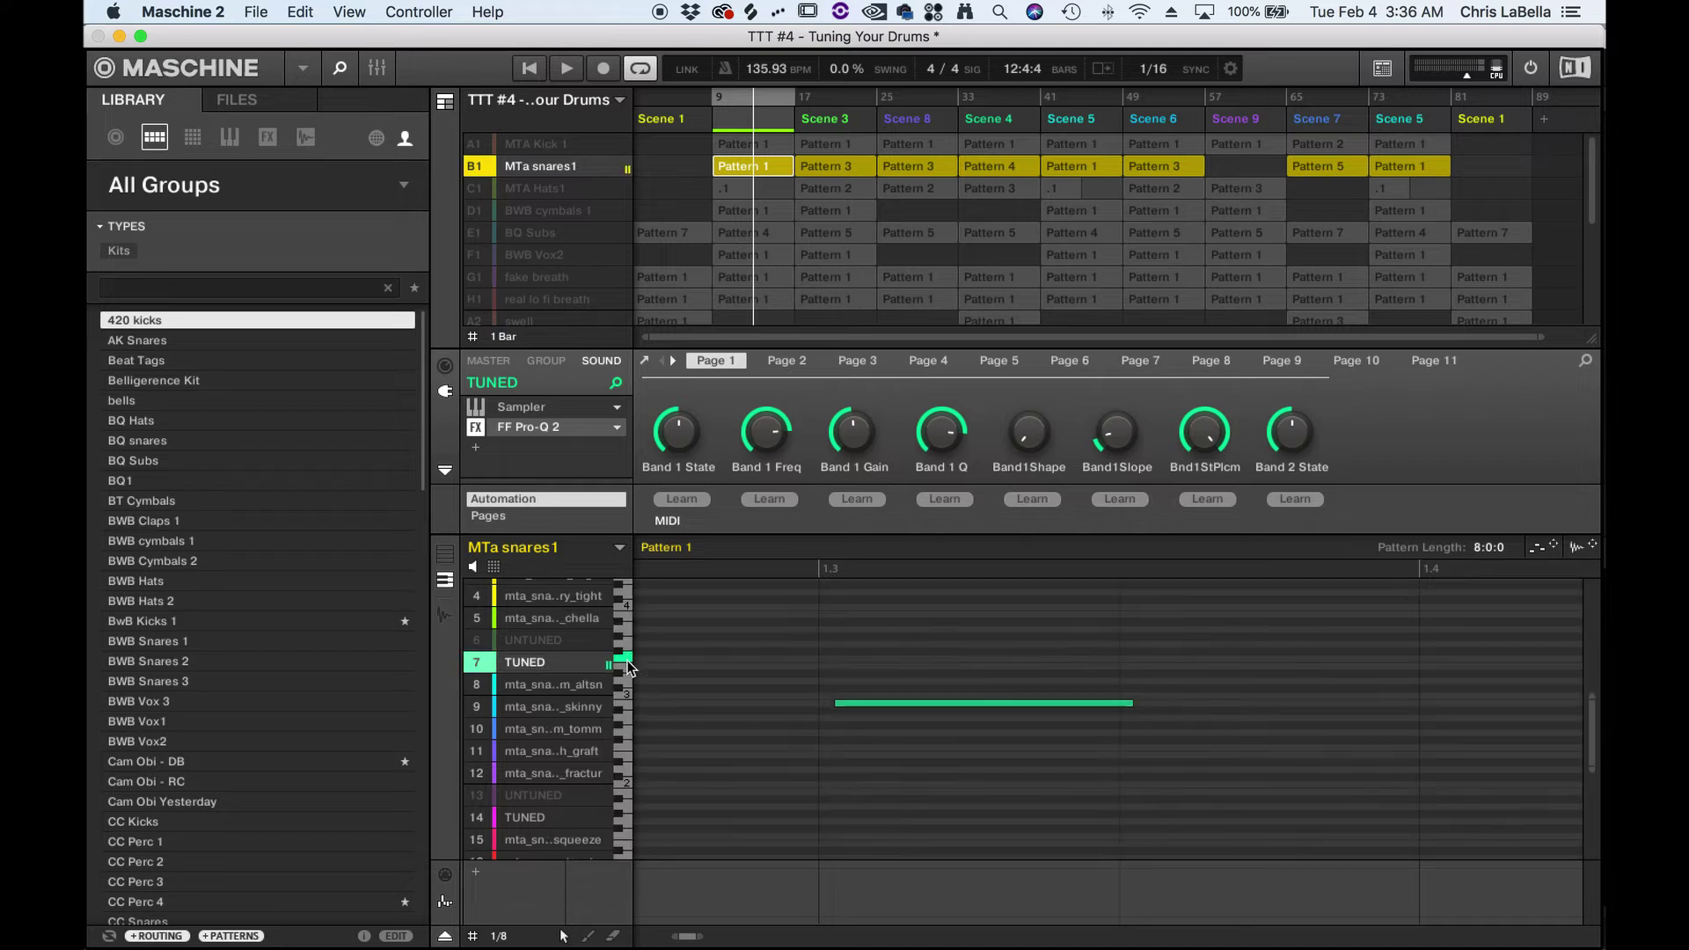
{"action": "left_click", "coordinate": [627, 695]}
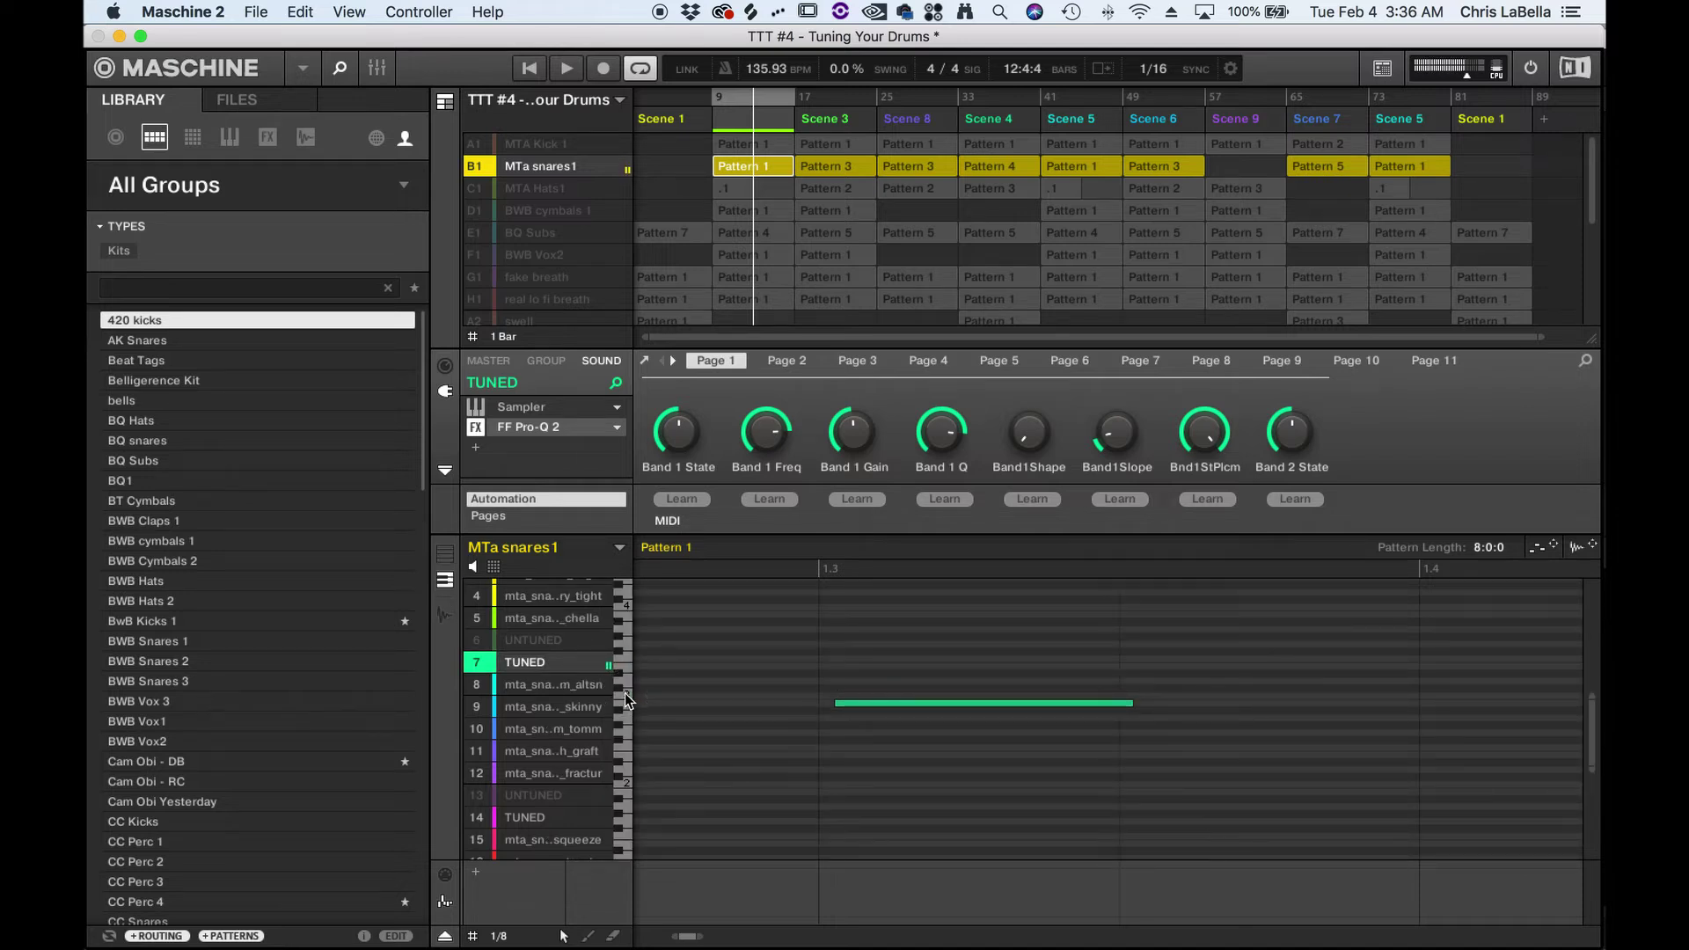
{"action": "left_click", "coordinate": [628, 685]}
Step: Audition the TUNED snare in slot 14 on a range of piano-roll keys, checking its notes earlier in Pattern 1
{"action": "left_click", "coordinate": [538, 817]}
{"action": "left_click", "coordinate": [626, 729]}
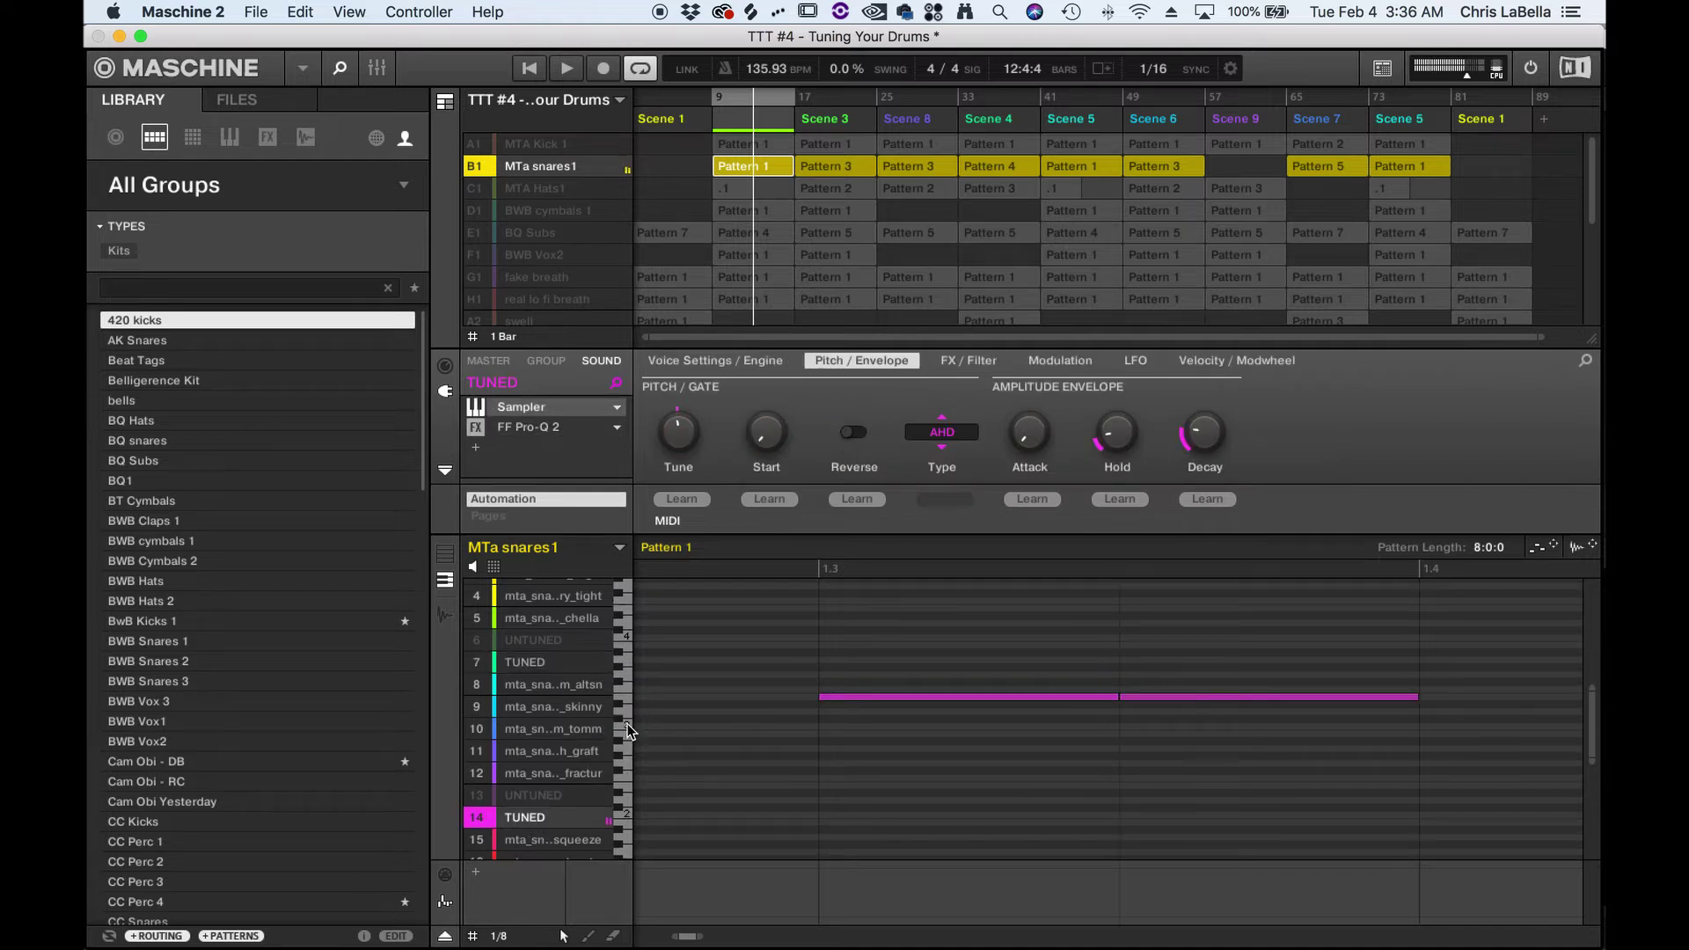
{"action": "left_click", "coordinate": [626, 725]}
{"action": "left_click", "coordinate": [626, 714]}
{"action": "left_click", "coordinate": [624, 701]}
{"action": "left_click", "coordinate": [625, 687]}
{"action": "scroll", "coordinate": [666, 808], "scroll_direction": "left", "scroll_amount": 10}
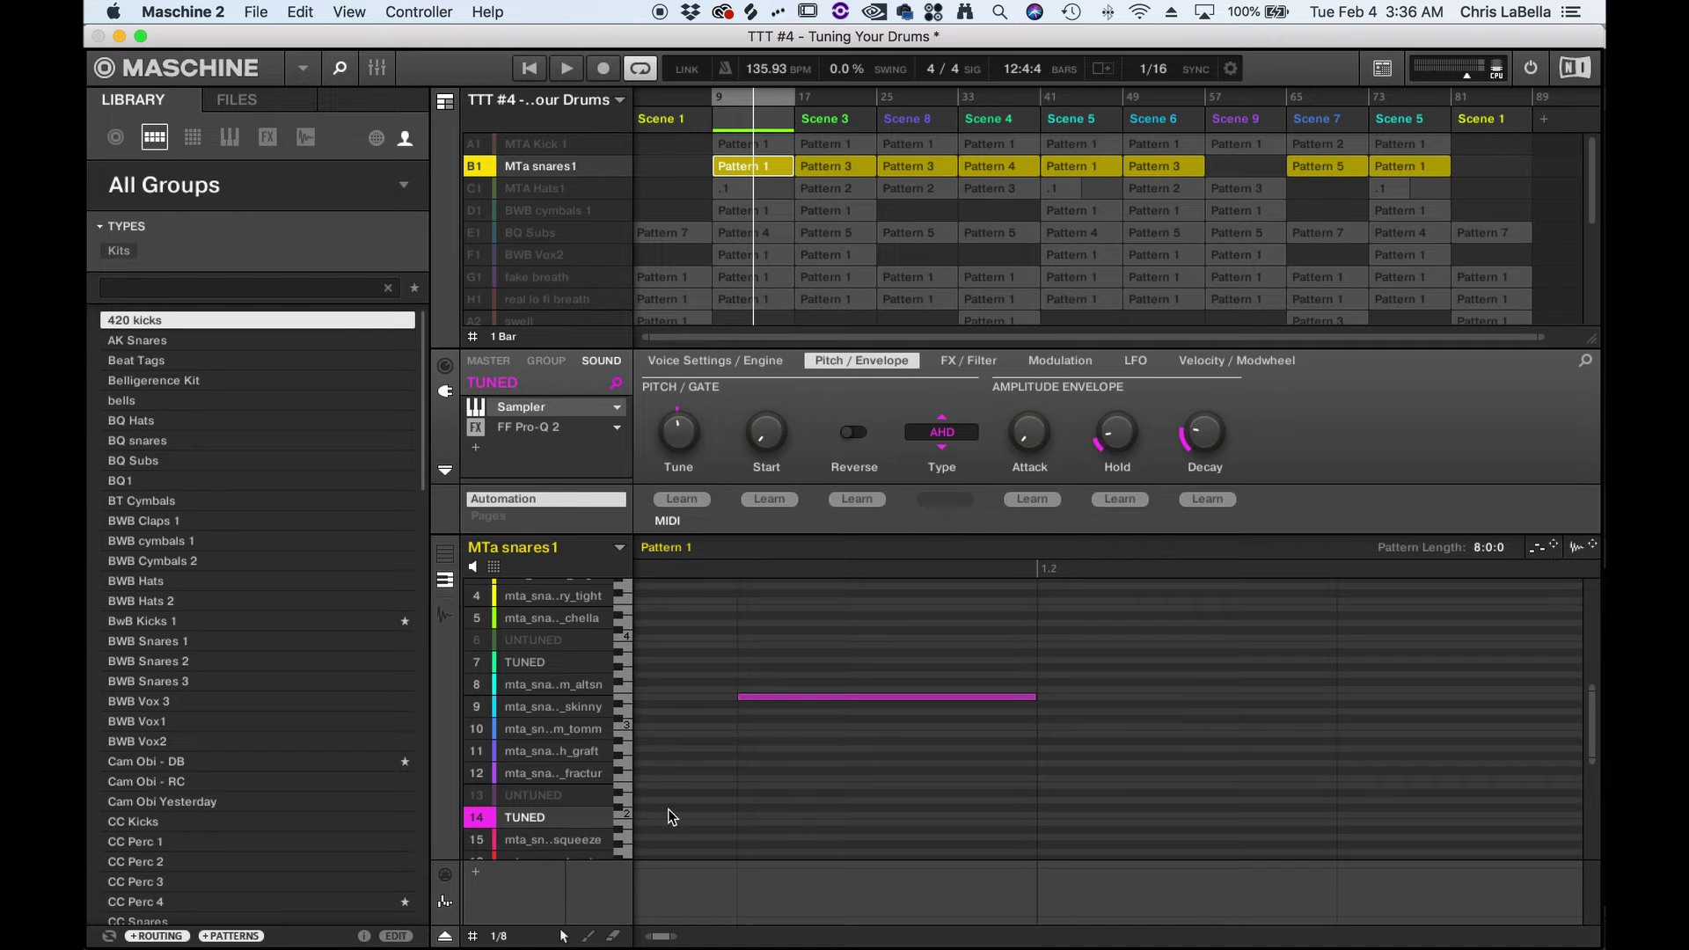
{"action": "left_click", "coordinate": [626, 701]}
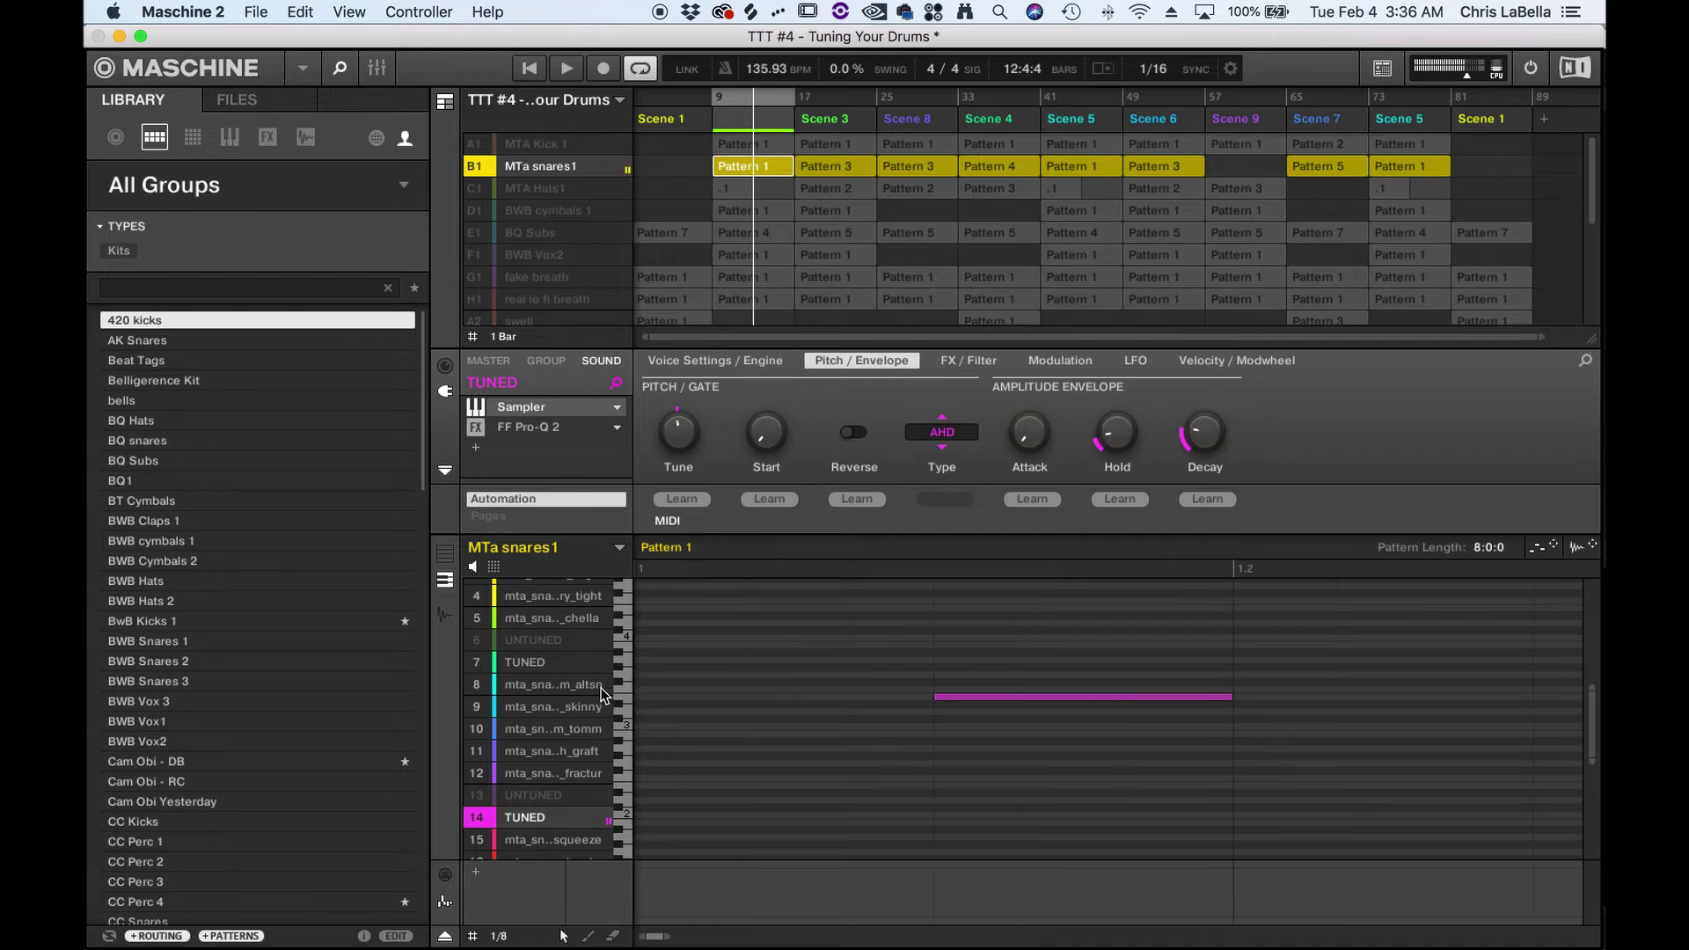
Step: Audition the slot 7 TUNED snare, play the section with both TUNED snares, and stop playback
{"action": "left_click", "coordinate": [540, 667]}
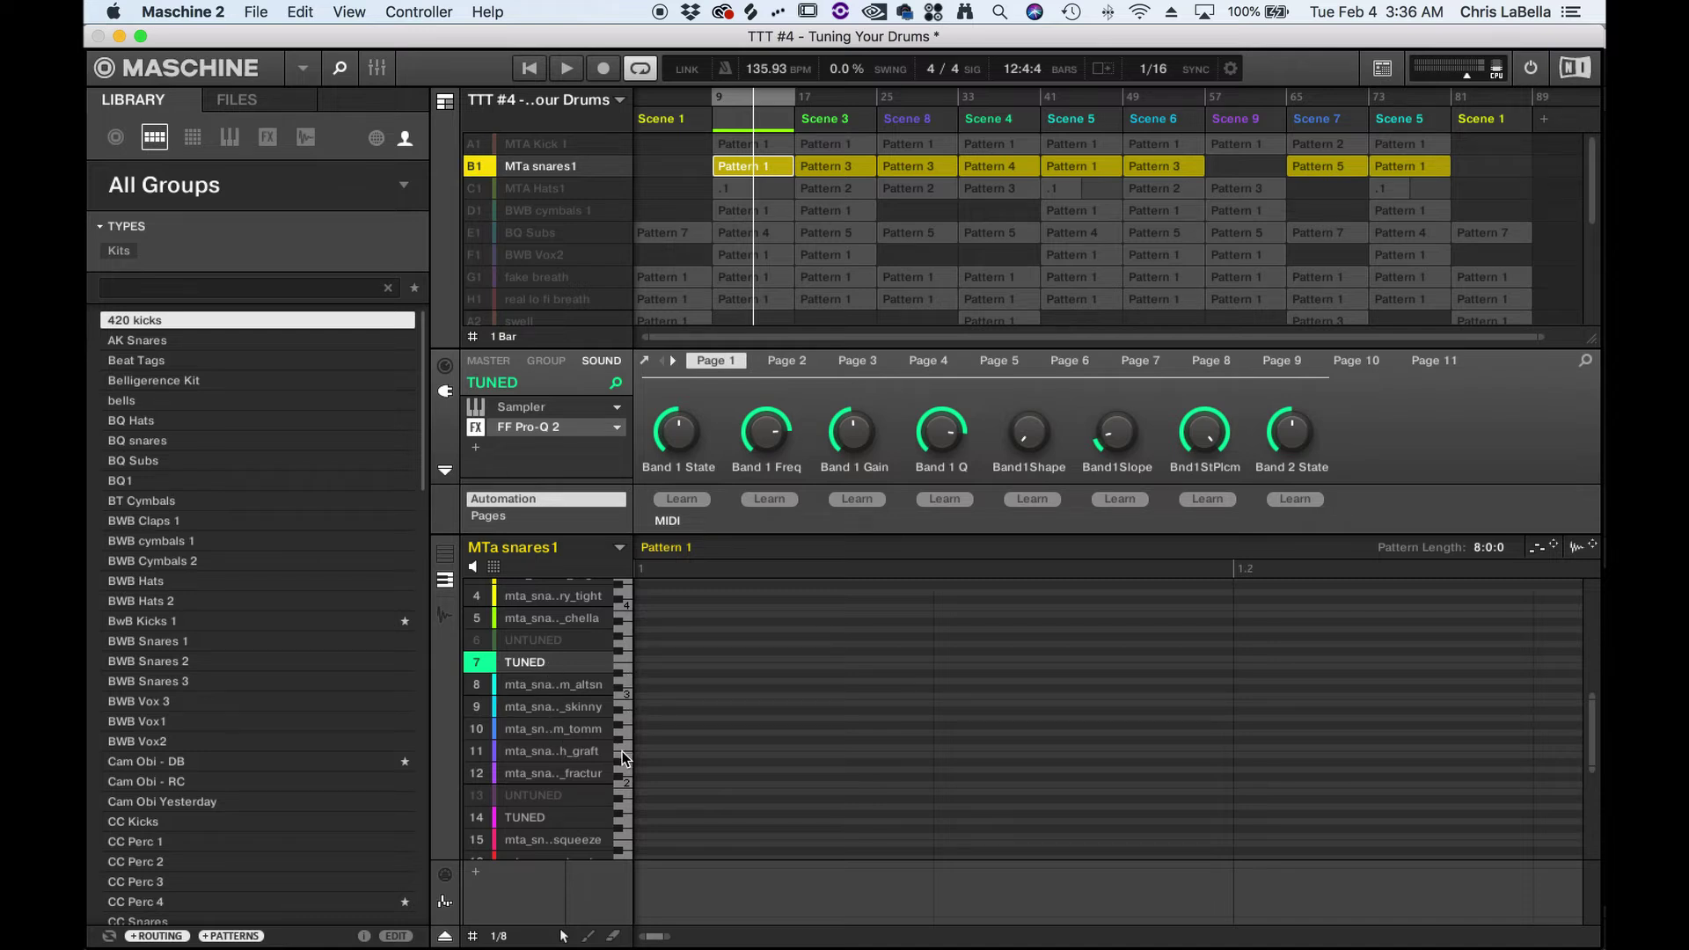
{"action": "left_click", "coordinate": [623, 678]}
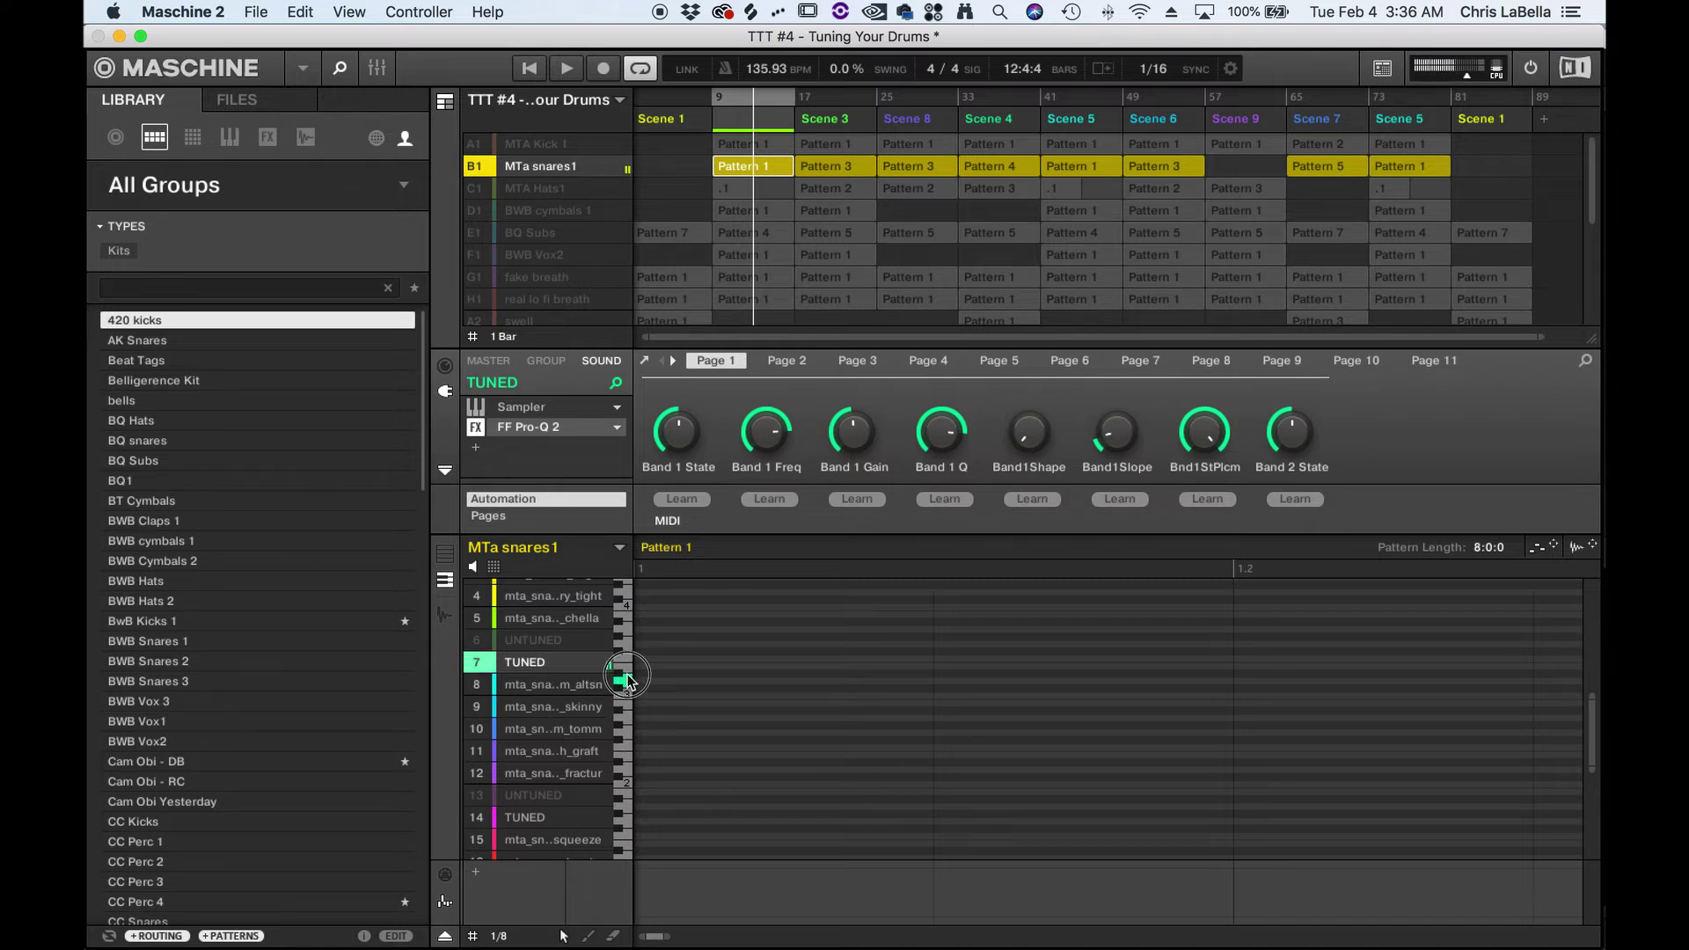
{"action": "key", "text": "space"}
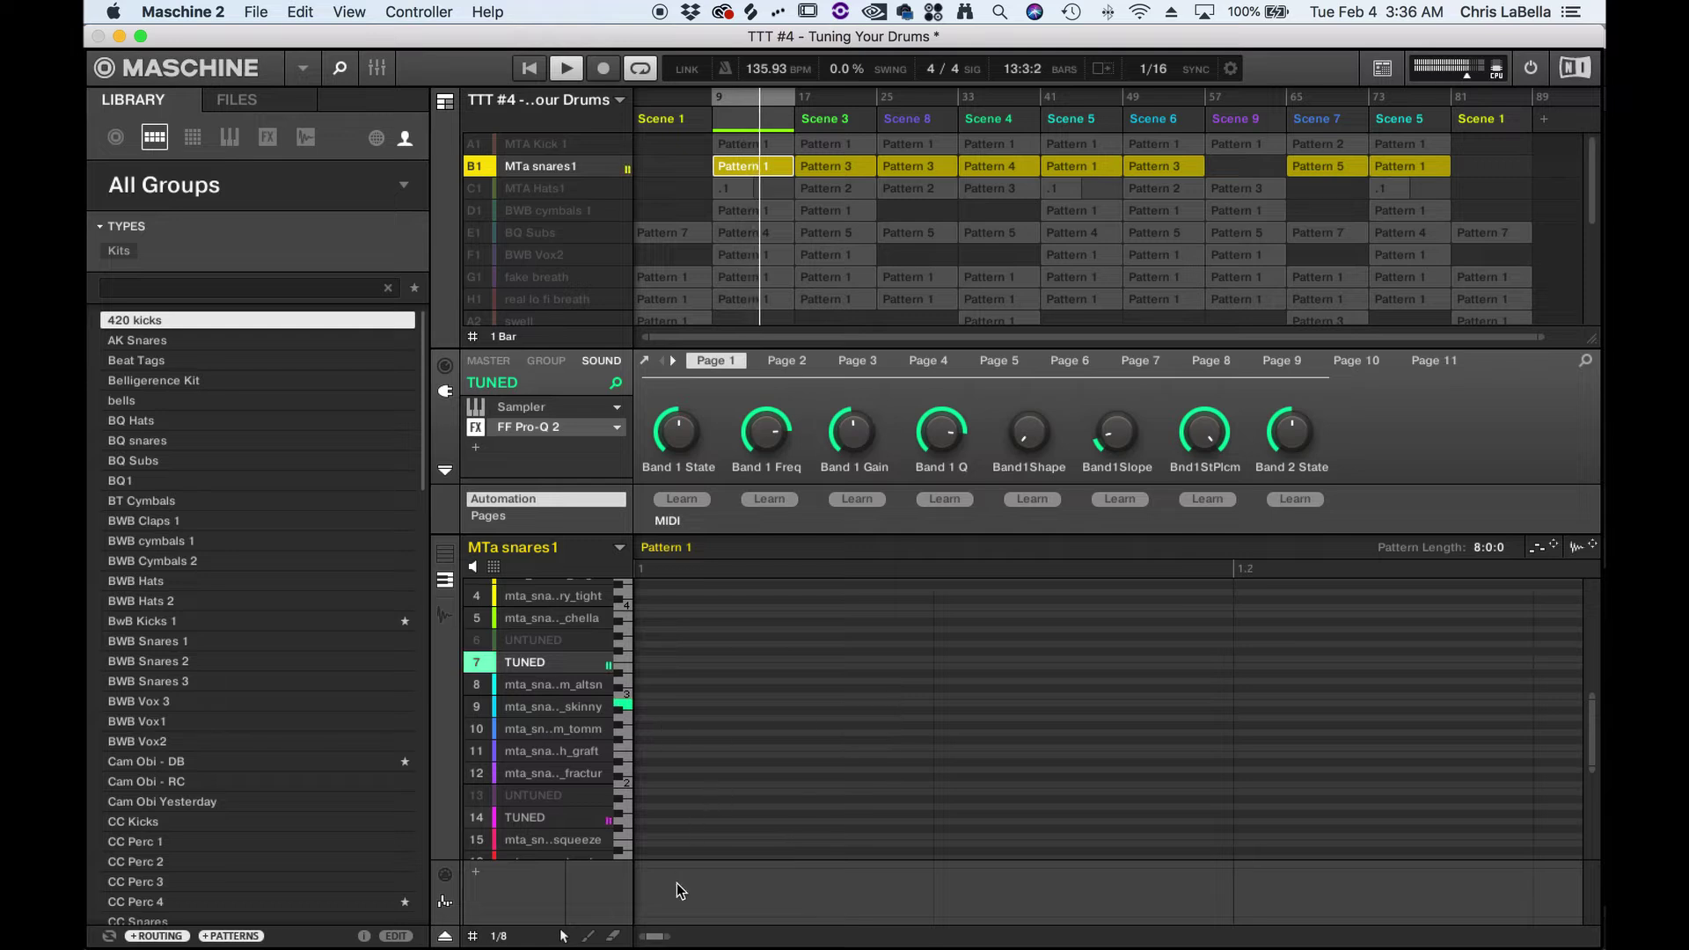
{"action": "left_click_drag", "start_coordinate": [669, 936], "coordinate": [837, 936]}
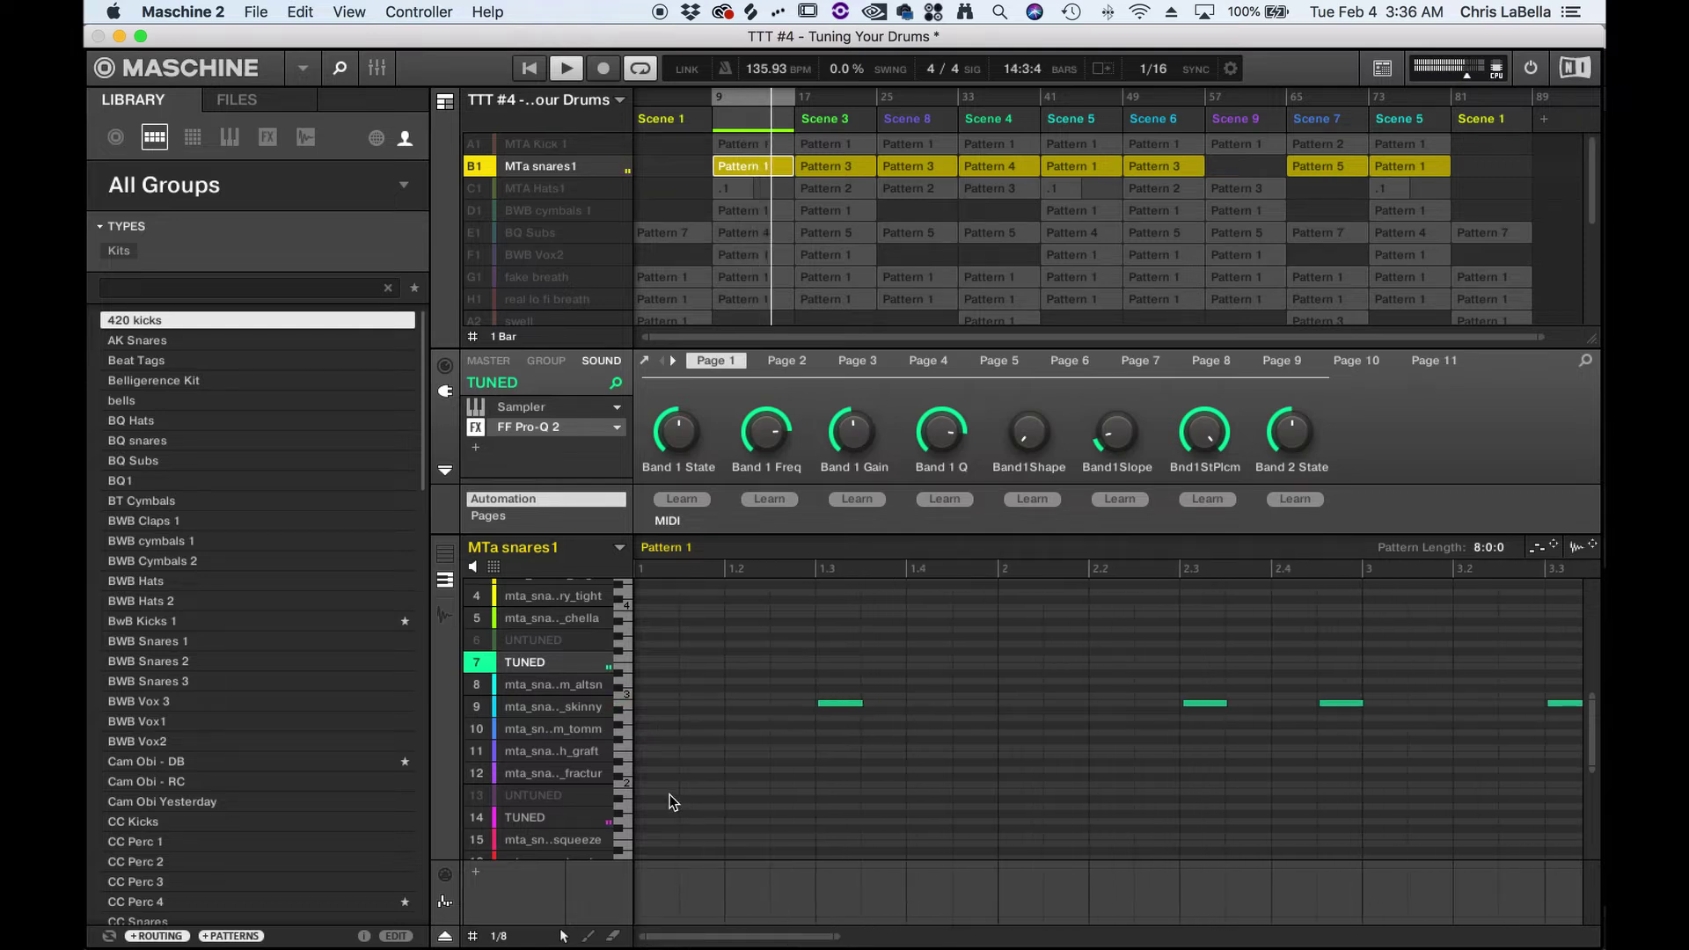
{"action": "key", "text": "space"}
Step: Compare the pitches of the TUNED snares in slots 7 and 14 key by key, and replay the section
{"action": "left_click", "coordinate": [628, 708]}
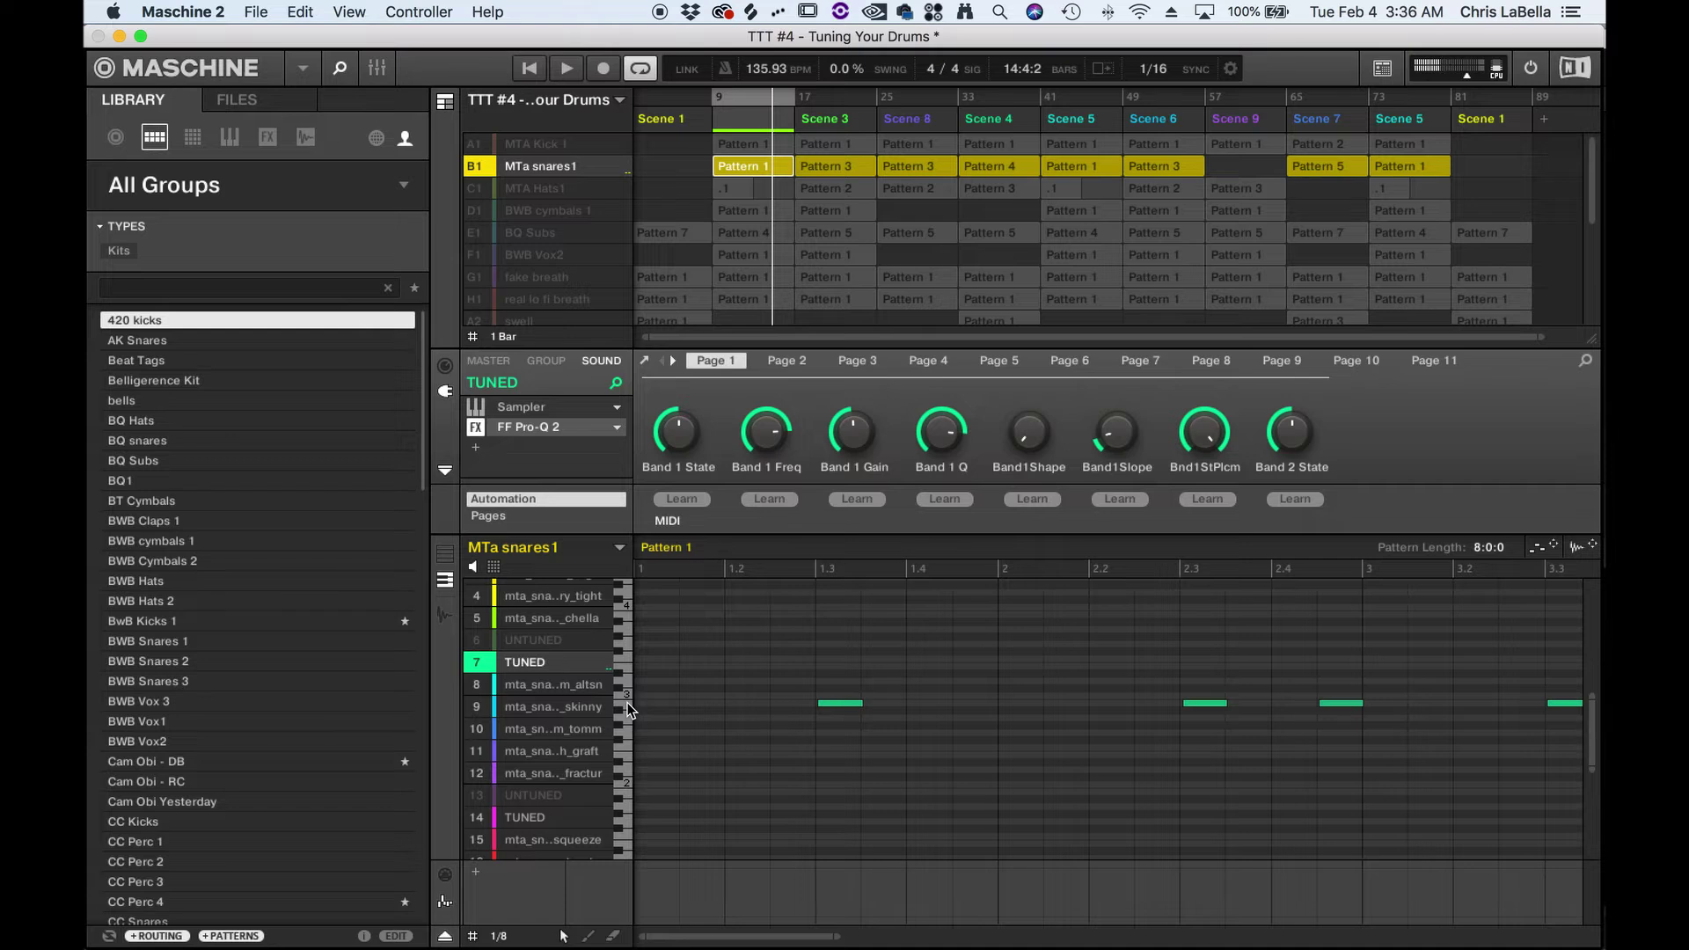
{"action": "left_click", "coordinate": [628, 708]}
{"action": "left_click", "coordinate": [629, 675]}
{"action": "left_click", "coordinate": [538, 817]}
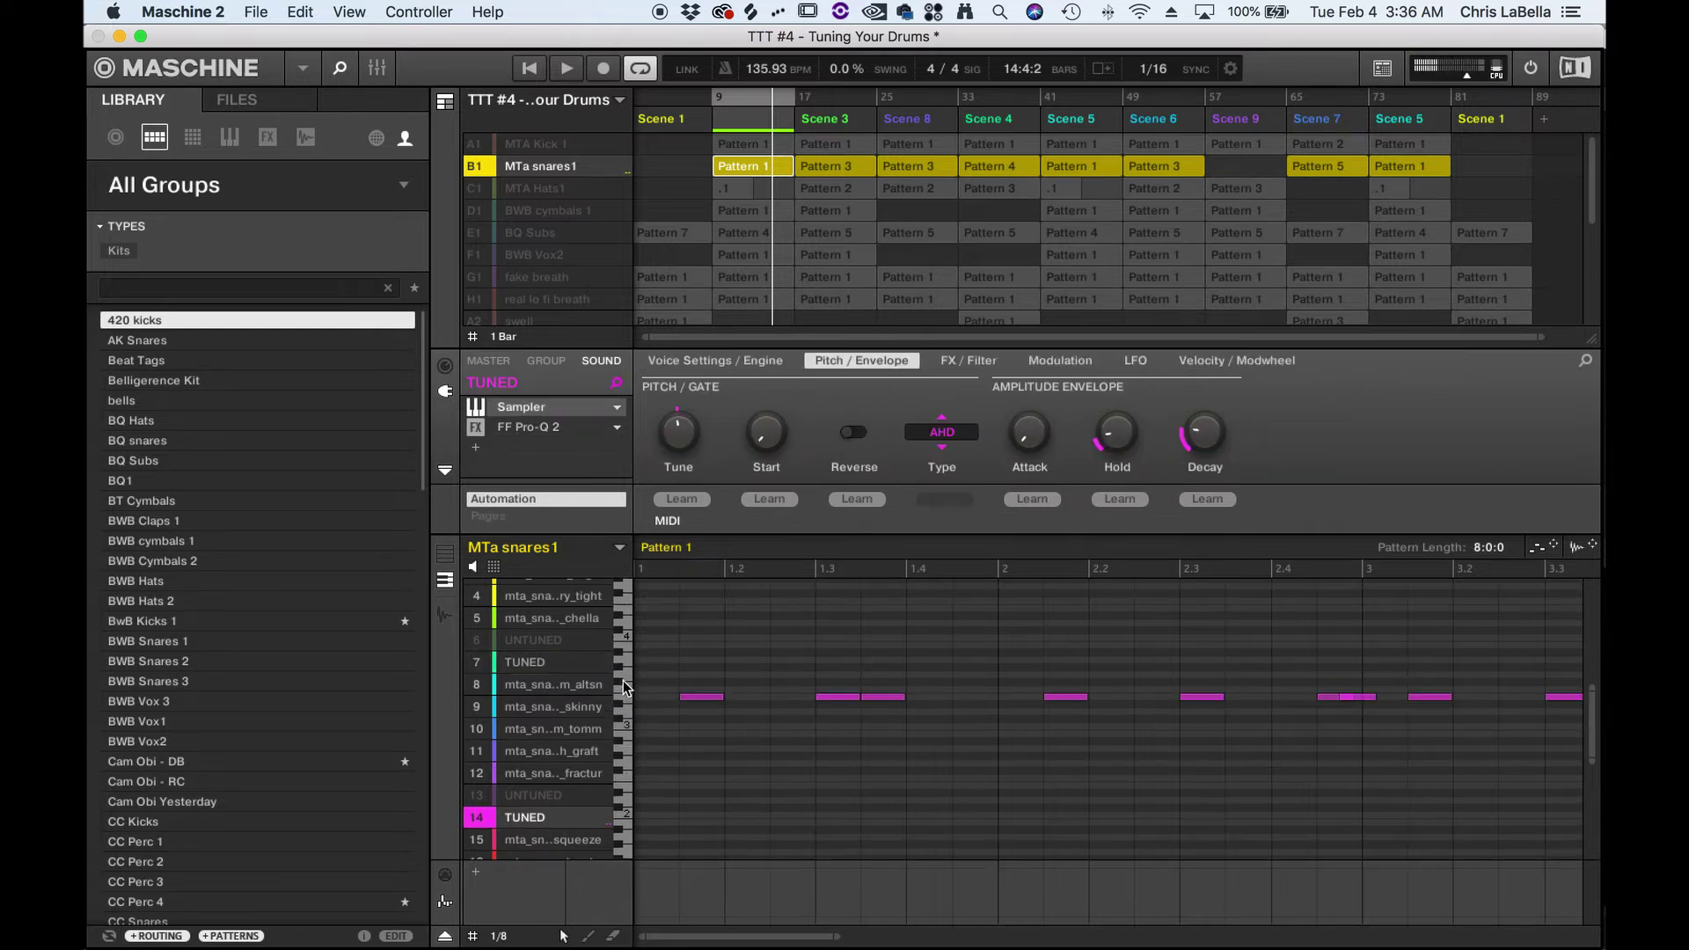
{"action": "left_click", "coordinate": [626, 700]}
{"action": "left_click", "coordinate": [541, 661]}
{"action": "left_click", "coordinate": [622, 701]}
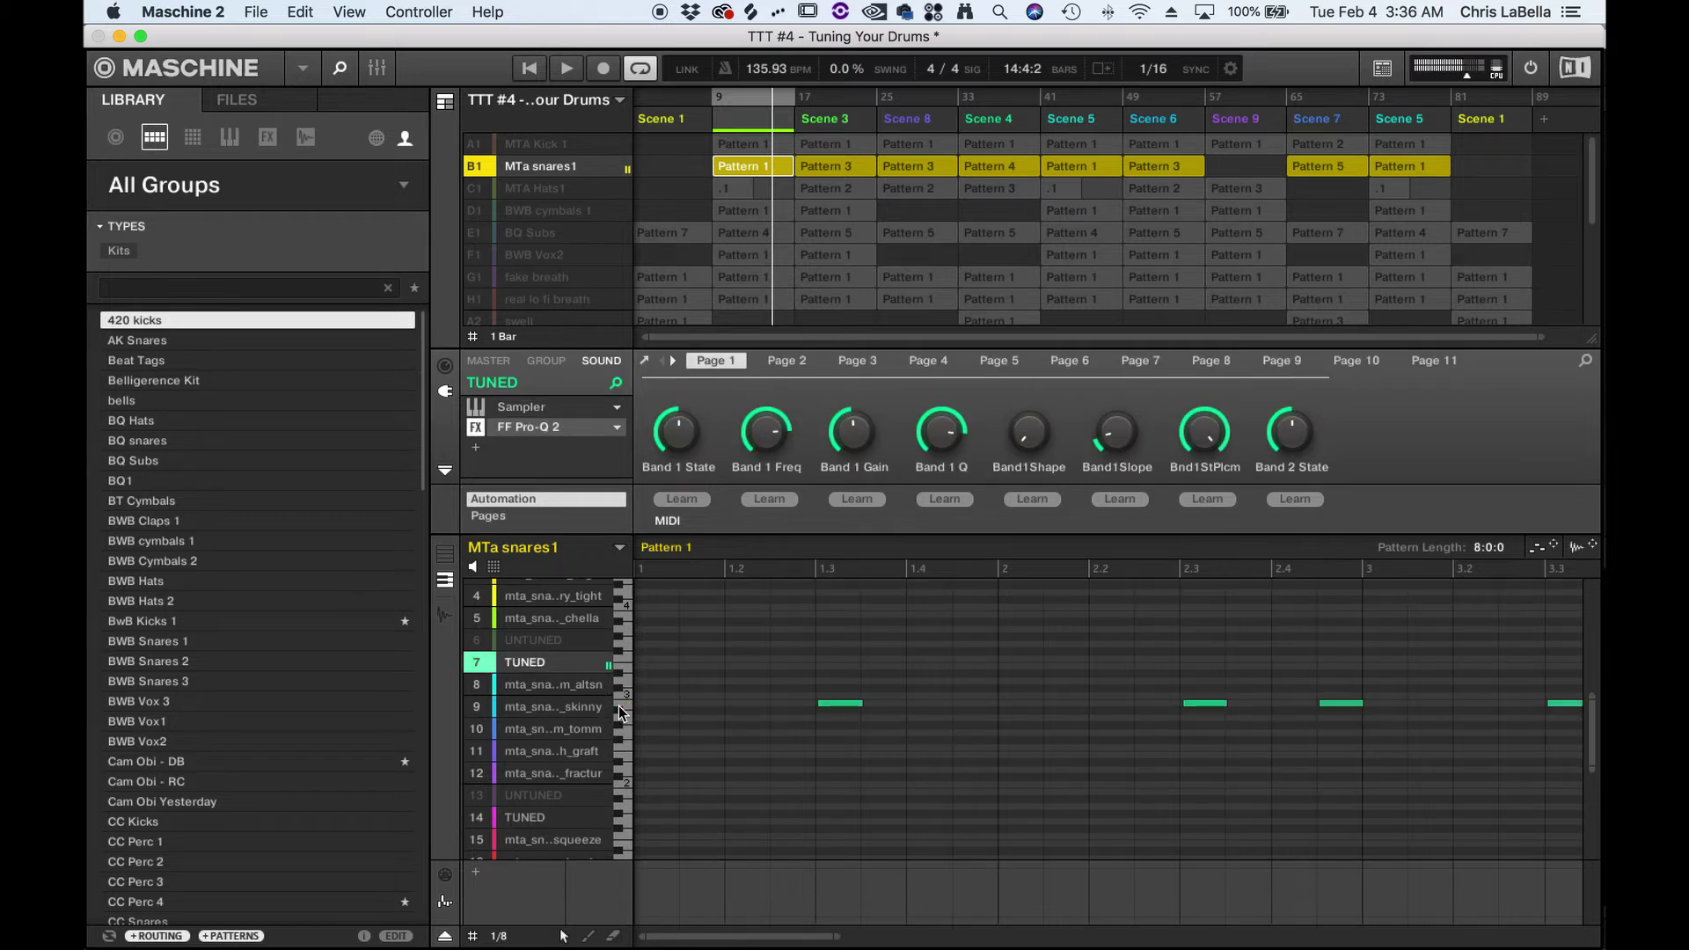
{"action": "key", "text": "space"}
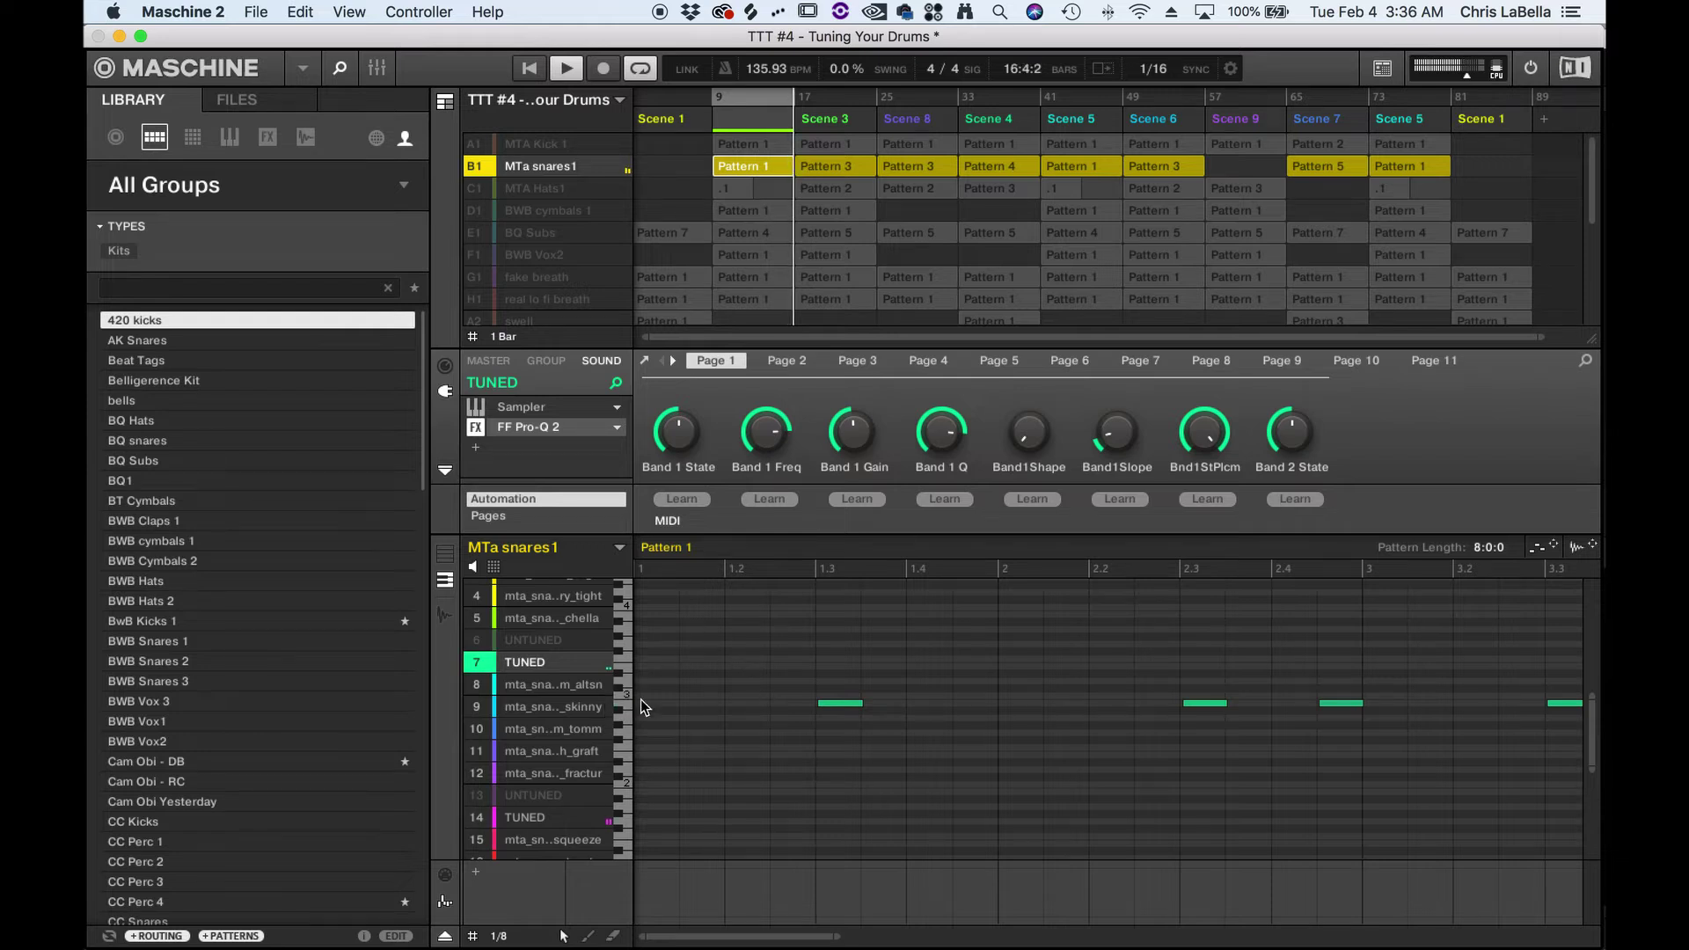
{"action": "key", "text": "space"}
Step: Switch both snare layers to their UNTUNED versions in slots 6 and 13, and play the section for comparison
{"action": "left_click", "coordinate": [487, 642]}
{"action": "left_click", "coordinate": [482, 663]}
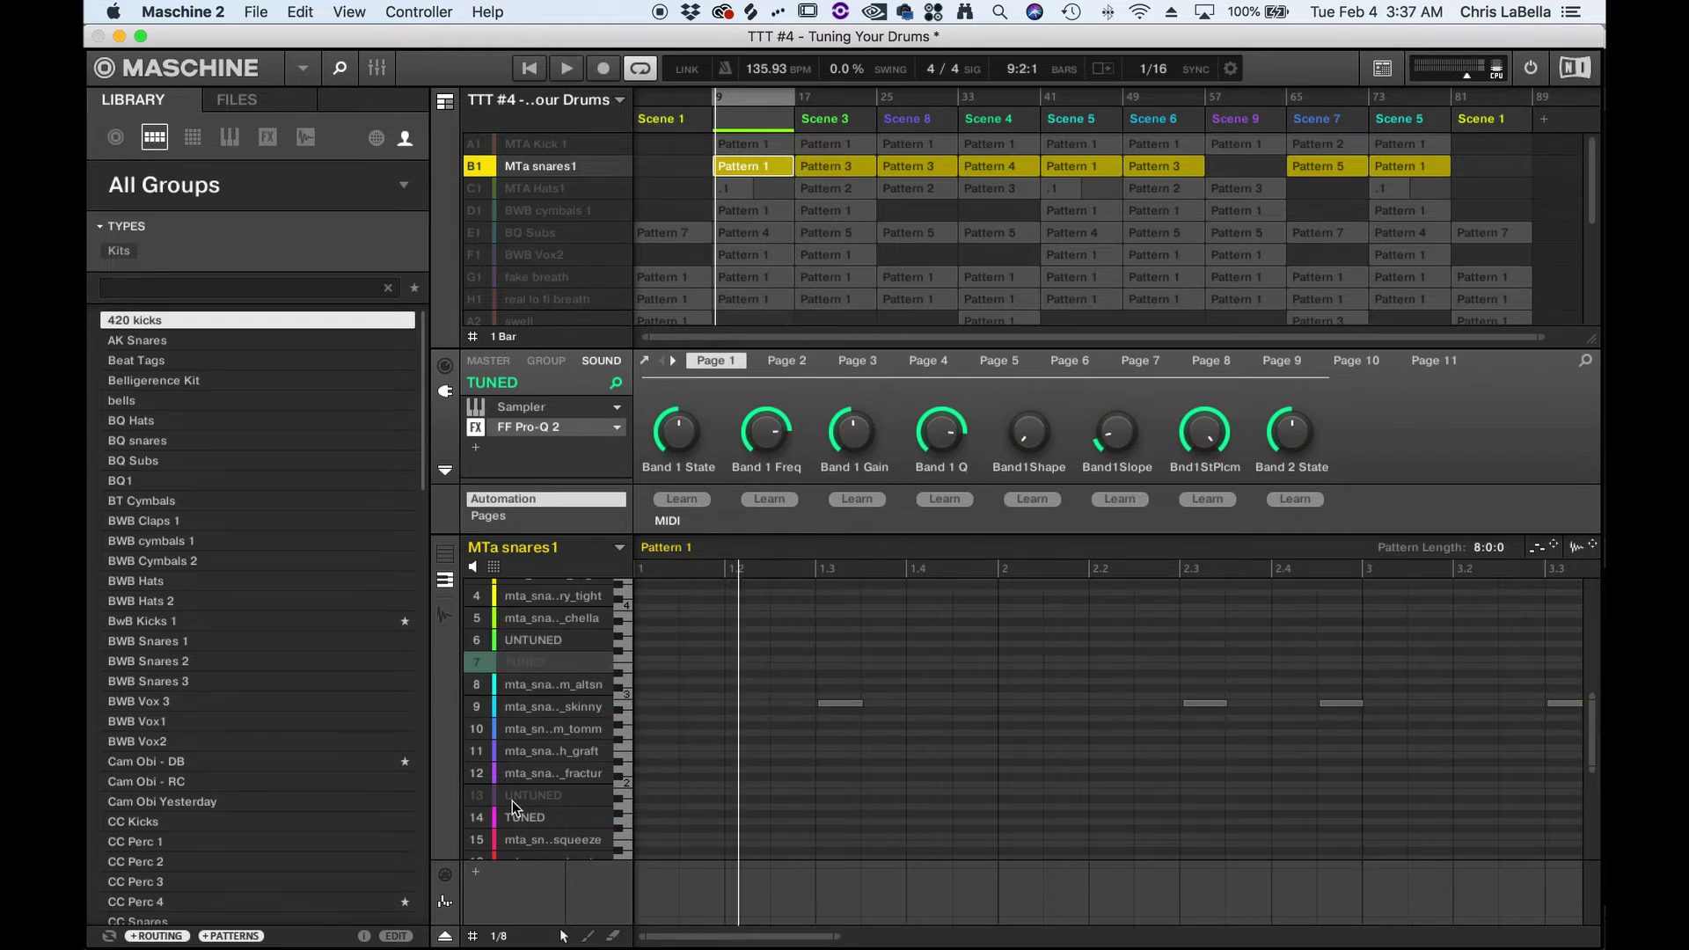
{"action": "key", "text": "space"}
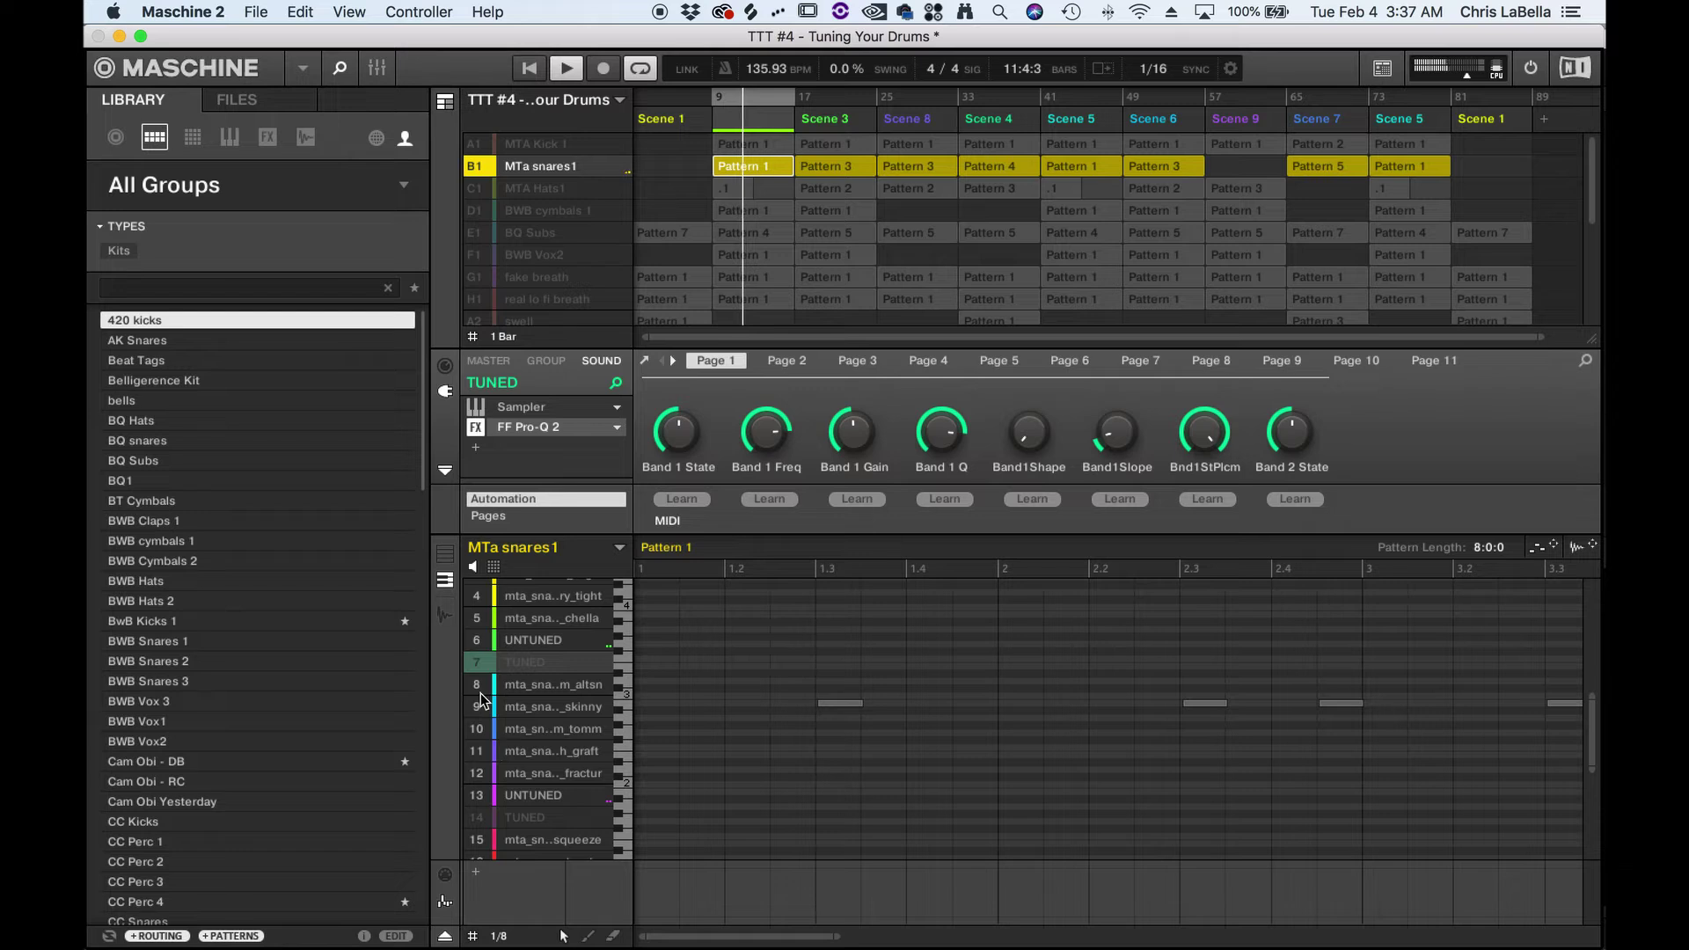
{"action": "key", "text": "space"}
Step: Switch both snare layers back to the TUNED versions in slots 7 and 14, and play the section
{"action": "left_click", "coordinate": [476, 639]}
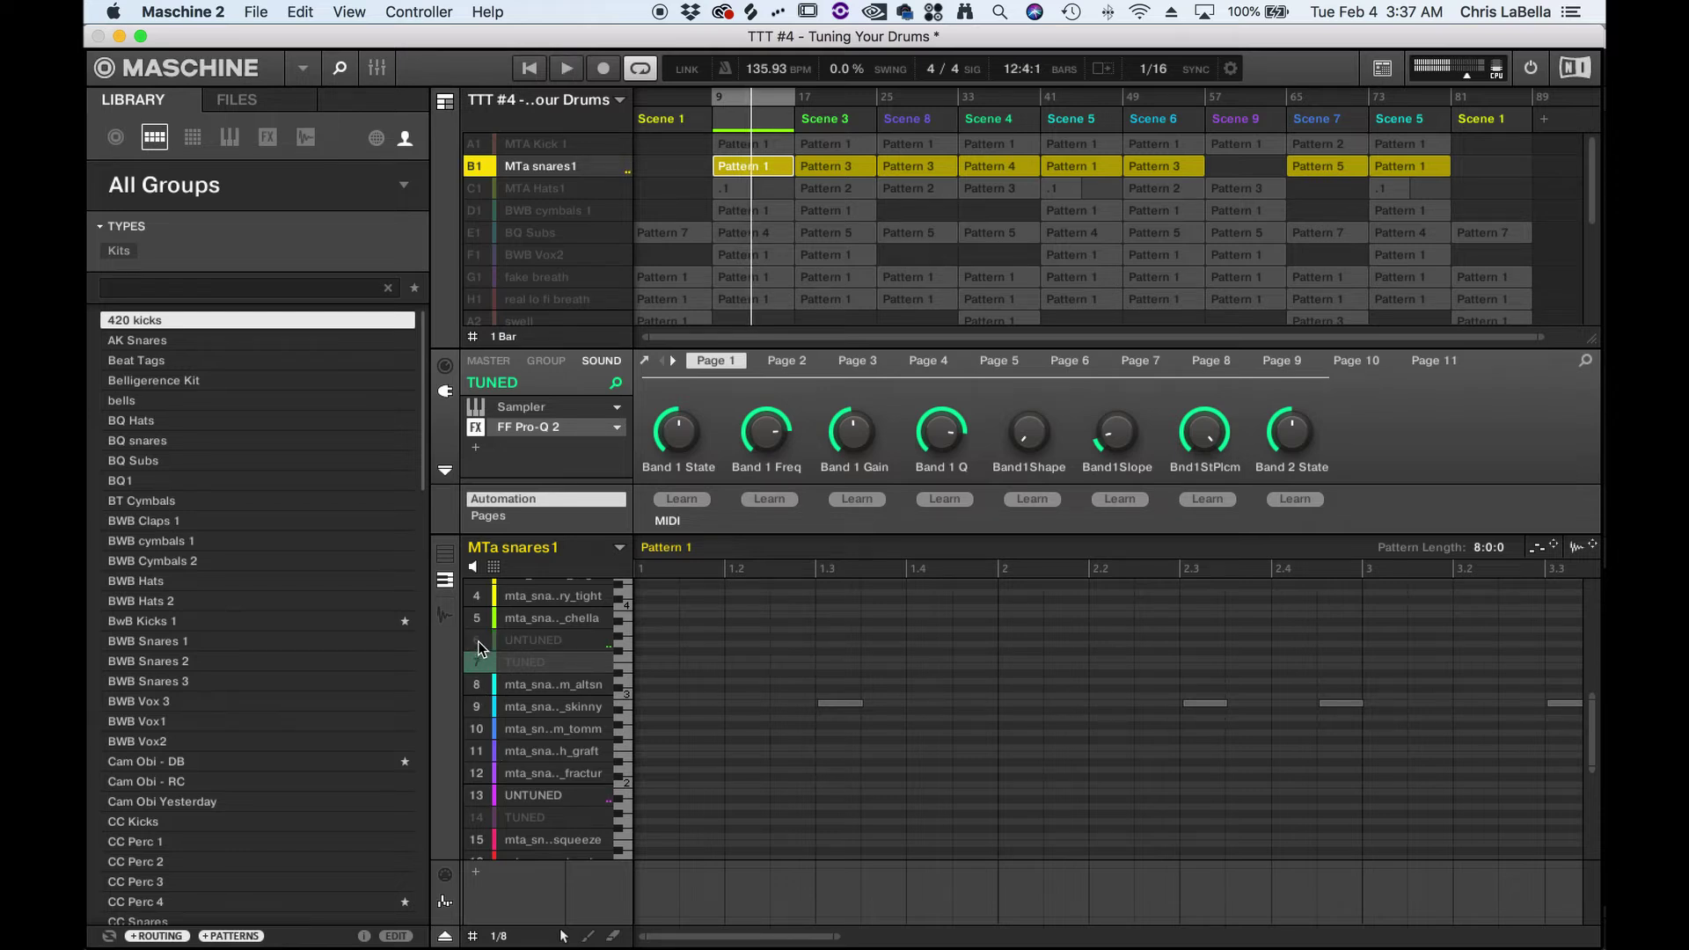
{"action": "left_click", "coordinate": [476, 661]}
{"action": "left_click", "coordinate": [476, 794]}
{"action": "left_click", "coordinate": [476, 816]}
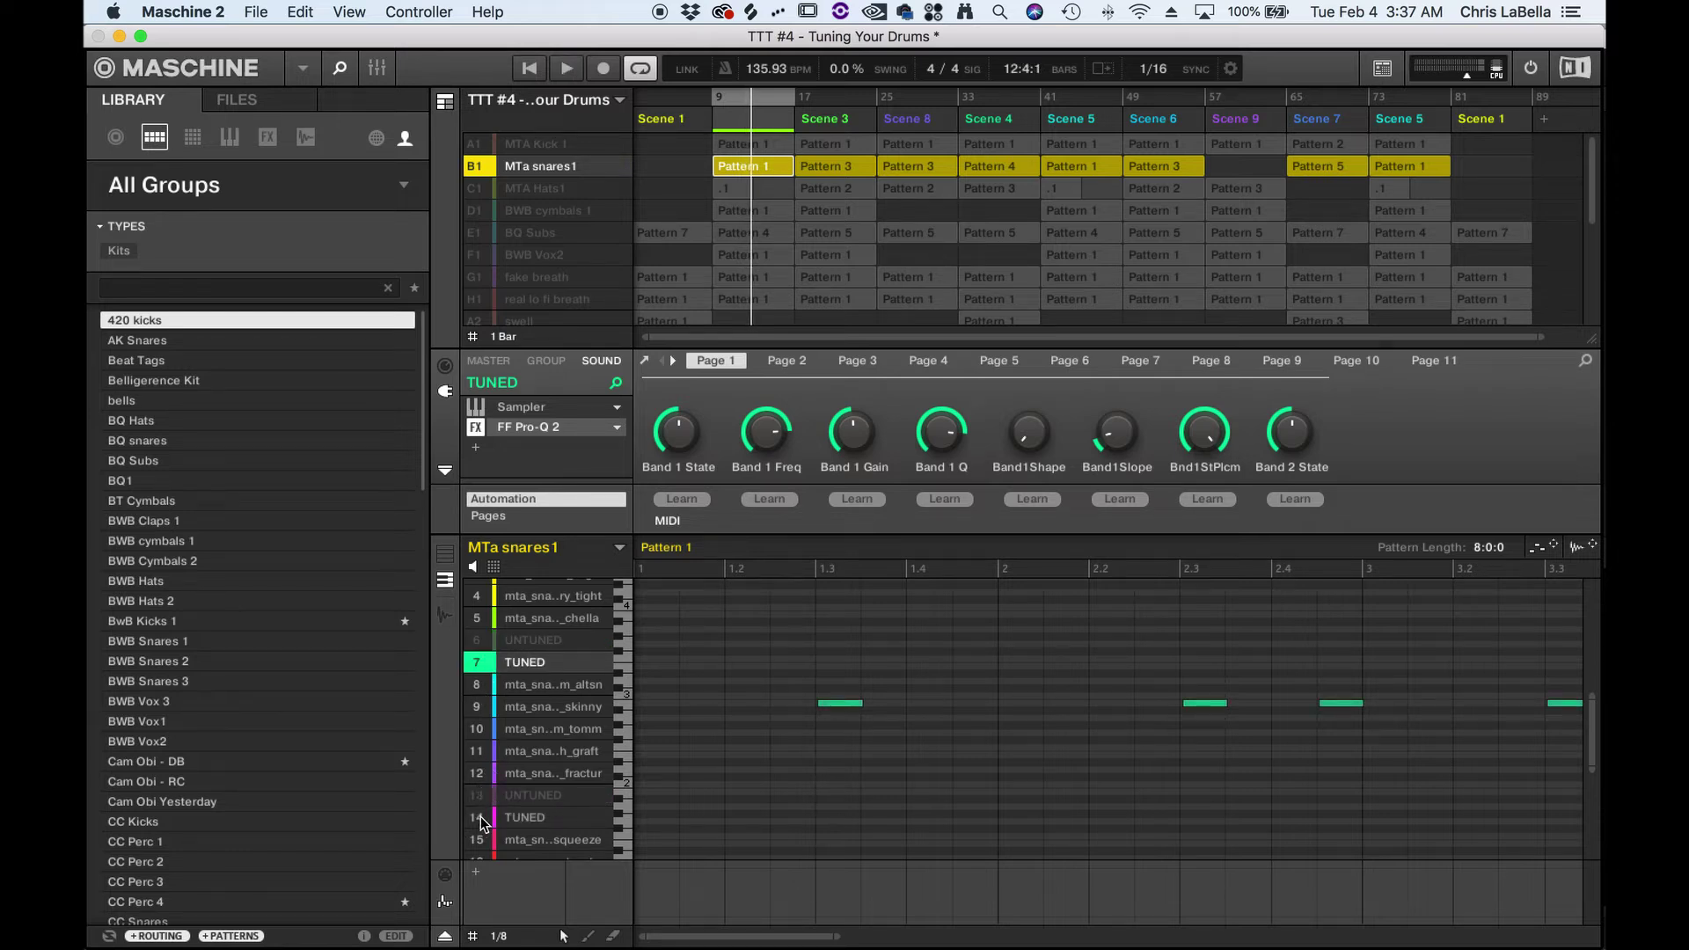
{"action": "key", "text": "space"}
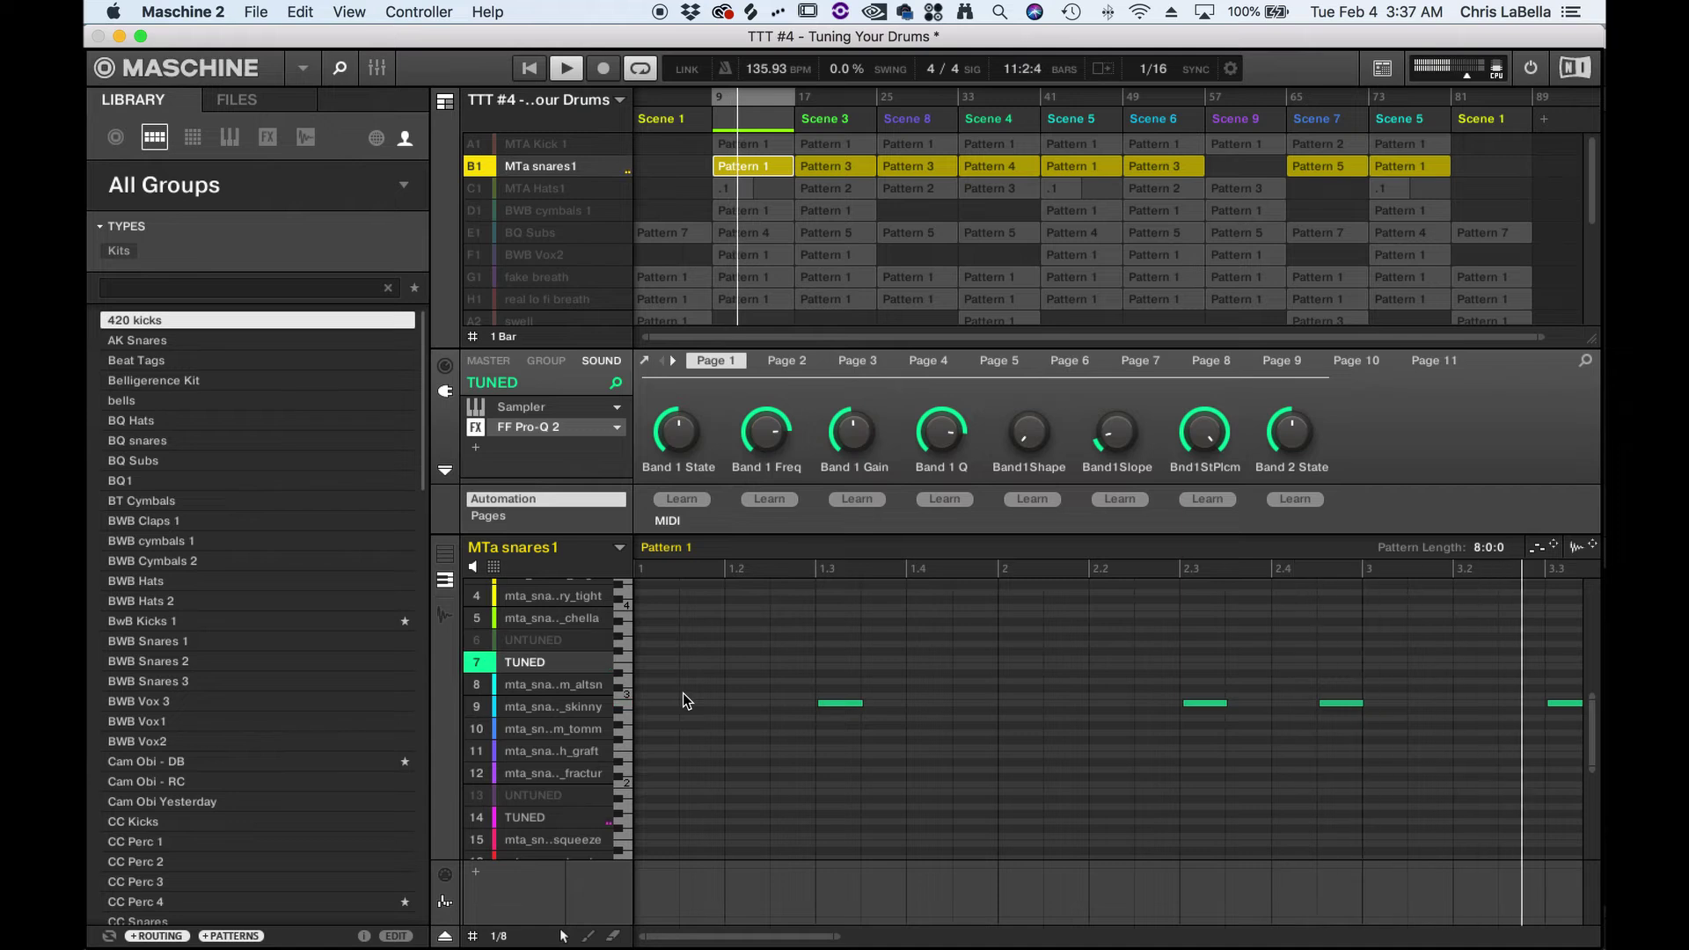
Step: Open the MTA Hats1 group, keep it unmuted with the kick and snare groups muted, and start playback
{"action": "left_click", "coordinate": [519, 187]}
{"action": "key", "text": "space"}
{"action": "left_click", "coordinate": [477, 166]}
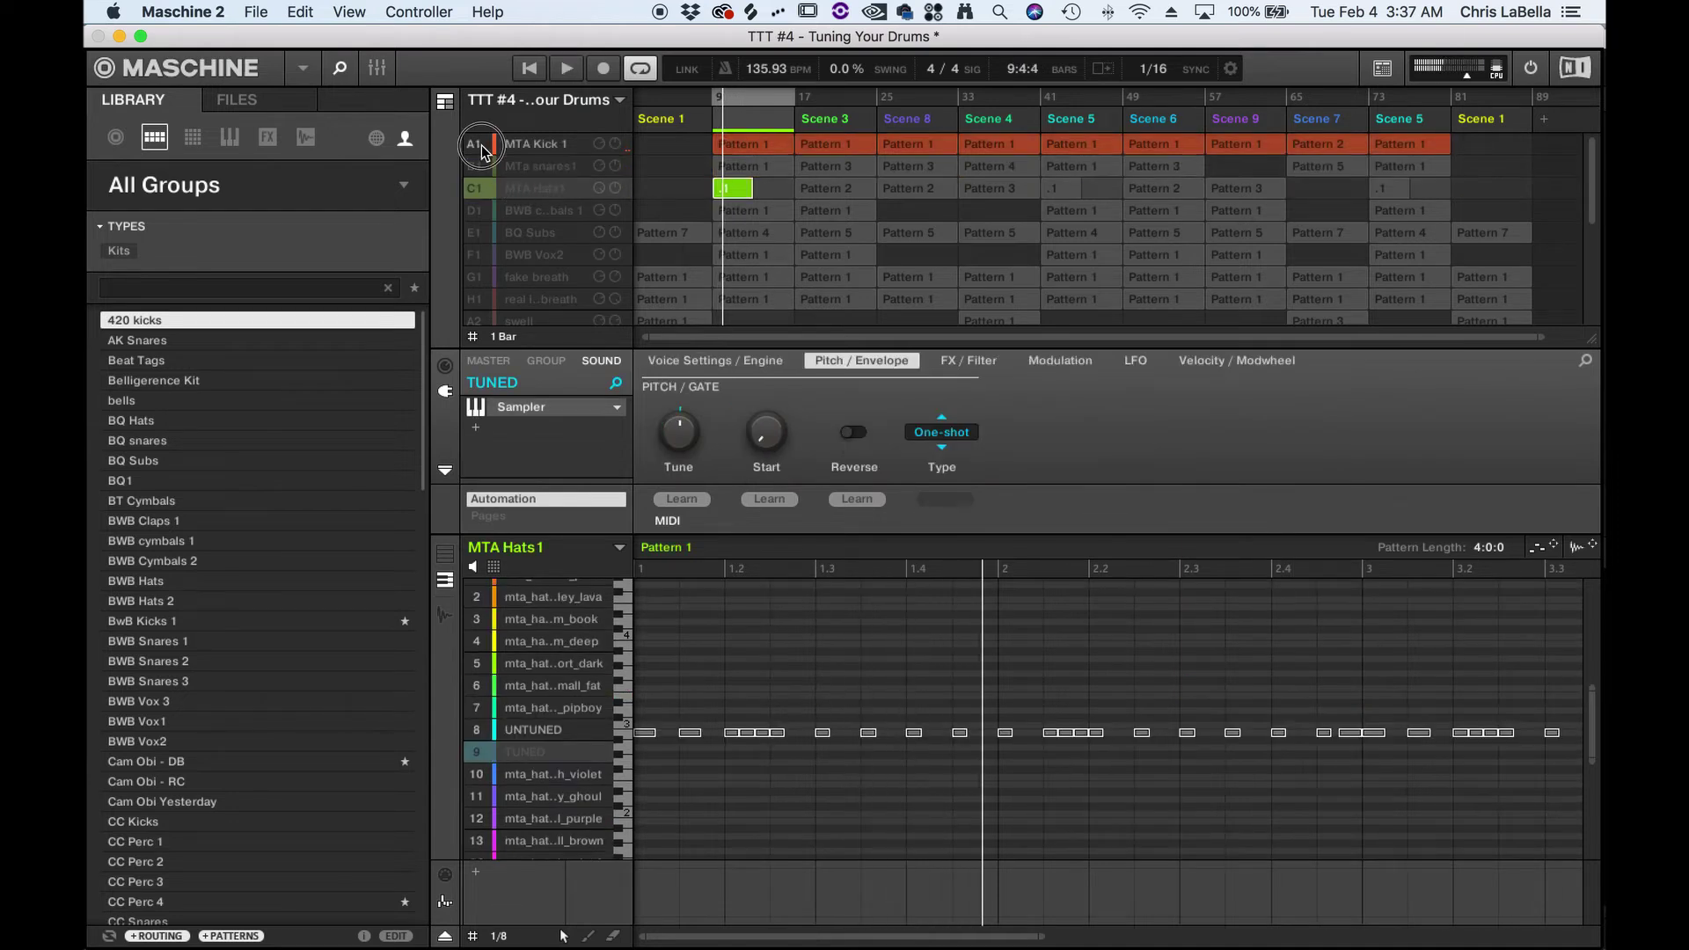
{"action": "left_click", "coordinate": [476, 144]}
{"action": "left_click", "coordinate": [478, 188]}
{"action": "key", "text": "space"}
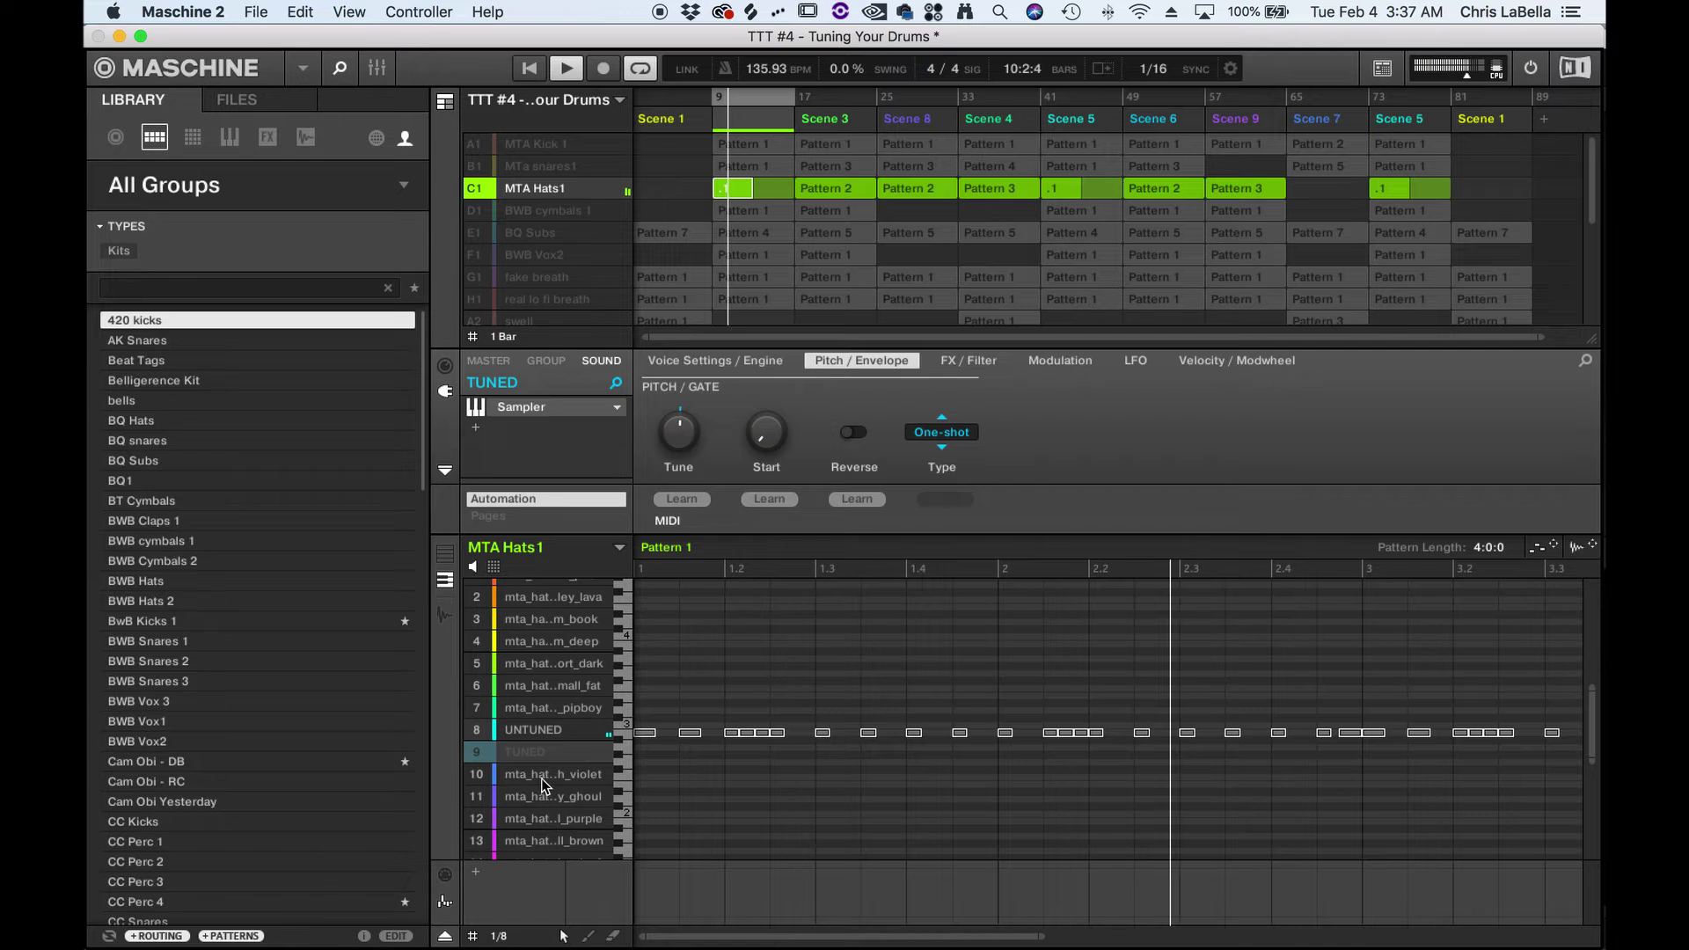
Step: Select the UNTUNED hat in slot 8, lower its Tune, and play the section
{"action": "left_click", "coordinate": [514, 730]}
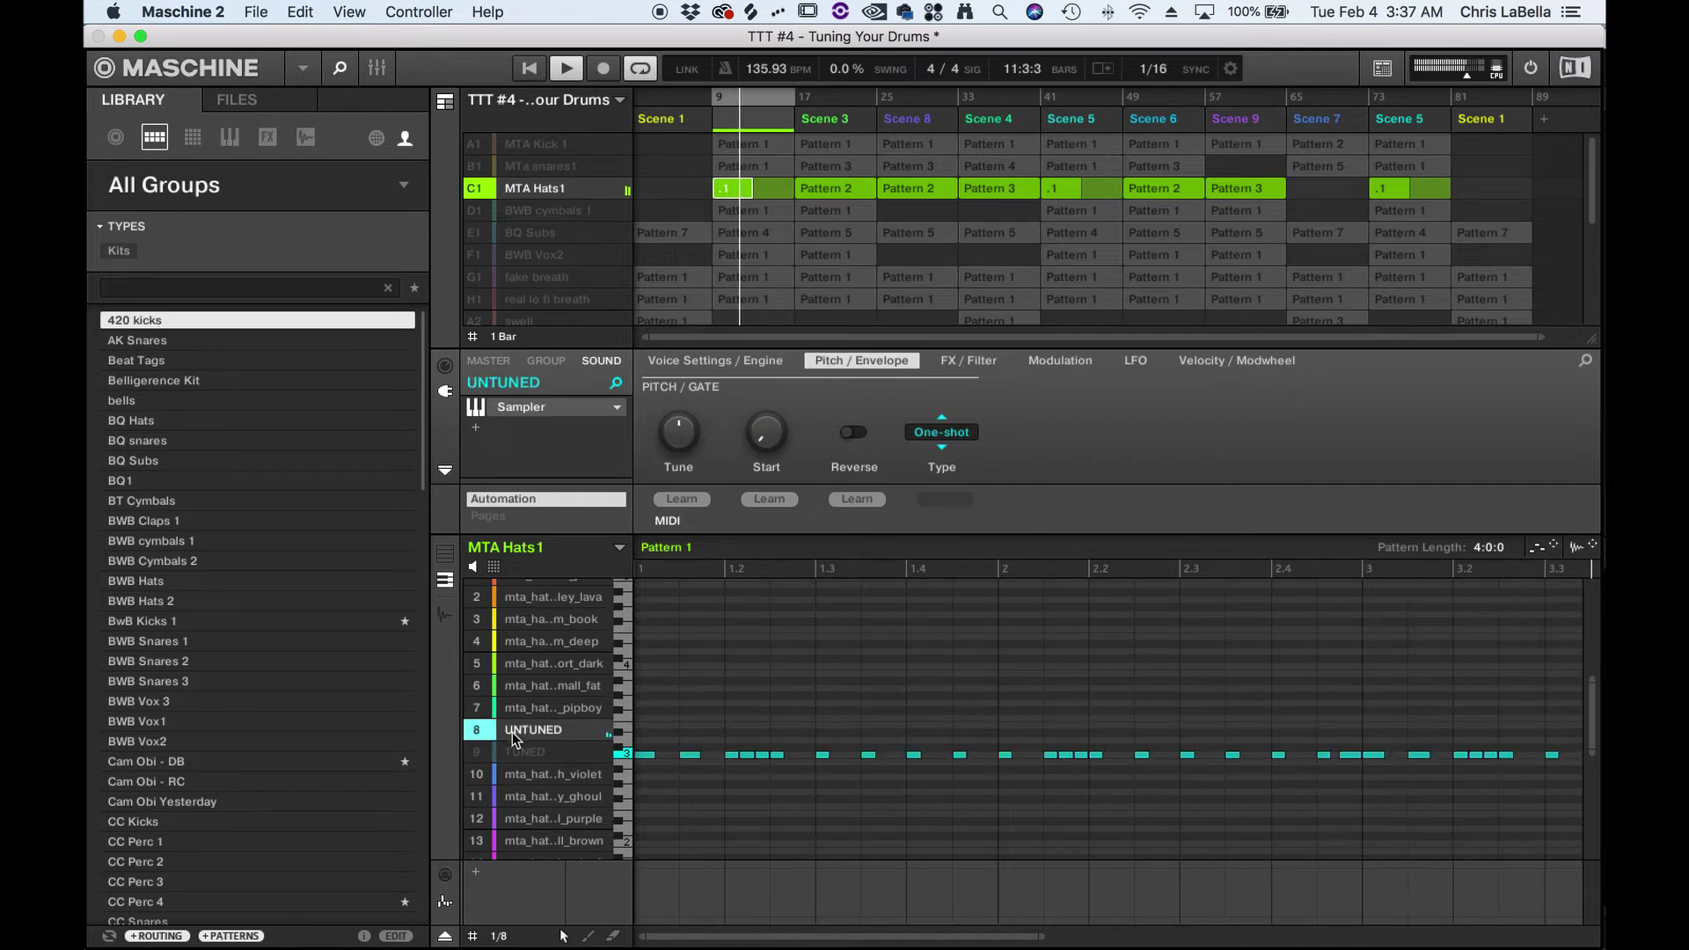
{"action": "key", "text": "space"}
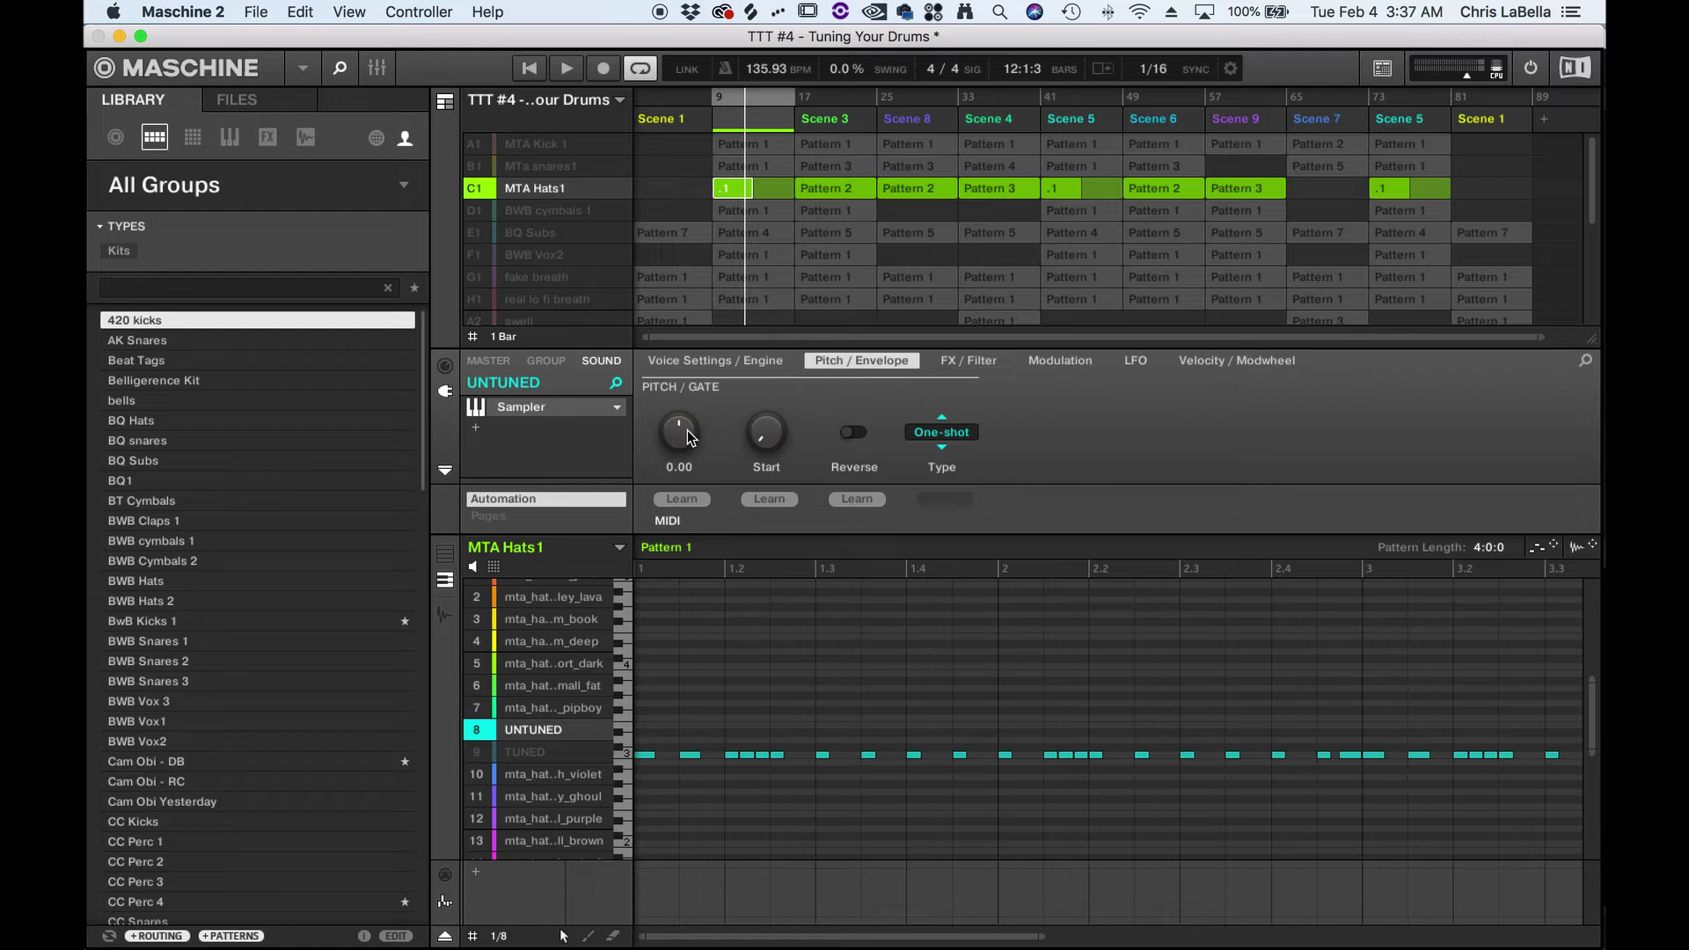
{"action": "left_click", "coordinate": [630, 743]}
{"action": "key", "text": "space"}
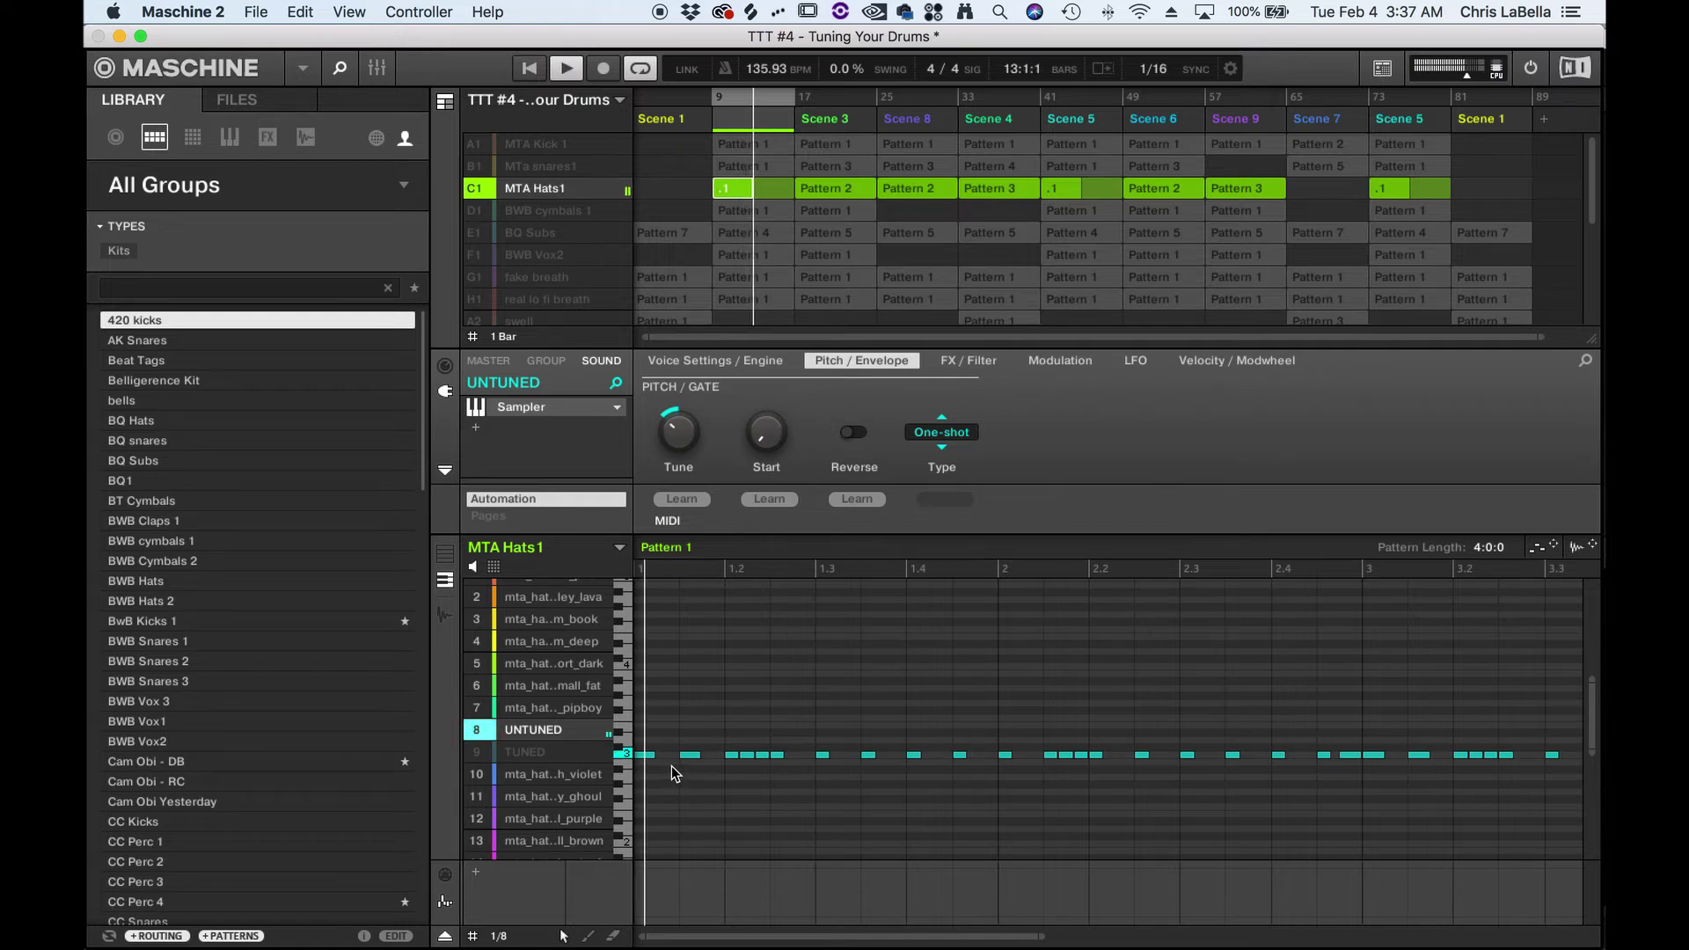
Step: Audition the UNTUNED hat on higher piano-roll keys and stop playback
{"action": "left_click", "coordinate": [630, 717]}
{"action": "left_click", "coordinate": [632, 699]}
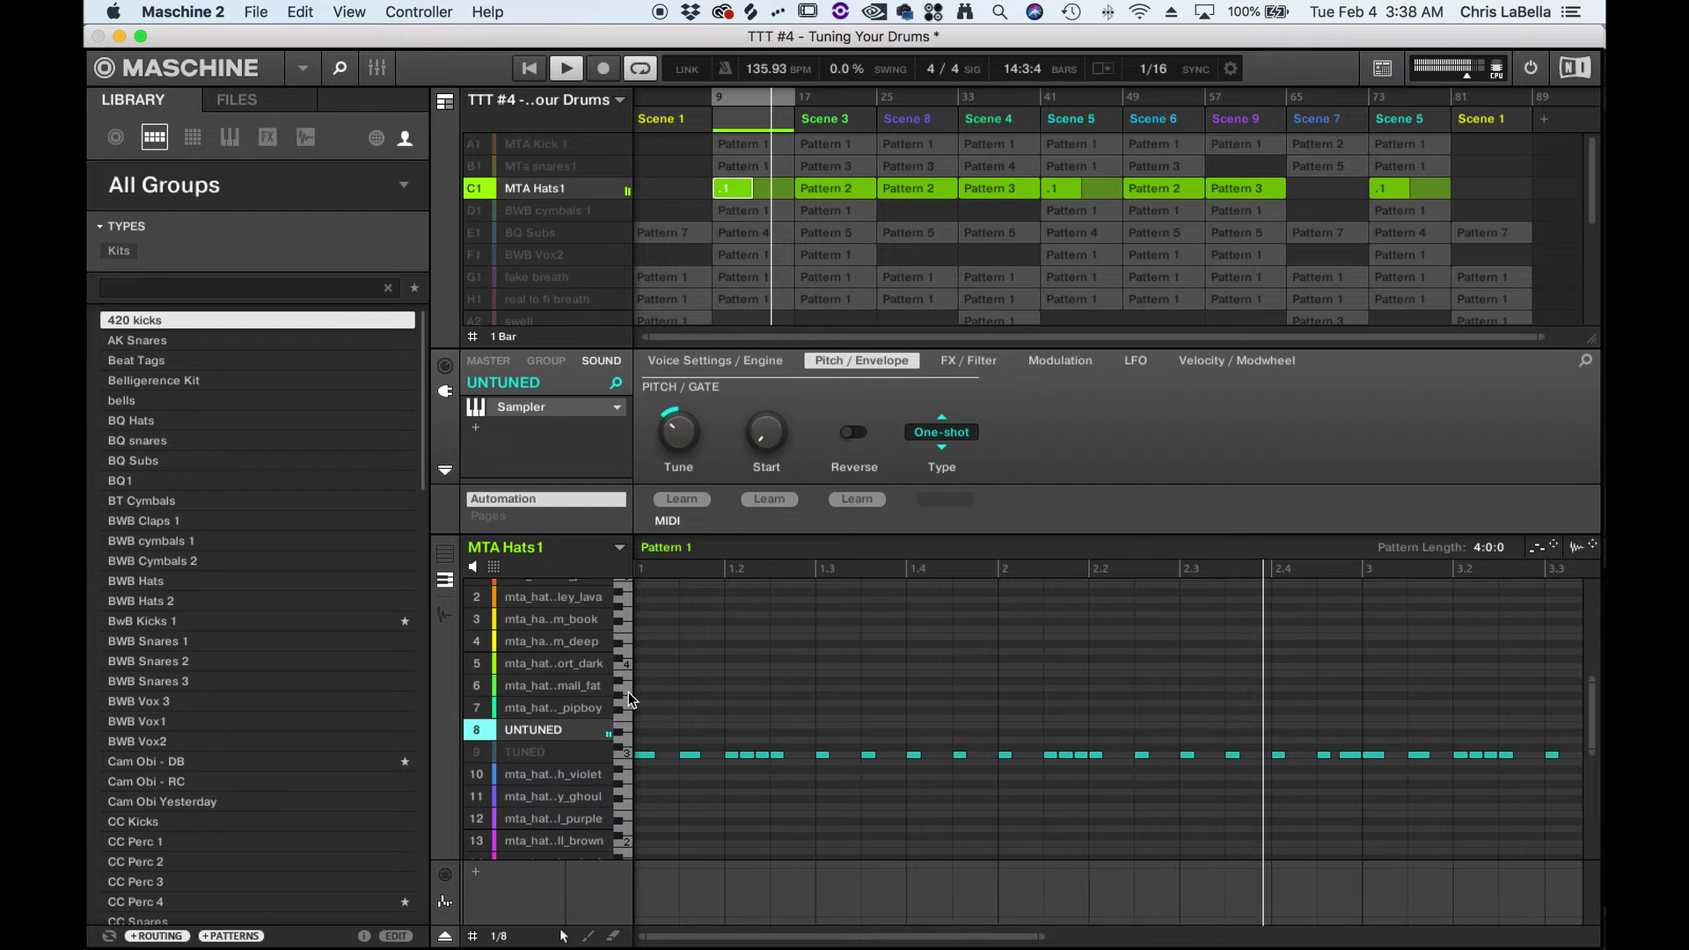
{"action": "key", "text": "space"}
{"action": "left_click", "coordinate": [624, 704]}
{"action": "left_click_drag", "start_coordinate": [625, 706], "coordinate": [625, 721]}
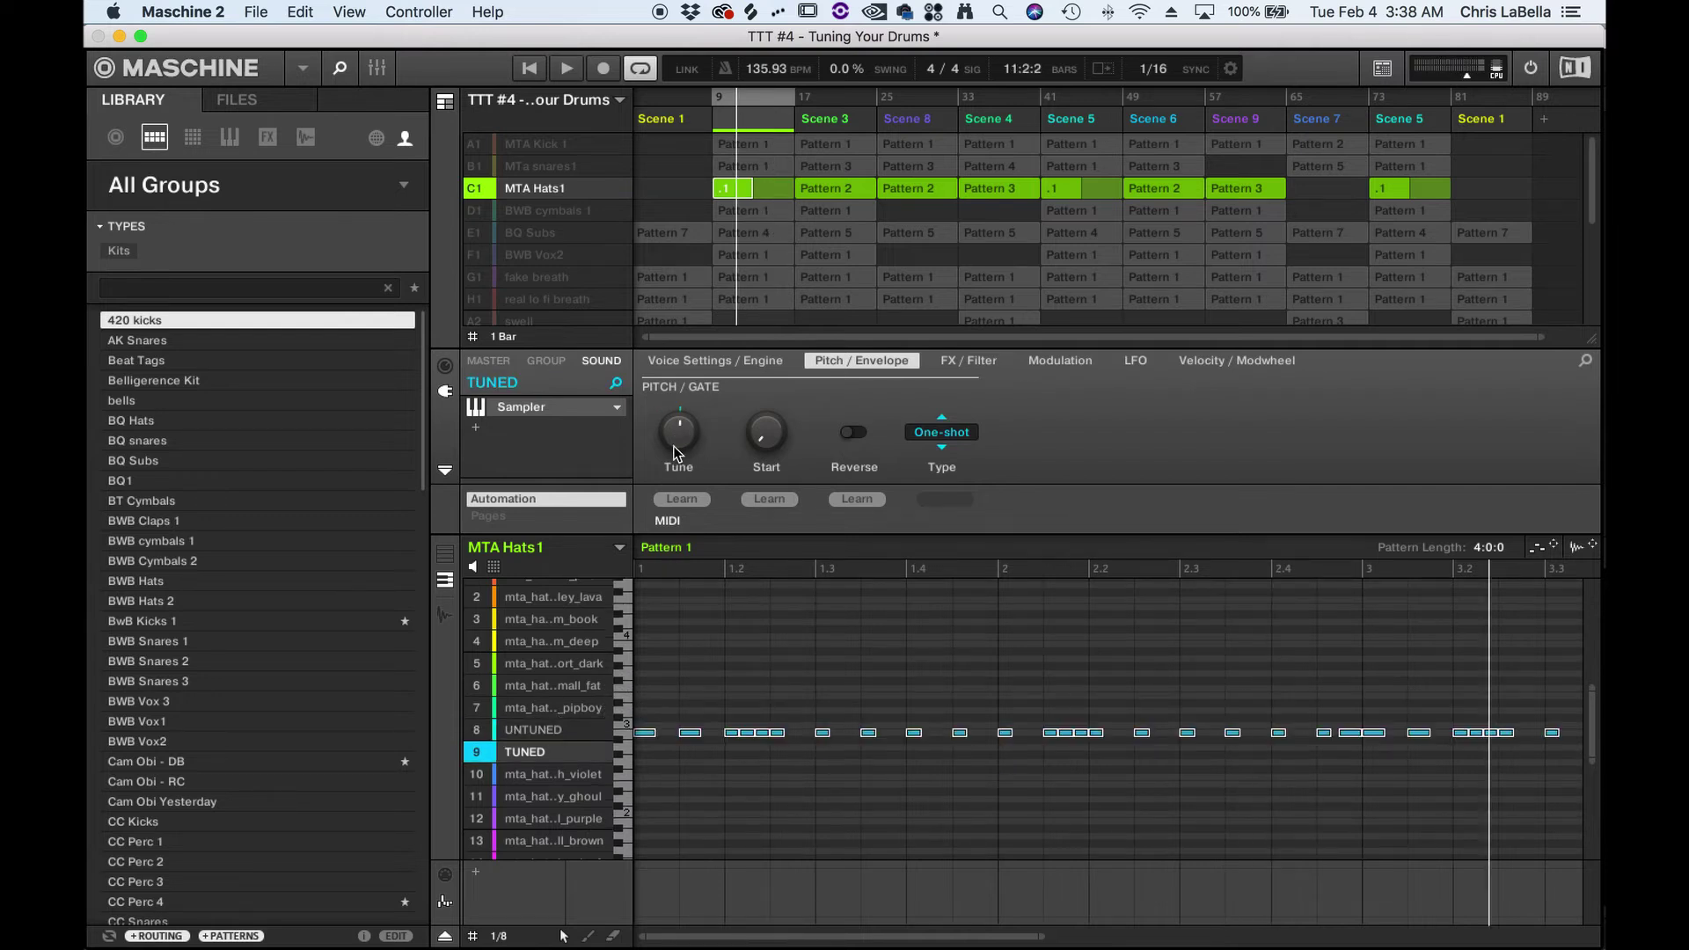
Step: Check the Tune of the TUNED hat in slot 9, audition its keys, and play it with the UNTUNED hat muted
{"action": "left_click_drag", "start_coordinate": [673, 452], "coordinate": [677, 418]}
{"action": "left_click", "coordinate": [631, 726]}
{"action": "left_click", "coordinate": [630, 735]}
{"action": "left_click", "coordinate": [630, 736]}
{"action": "key", "text": "space"}
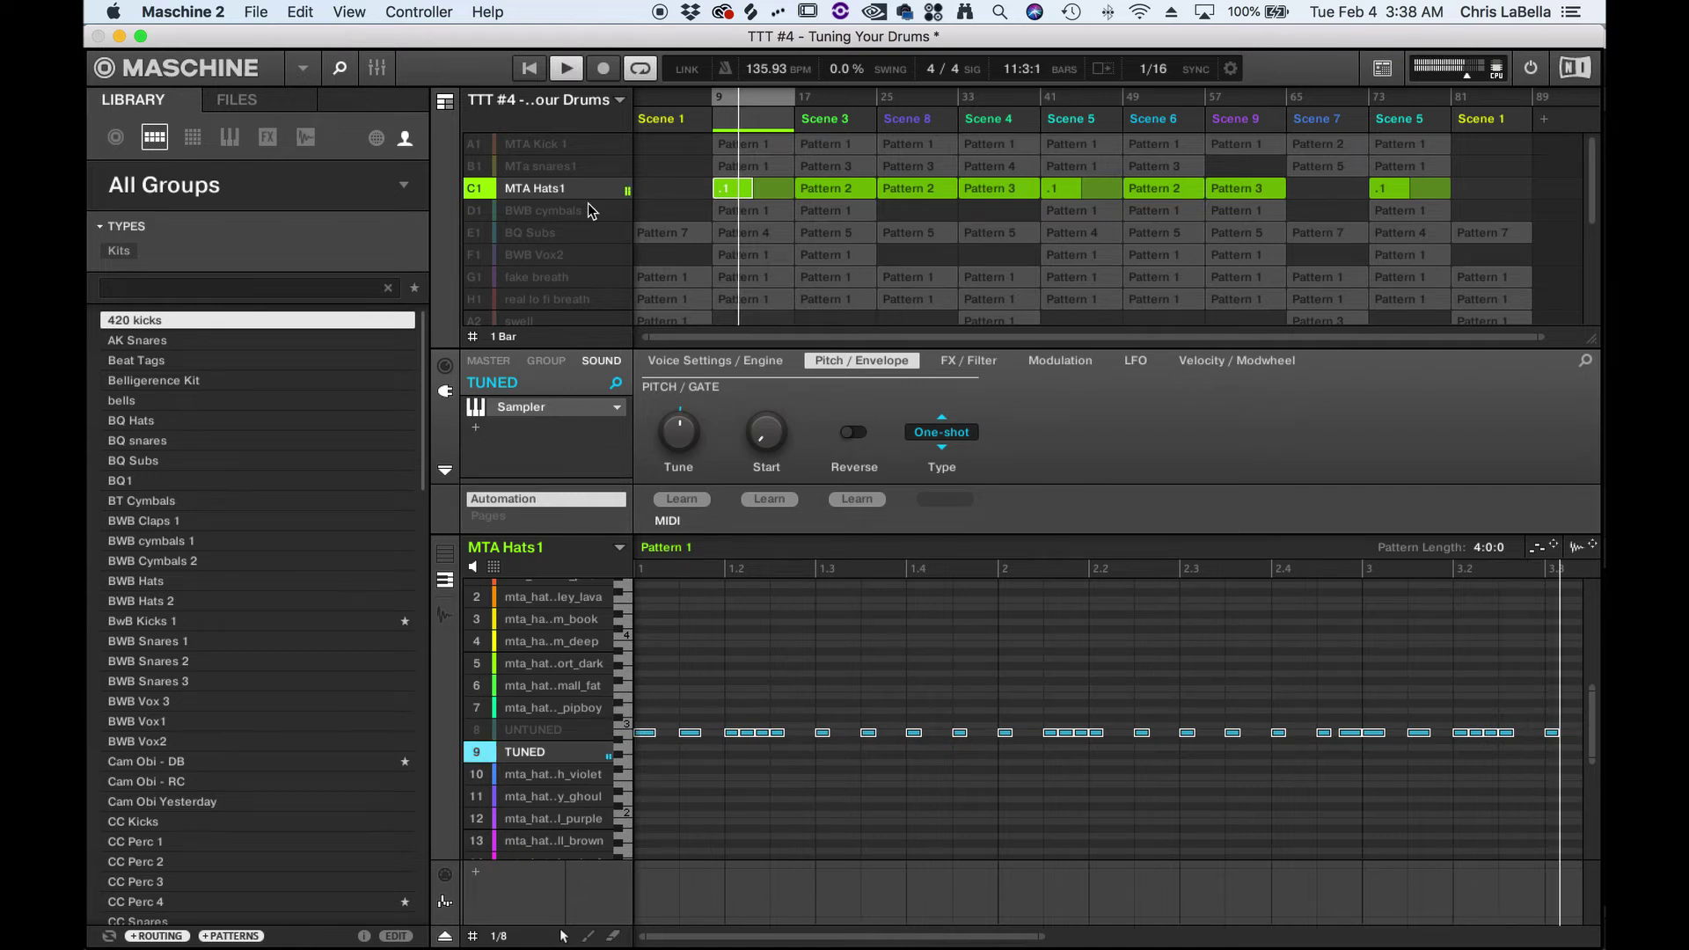
{"action": "key", "text": "space"}
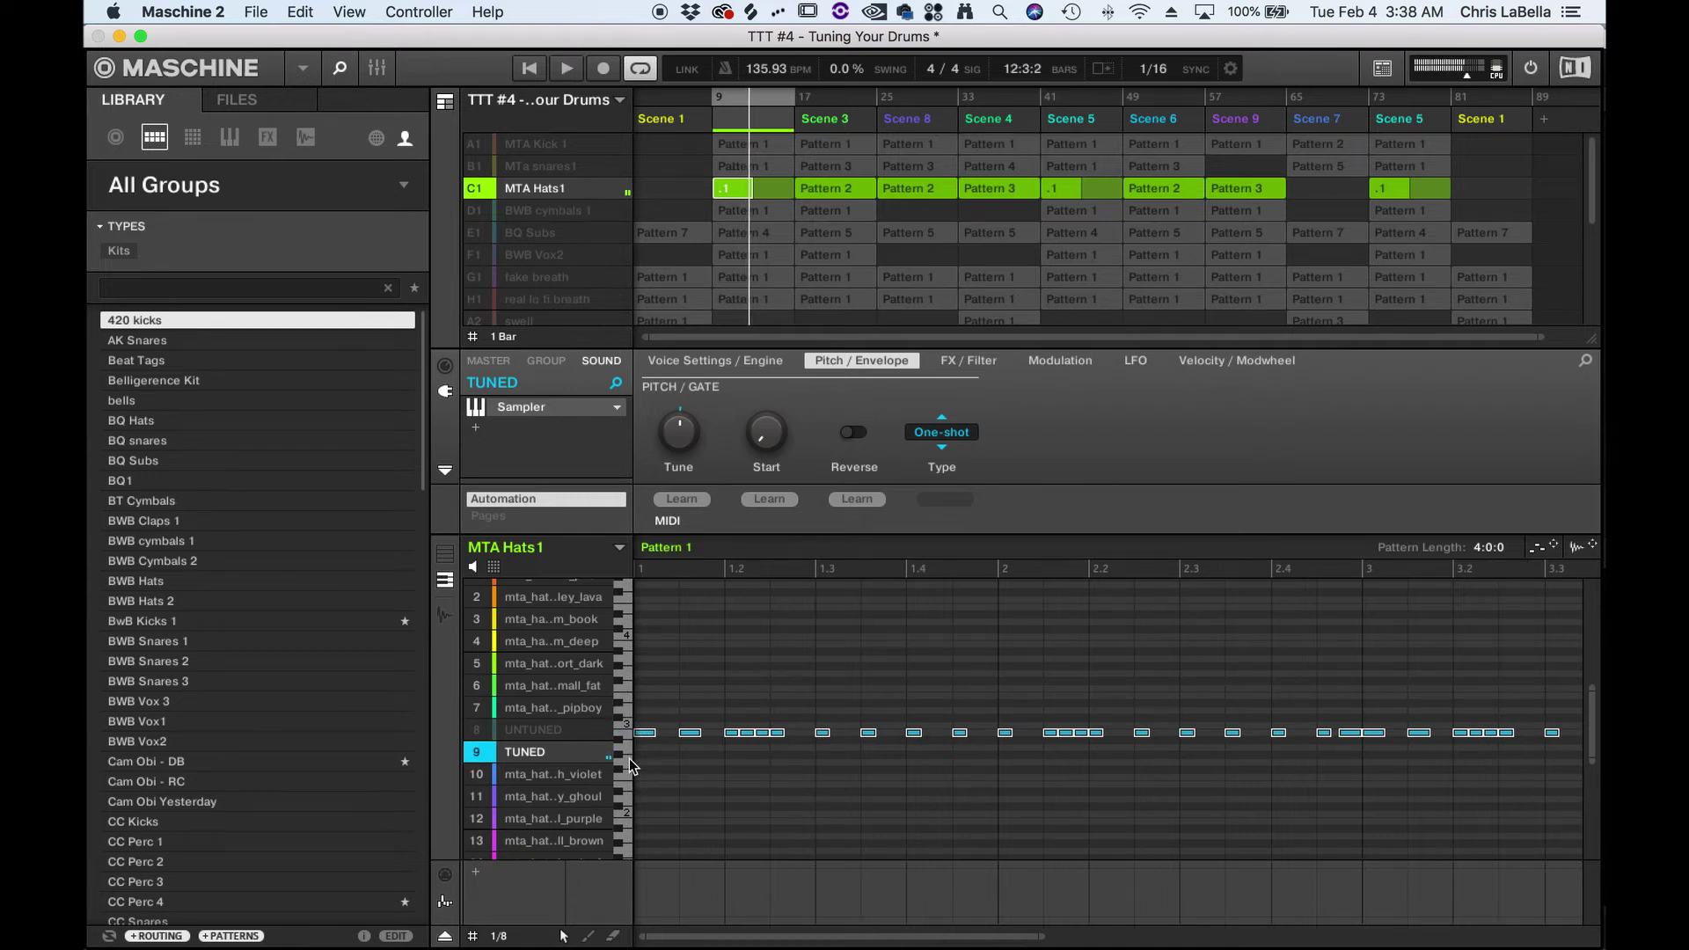
{"action": "left_click", "coordinate": [624, 697]}
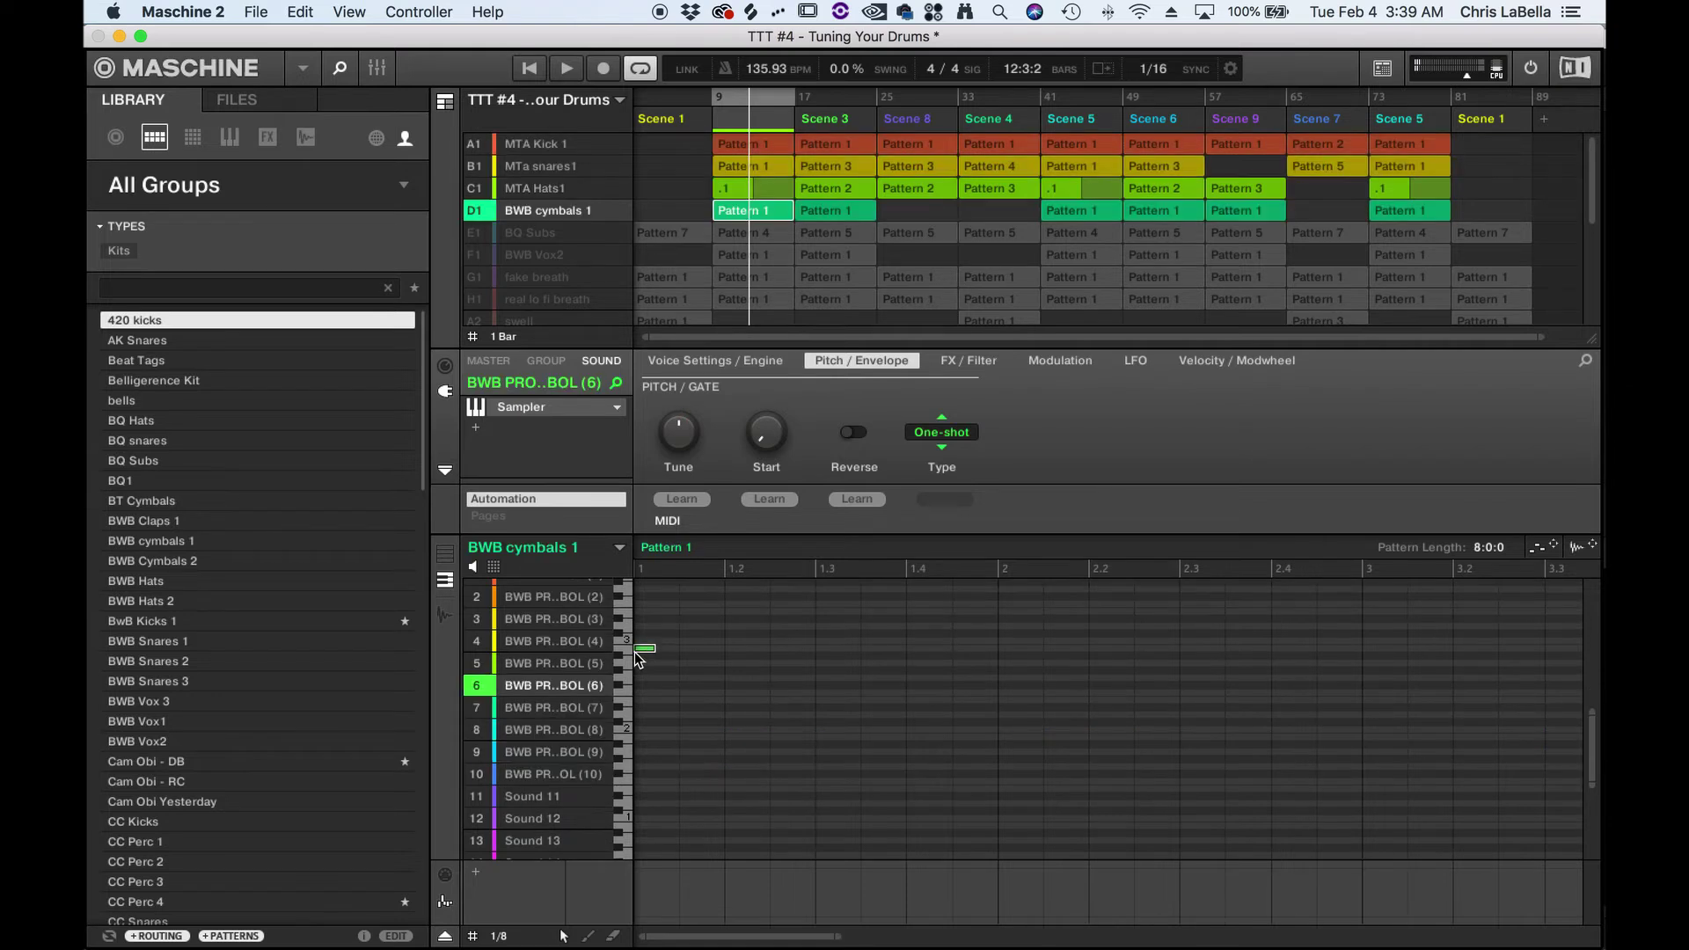
Step: Audition sound 6 of the BWB cymbals 1 group on several piano-roll keys around its note
{"action": "left_click", "coordinate": [628, 650]}
{"action": "left_click", "coordinate": [629, 641]}
{"action": "left_click", "coordinate": [622, 655]}
{"action": "left_click", "coordinate": [628, 617]}
{"action": "left_click", "coordinate": [628, 617]}
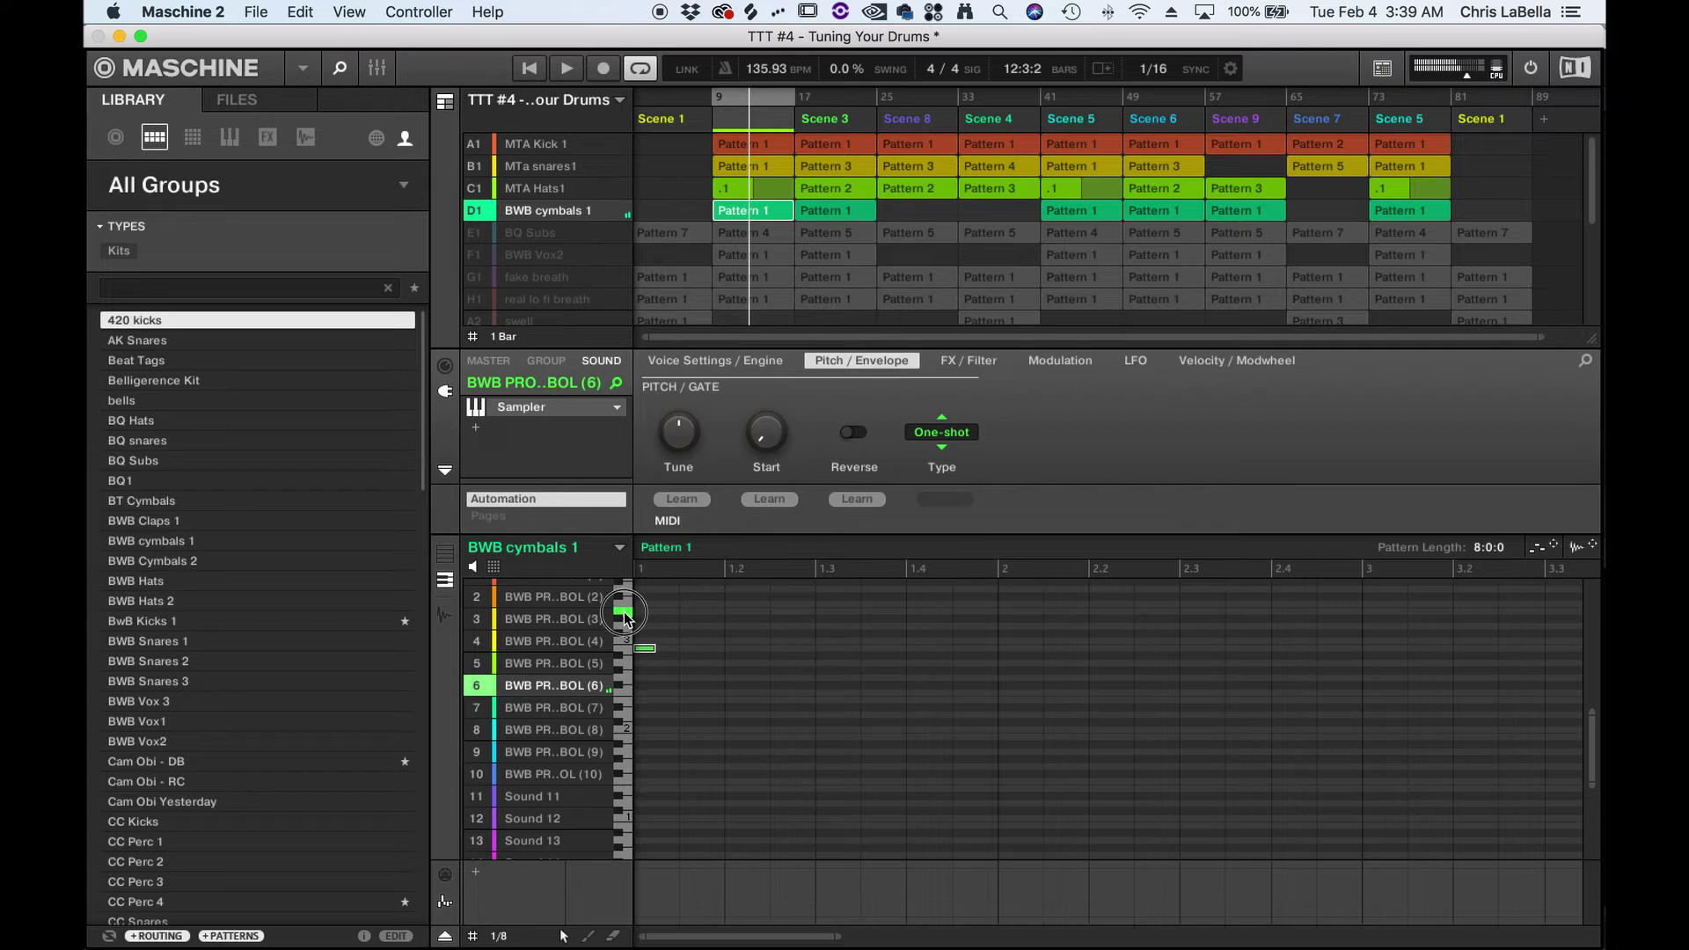
{"action": "left_click", "coordinate": [628, 618]}
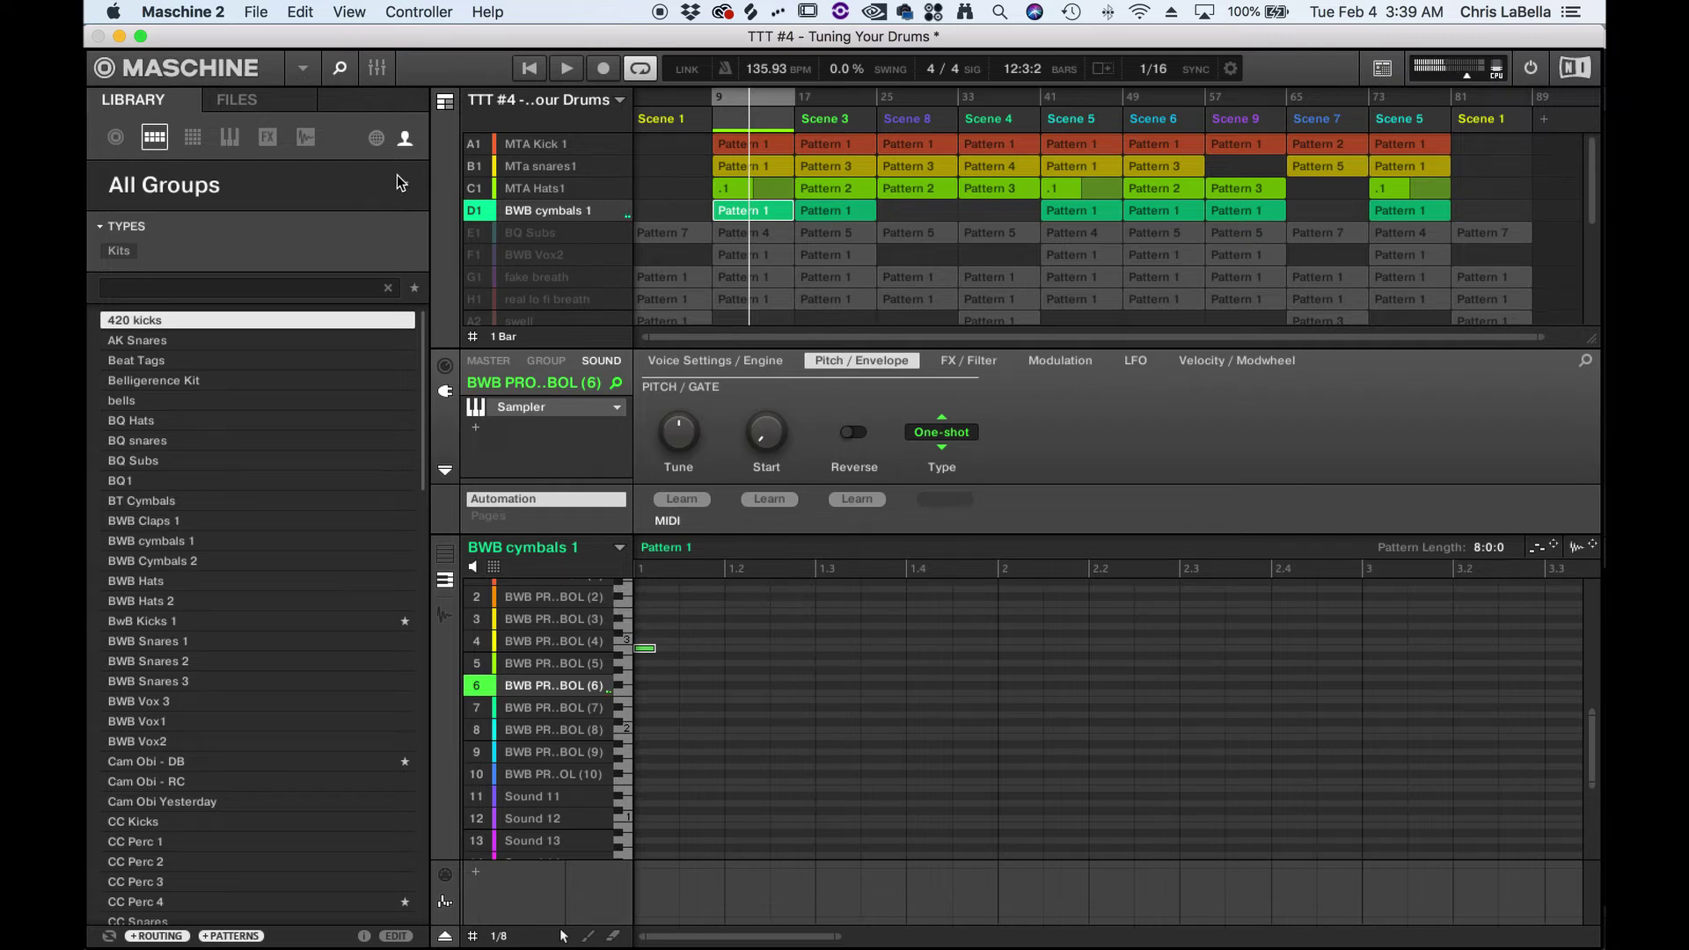
Step: Play the section with the kick, snare, hat and cymbal groups, switching the kick and hats to their UNTUNED versions
{"action": "key", "text": "space"}
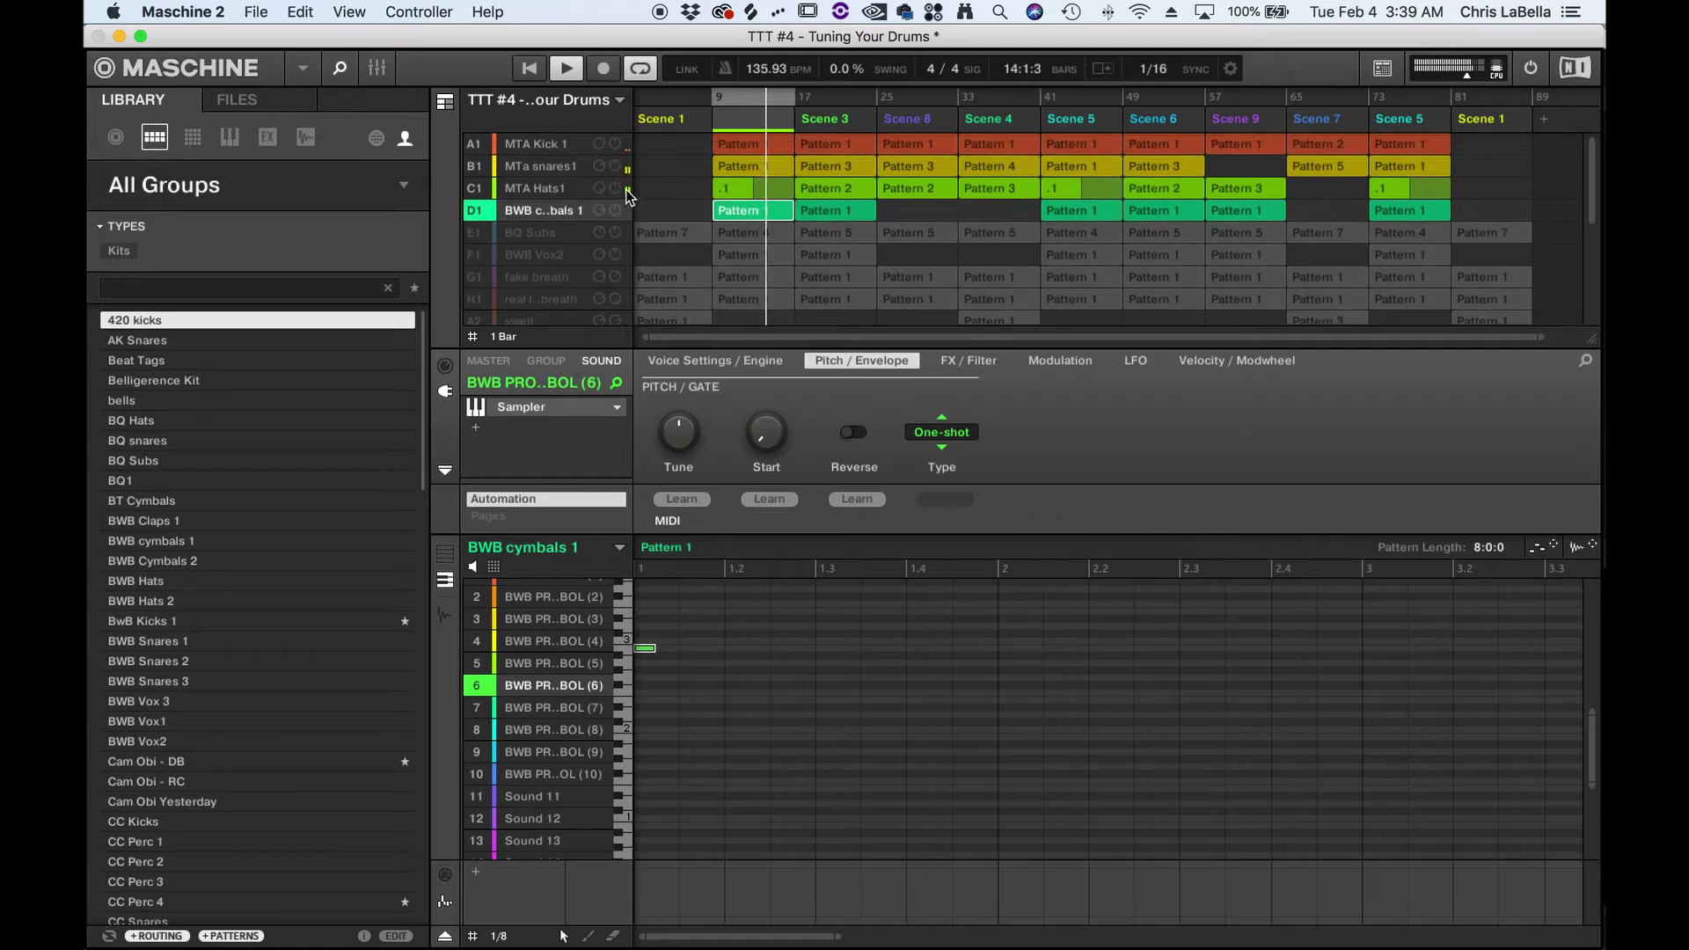
{"action": "left_click", "coordinate": [520, 143]}
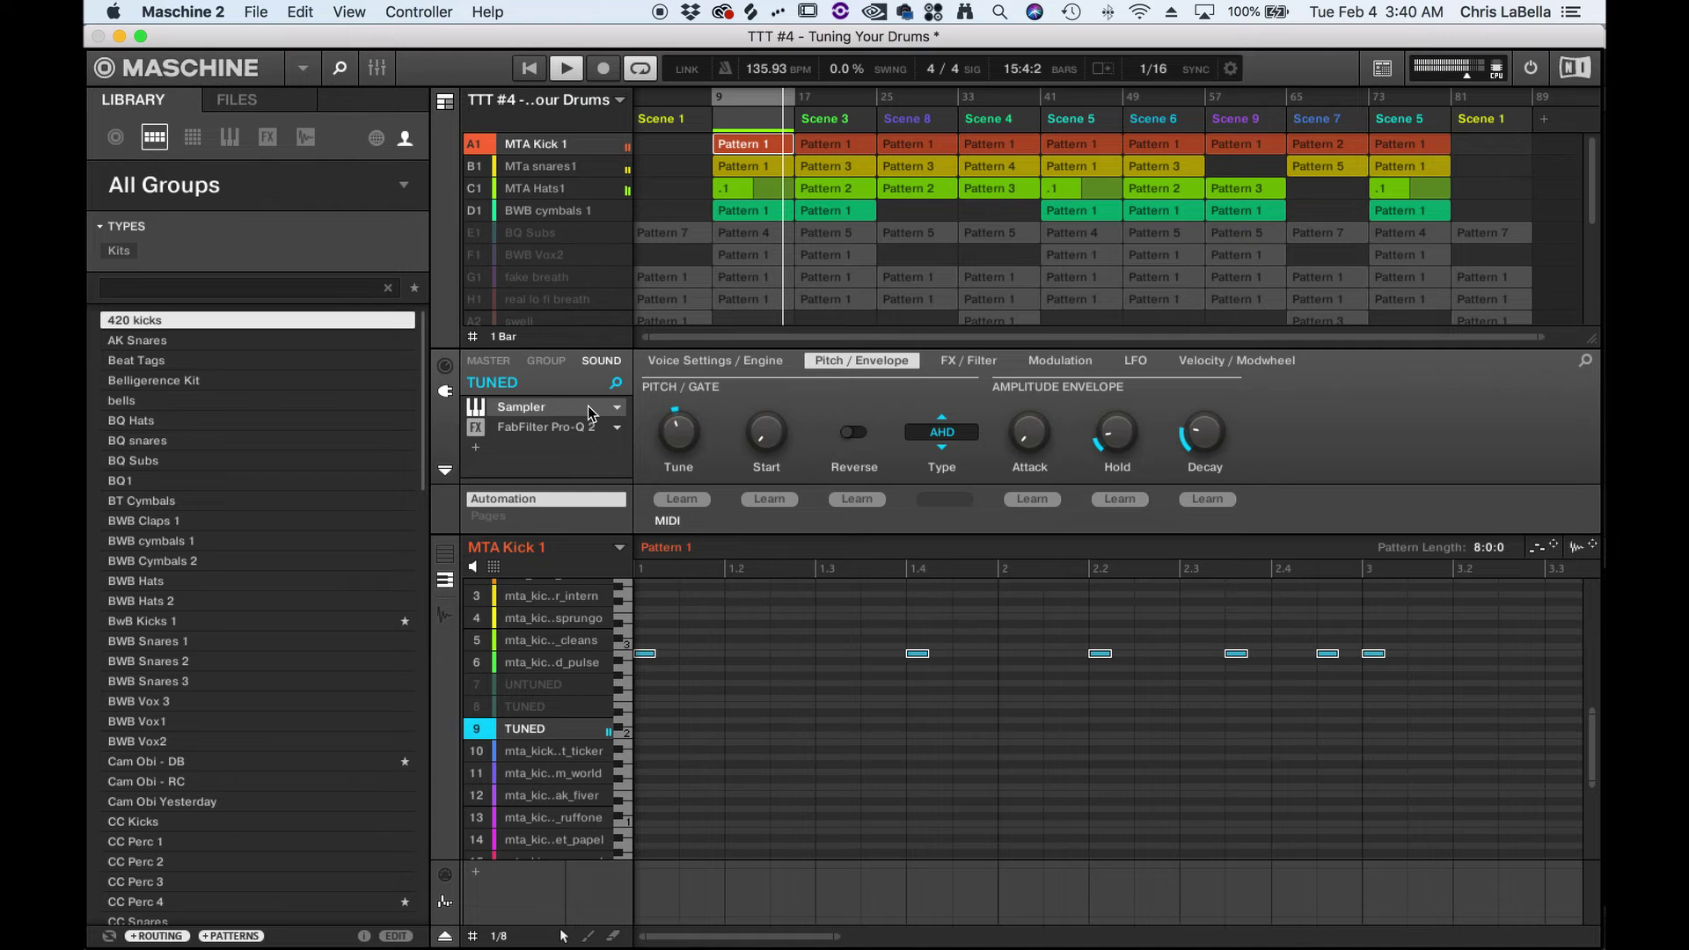
{"action": "left_click", "coordinate": [480, 688]}
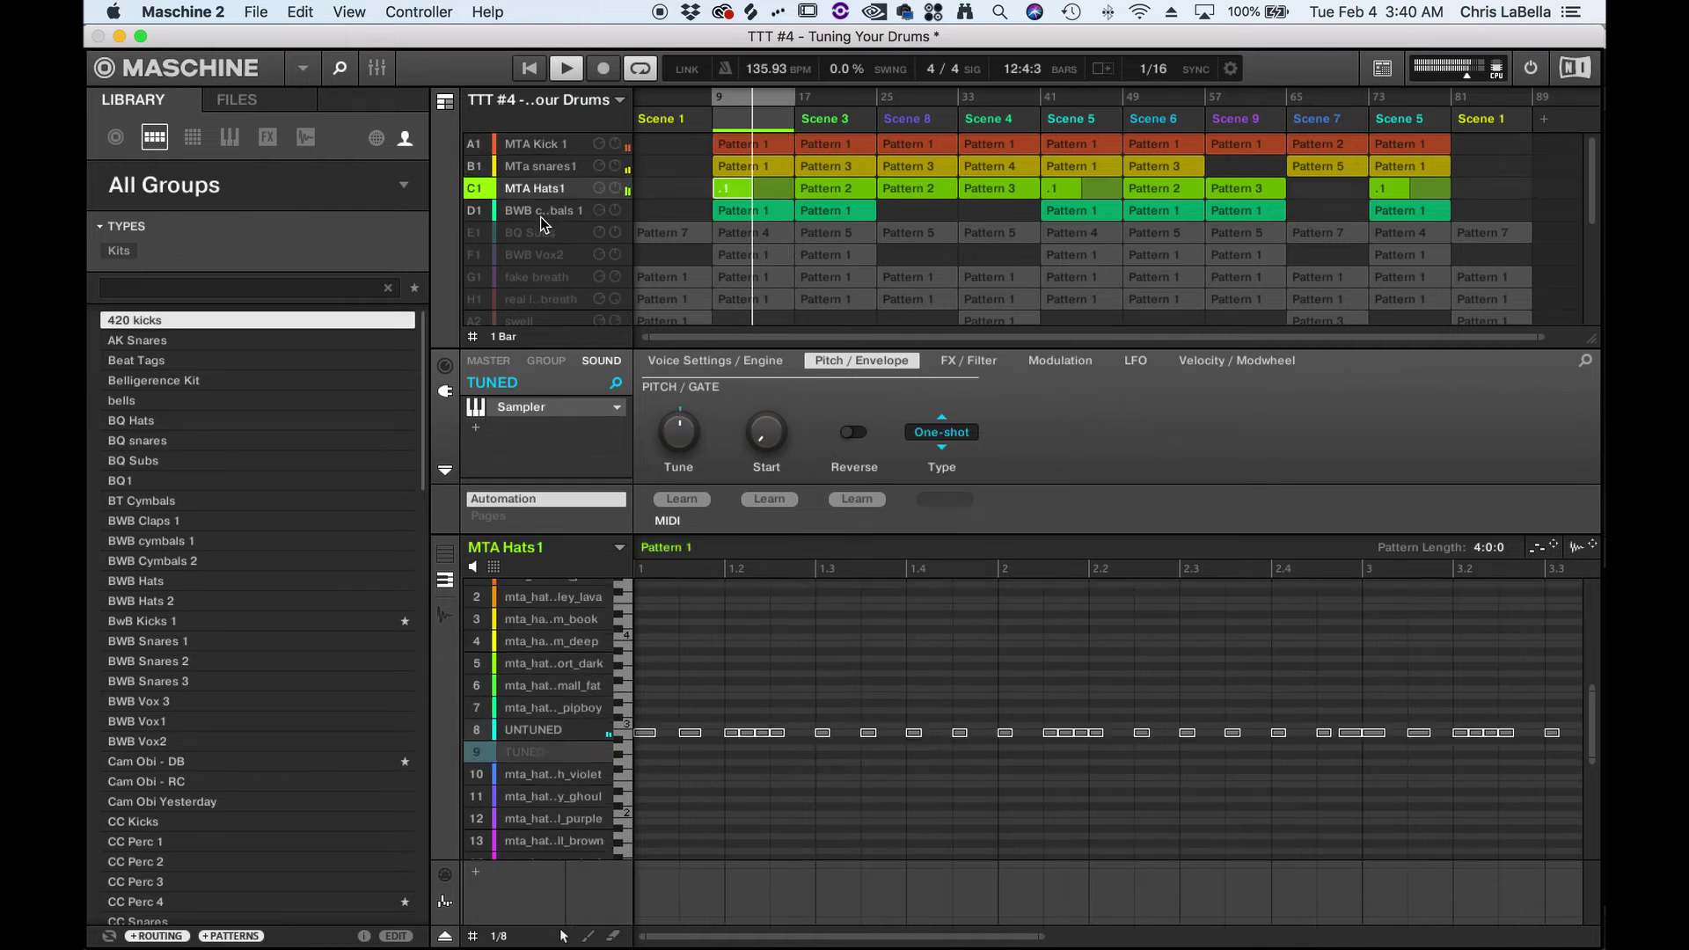
Step: Switch the playing MTA Kick 1 sound from UNTUNED to the TUNED version in slot 8, and then to the one in slot 9
{"action": "left_click", "coordinate": [540, 216]}
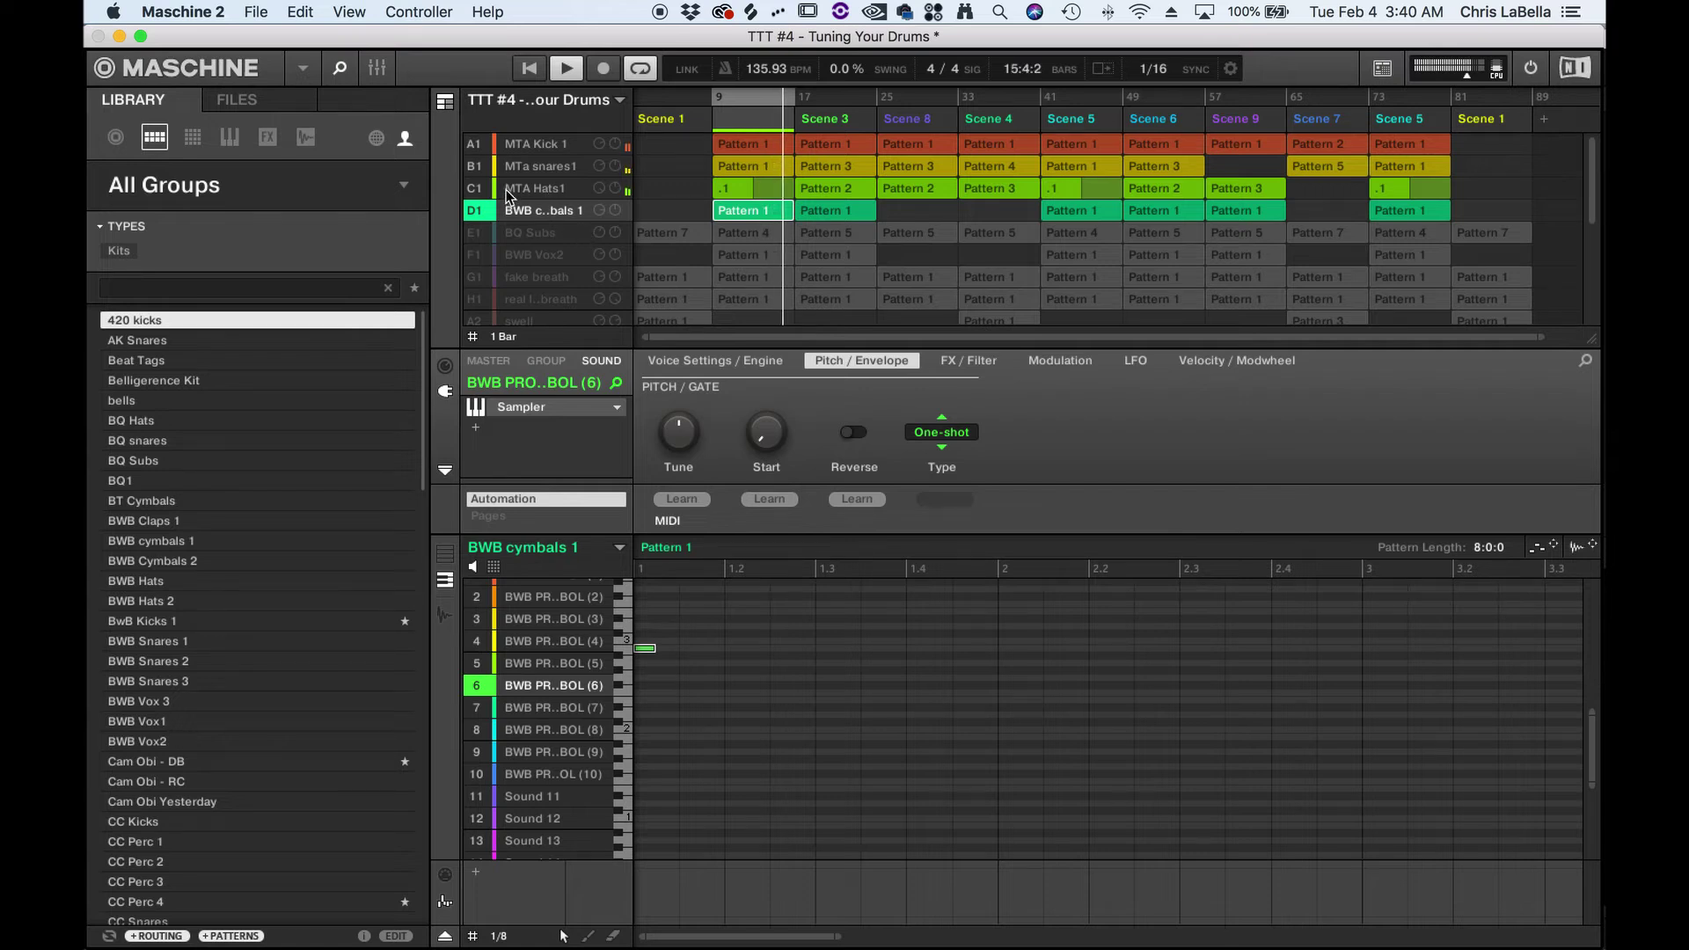
{"action": "left_click", "coordinate": [545, 144]}
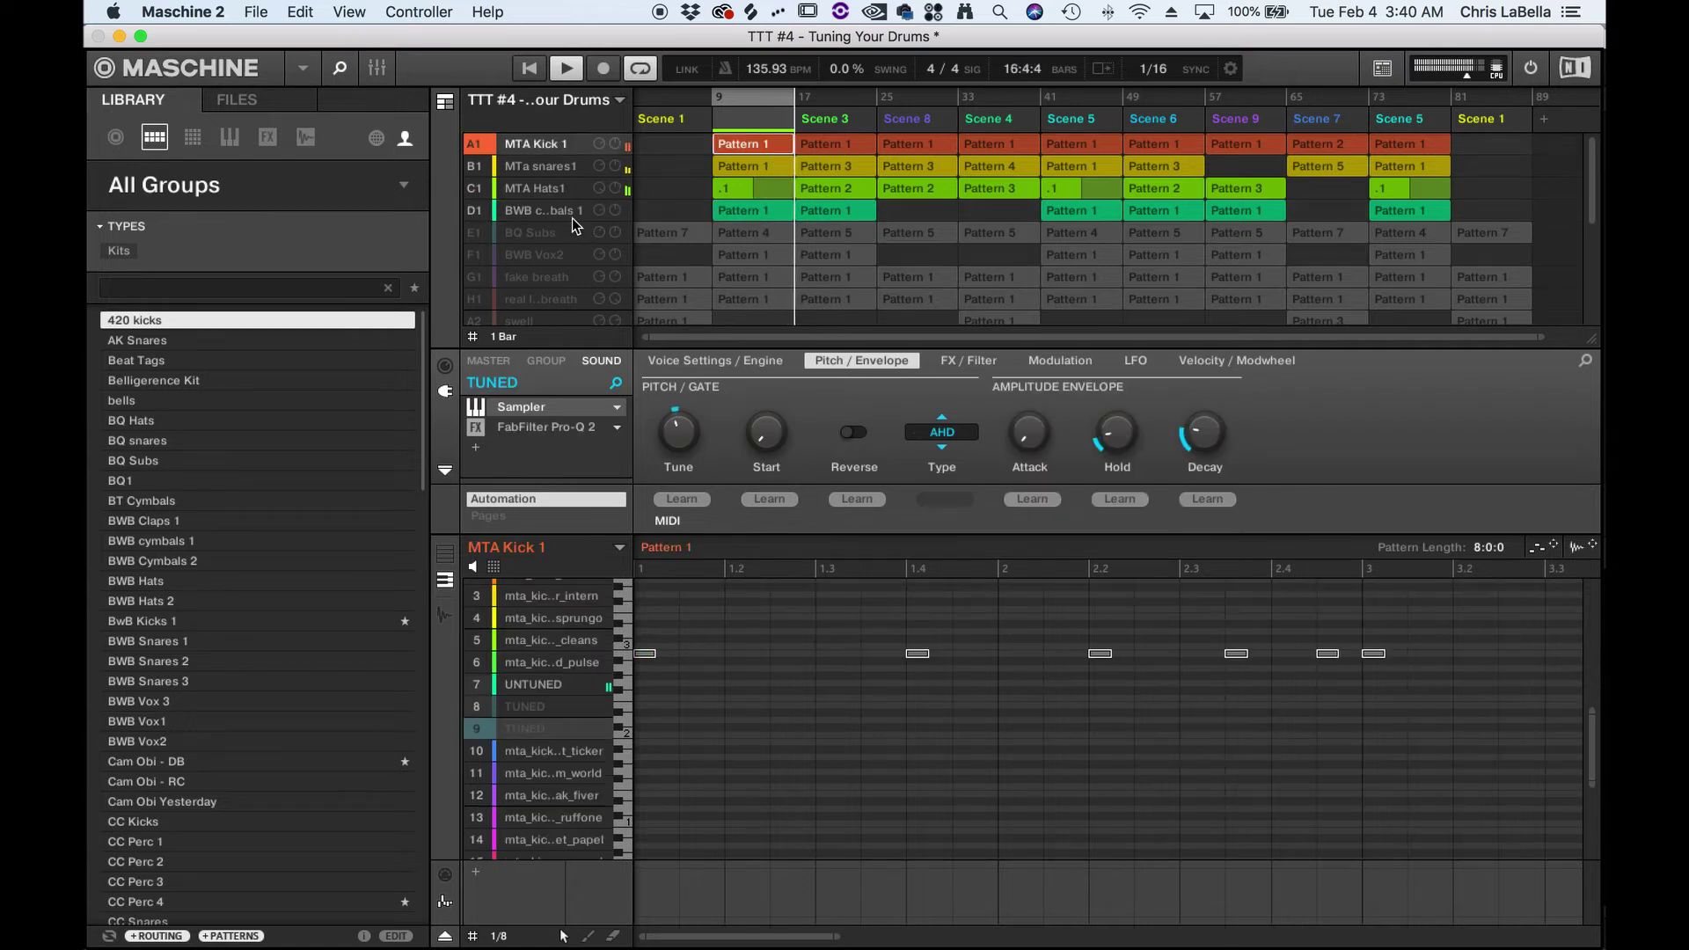
{"action": "left_click", "coordinate": [482, 706]}
{"action": "left_click", "coordinate": [489, 682]}
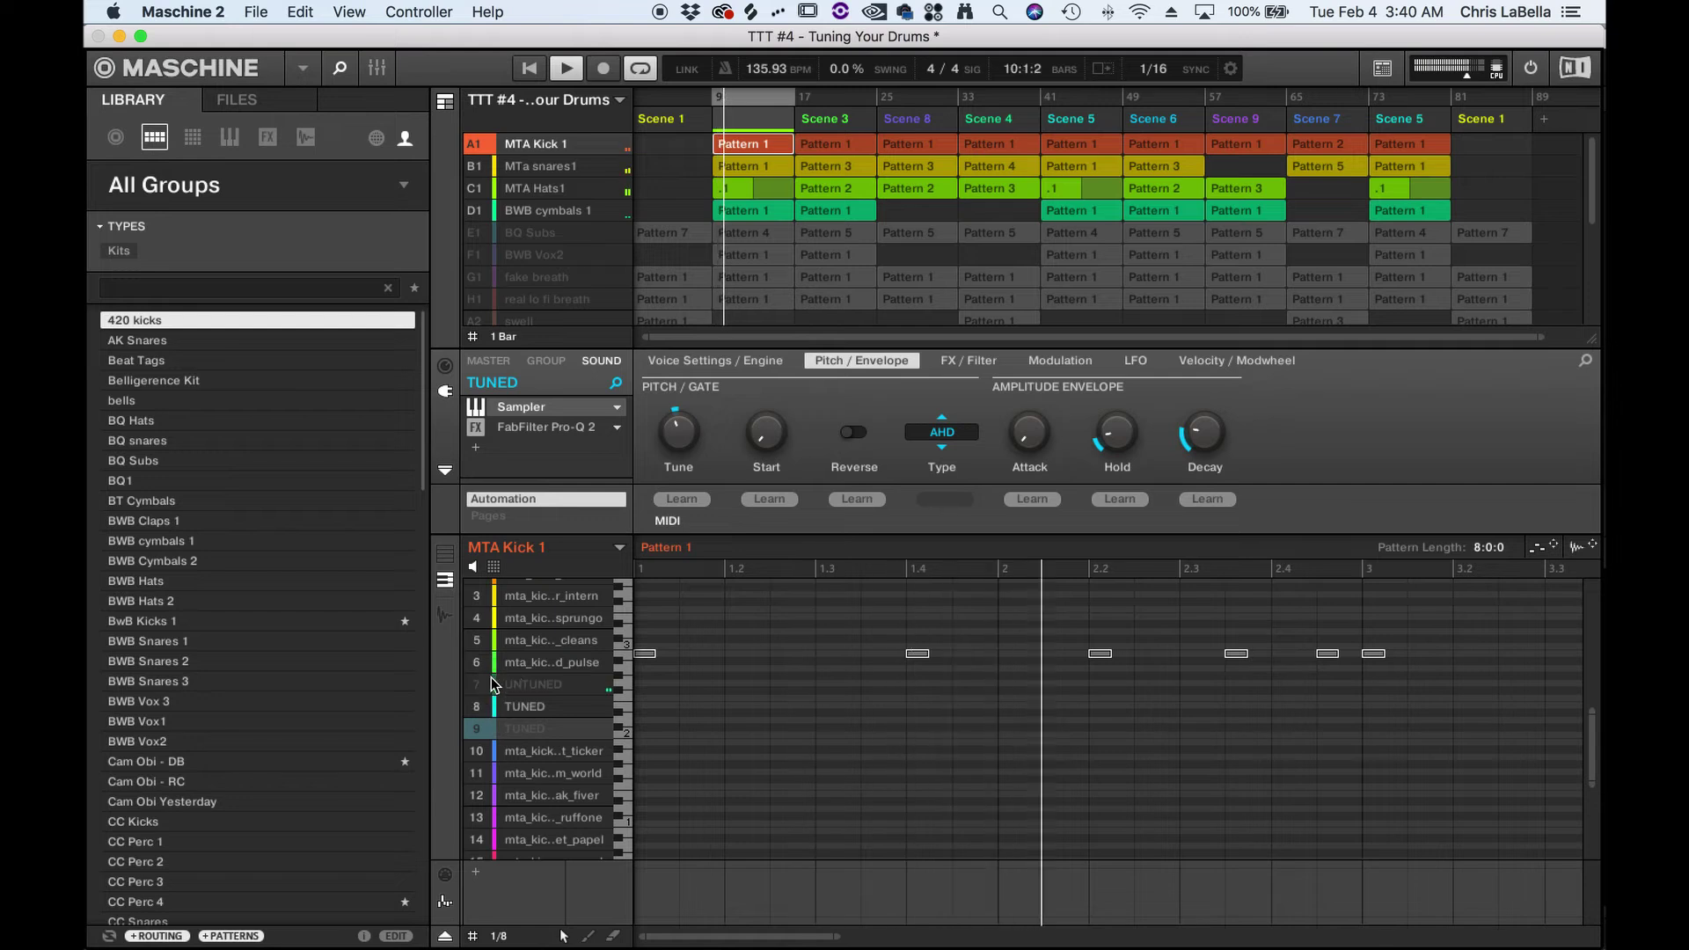
{"action": "left_click", "coordinate": [482, 728]}
{"action": "left_click", "coordinate": [482, 706]}
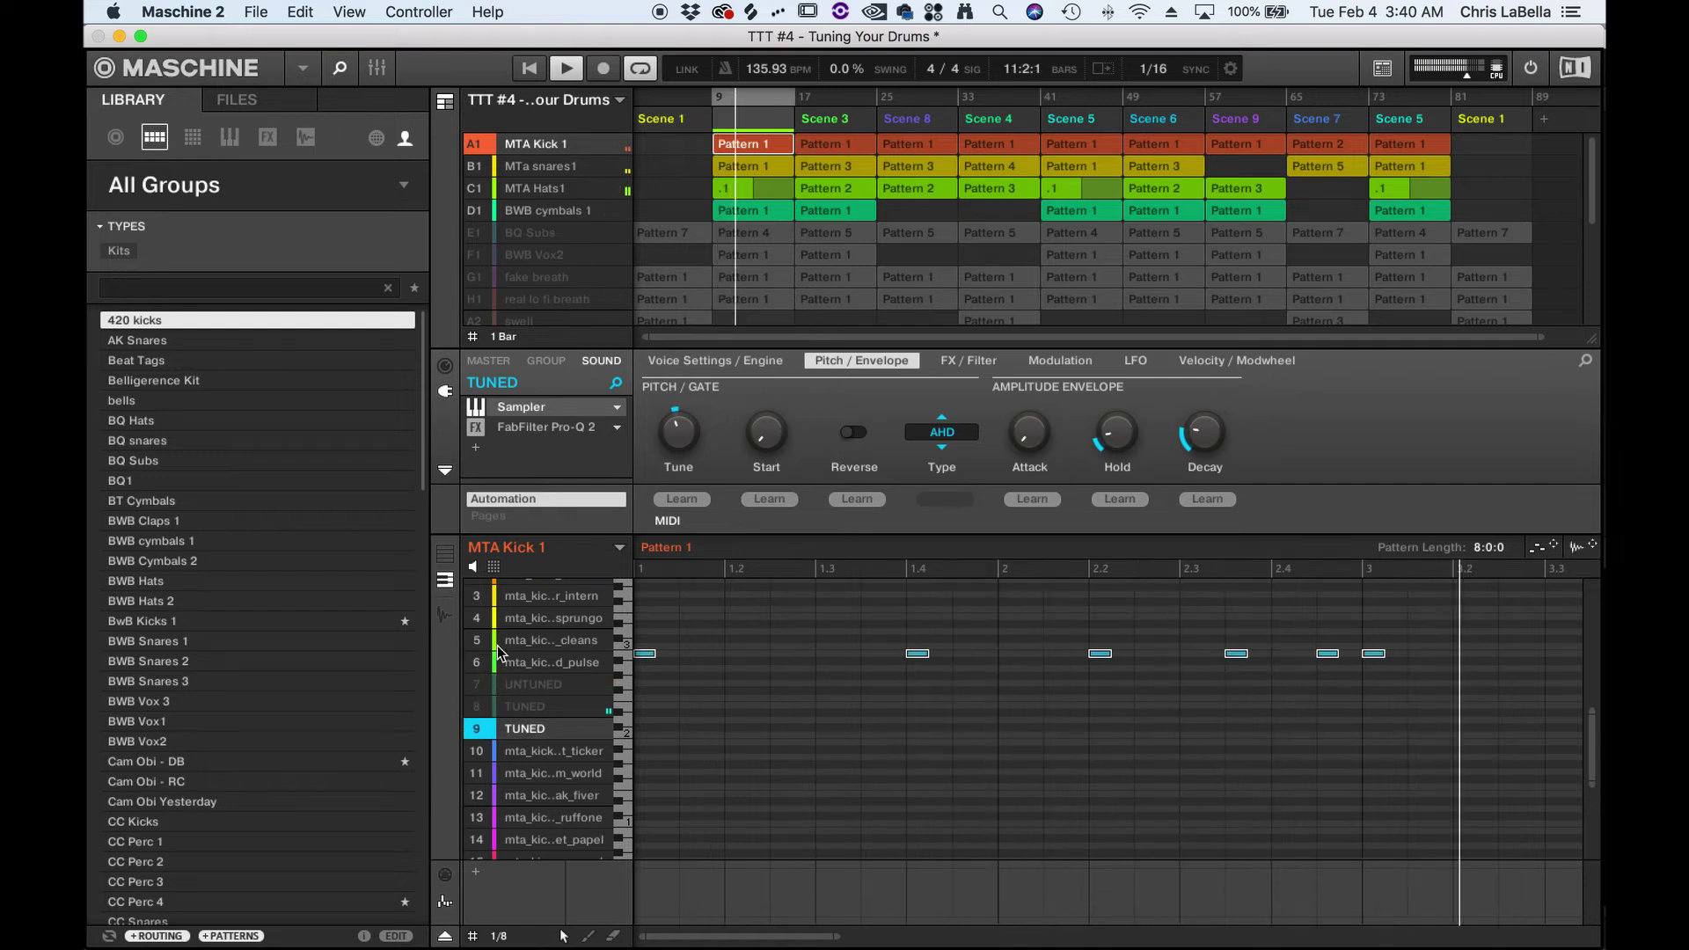
Step: Switch the MTa snares1 and MTA Hats1 groups from their UNTUNED sounds to the TUNED ones and stop playback
{"action": "left_click", "coordinate": [545, 167]}
{"action": "left_click", "coordinate": [482, 662]}
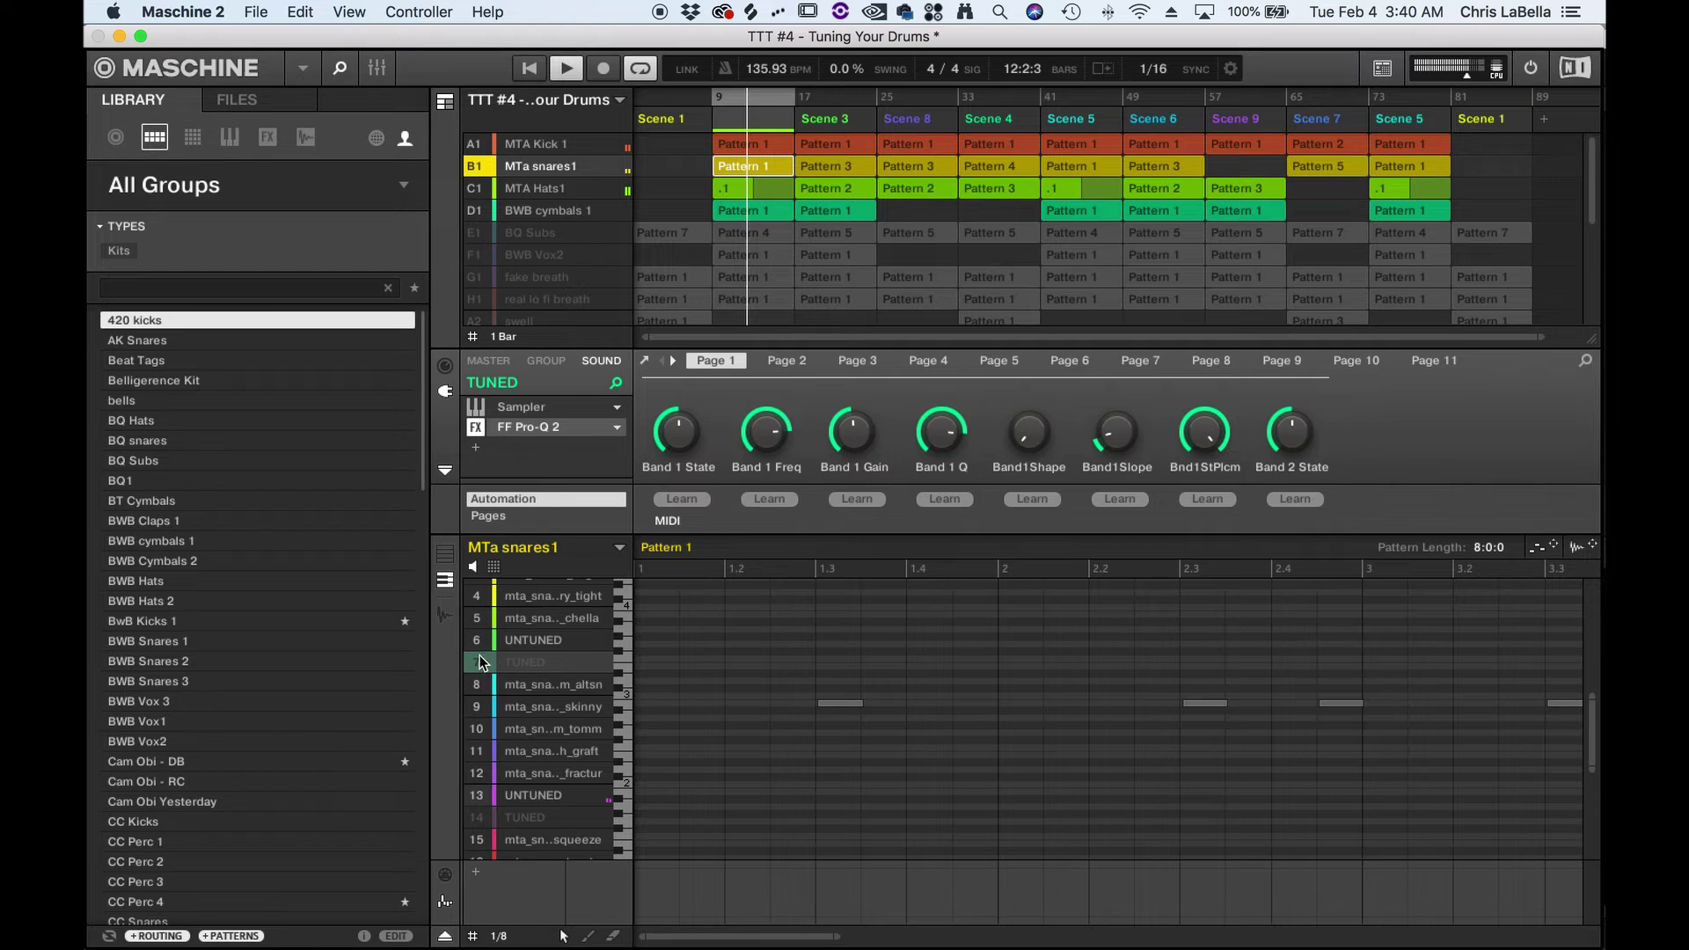
{"action": "left_click", "coordinate": [480, 641]}
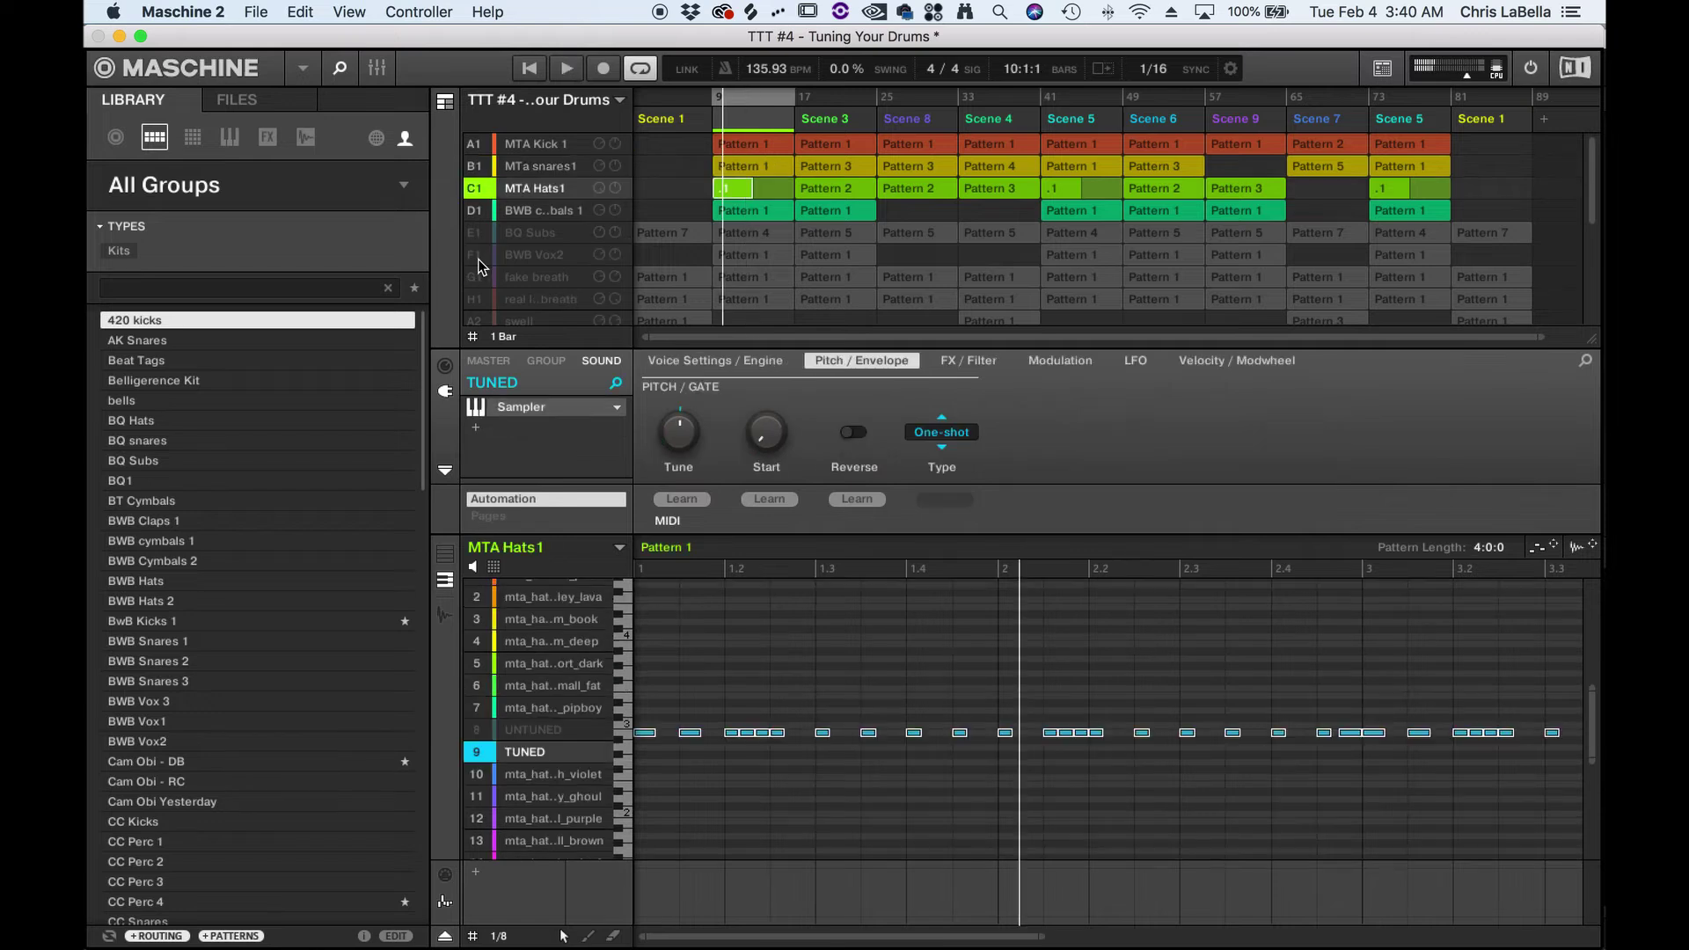
Step: Unmute the BQ Subs group and keep the BWB Vox2 group muted
{"action": "left_click", "coordinate": [480, 255]}
{"action": "left_click", "coordinate": [479, 236]}
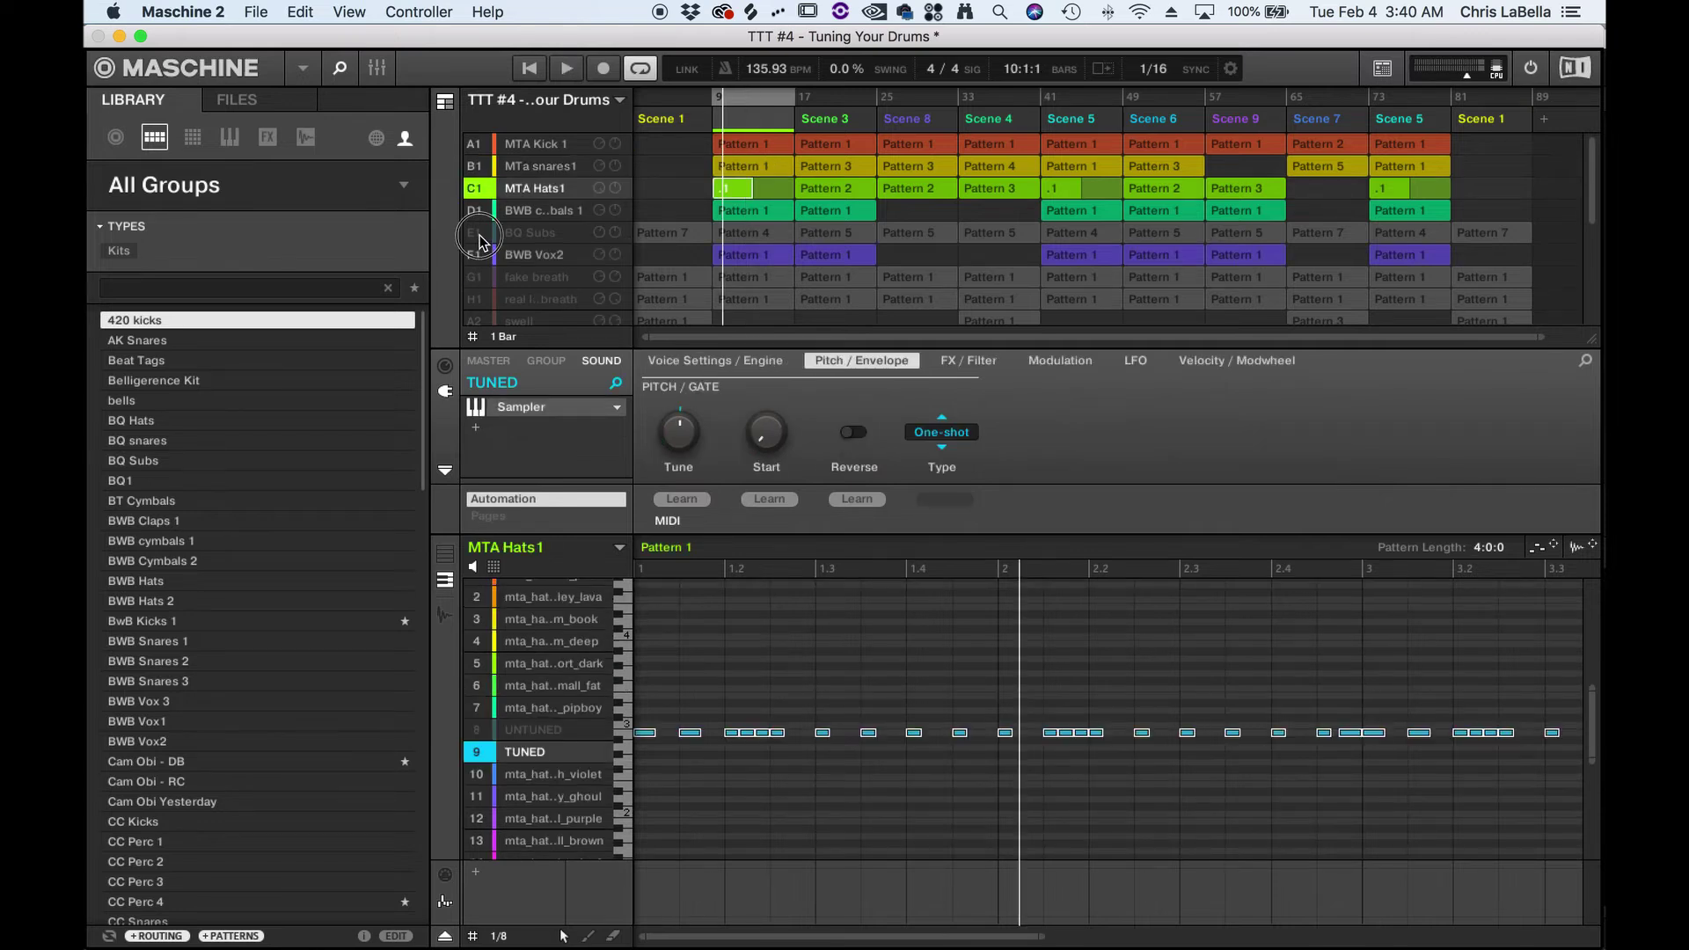
{"action": "left_click", "coordinate": [480, 255]}
Step: Mute the kick, snare, hat and cymbal groups to leave only BQ Subs on, and unmute all four again
{"action": "left_click", "coordinate": [480, 210]}
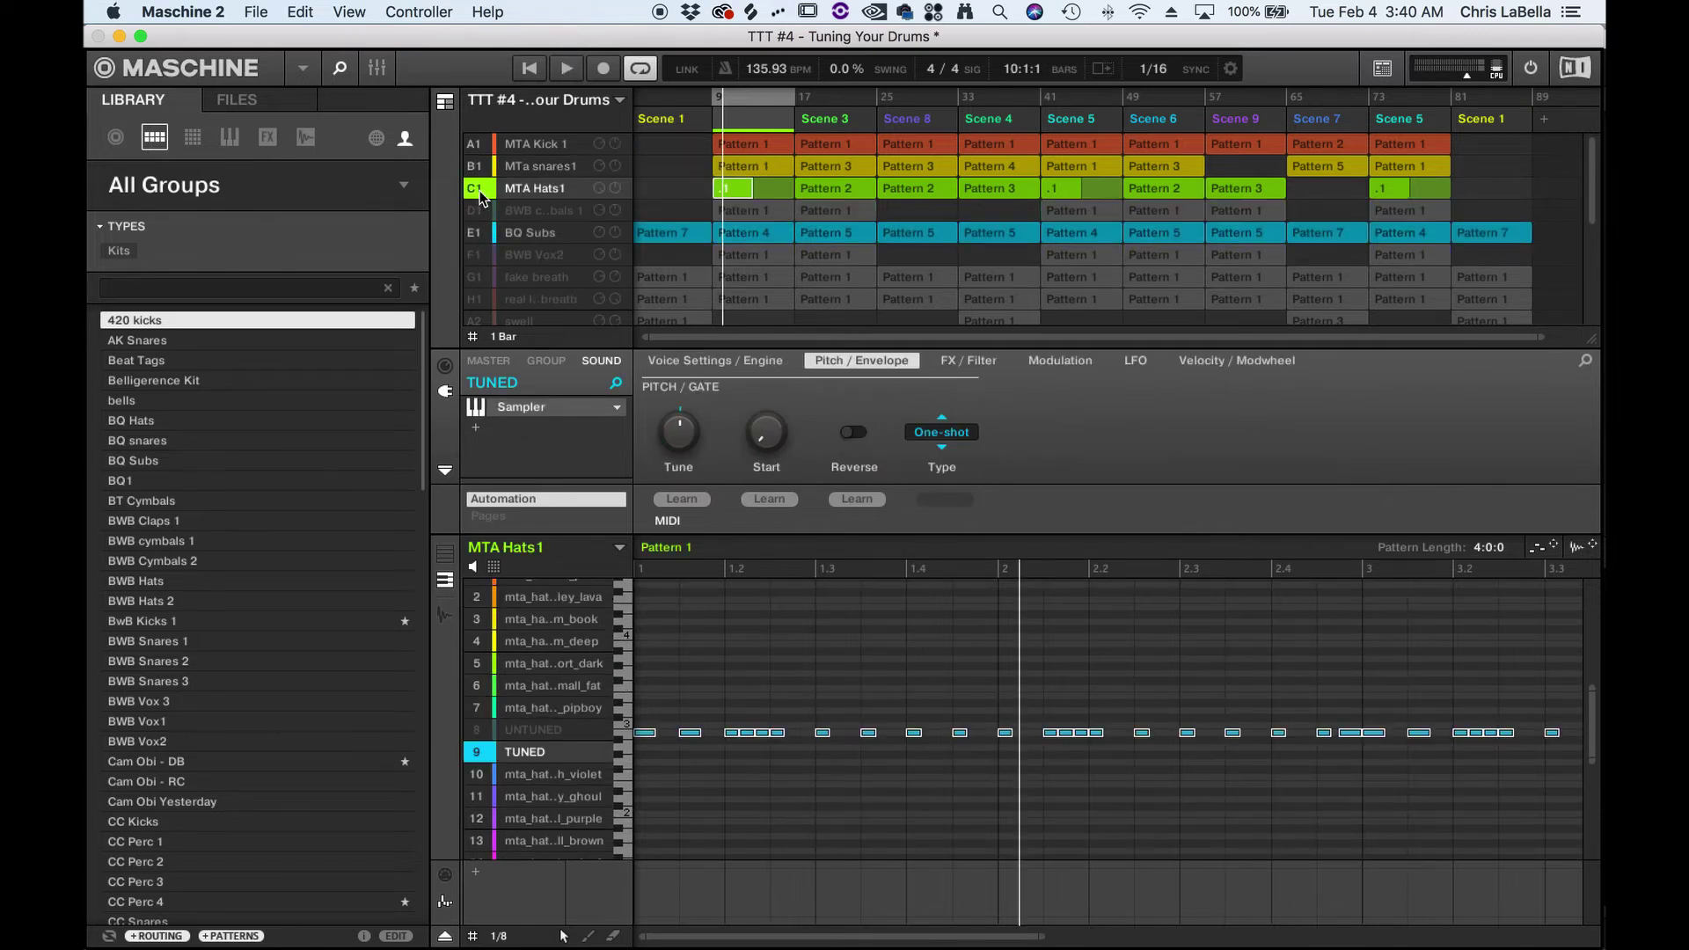
{"action": "left_click", "coordinate": [479, 188]}
{"action": "left_click", "coordinate": [479, 166]}
{"action": "left_click", "coordinate": [480, 146]}
{"action": "left_click", "coordinate": [480, 166]}
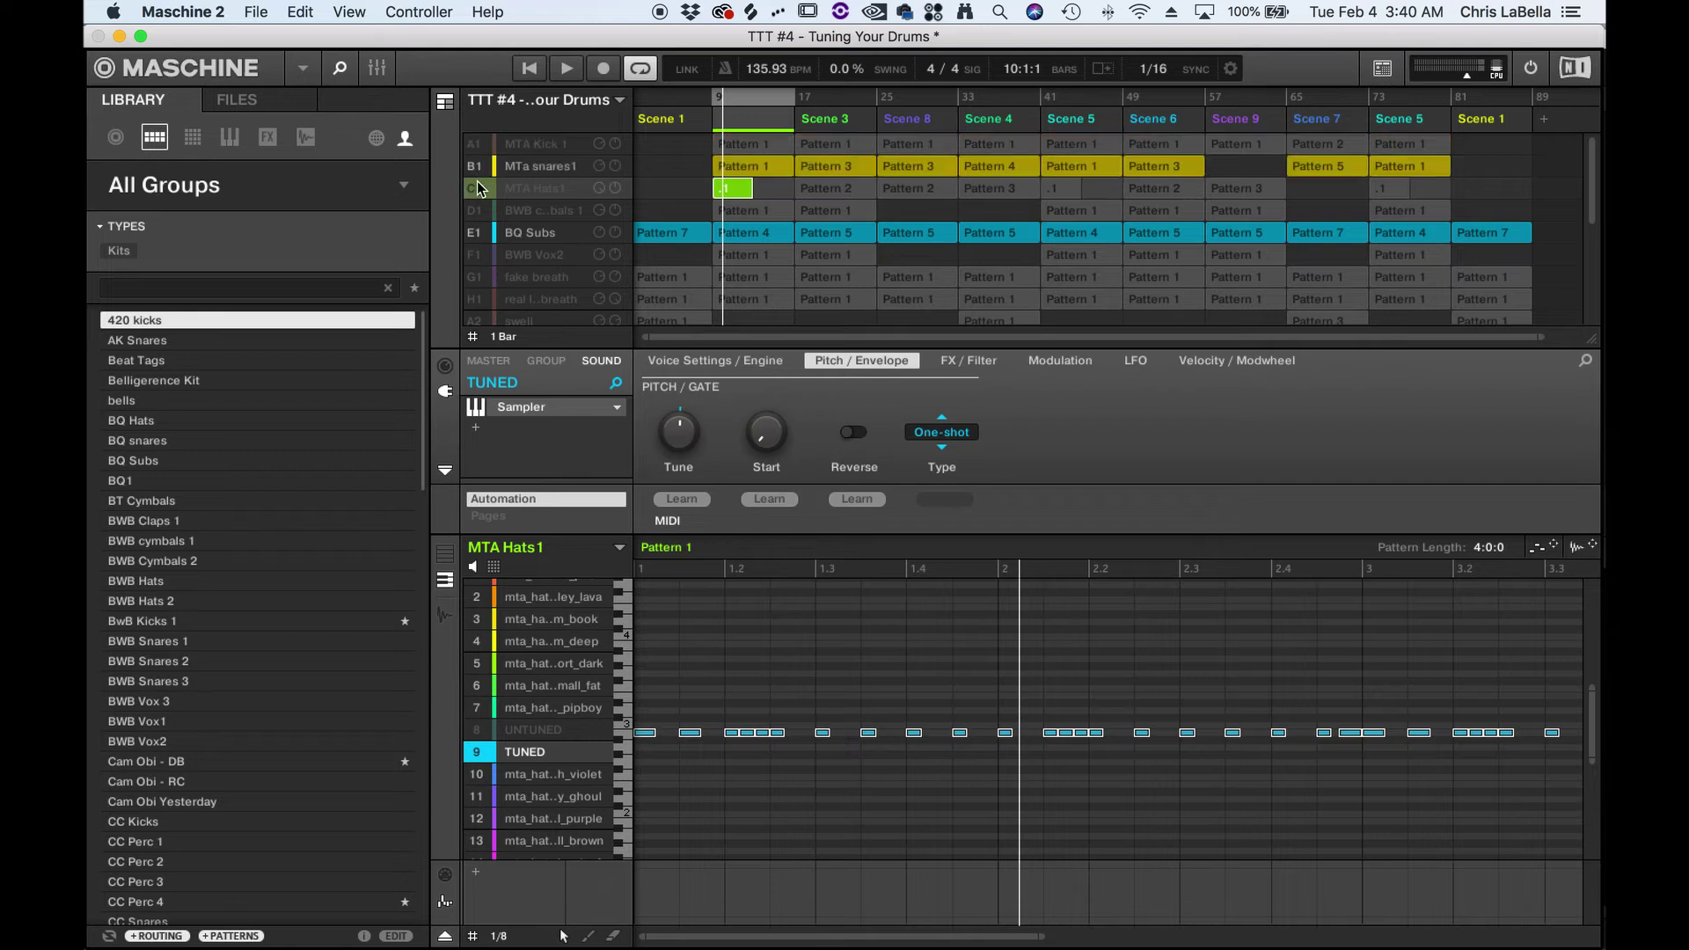
{"action": "left_click", "coordinate": [479, 188]}
{"action": "left_click", "coordinate": [480, 144]}
{"action": "left_click", "coordinate": [480, 210]}
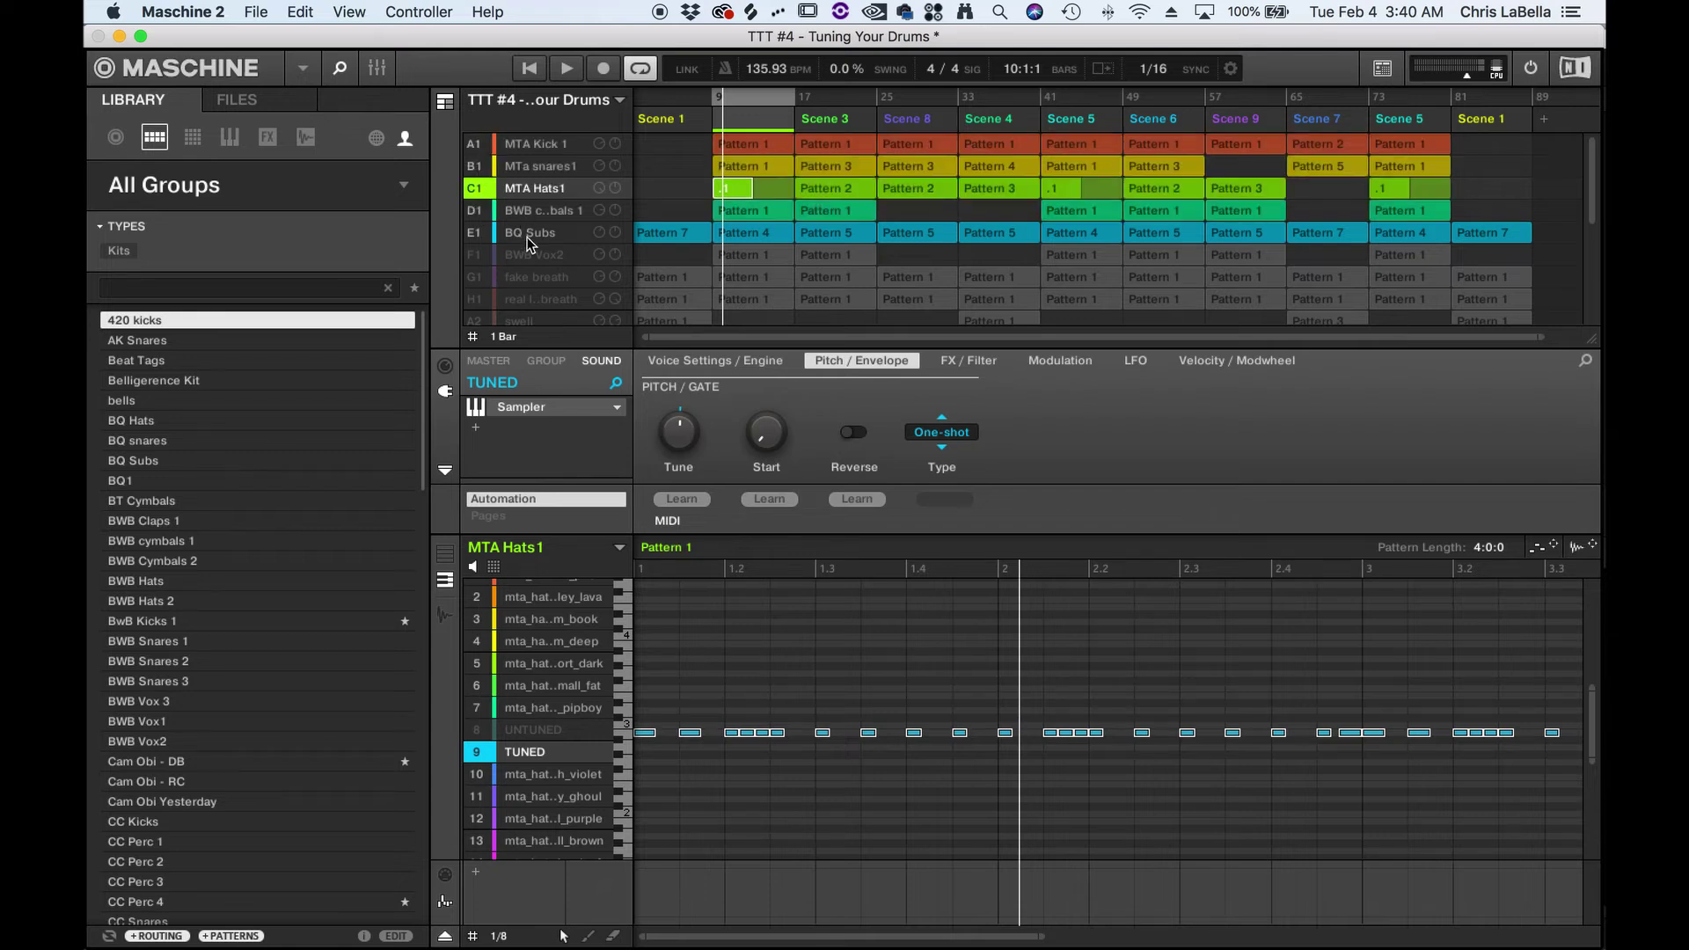
Step: Audition the BQ_808_saturated sound of the BQ Subs group on several piano-roll keys around its pattern notes
{"action": "left_click", "coordinate": [537, 233]}
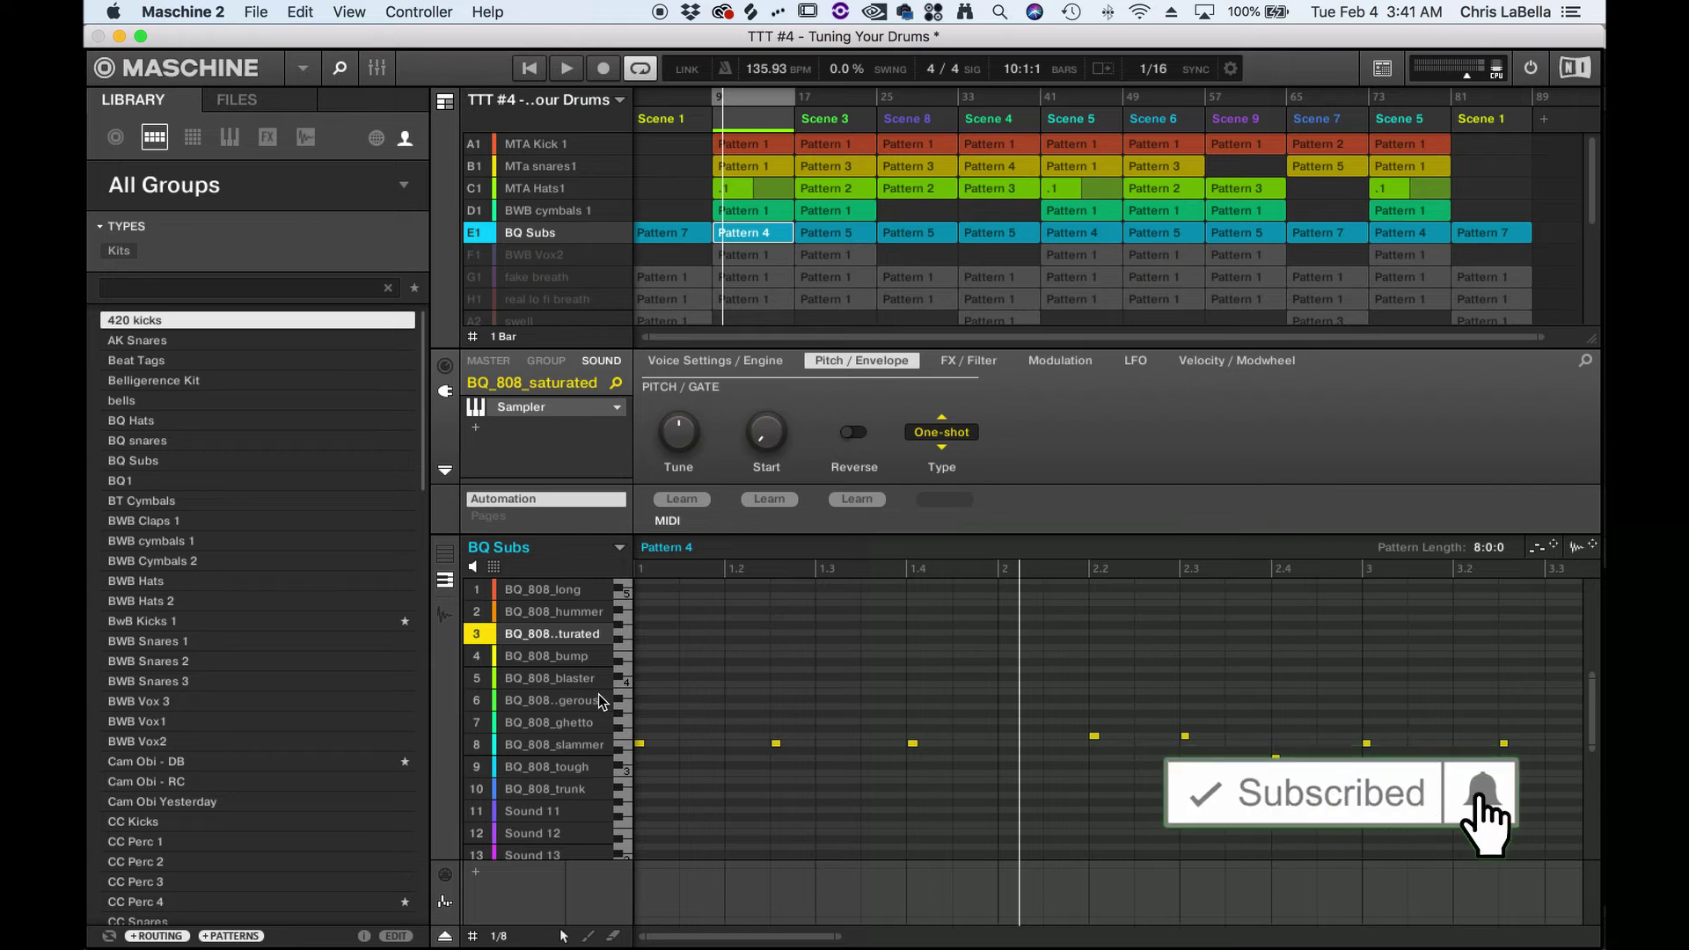
{"action": "left_click", "coordinate": [624, 744]}
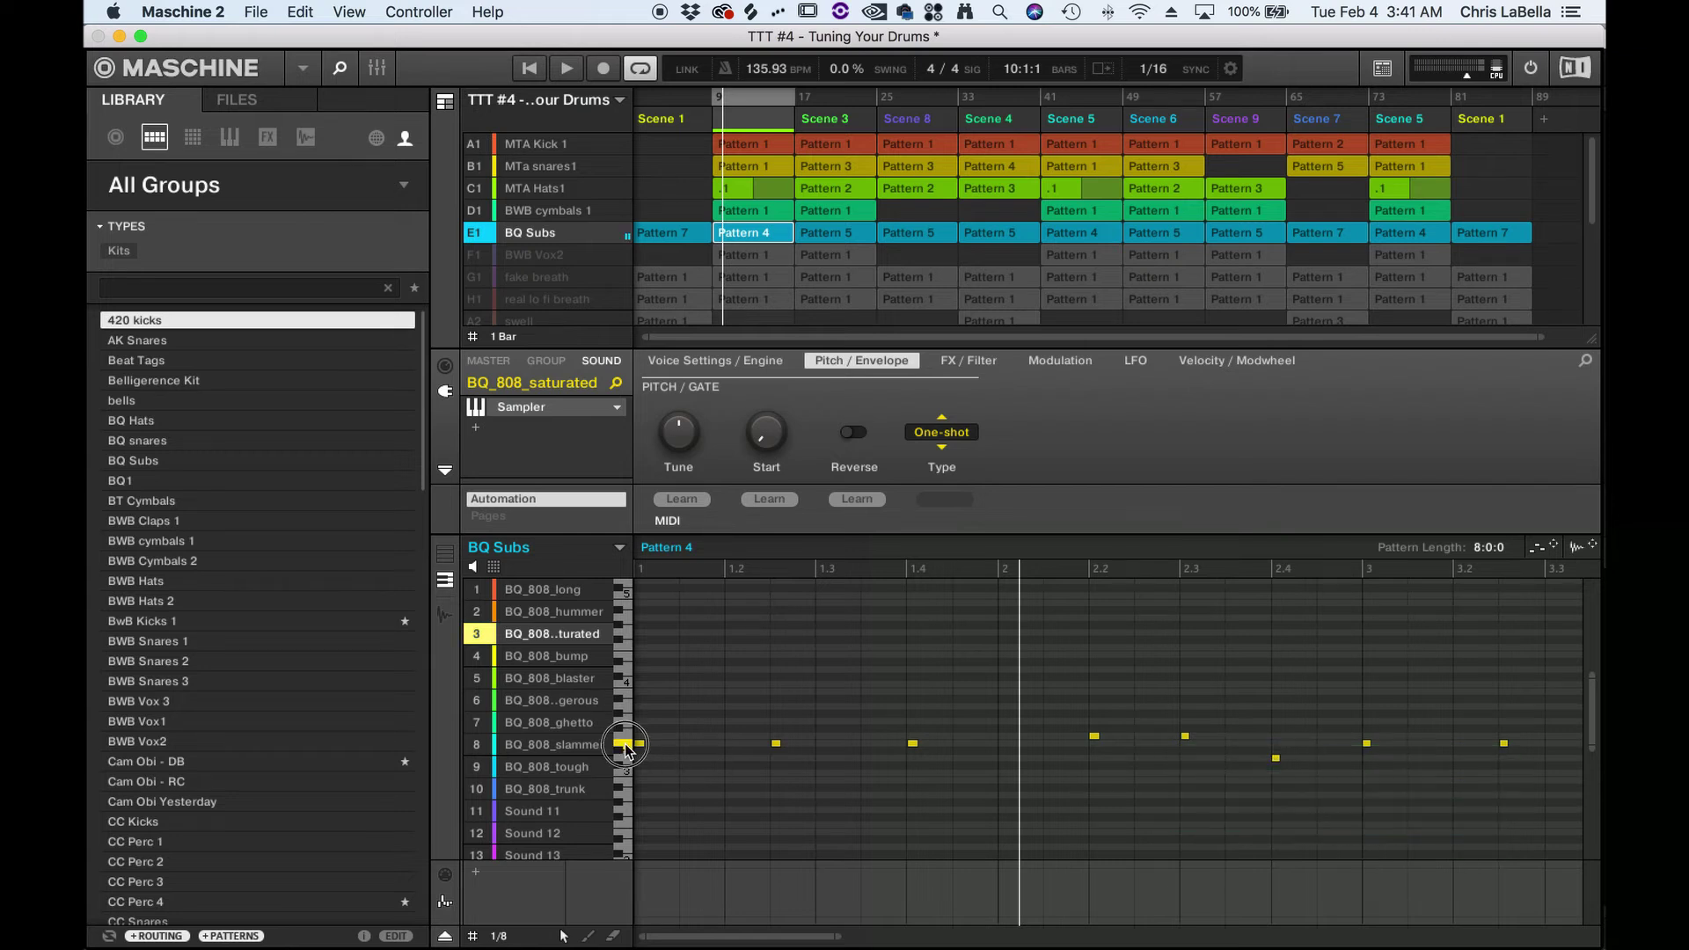
{"action": "left_click", "coordinate": [625, 735]}
{"action": "left_click", "coordinate": [625, 723]}
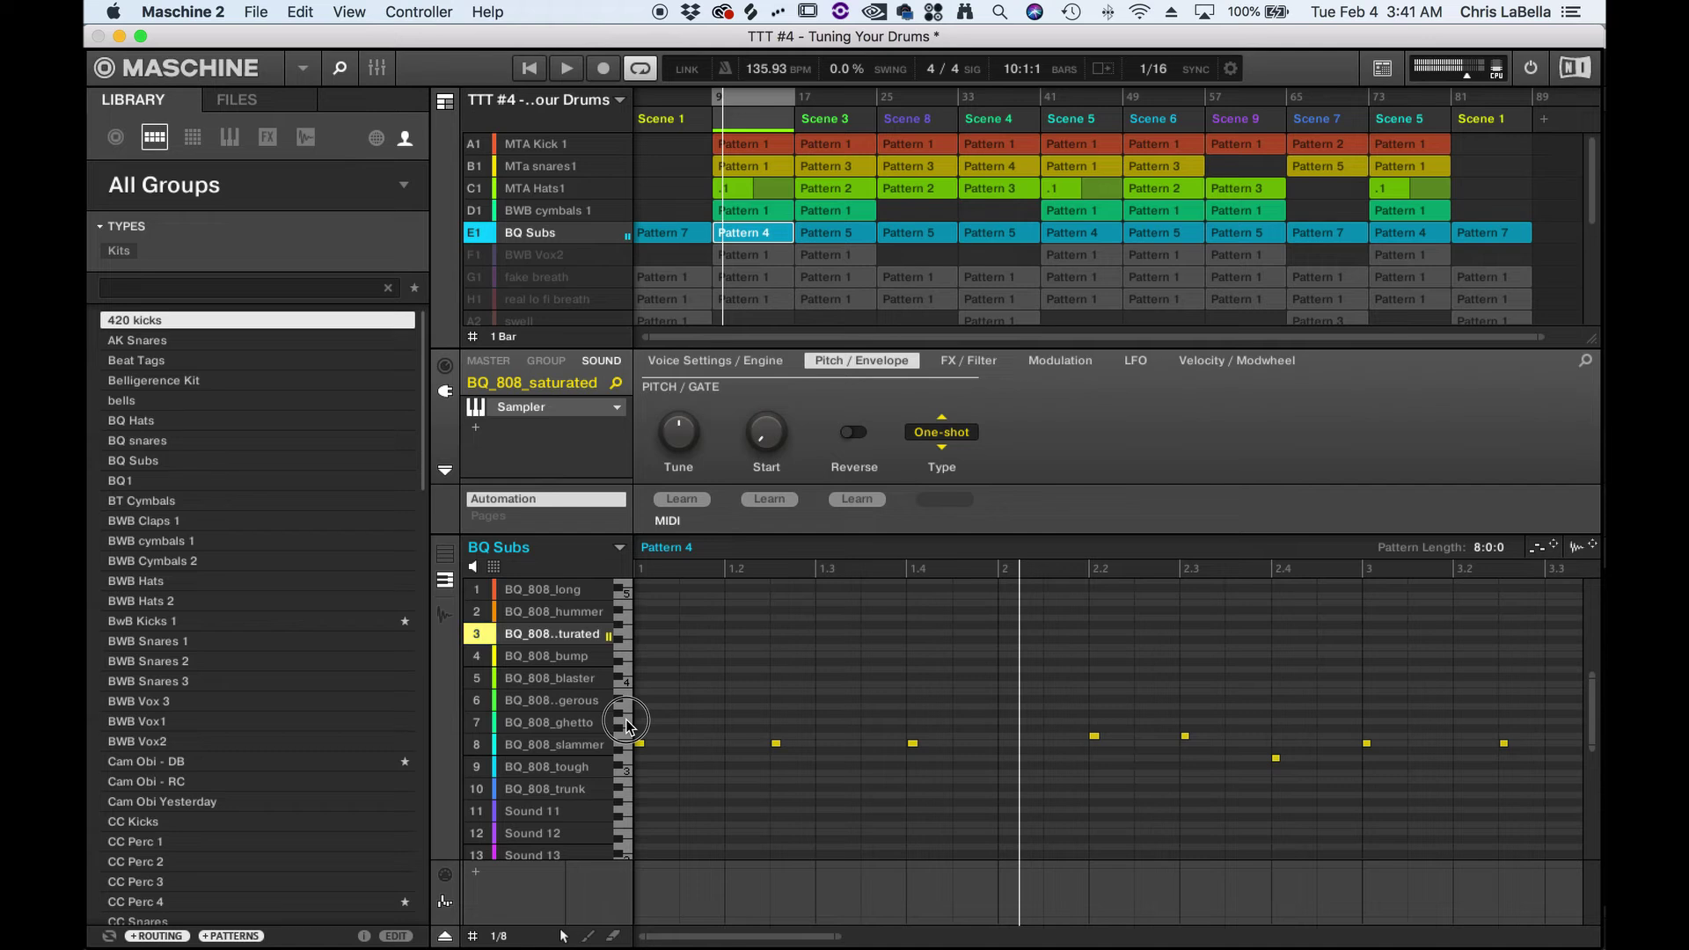
{"action": "left_click", "coordinate": [629, 738]}
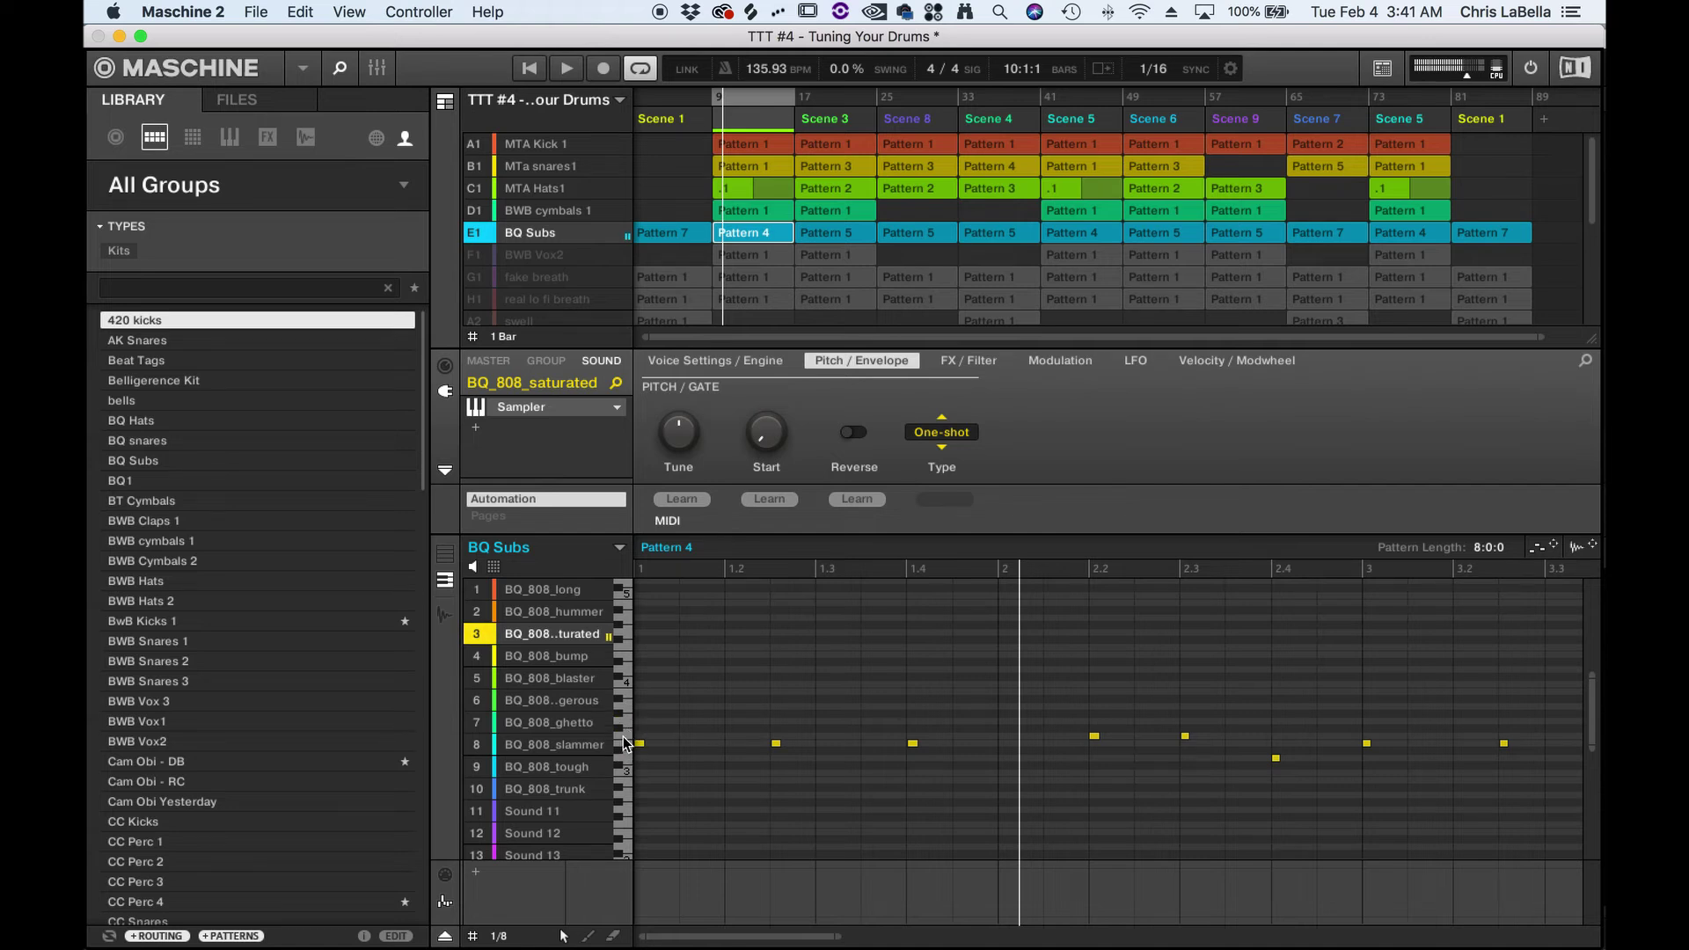
{"action": "left_click", "coordinate": [624, 737]}
{"action": "left_click", "coordinate": [625, 774]}
{"action": "left_click", "coordinate": [628, 748]}
{"action": "left_click", "coordinate": [627, 744]}
{"action": "left_click", "coordinate": [626, 728]}
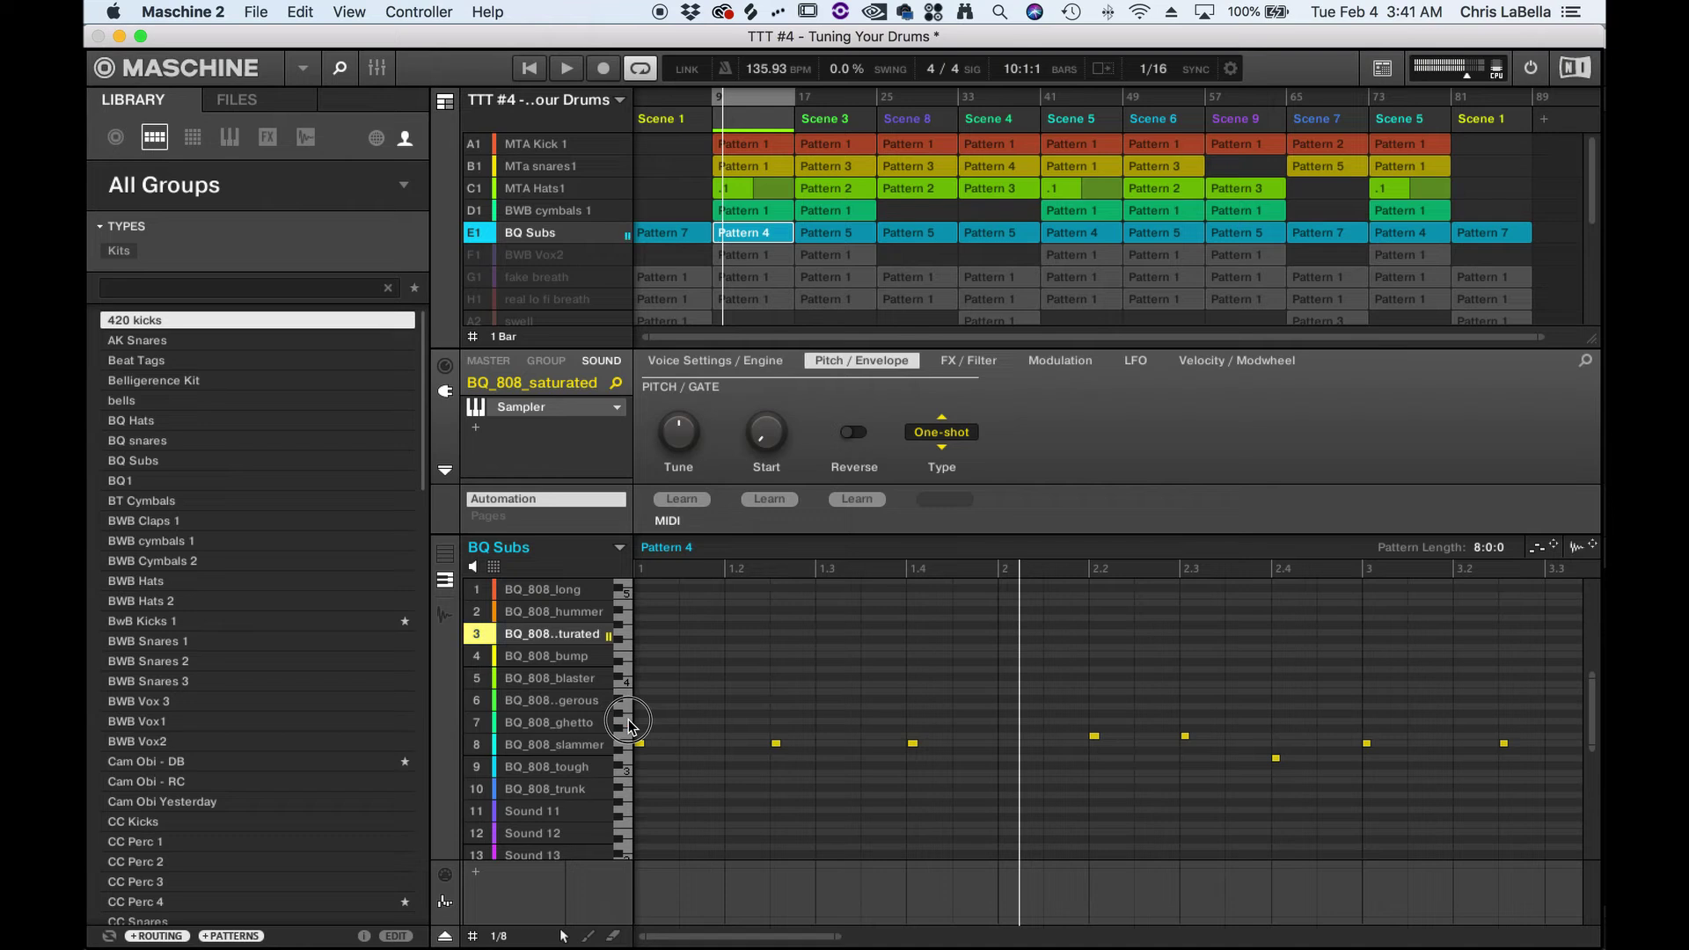
{"action": "left_click", "coordinate": [627, 732]}
{"action": "left_click", "coordinate": [627, 720]}
{"action": "left_click", "coordinate": [628, 743]}
{"action": "left_click", "coordinate": [631, 735]}
{"action": "left_click", "coordinate": [628, 719]}
{"action": "left_click", "coordinate": [620, 737]}
{"action": "left_click", "coordinate": [620, 744]}
{"action": "left_click", "coordinate": [626, 732]}
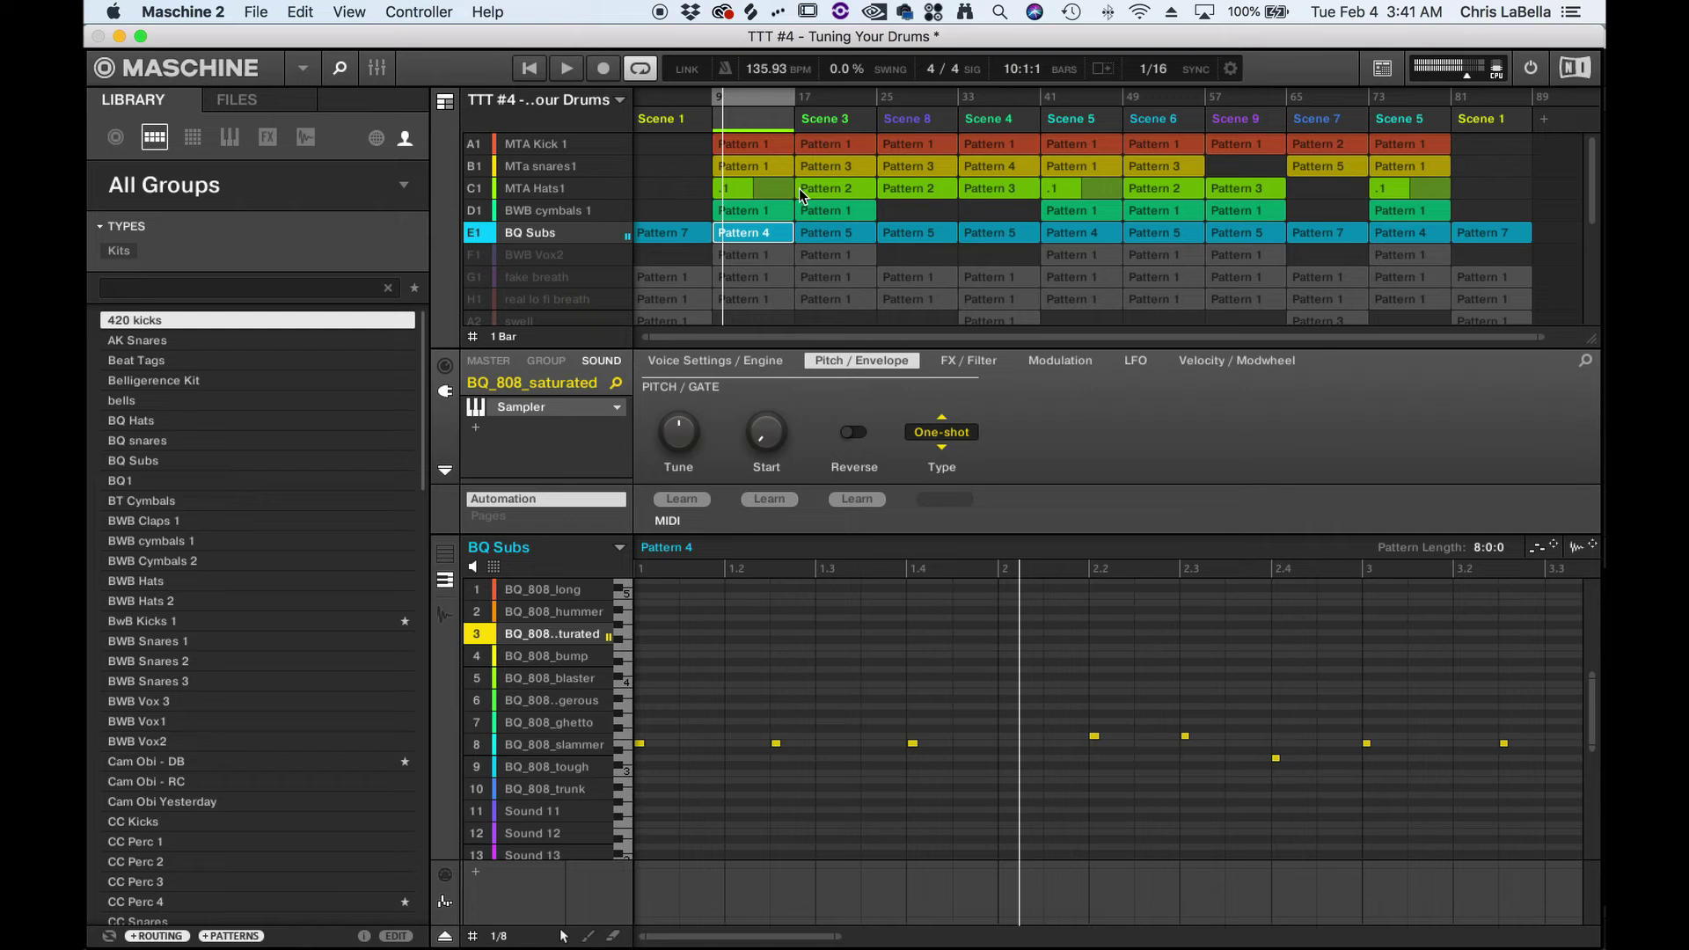
Step: Show the BQ Subs group's RBass Stereo plug-in, move its window clear of the transport, and place the playhead near the start of Pattern 4
{"action": "left_click", "coordinate": [552, 362]}
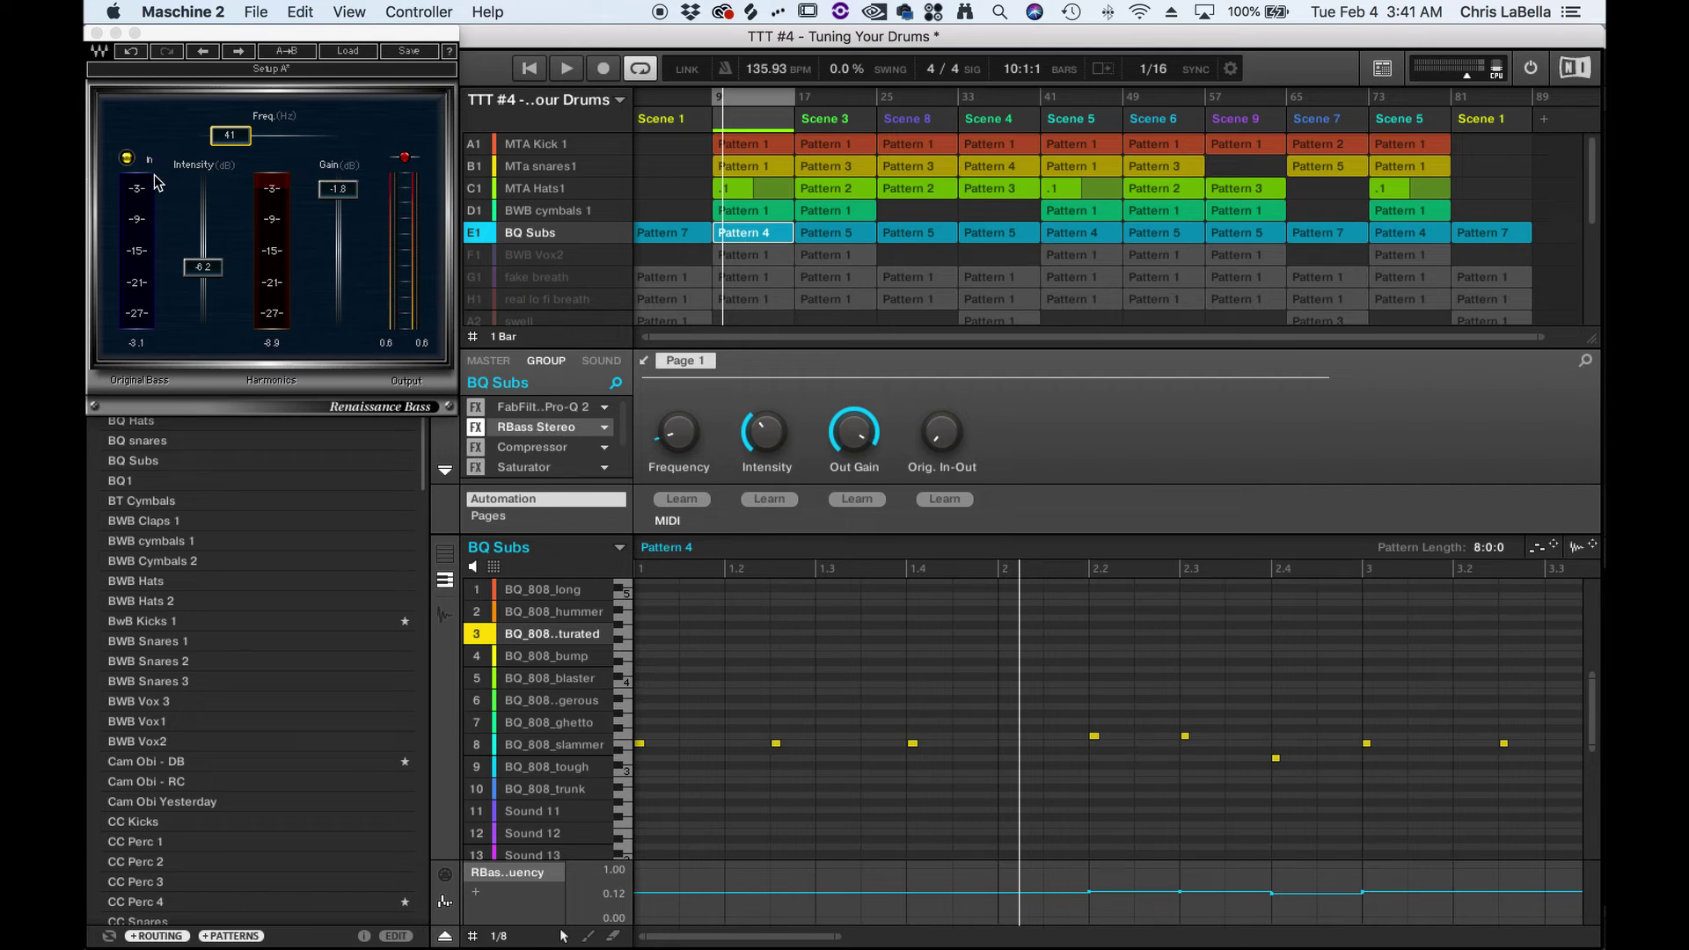
{"action": "left_click_drag", "start_coordinate": [384, 38], "coordinate": [472, 308]}
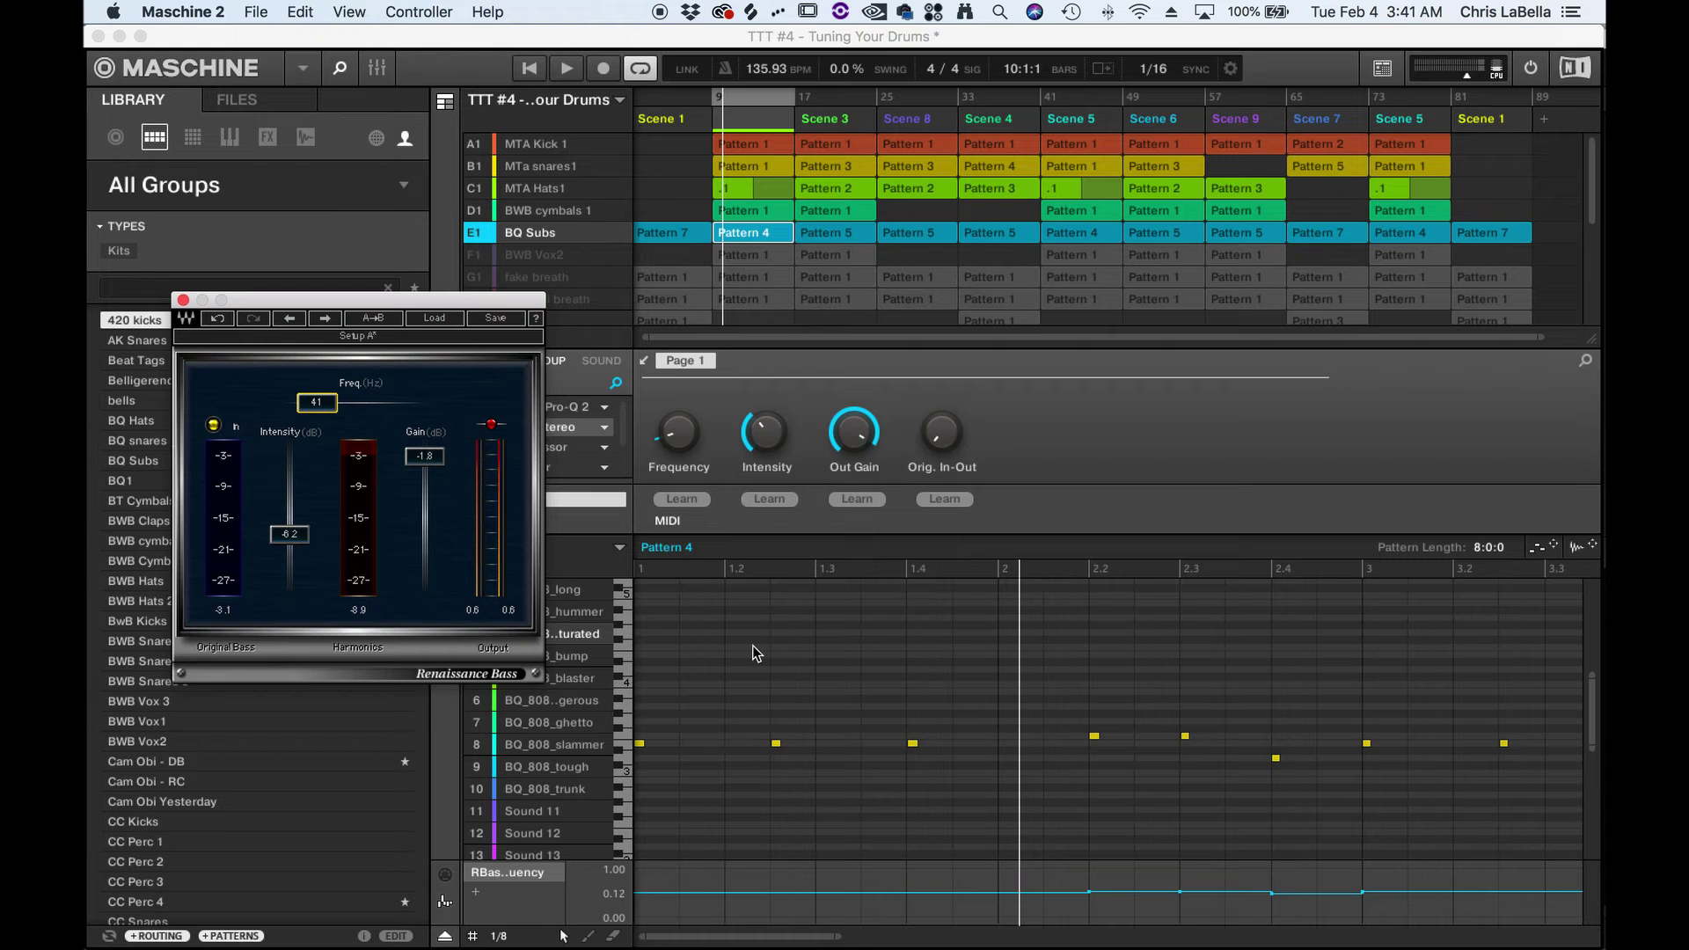
{"action": "left_click", "coordinate": [669, 570]}
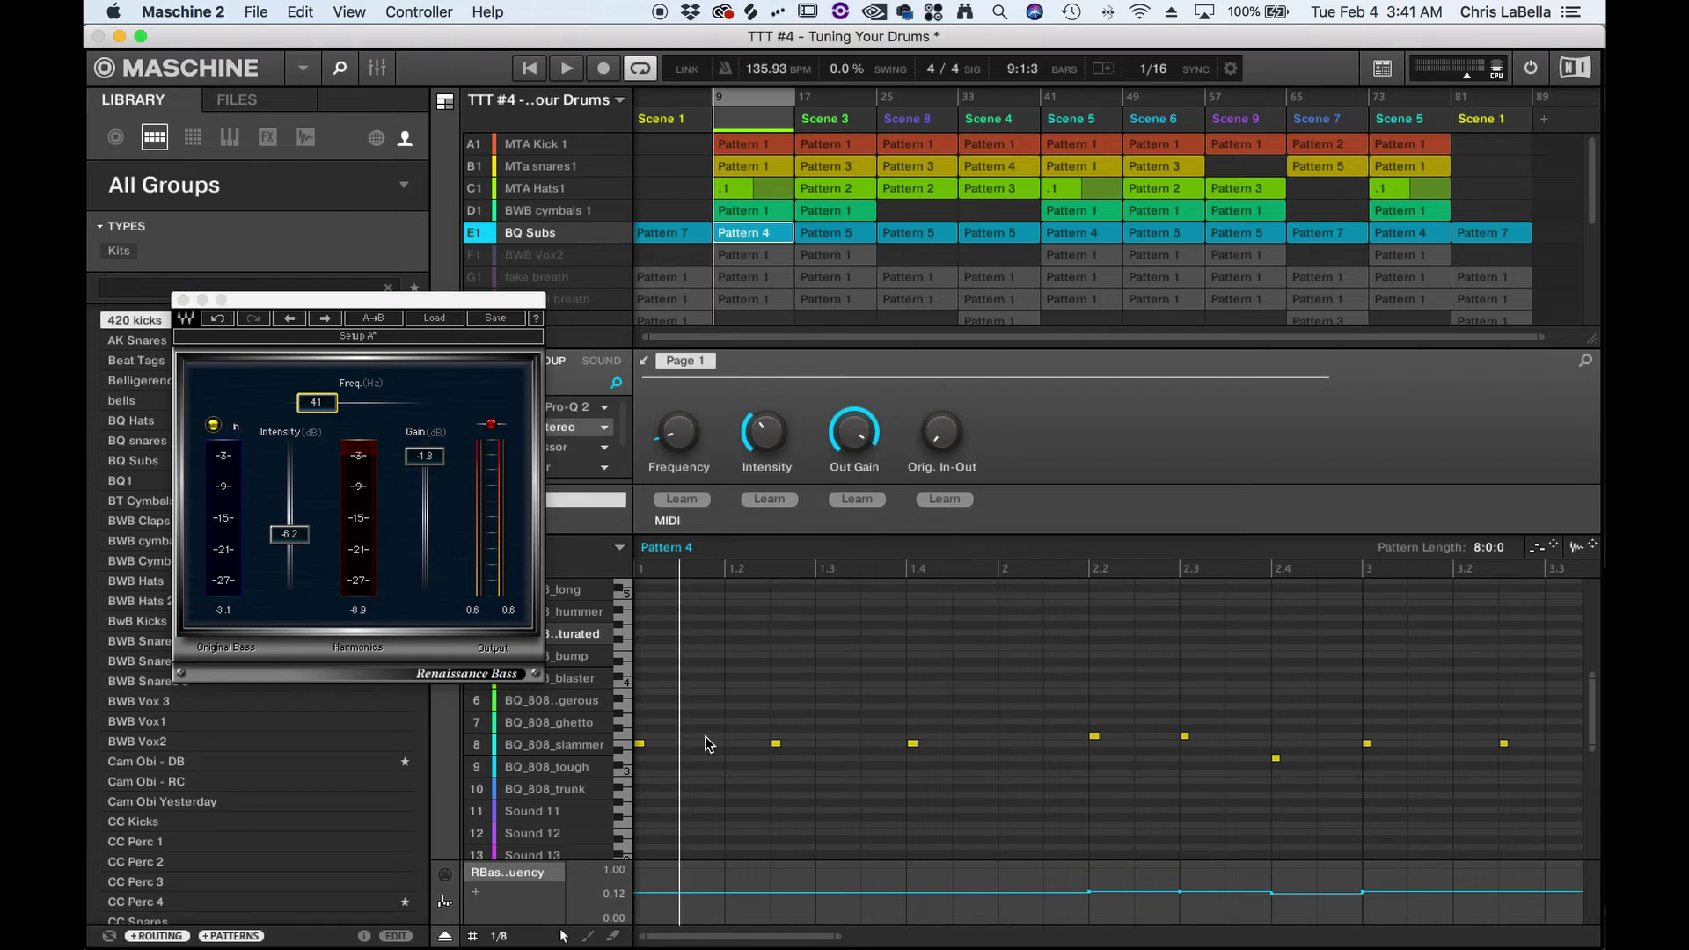
Step: Switch to Chrome and look up the first-octave E frequency in the Note Frequency Chart
{"action": "mouse_move", "coordinate": [723, 947]}
{"action": "key", "text": "super+Tab"}
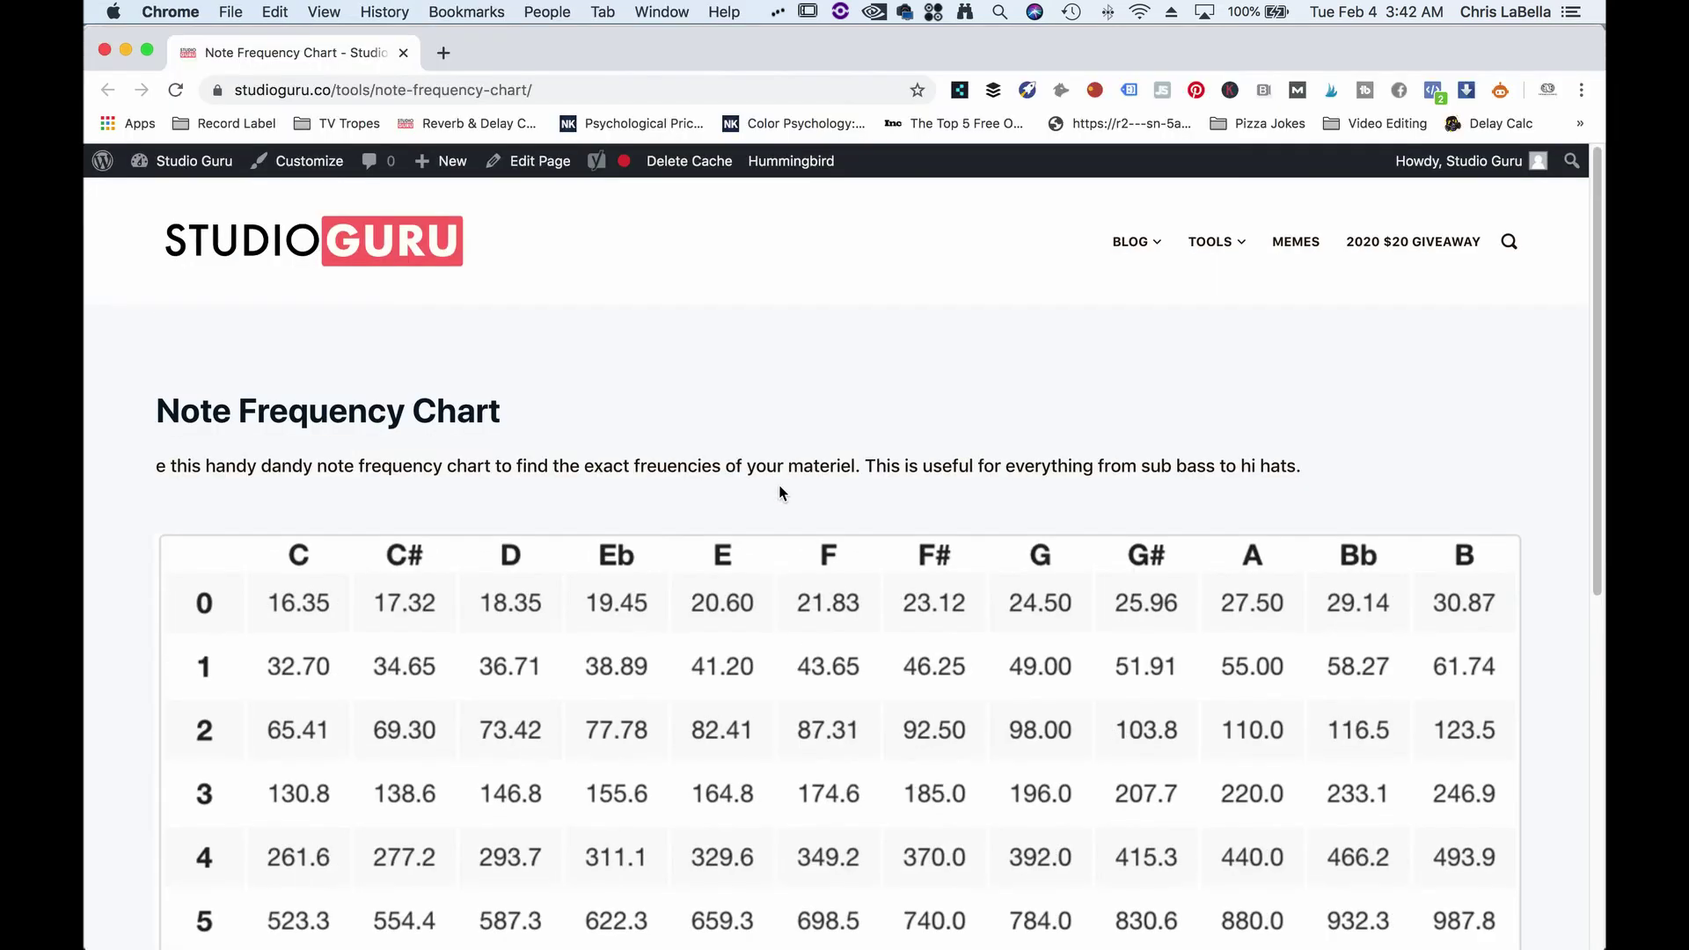
{"action": "scroll", "coordinate": [694, 349], "scroll_direction": "down", "scroll_amount": 1}
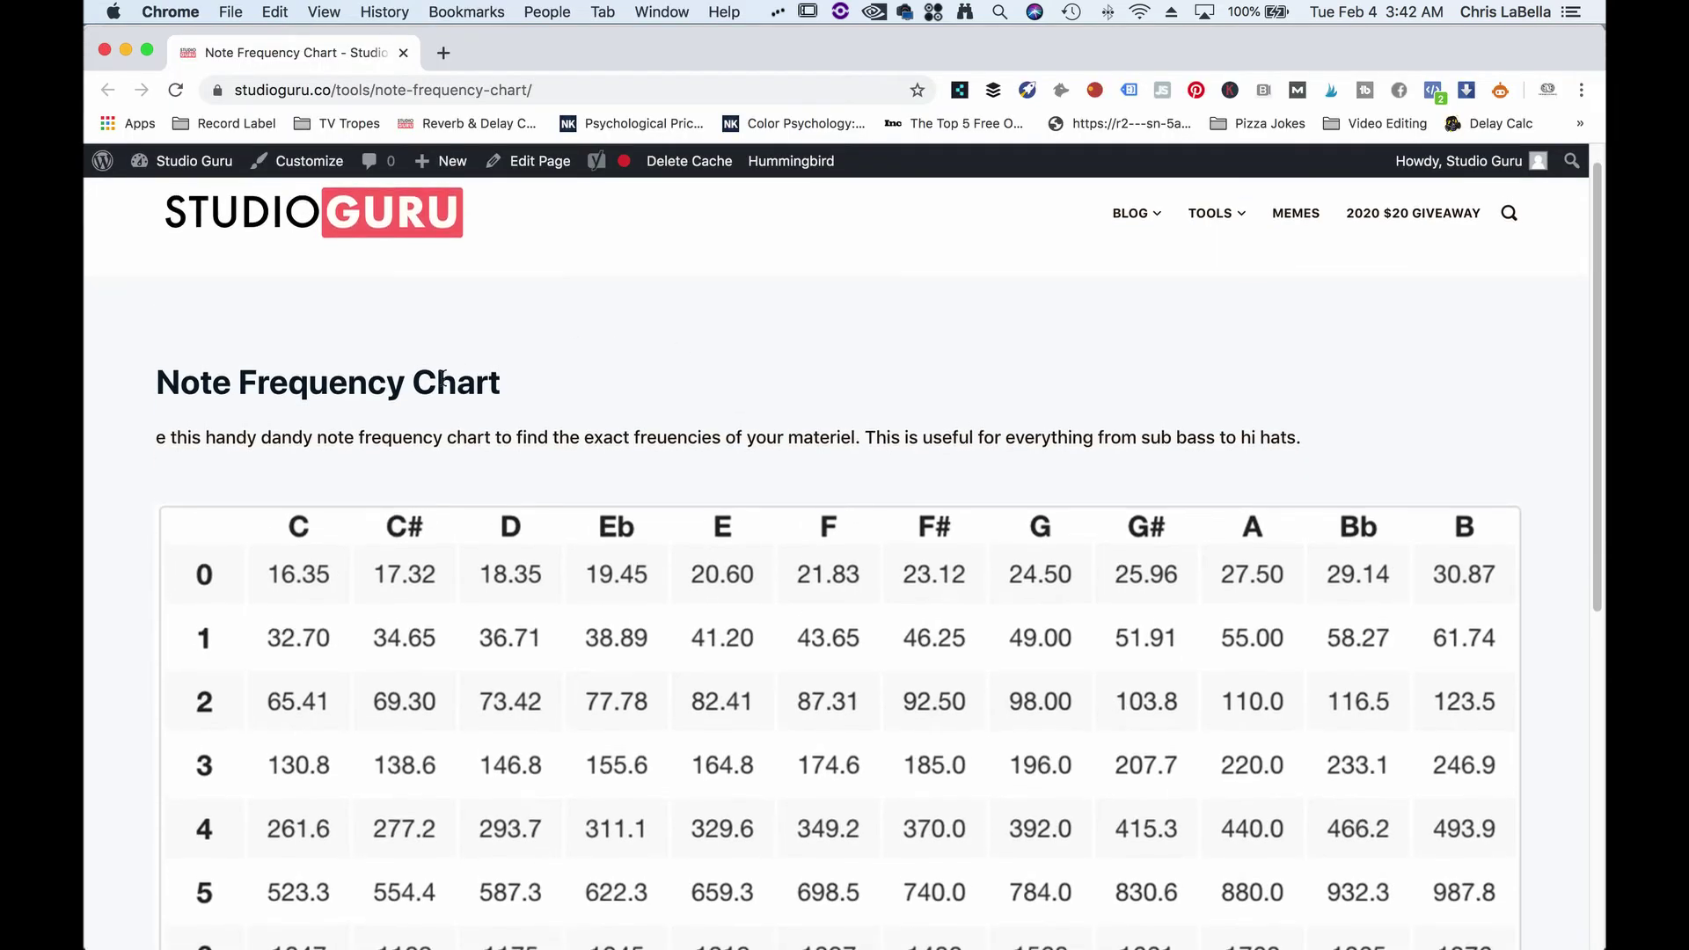
{"action": "scroll", "coordinate": [361, 418], "scroll_direction": "down", "scroll_amount": 3}
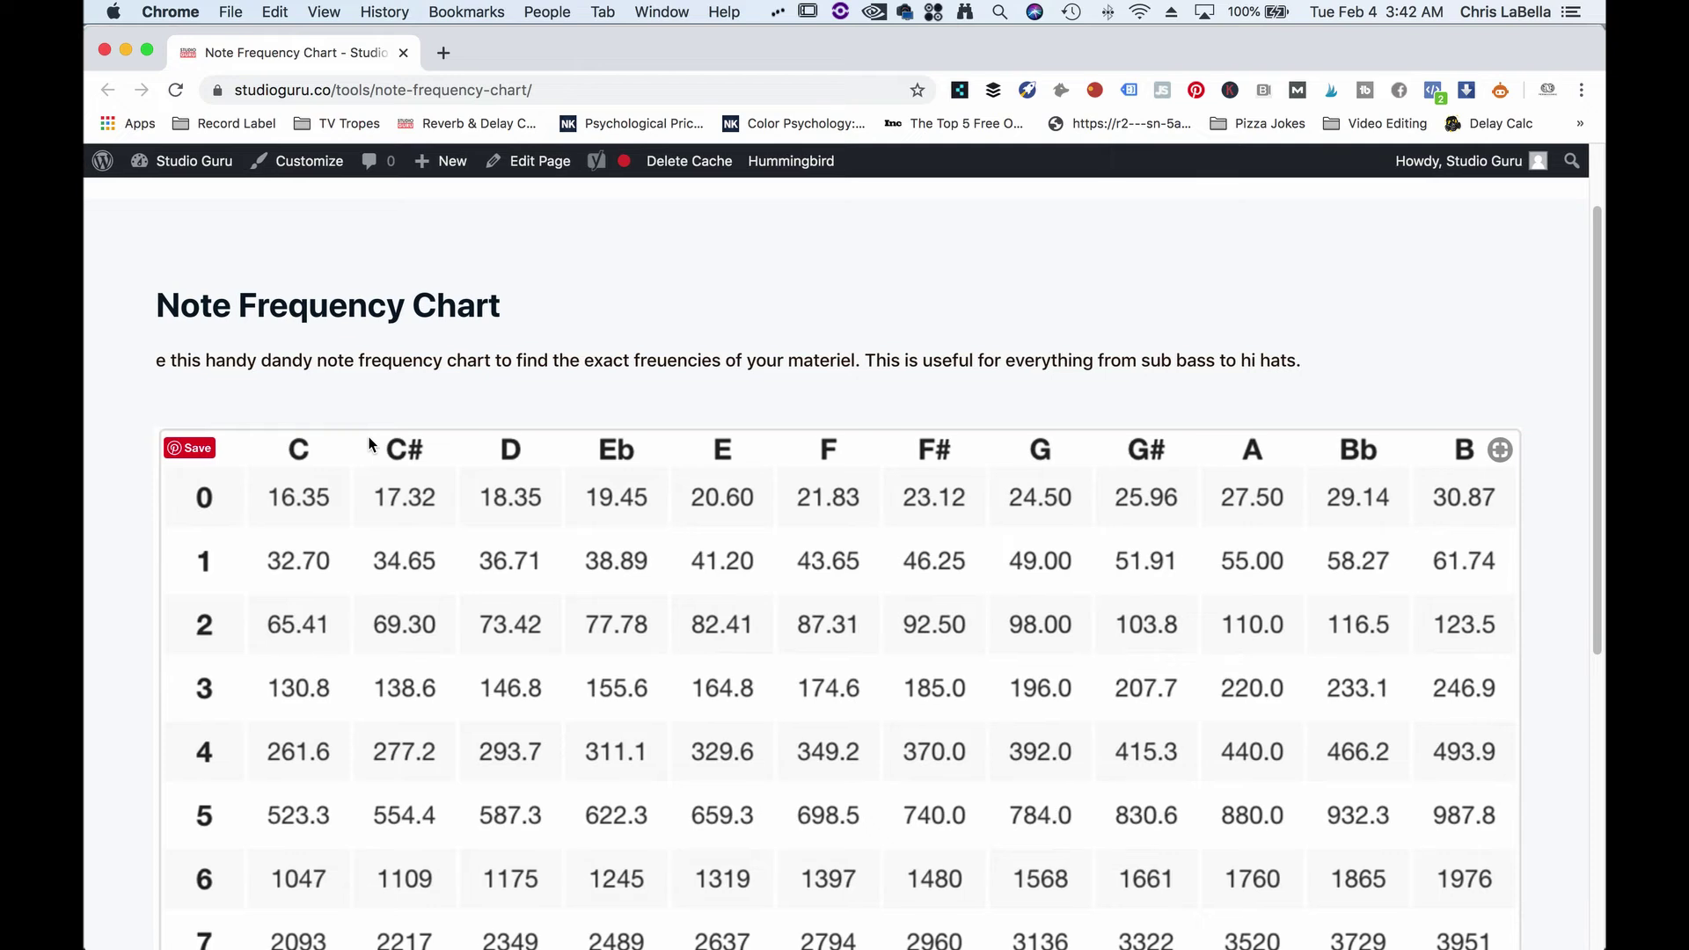
{"action": "scroll", "coordinate": [413, 527], "scroll_direction": "down", "scroll_amount": 4}
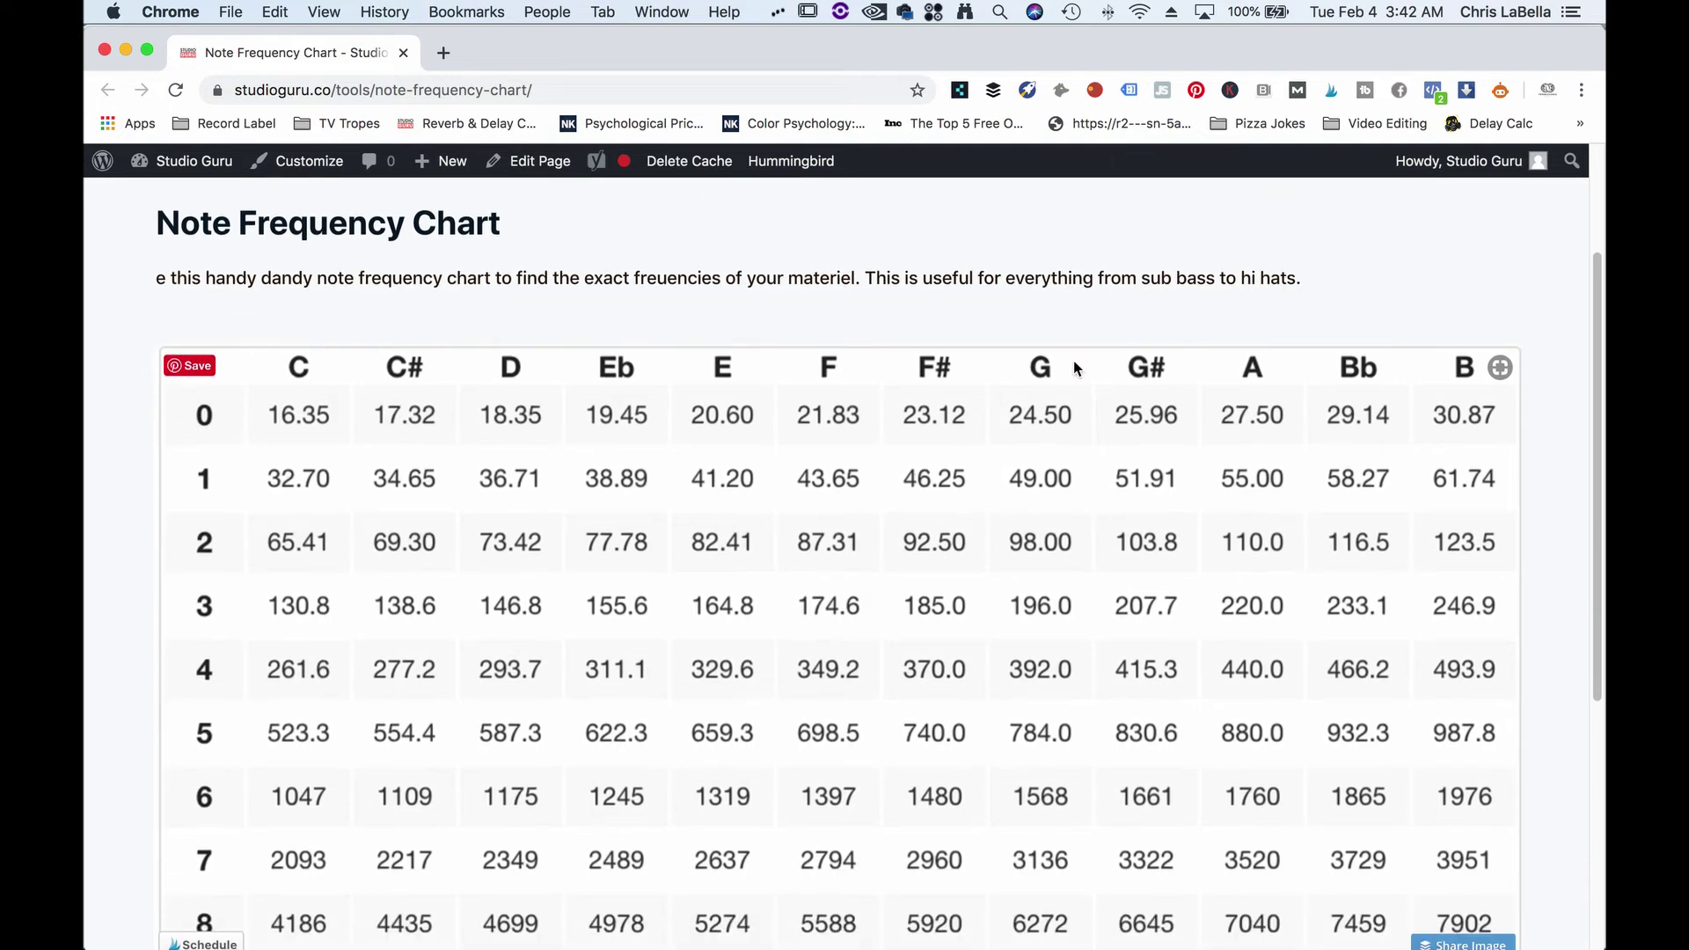
{"action": "scroll", "coordinate": [276, 508], "scroll_direction": "down", "scroll_amount": 1}
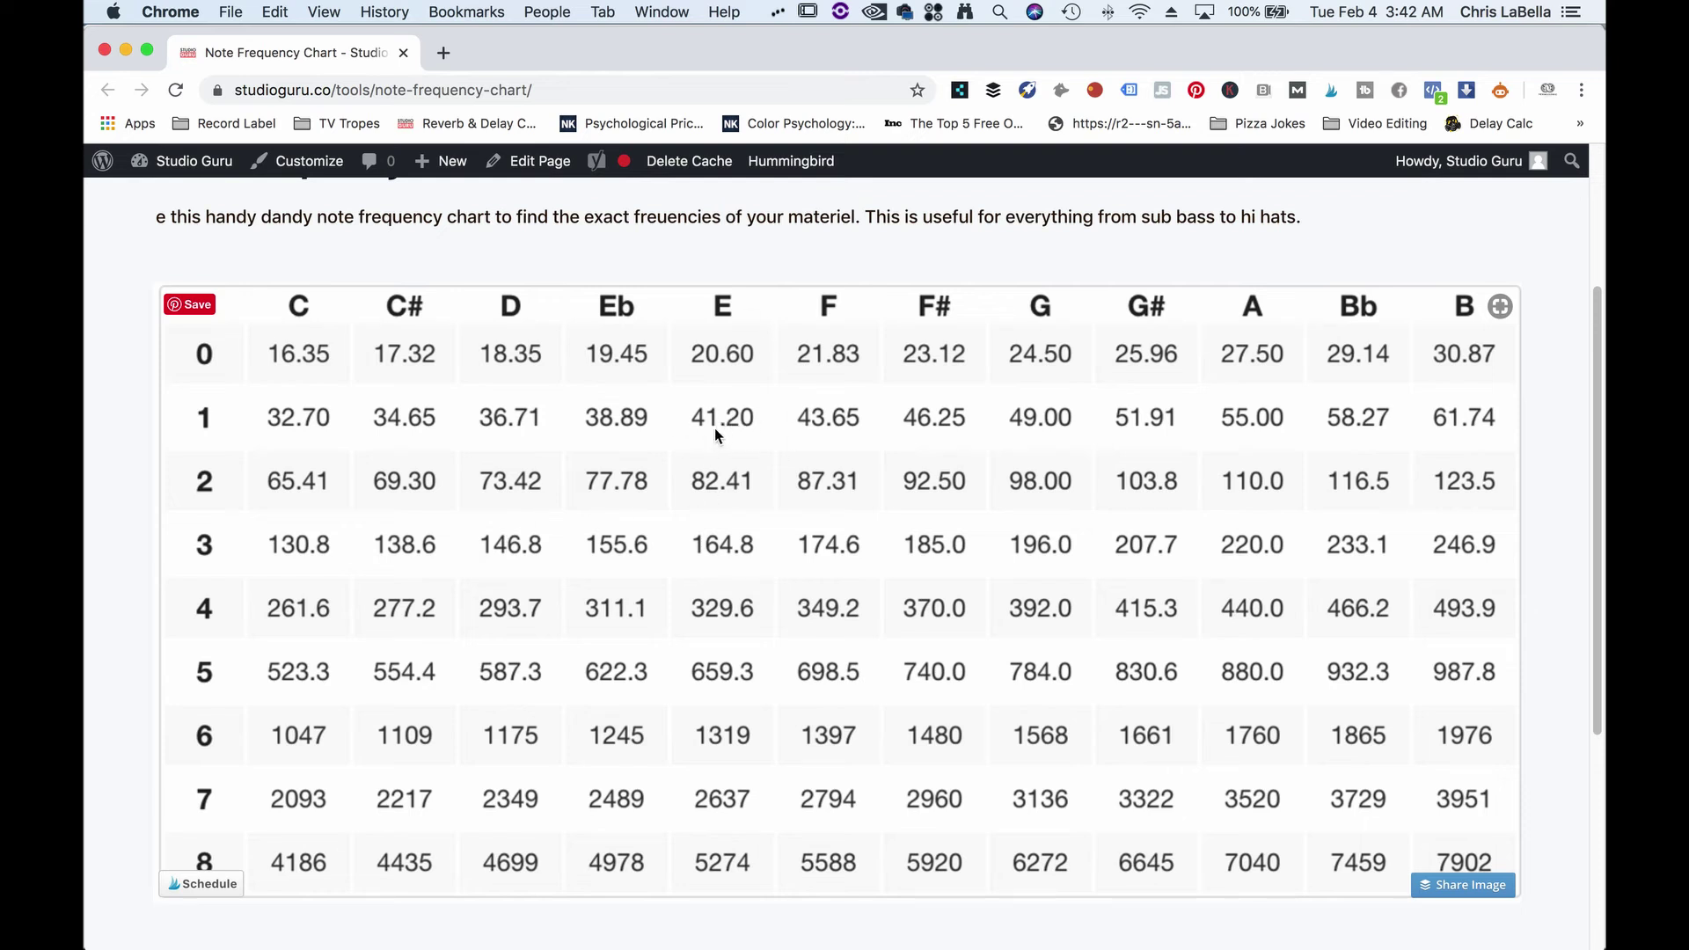
Step: Switch back to Maschine and play Pattern 4 from its start, pausing on different sub notes to check the automated RBass frequency
{"action": "key", "text": "super+Tab"}
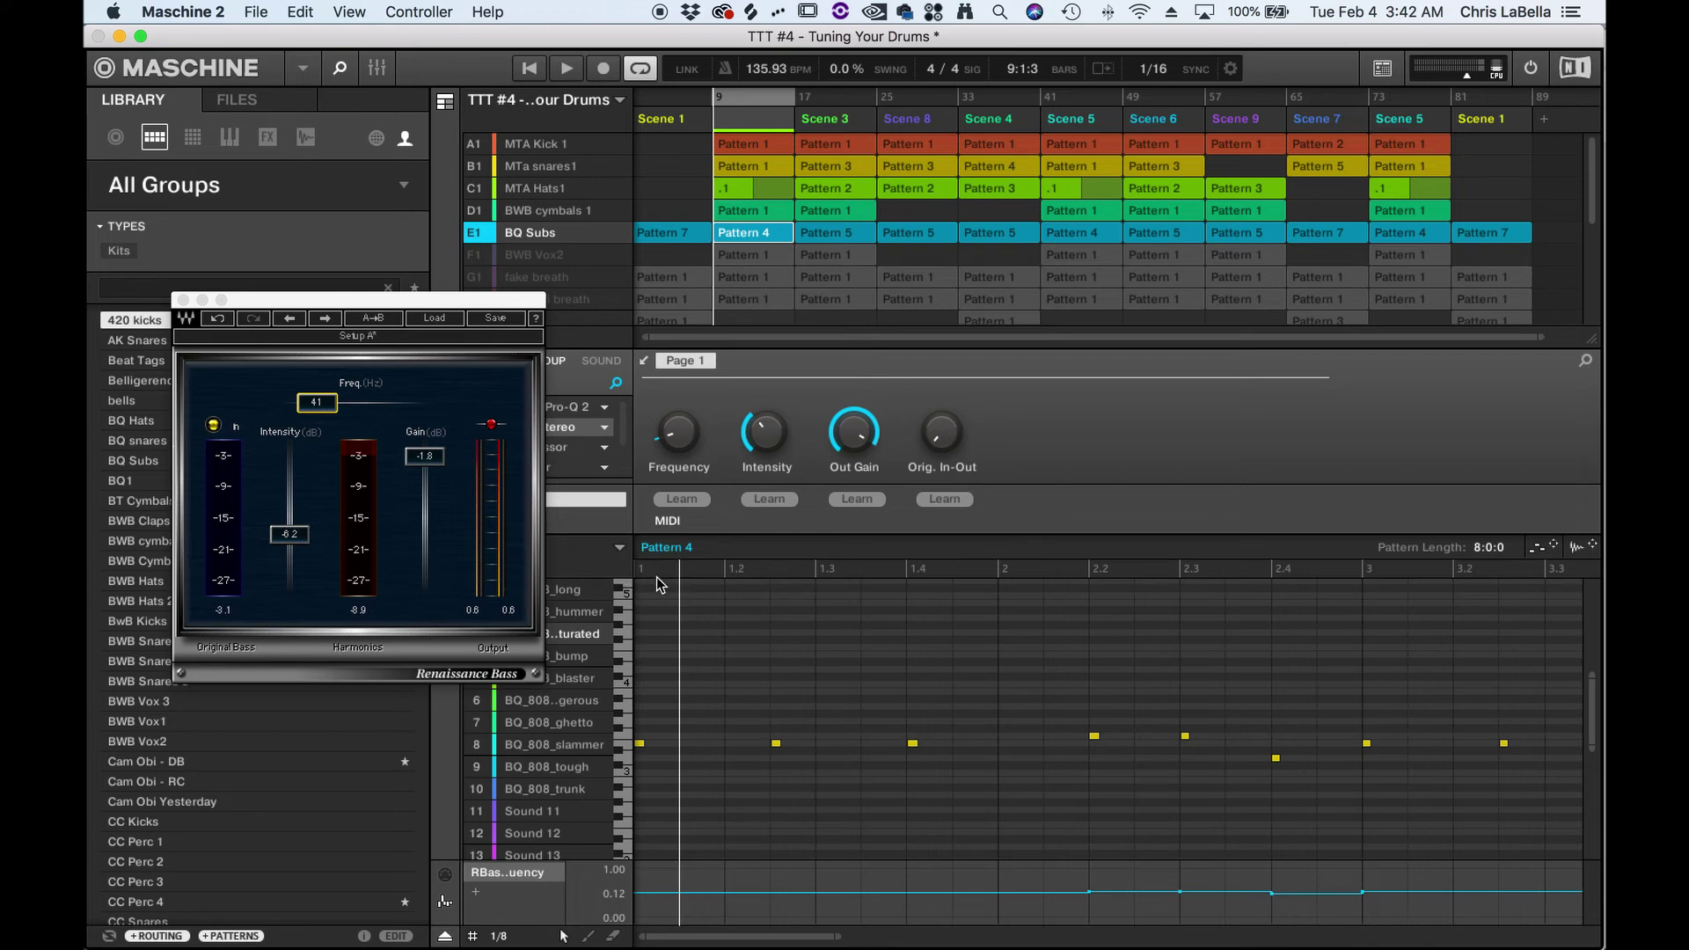
{"action": "left_click_drag", "start_coordinate": [656, 577], "coordinate": [599, 568]}
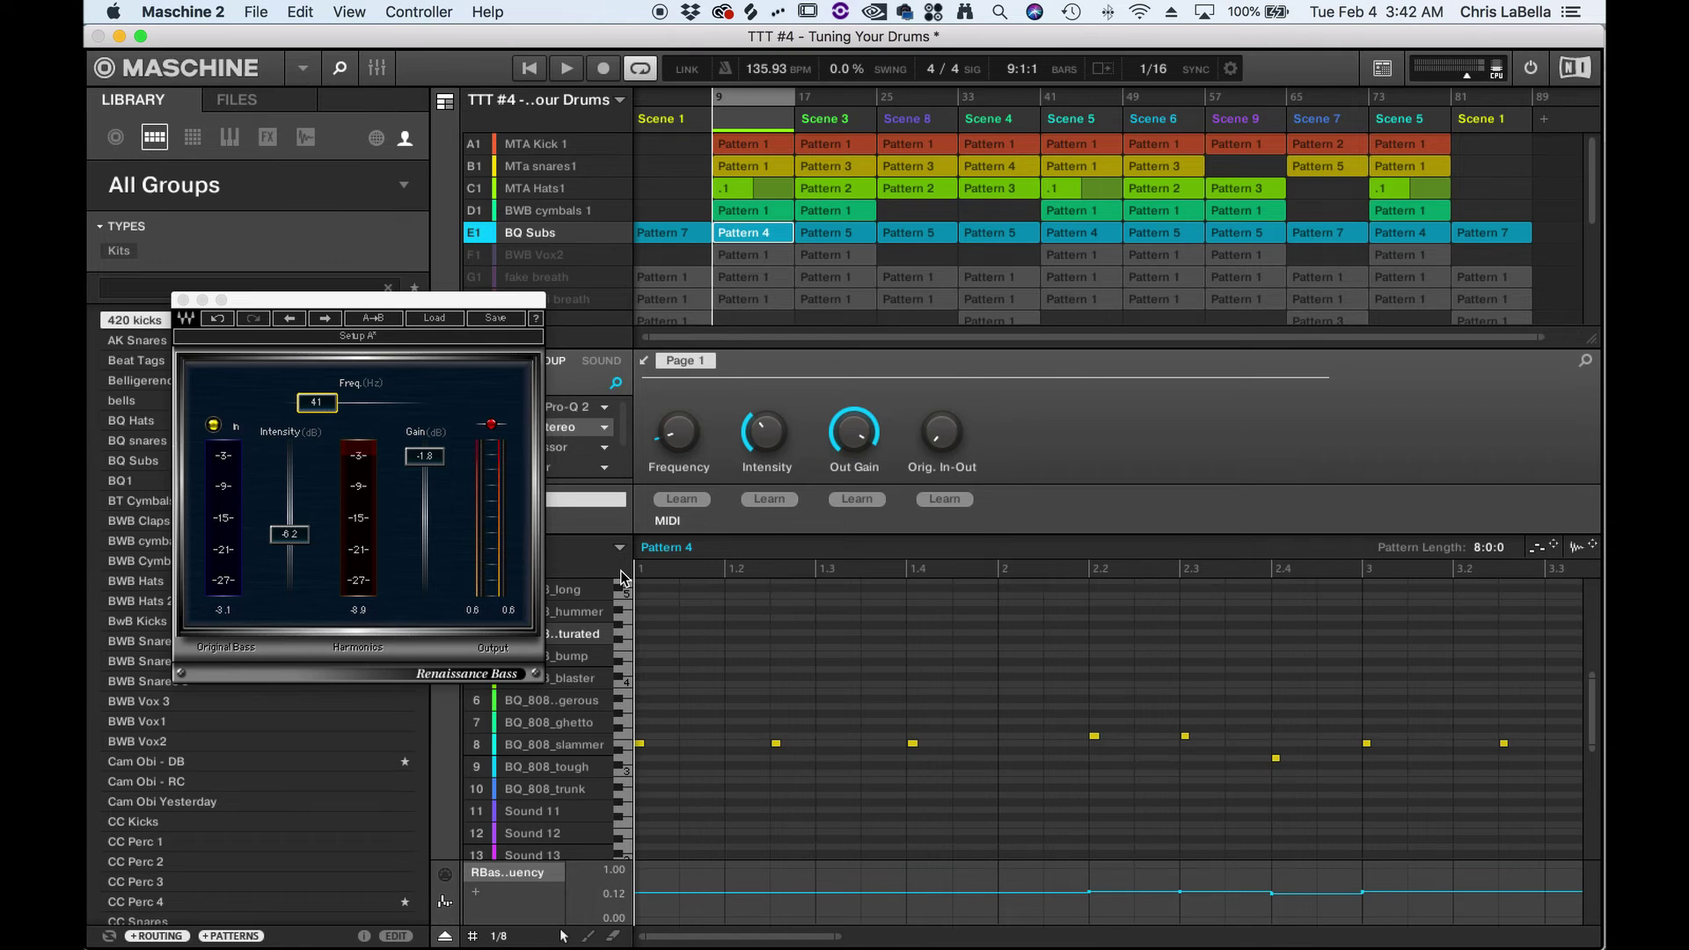
{"action": "key", "text": "space"}
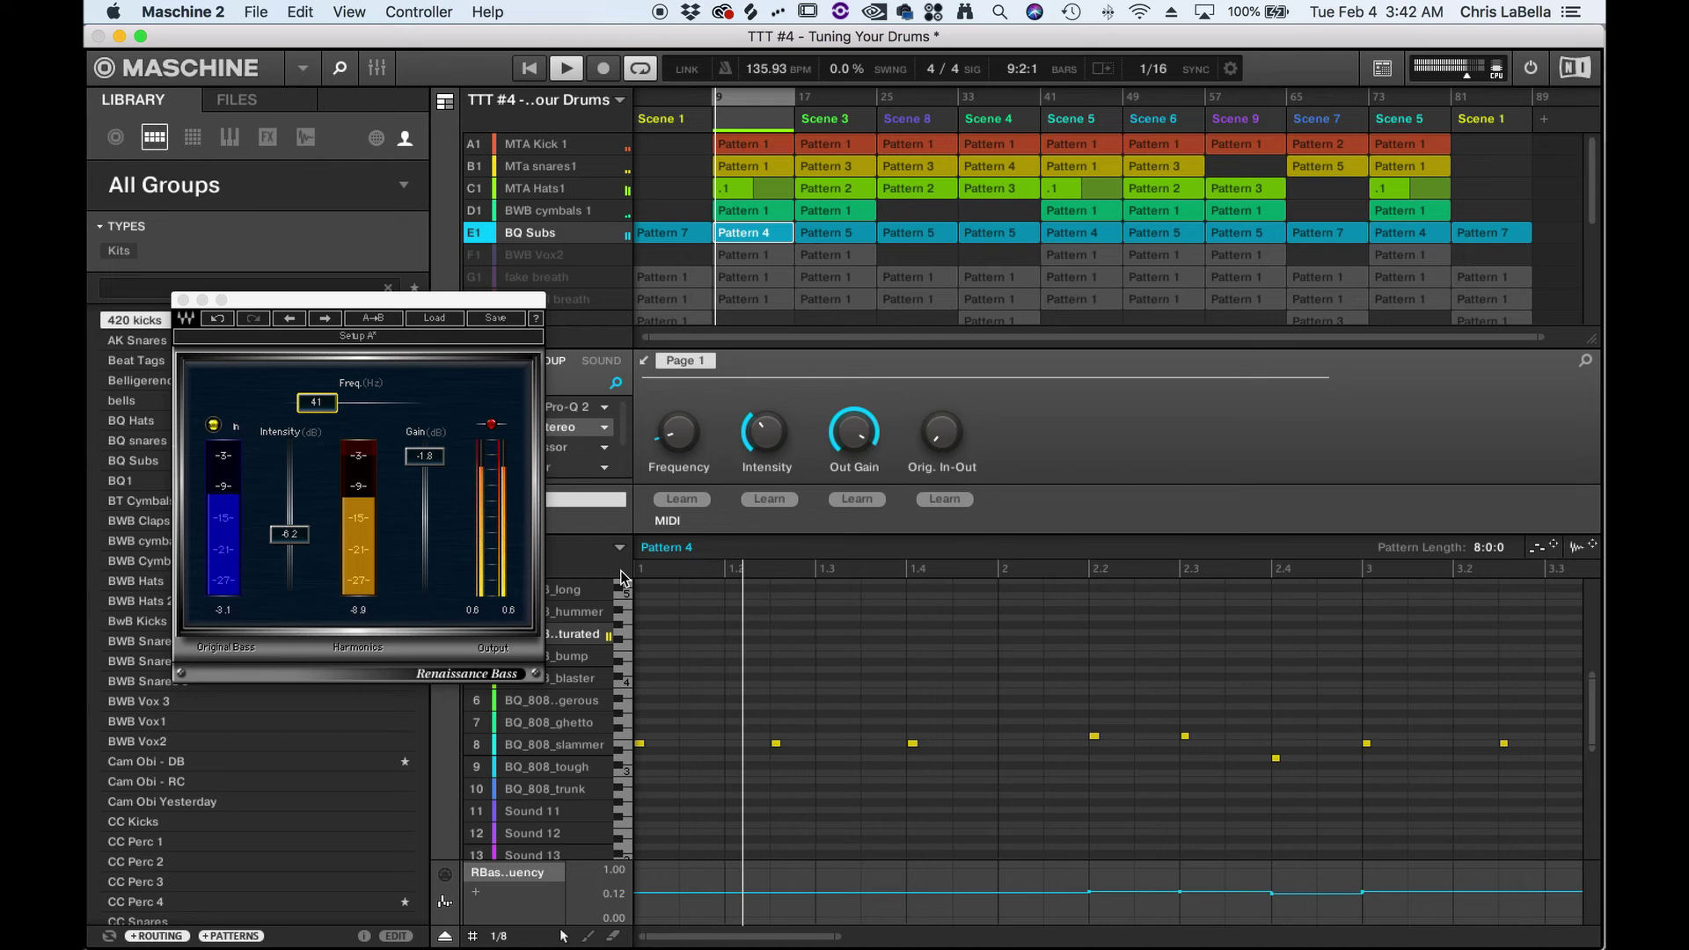
{"action": "key", "text": "space"}
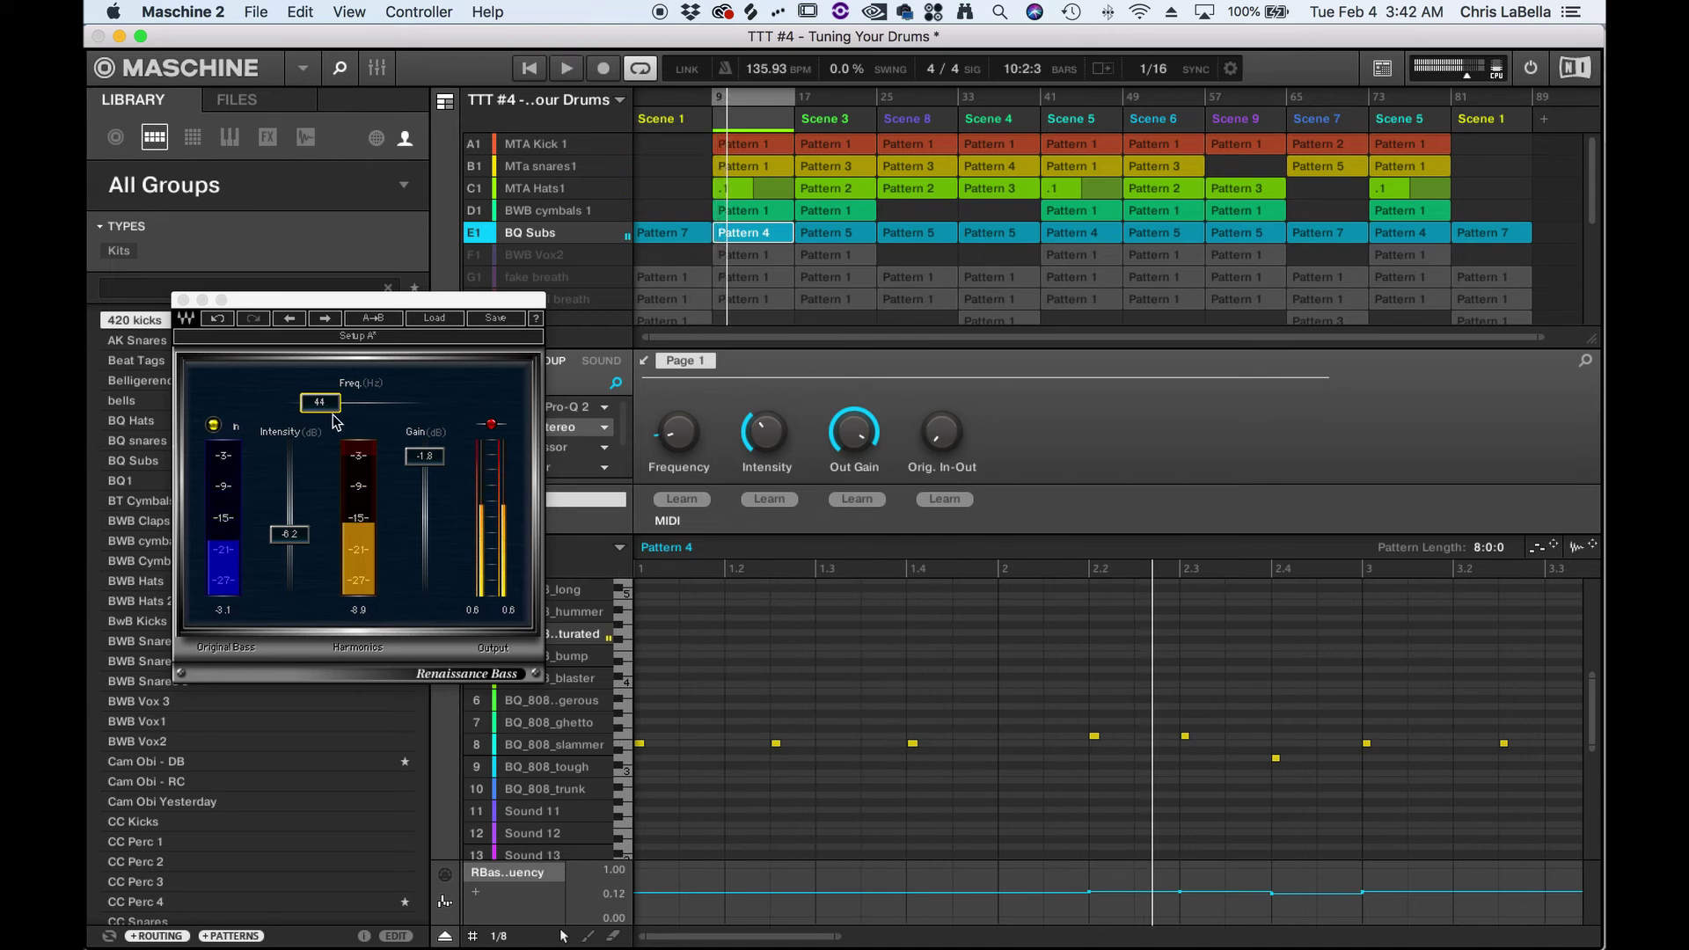
{"action": "key", "text": "space"}
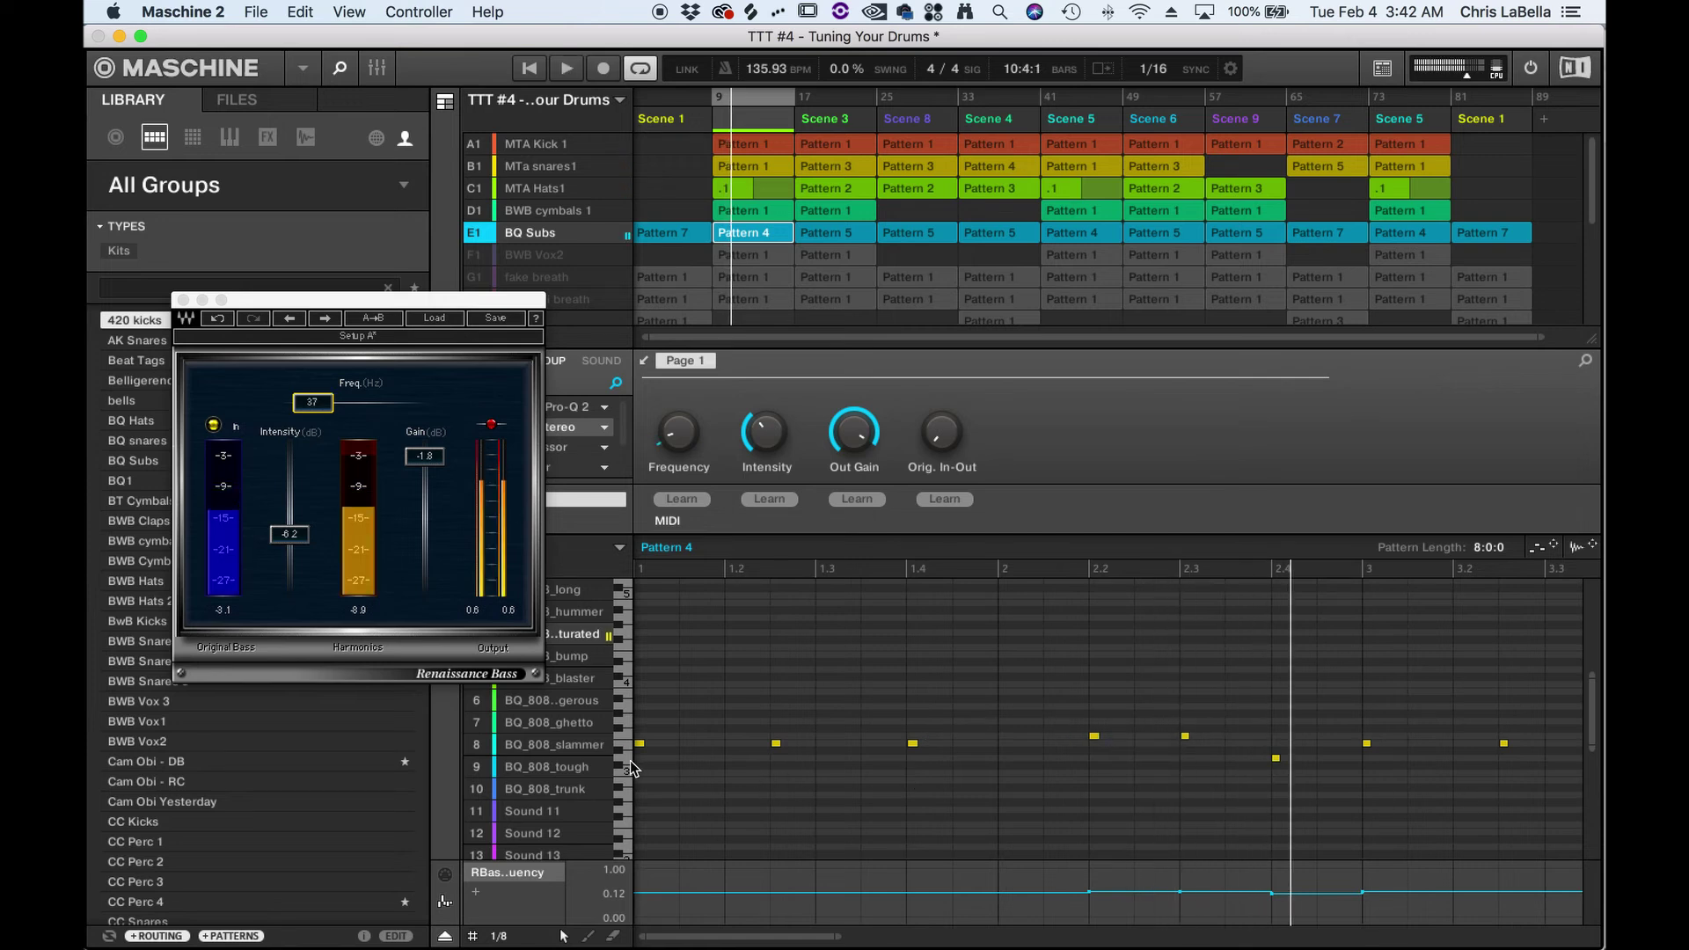
{"action": "key", "text": "space"}
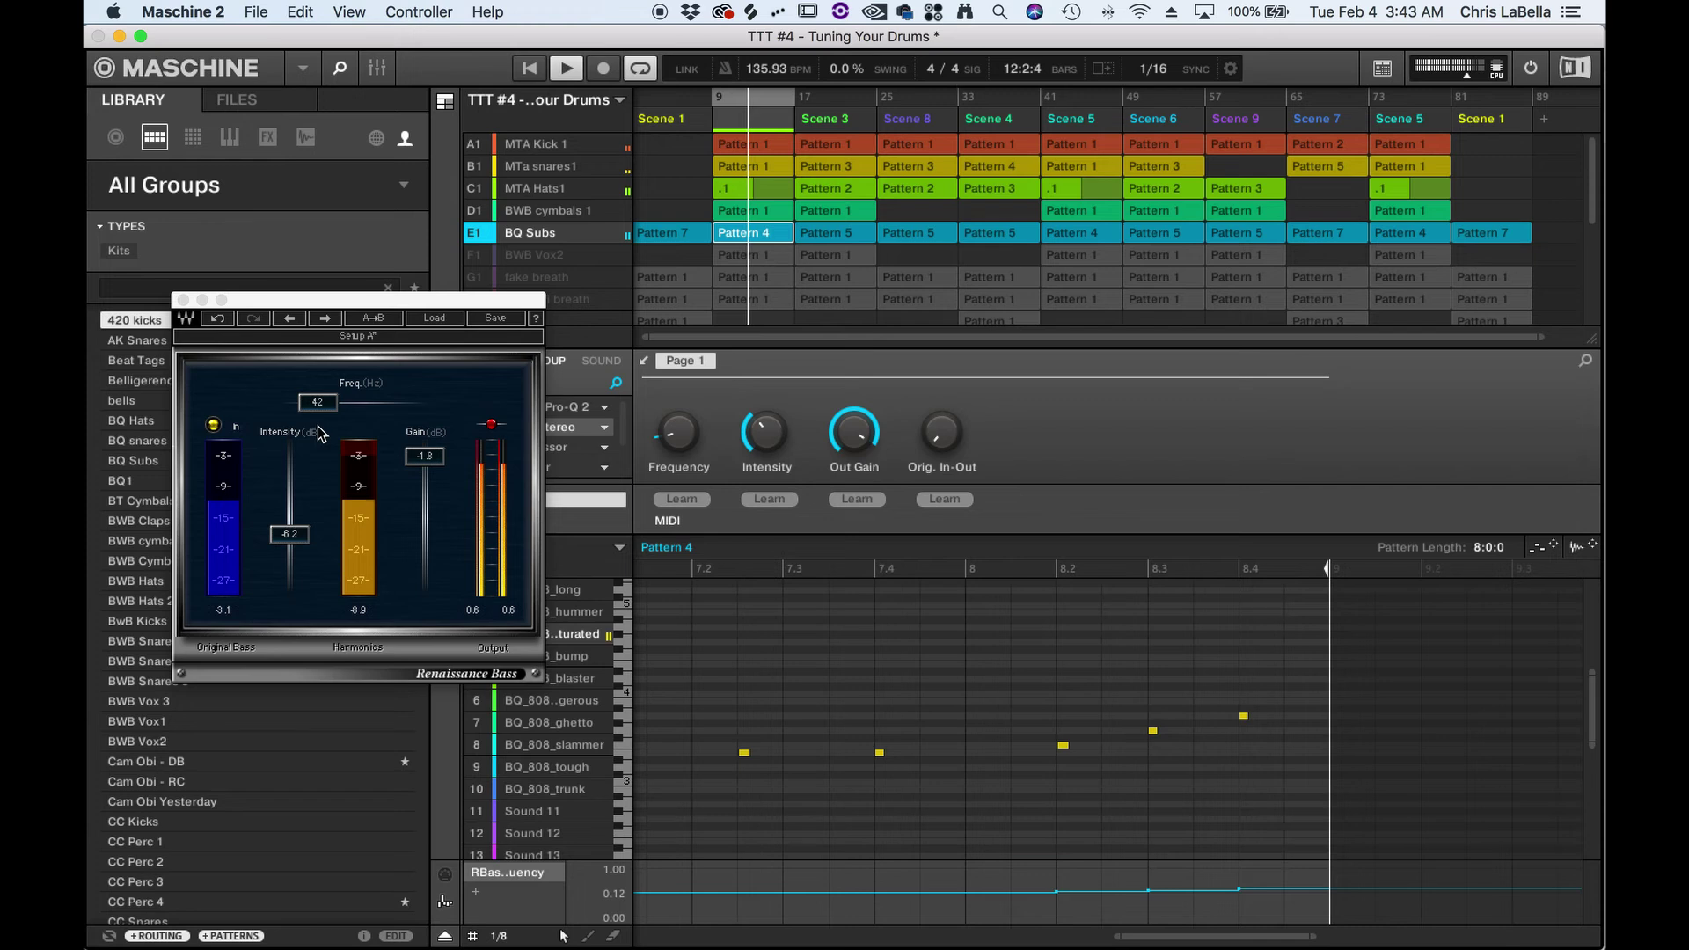
{"action": "key", "text": "space"}
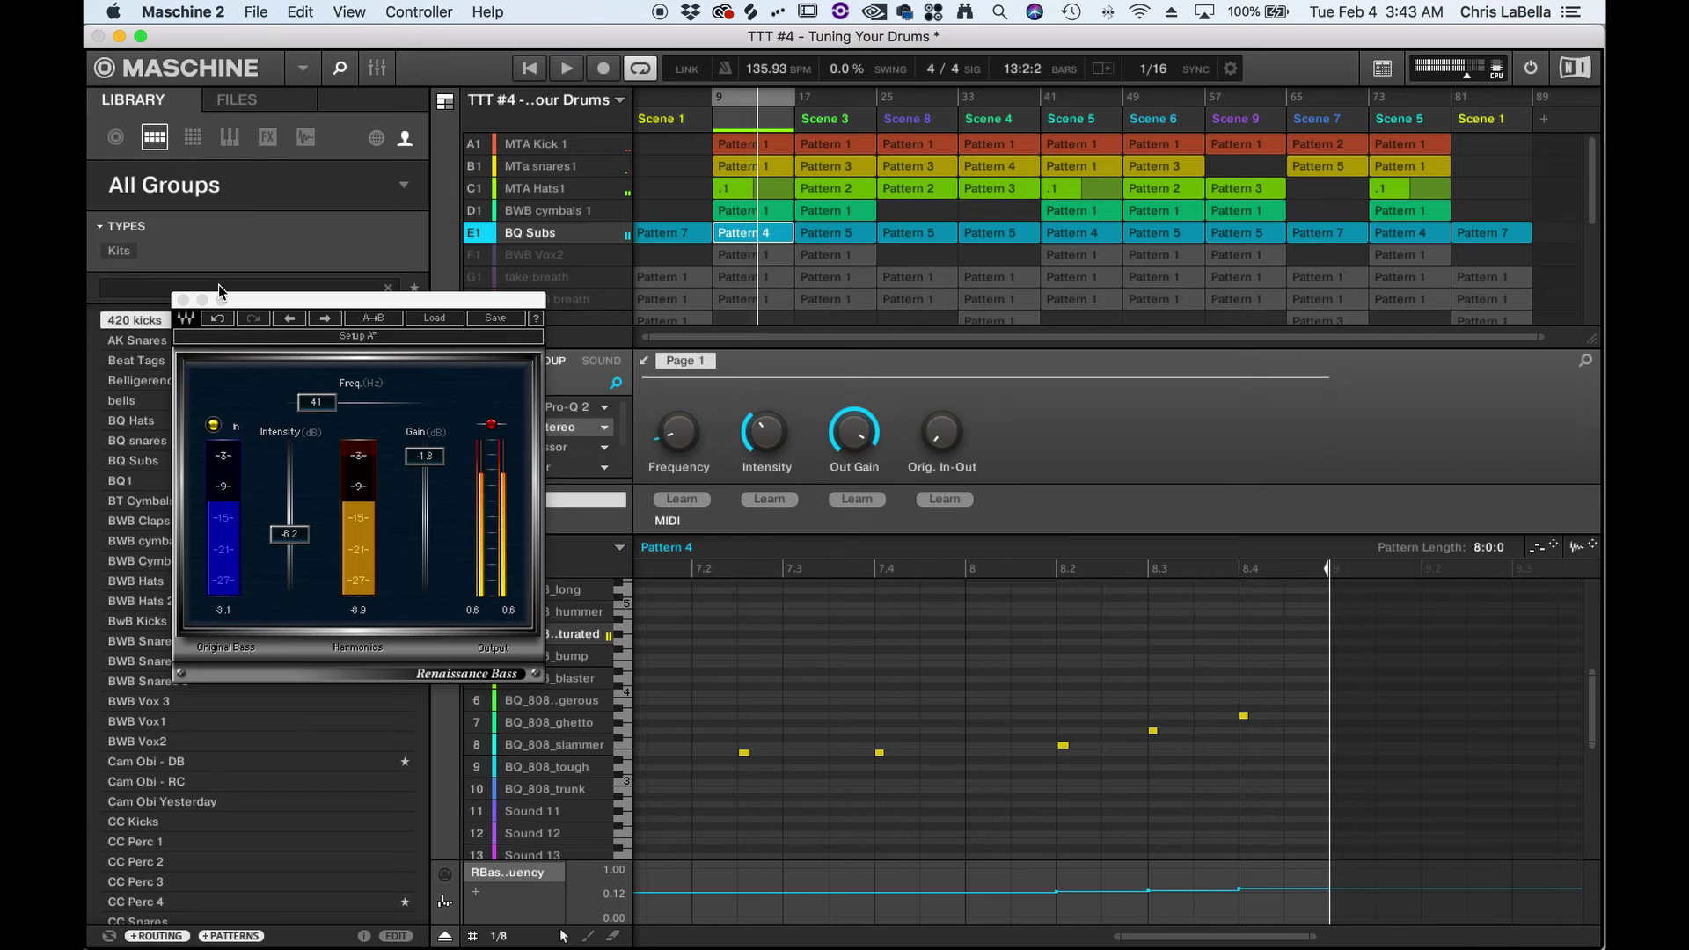
Step: Move the Renaissance Bass window off the effect list and duplicate RBass Stereo in the BQ Subs group's effect chain
{"action": "left_click_drag", "start_coordinate": [376, 301], "coordinate": [1291, 253]}
{"action": "right_click", "coordinate": [561, 428]}
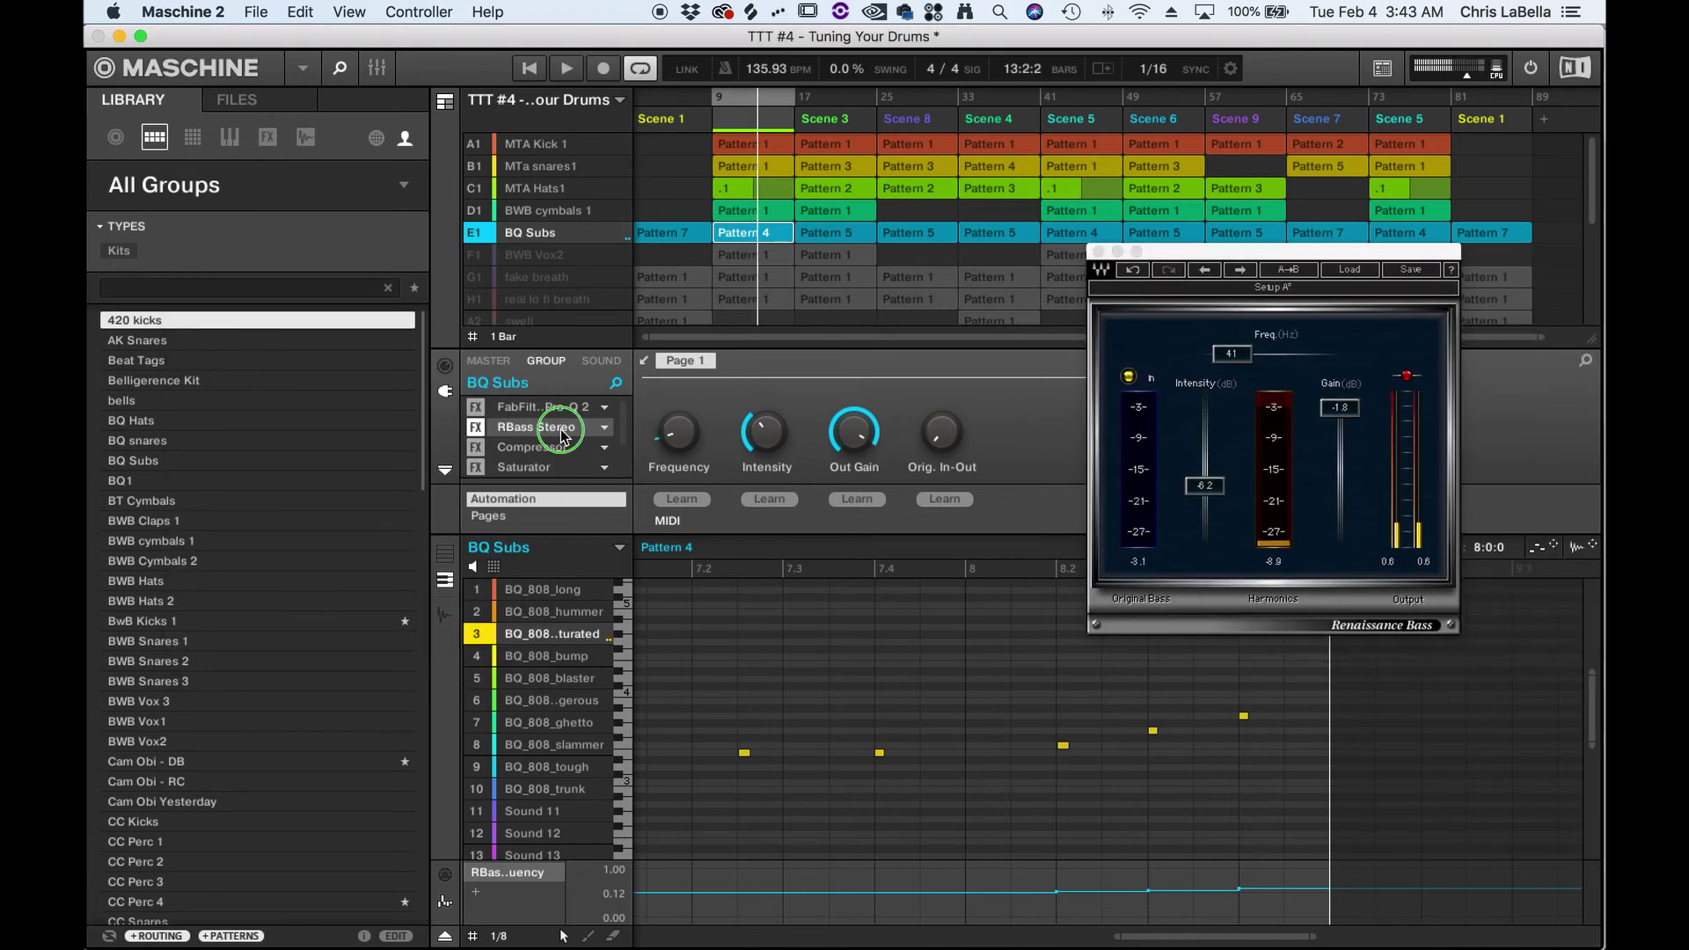
{"action": "left_click", "coordinate": [640, 811]}
{"action": "scroll", "coordinate": [552, 453], "scroll_direction": "down", "scroll_amount": 3}
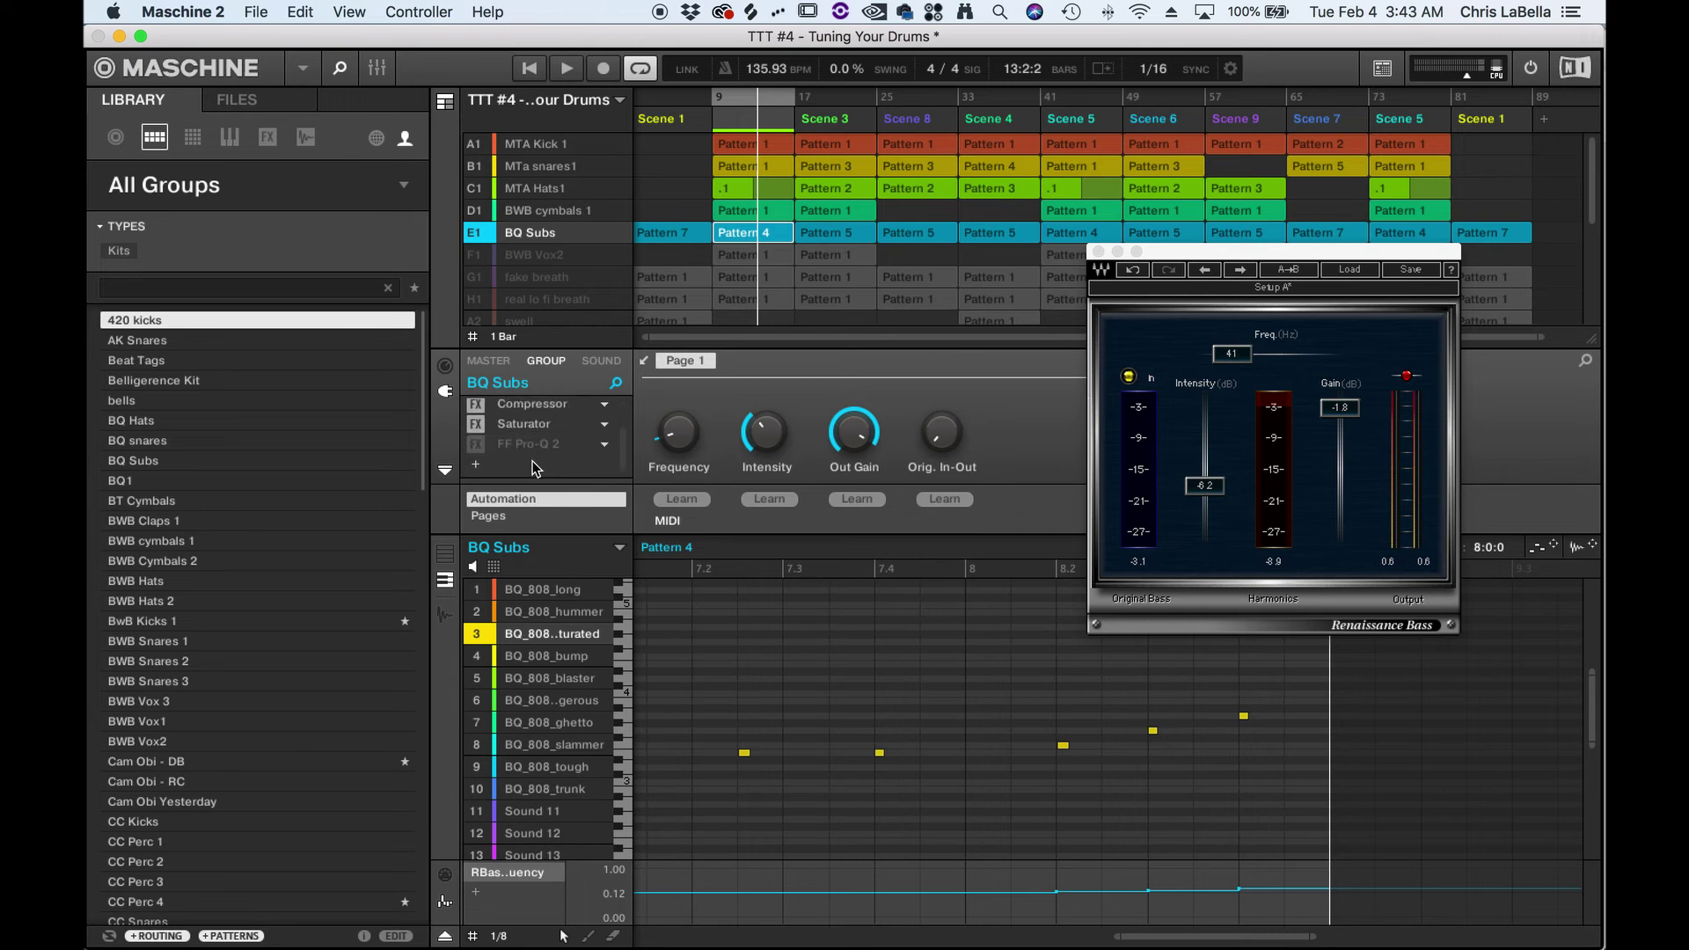
{"action": "key", "text": "ctrl+v"}
Step: Play the section comparing the RBass copy fixed at 32 Hz with the automated original, bypassing one at a time
{"action": "key", "text": "space"}
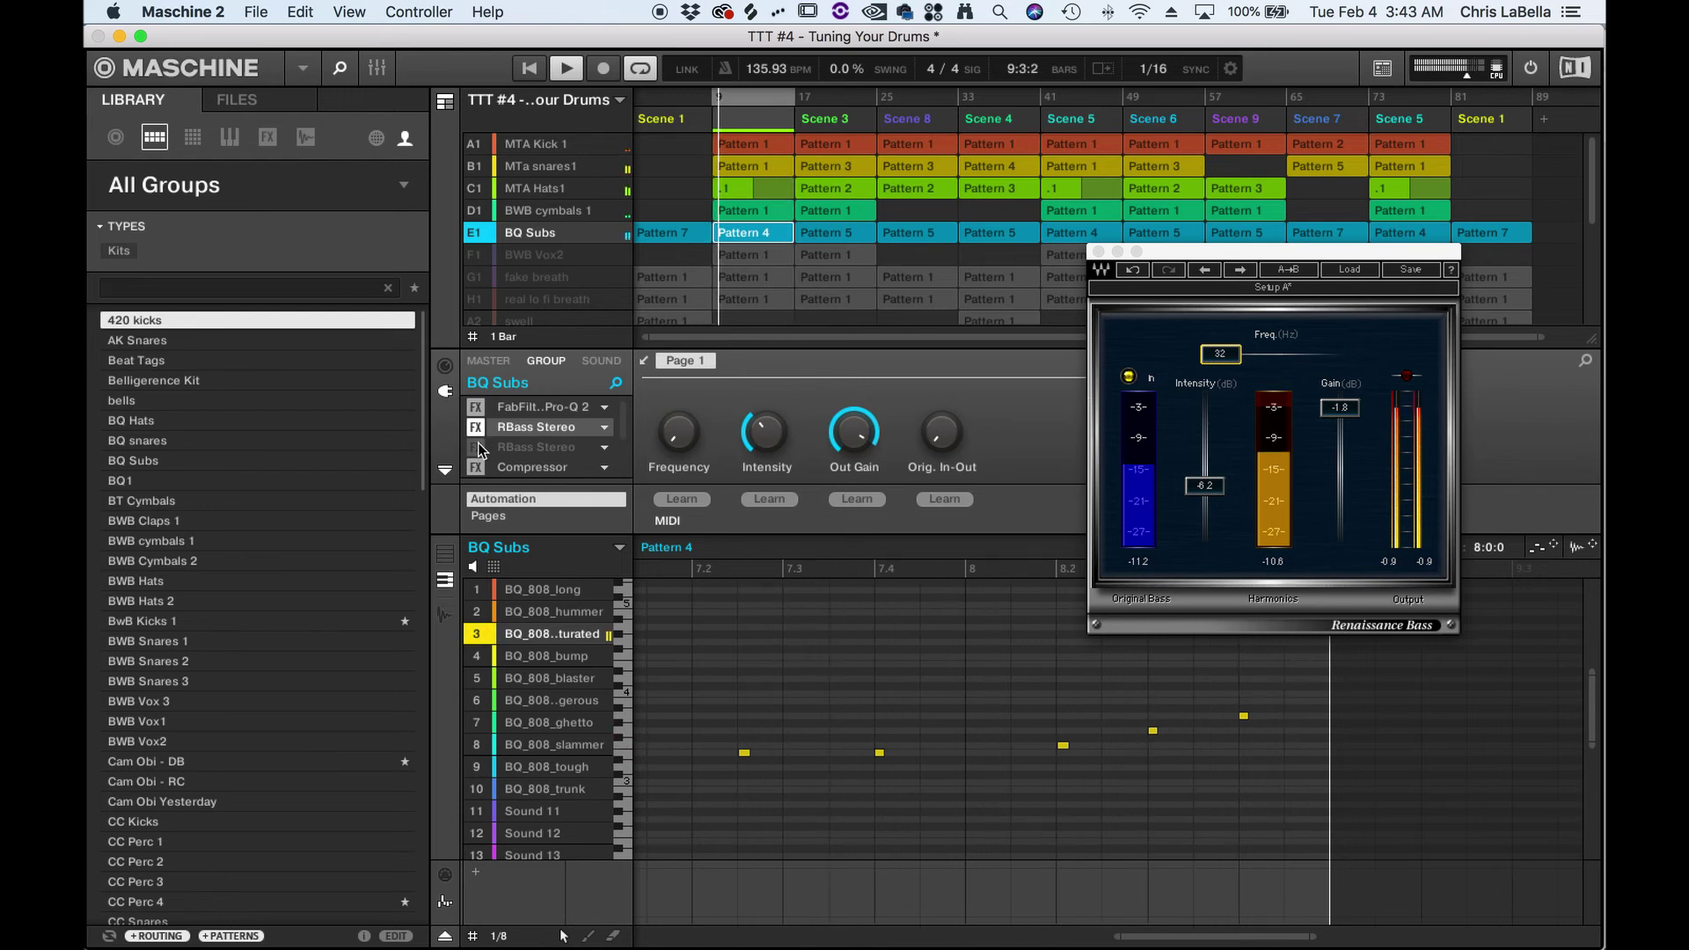
{"action": "key", "text": "space"}
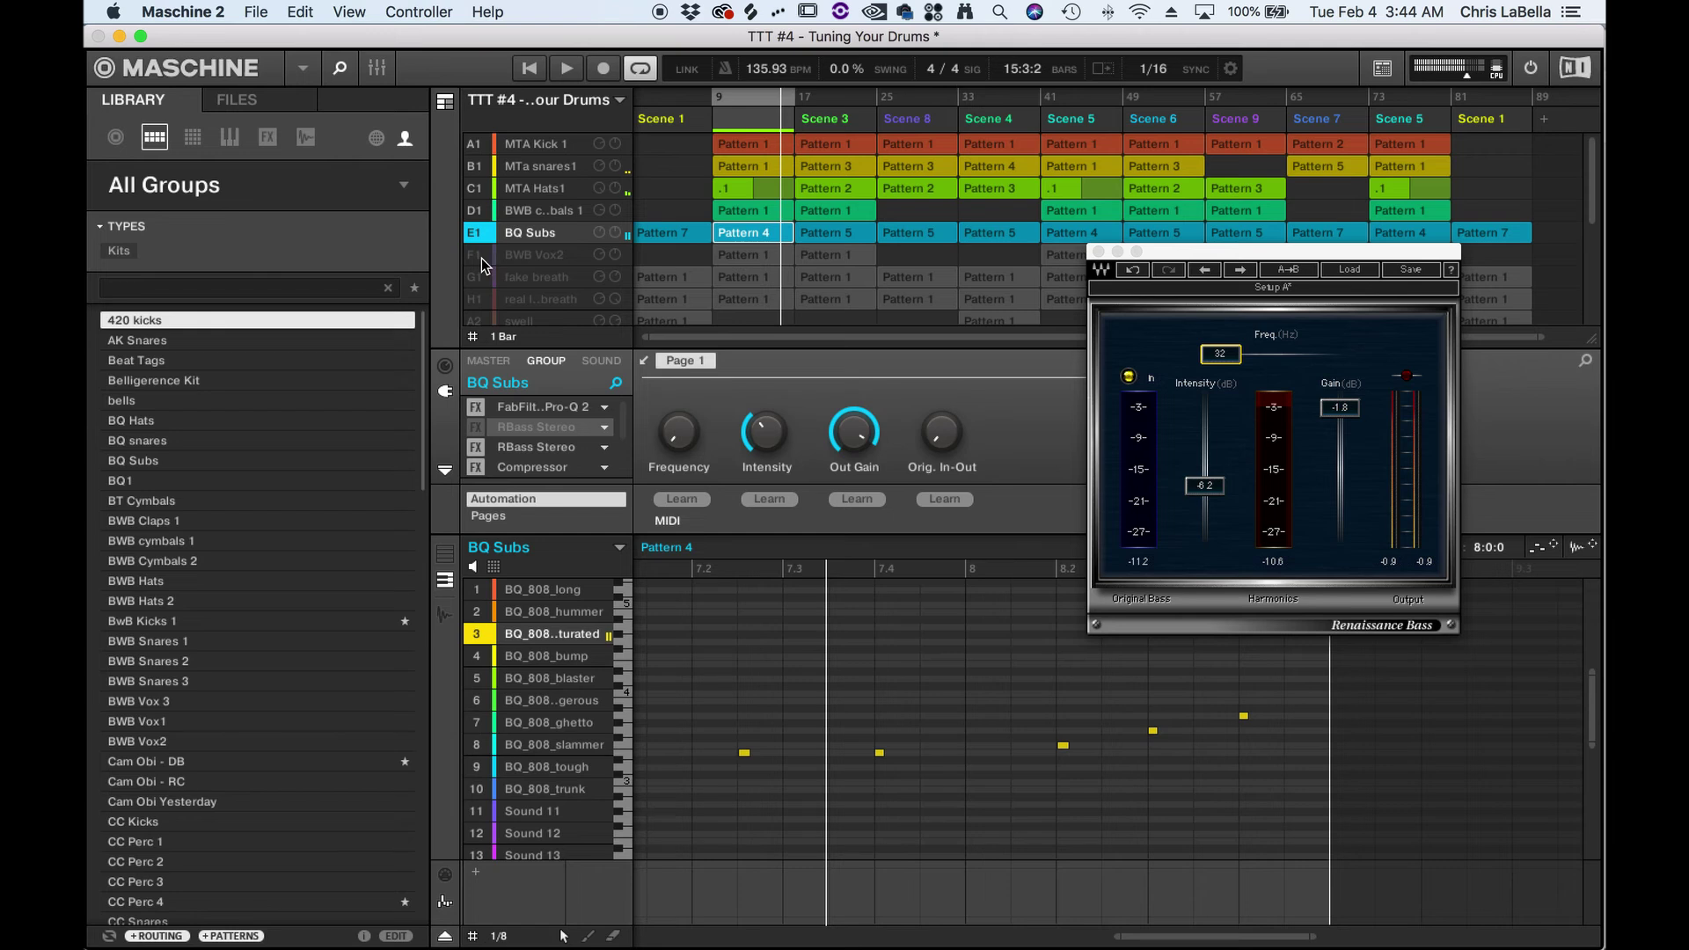
Step: Unmute BWB Vox2, fake breath, real lo fi breath and the remaining melodic groups so the full arrangement plays
{"action": "left_click", "coordinate": [482, 255]}
{"action": "left_click", "coordinate": [483, 278]}
{"action": "left_click", "coordinate": [484, 299]}
{"action": "scroll", "coordinate": [542, 262], "scroll_direction": "down", "scroll_amount": 4}
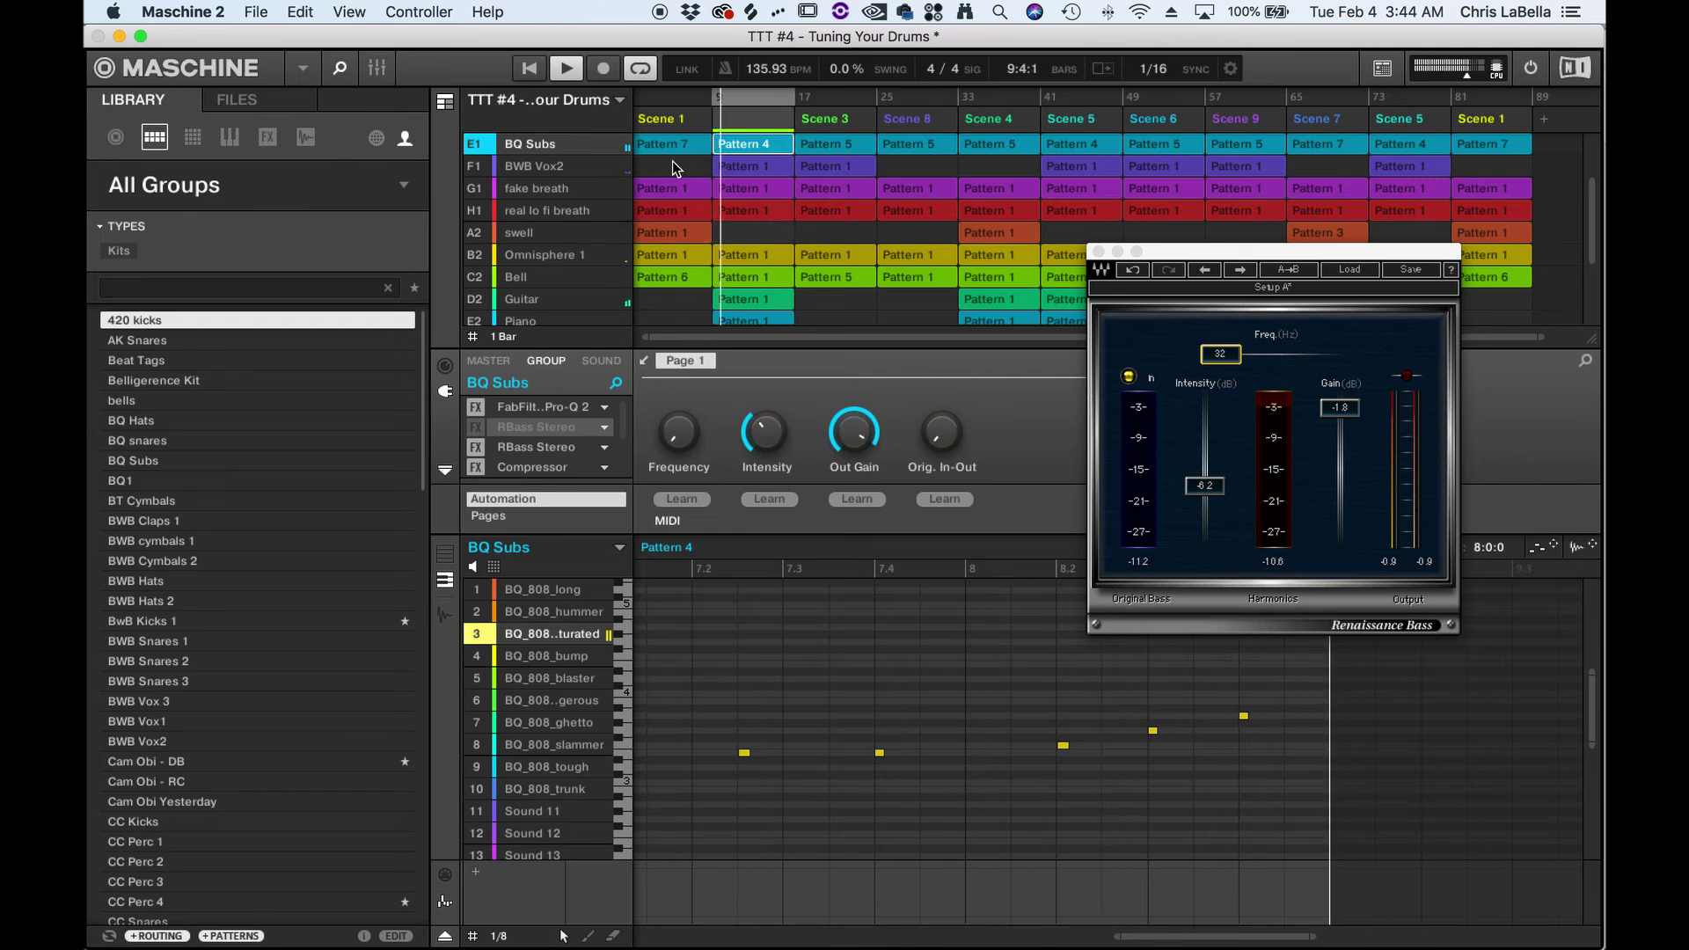
{"action": "scroll", "coordinate": [542, 281], "scroll_direction": "up", "scroll_amount": 4}
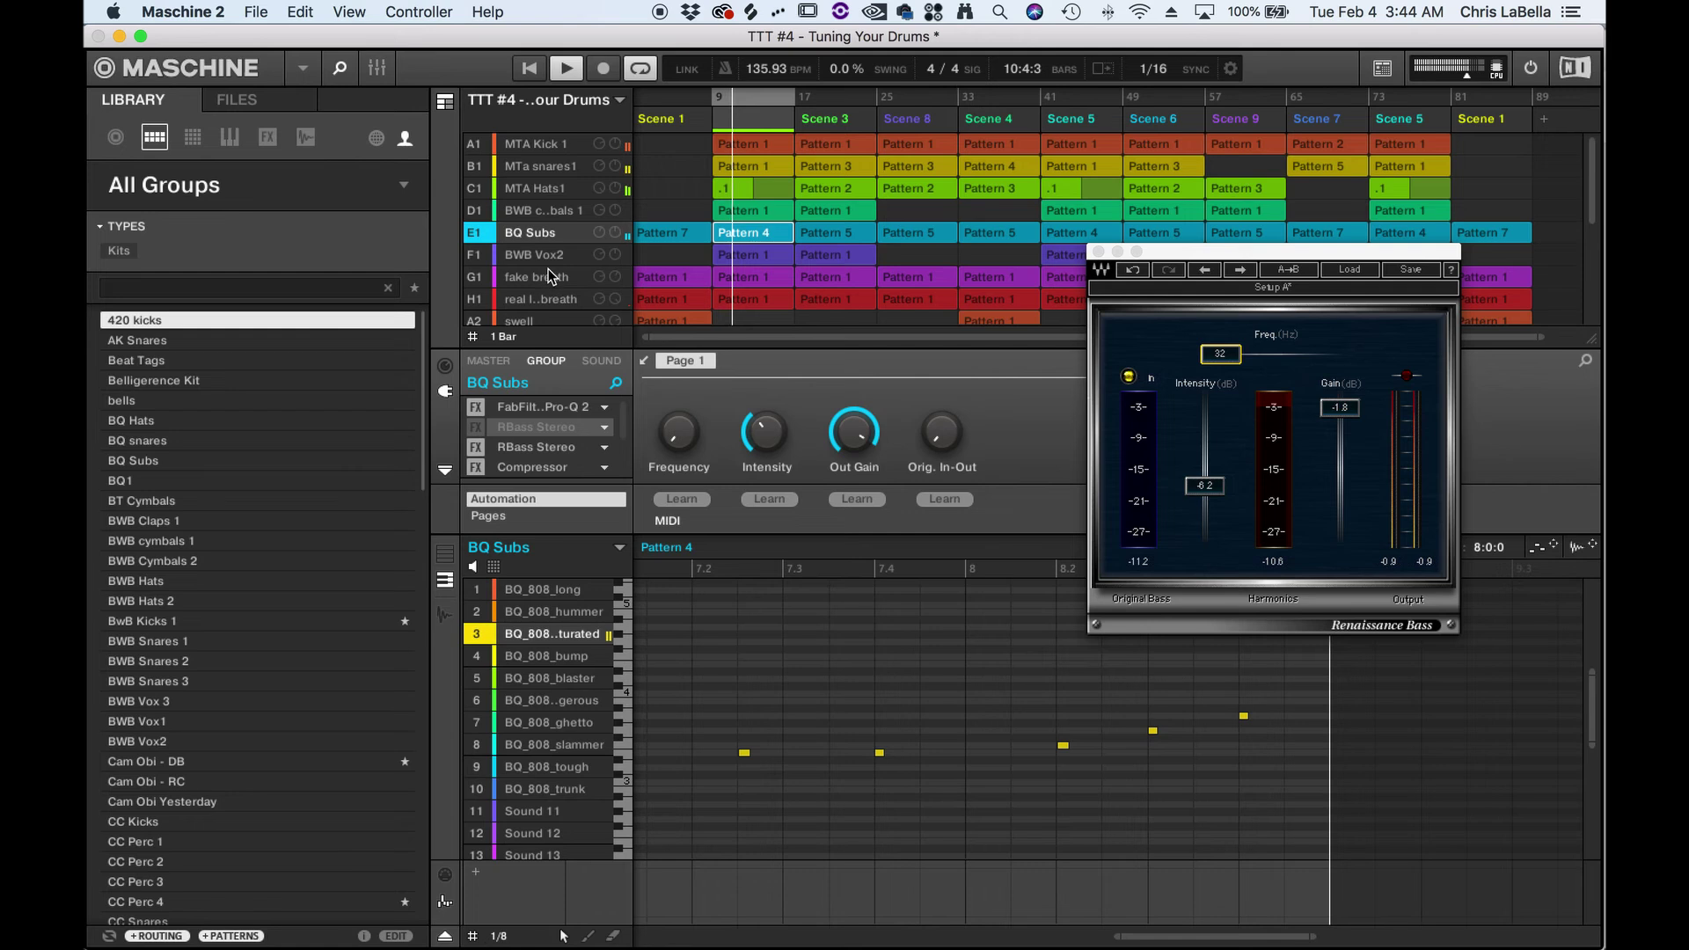
Step: Stop playback and look through the first patterns of the MTA Hats1, MTa snares1 and MTA Kick 1 groups
{"action": "left_click", "coordinate": [547, 188]}
{"action": "key", "text": "space"}
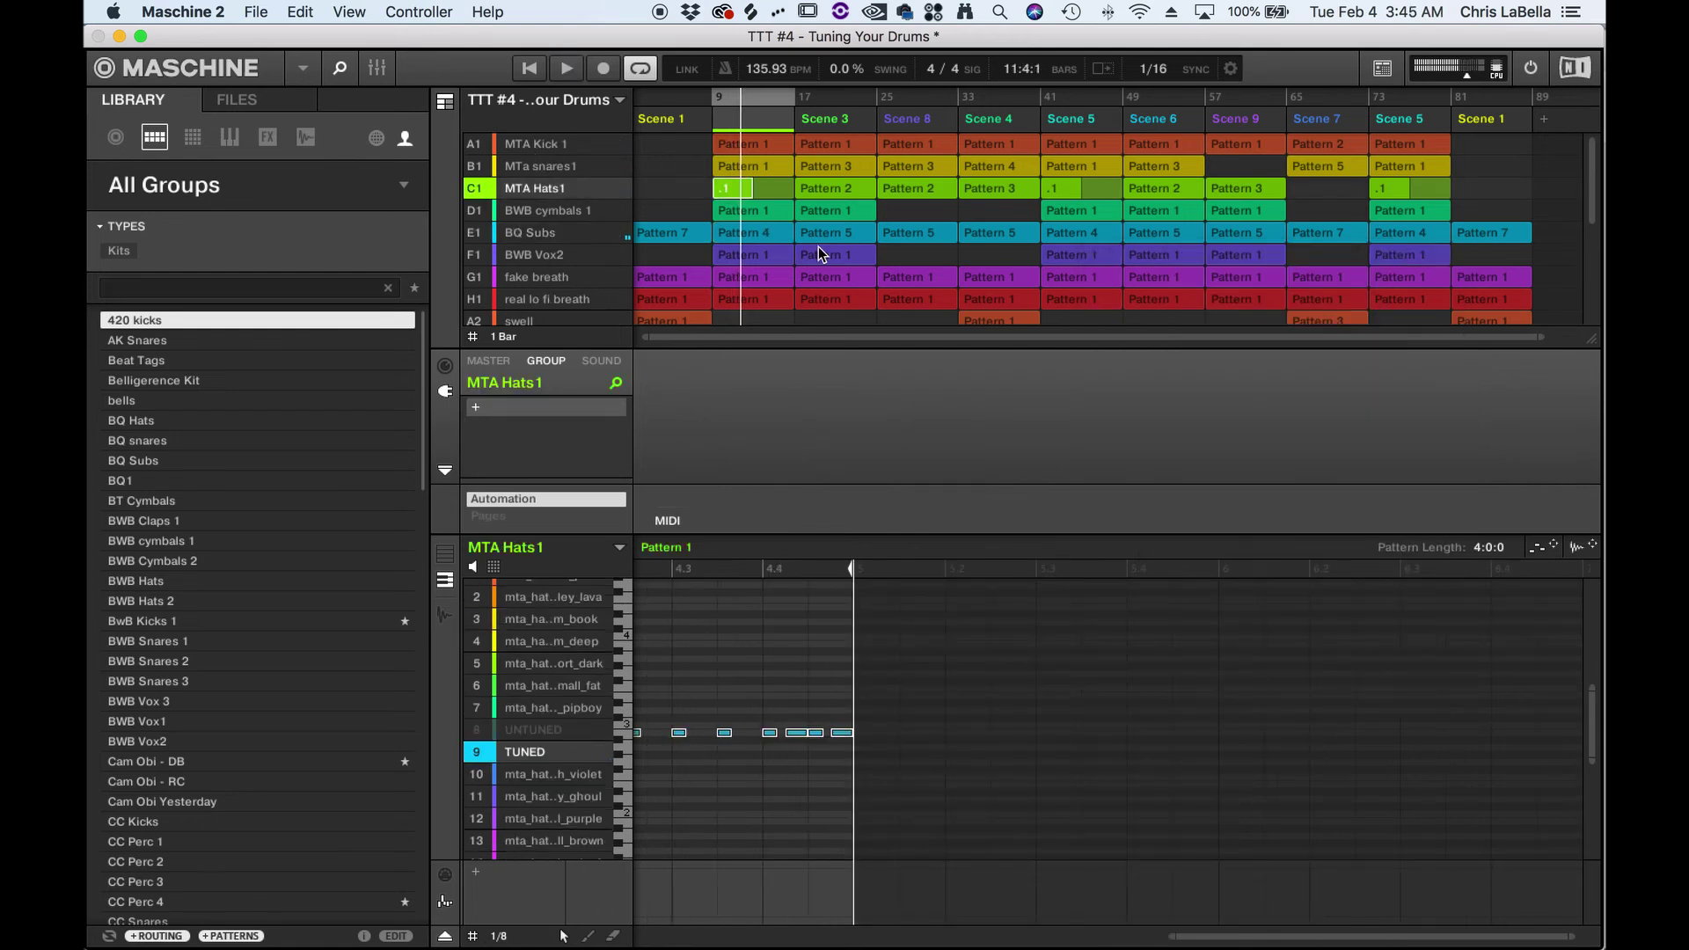
{"action": "scroll", "coordinate": [650, 753], "scroll_direction": "up", "scroll_amount": 2}
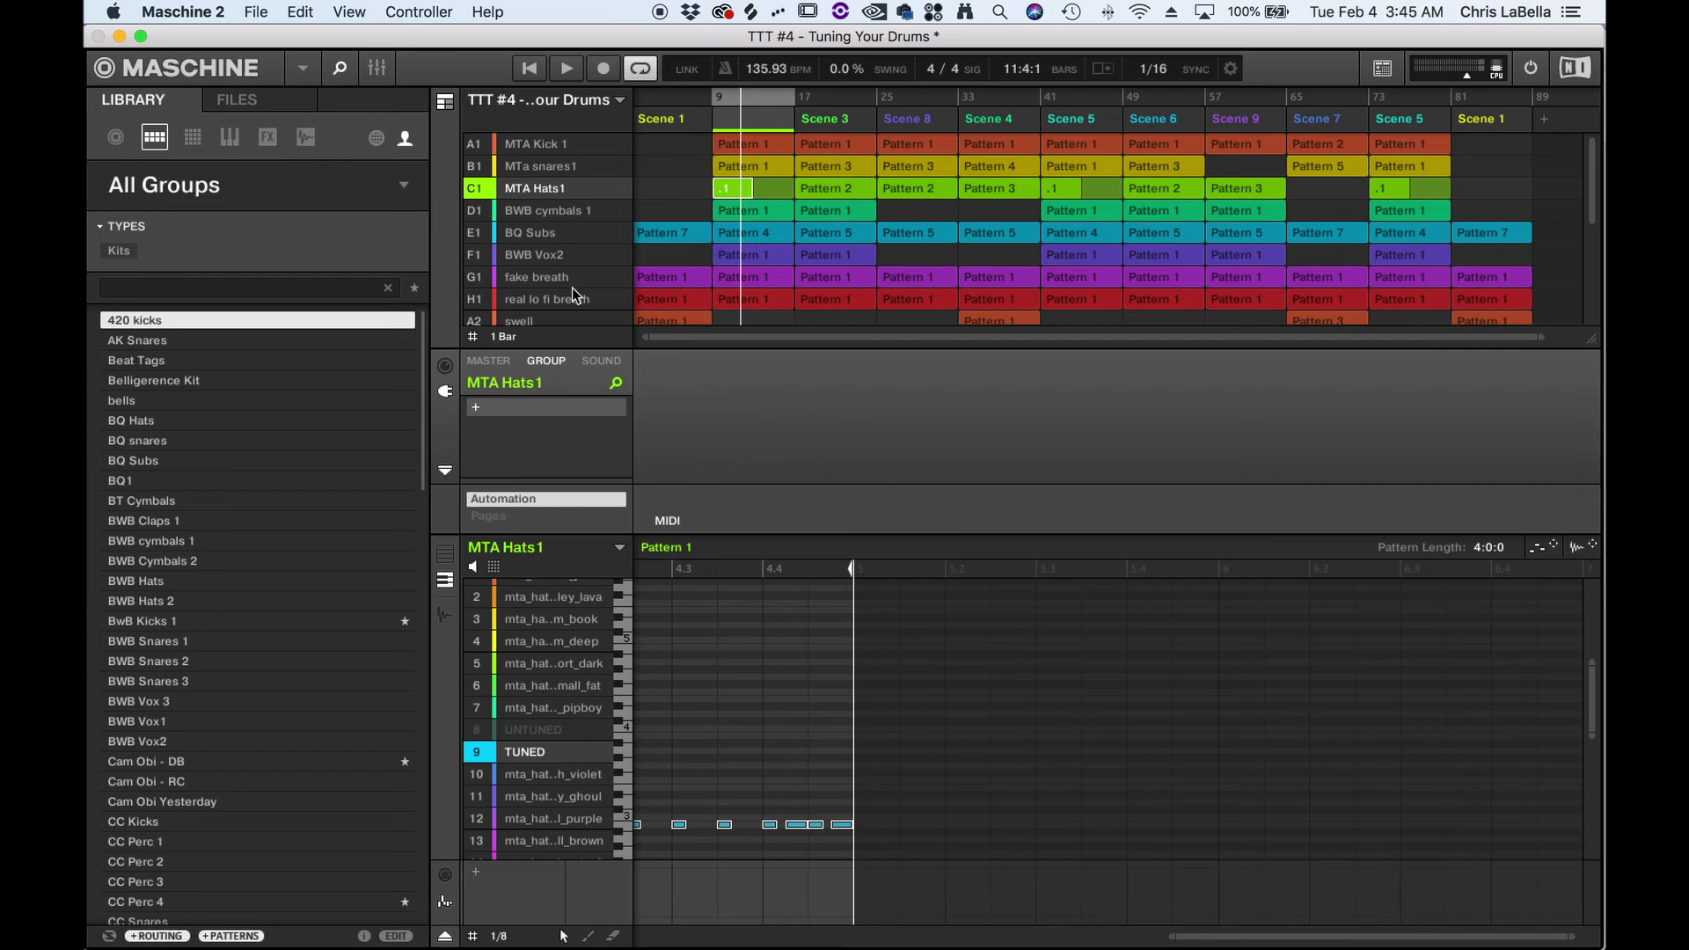
{"action": "left_click", "coordinate": [552, 166]}
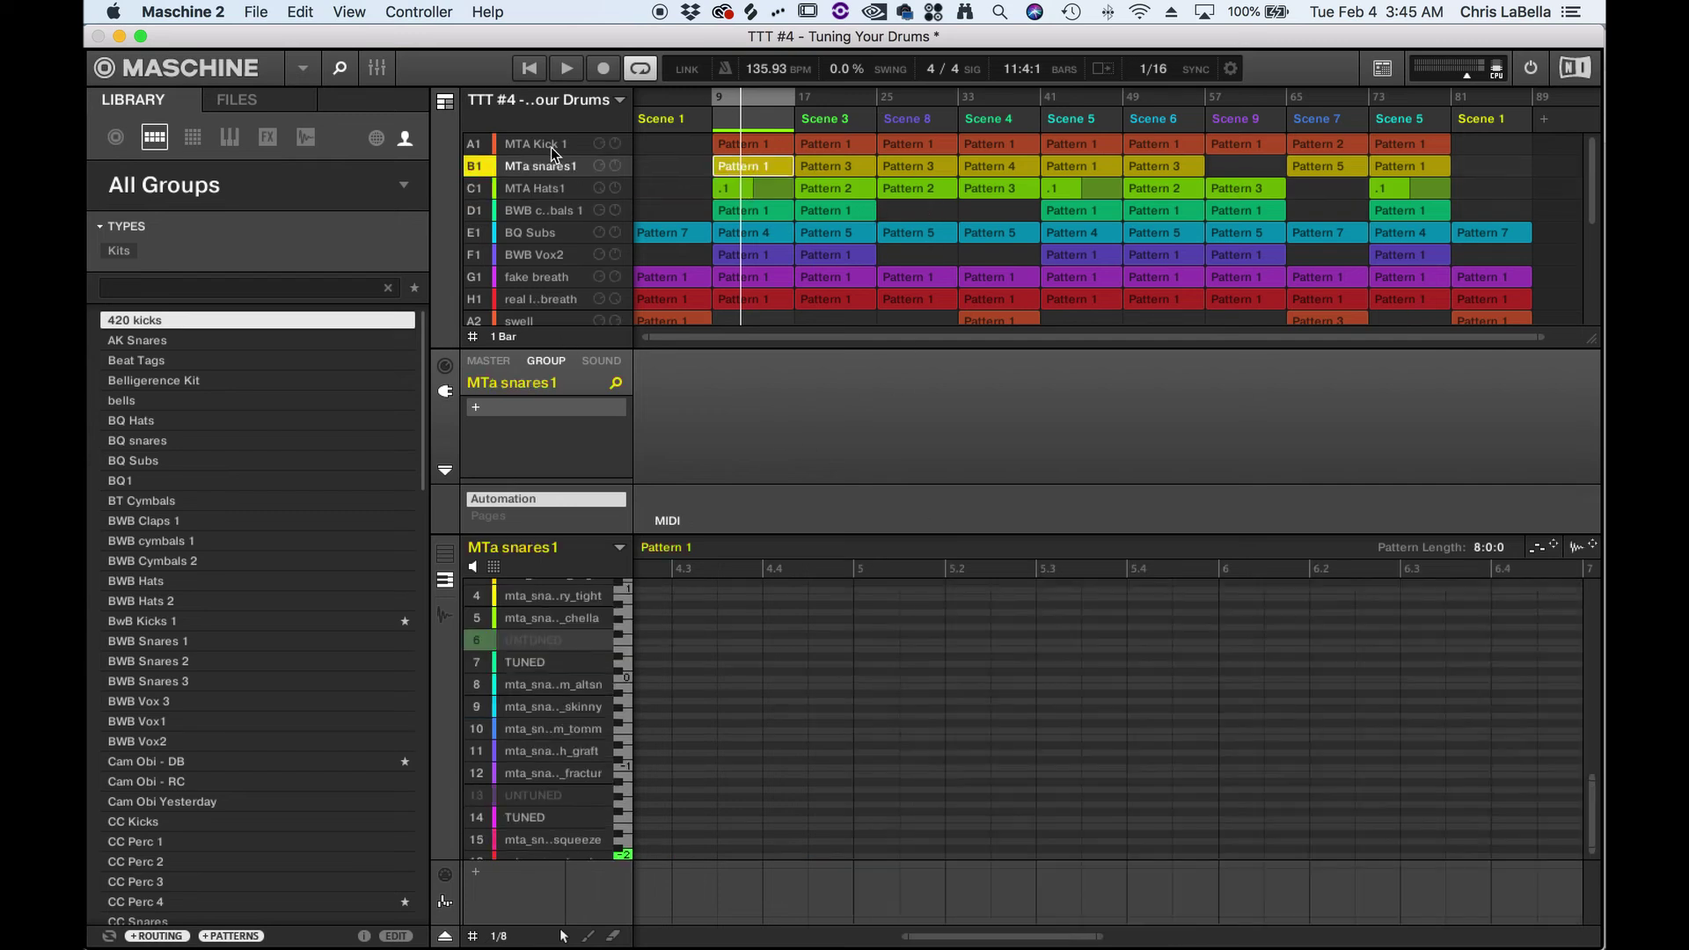
{"action": "left_click", "coordinate": [549, 145]}
{"action": "left_click", "coordinate": [546, 165]}
{"action": "left_click", "coordinate": [543, 189]}
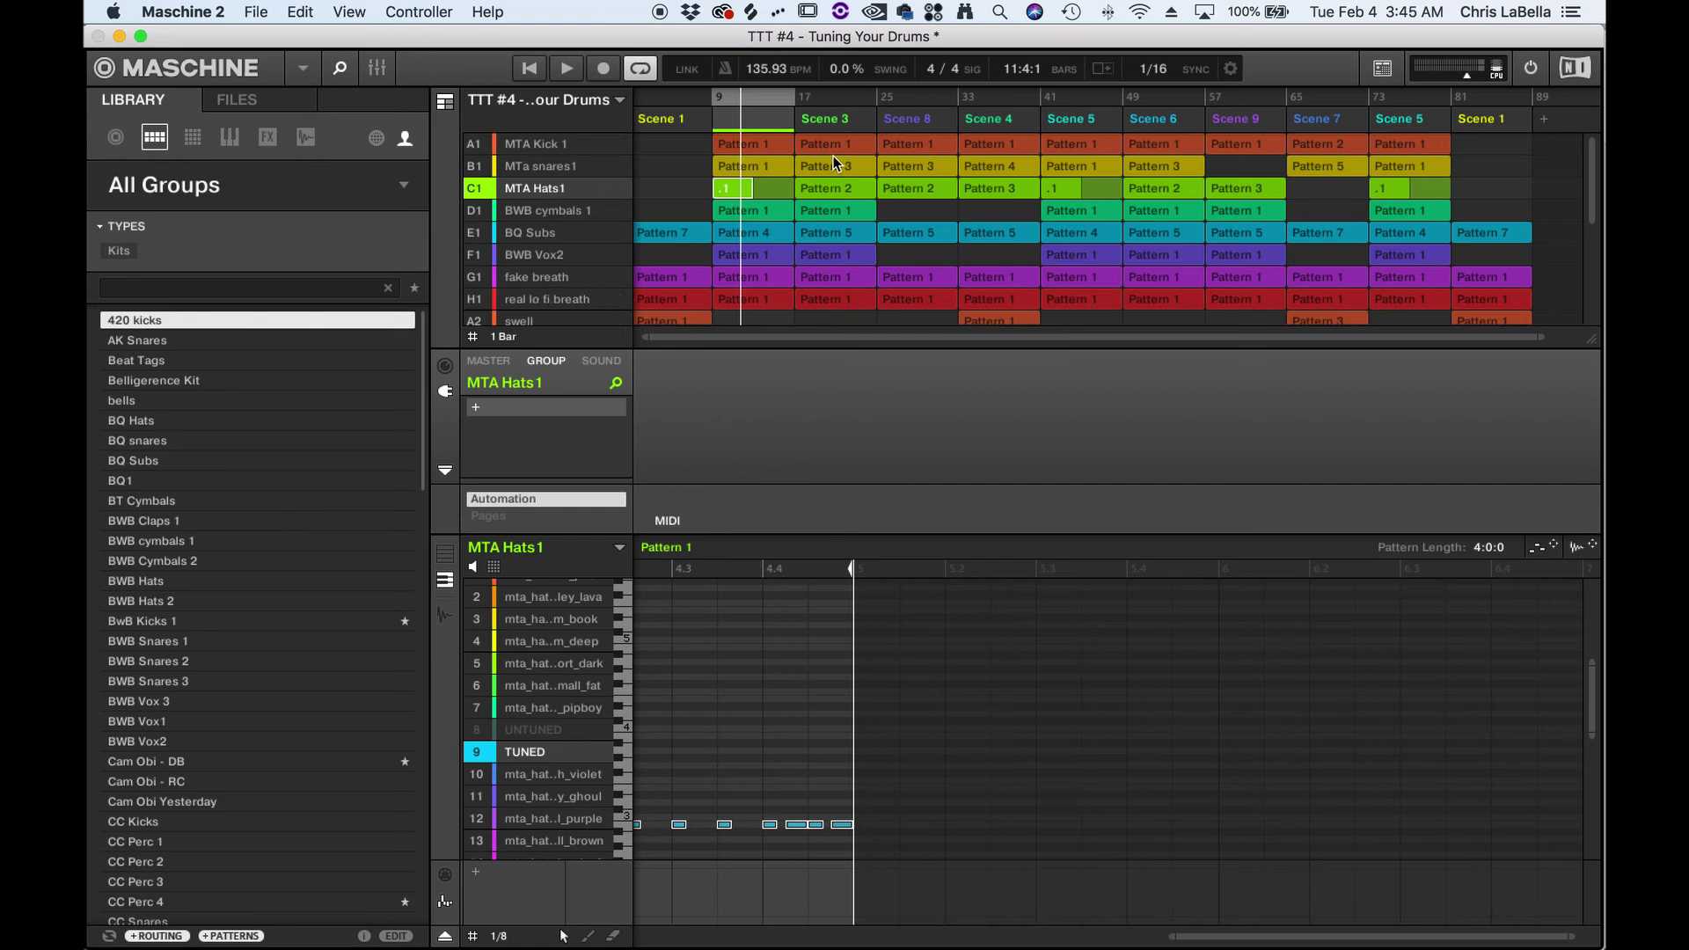
{"action": "scroll", "coordinate": [832, 155], "scroll_direction": "down", "scroll_amount": 2}
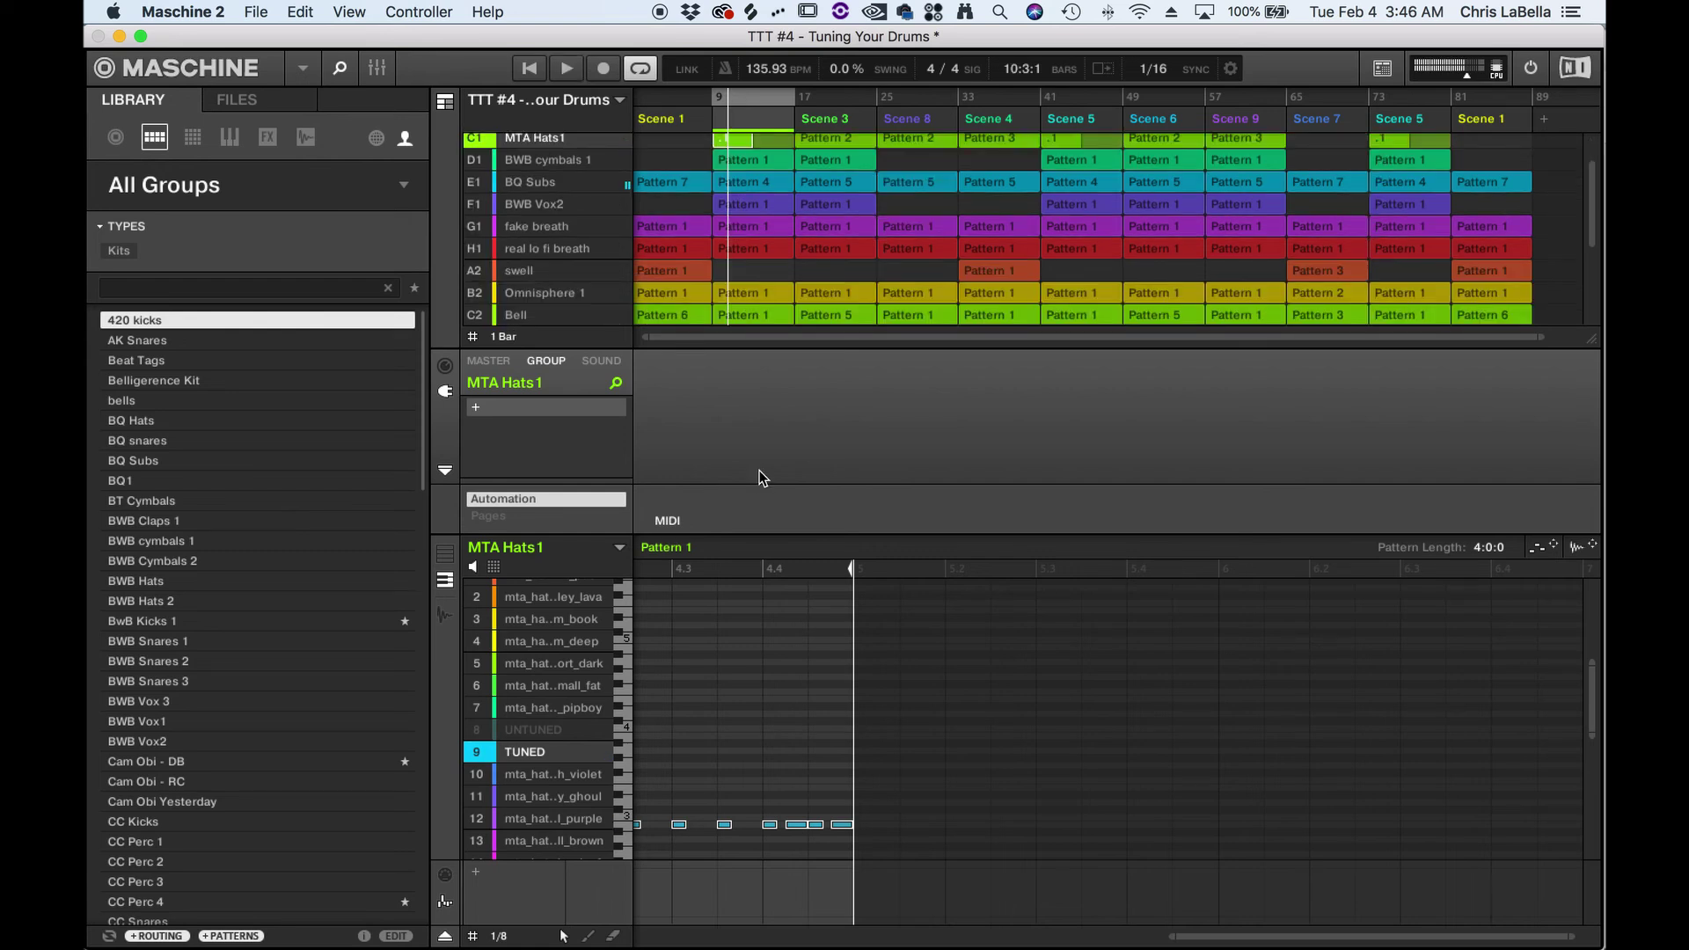
{"action": "scroll", "coordinate": [744, 181], "scroll_direction": "up", "scroll_amount": 2}
Step: Record pitchwheel modulation for TUNED sound 14 in Pattern 1 of MTa snares1, and play it back with the song
{"action": "left_click", "coordinate": [734, 168]}
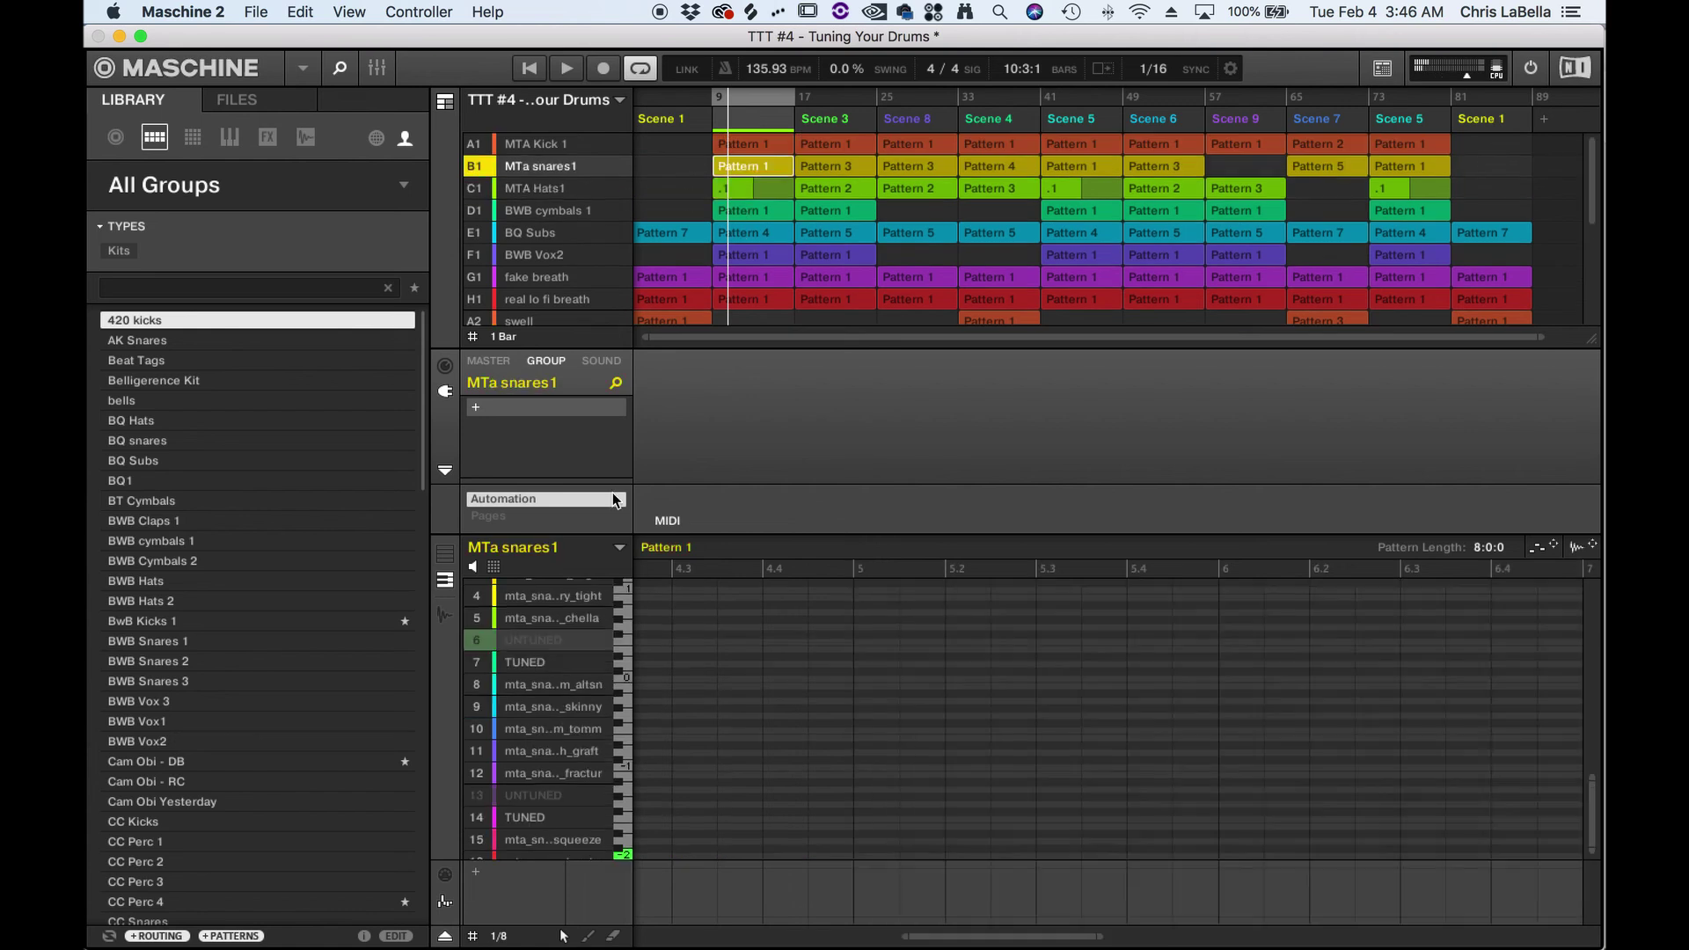
{"action": "left_click", "coordinate": [554, 821]}
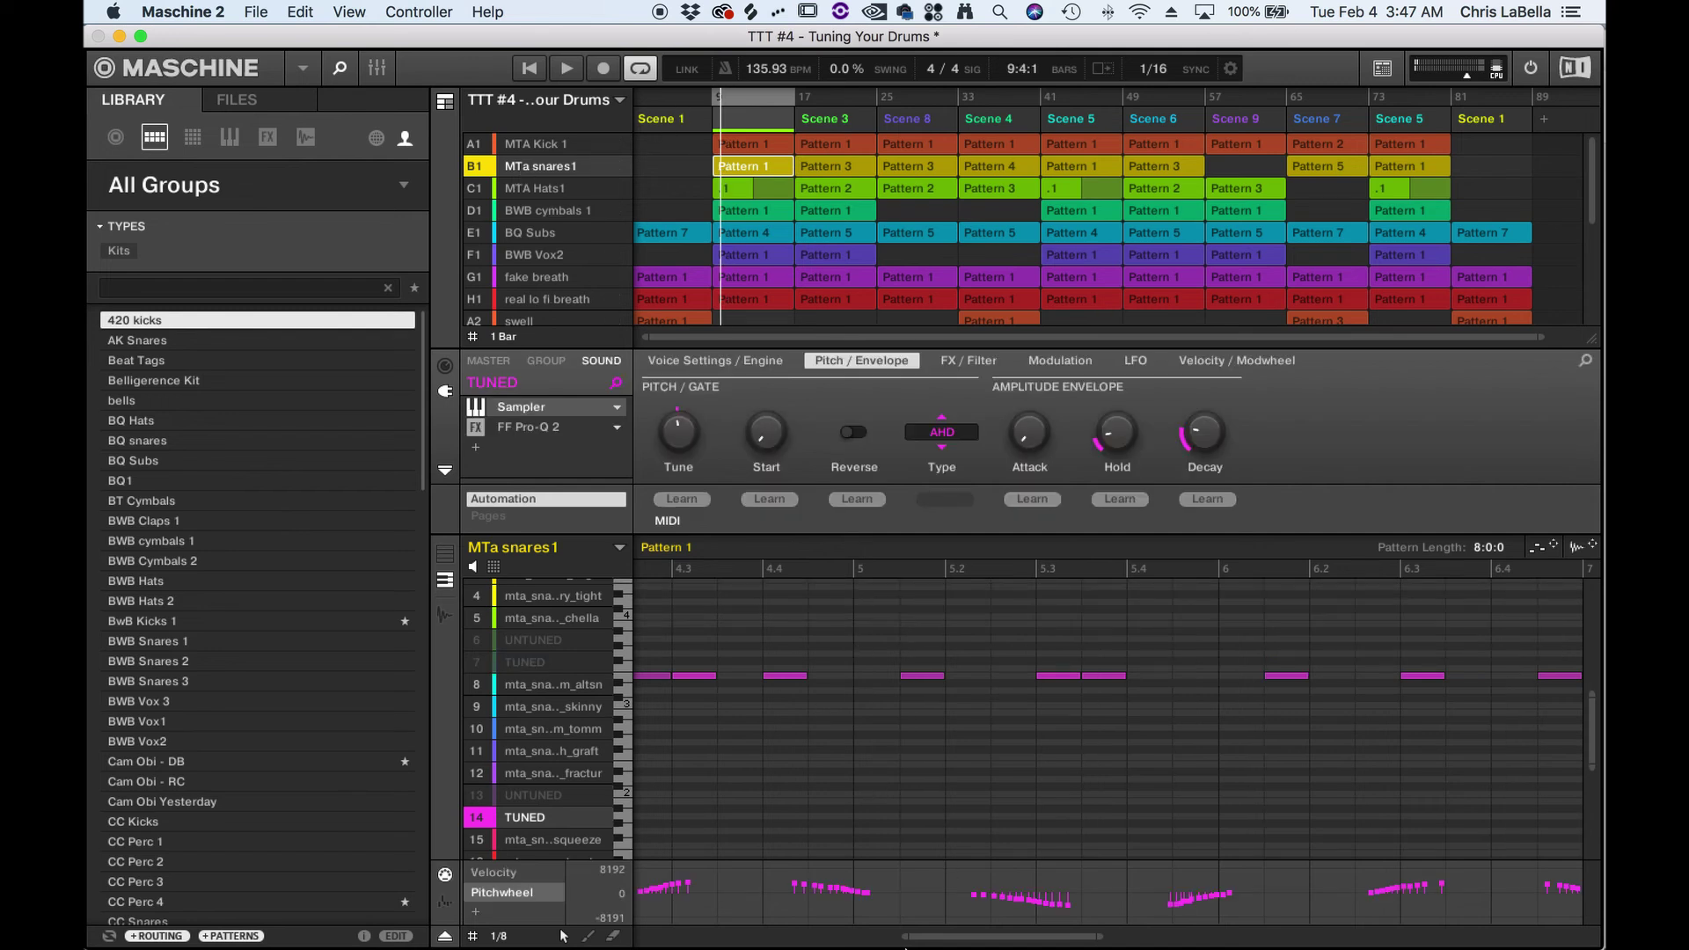
{"action": "mouse_move", "coordinate": [662, 945]}
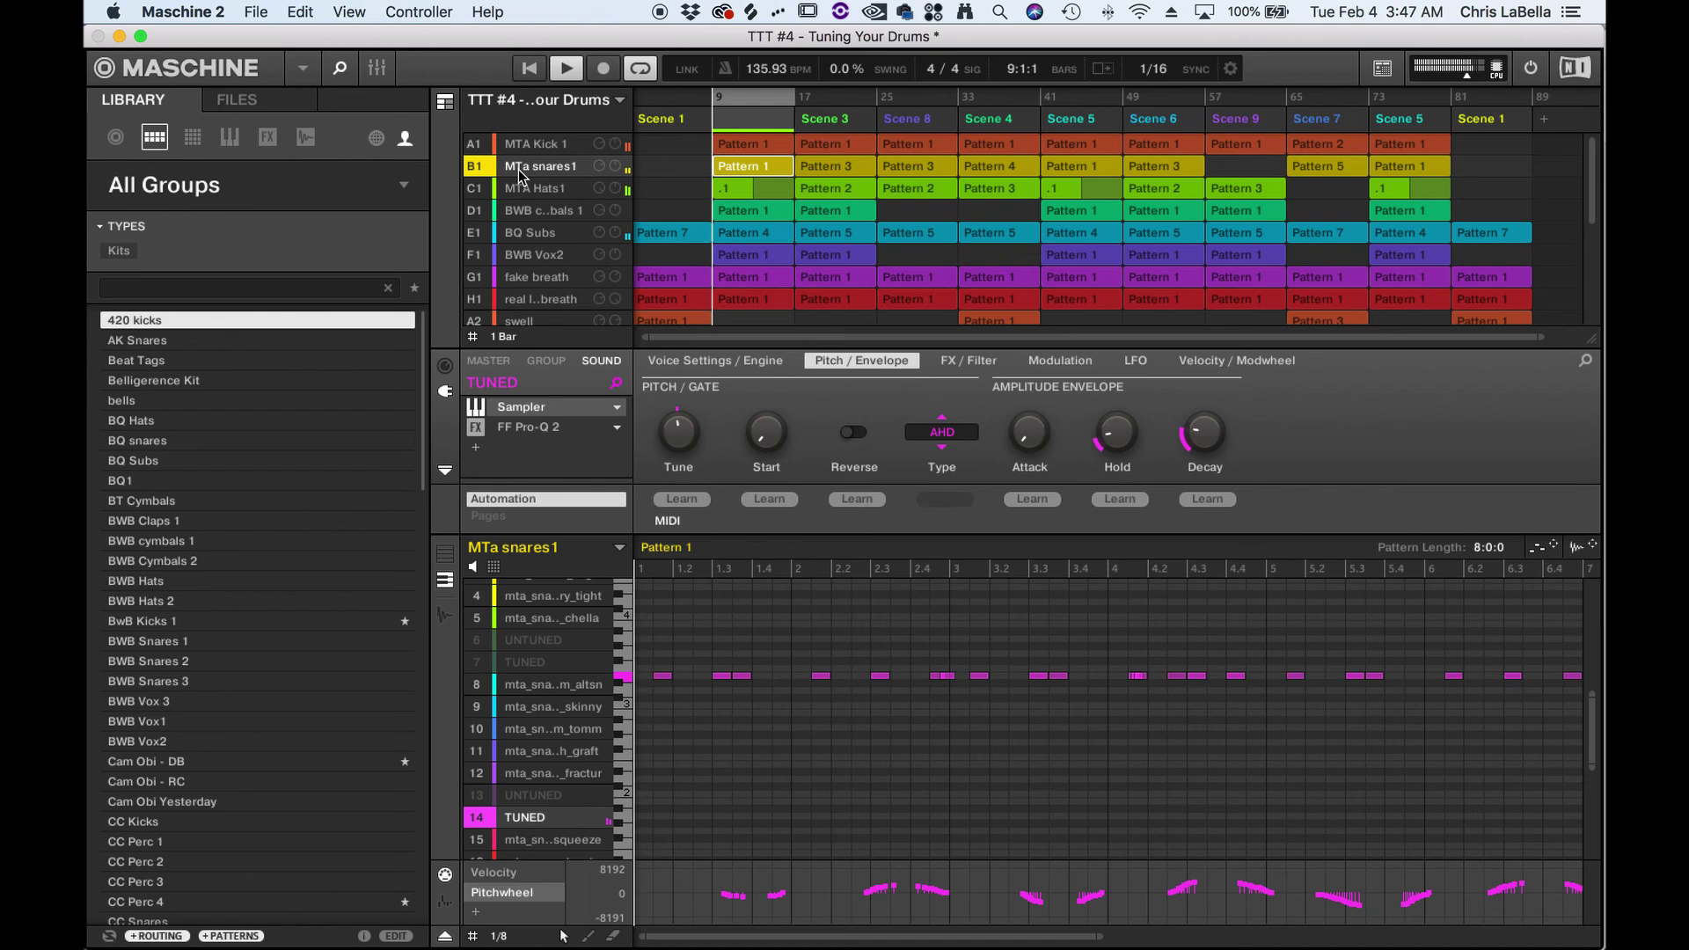
{"action": "key", "text": "space"}
Step: Record pitchwheel modulation for the TUNED hat in Pattern 1 of the MTA Hats1 group
{"action": "left_click", "coordinate": [538, 190]}
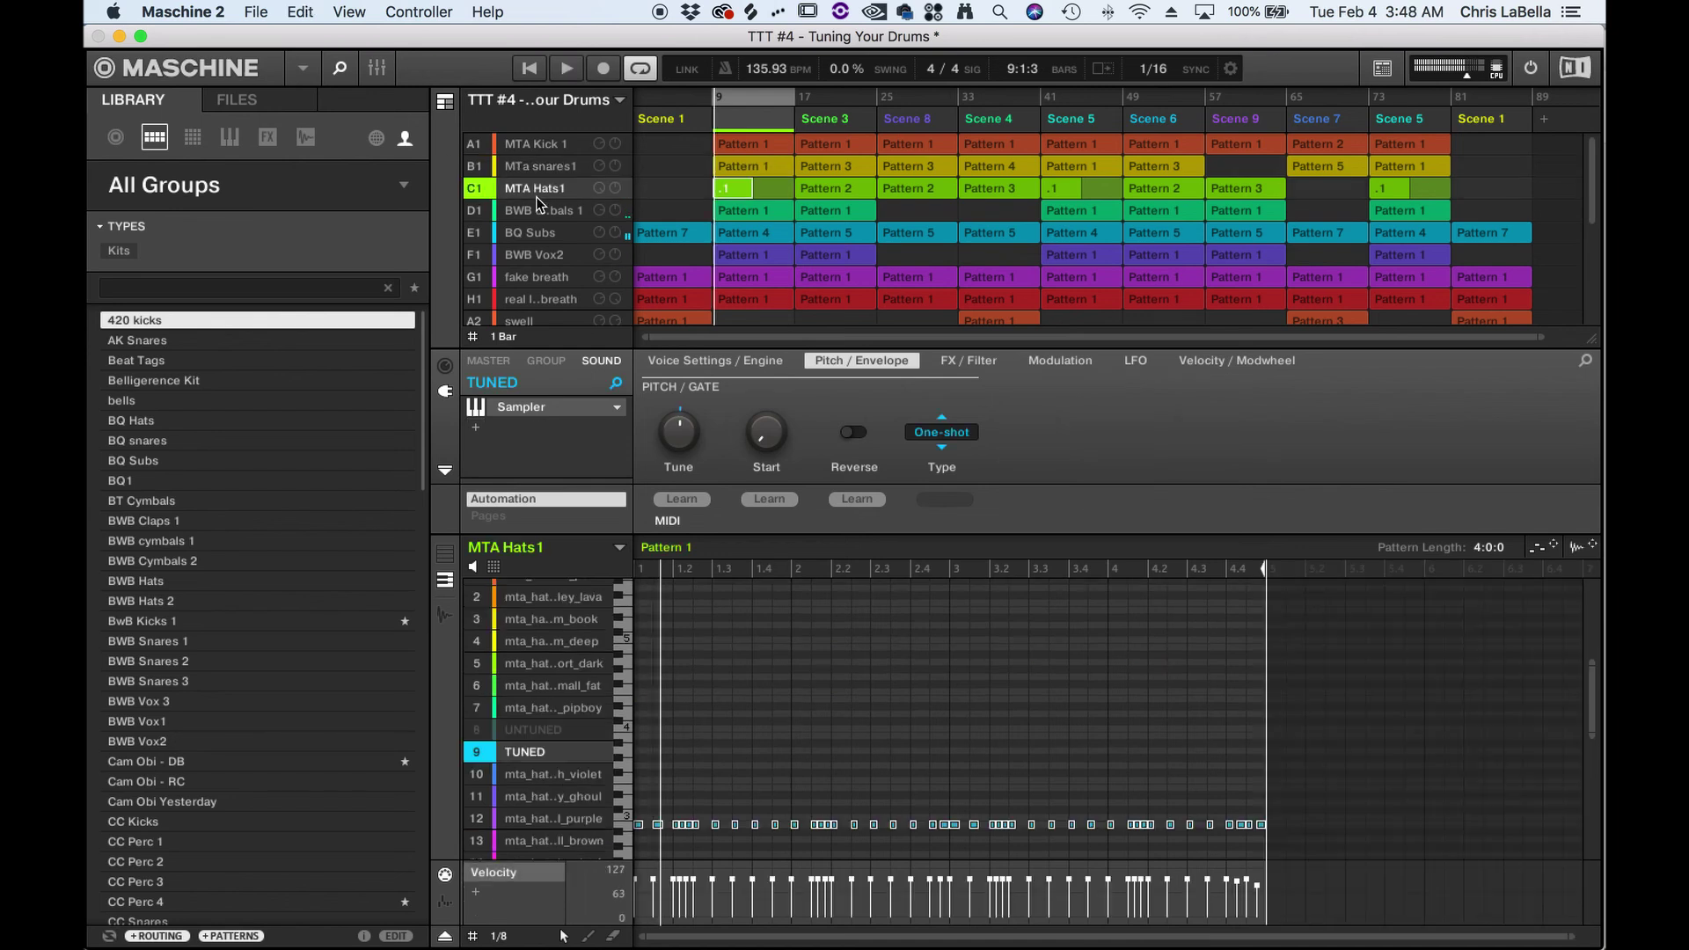
{"action": "key", "text": "space"}
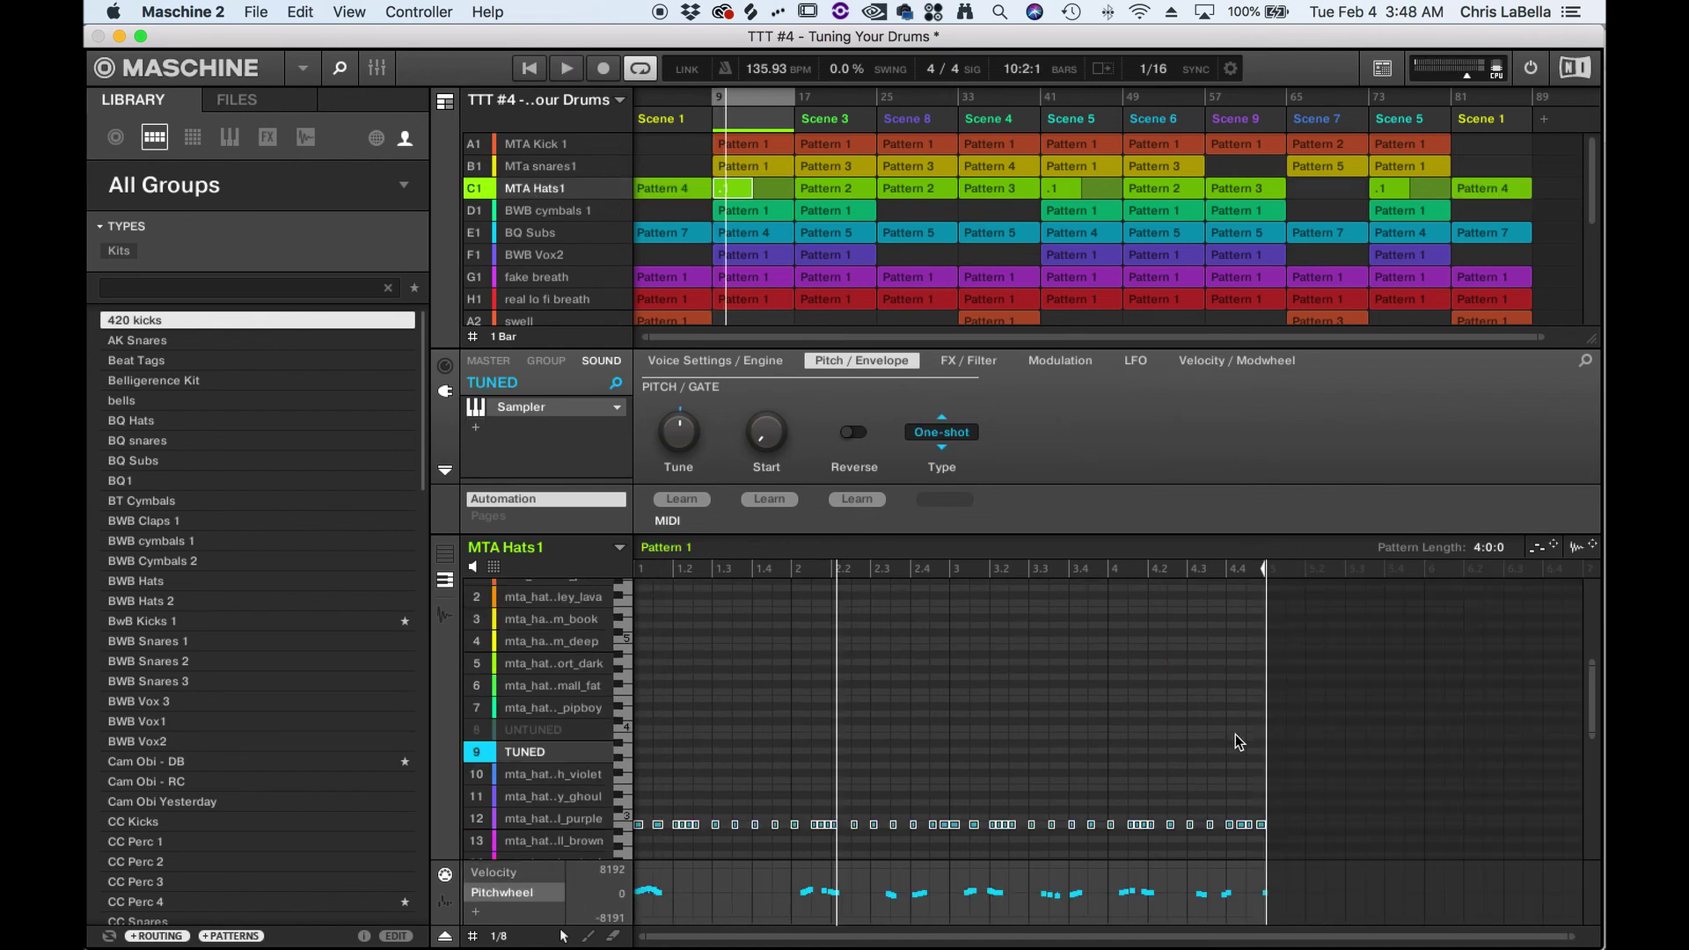